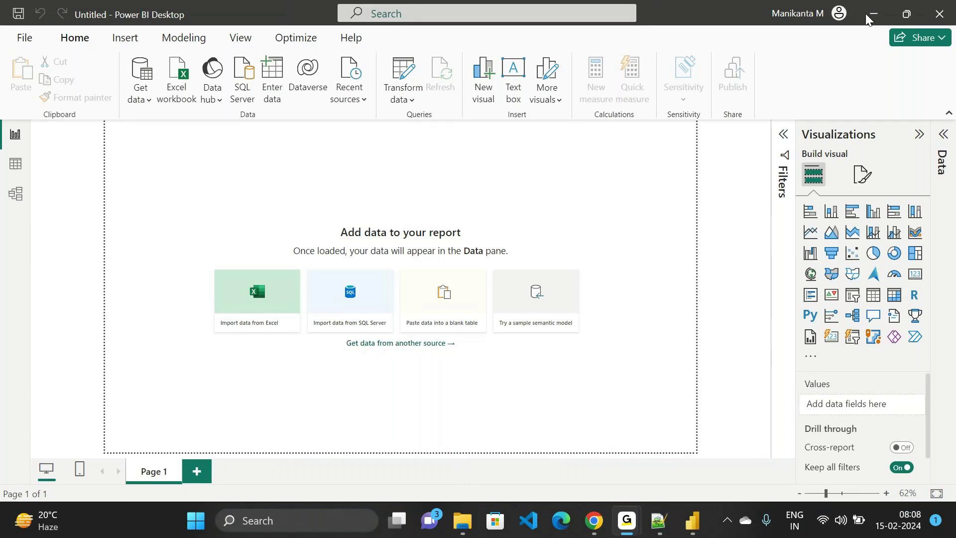
Open the Sample - Superstore Excel workbook from the Data sets folder as the report's data source
left_click(865, 13)
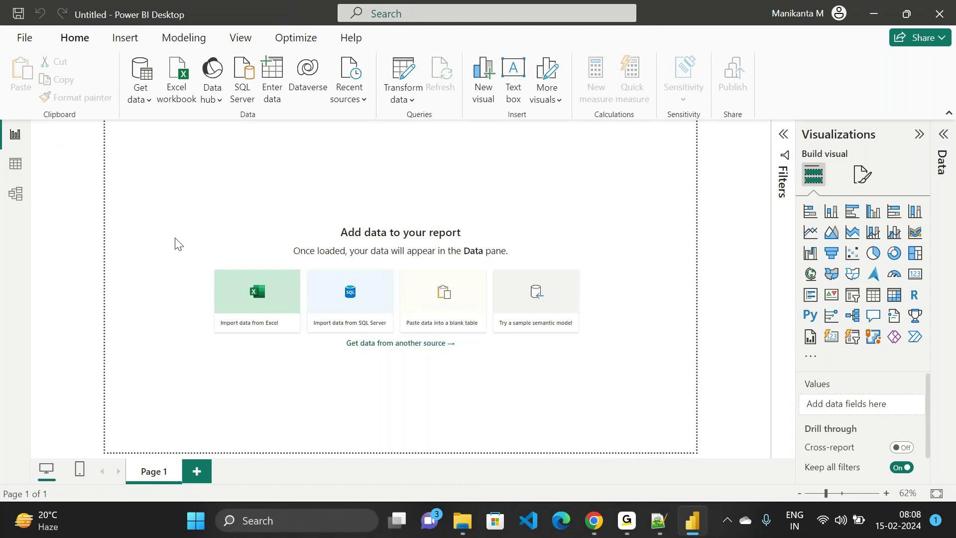
left_click(148, 101)
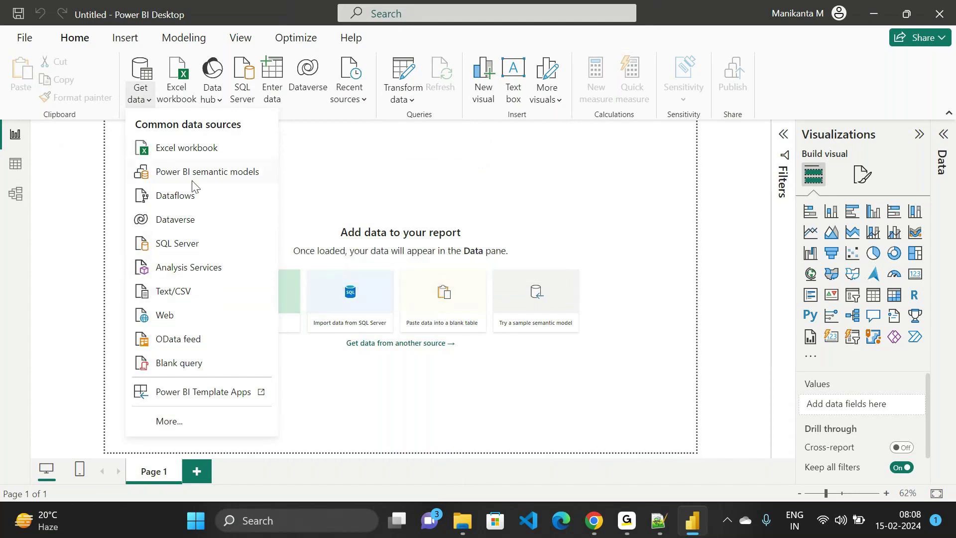
left_click(187, 148)
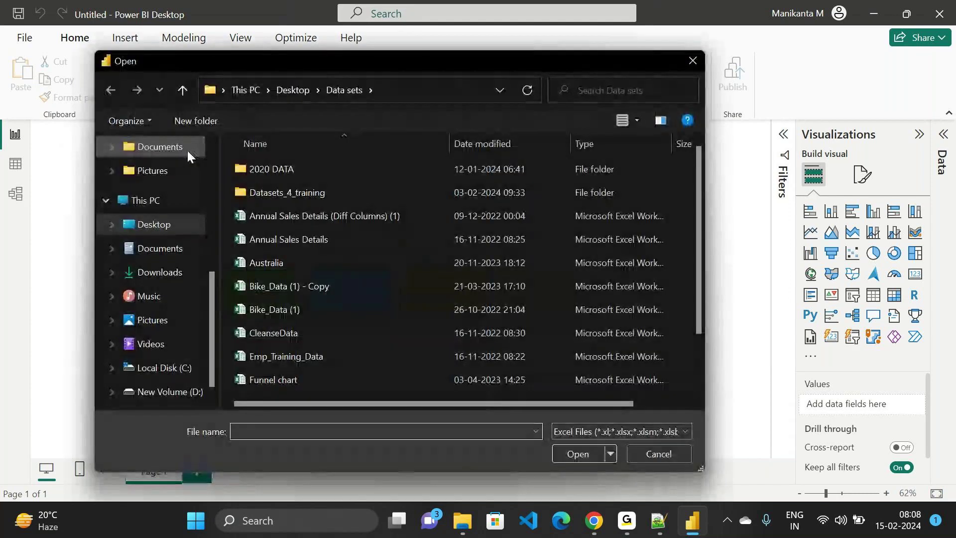
scroll(311, 267, "down", 2)
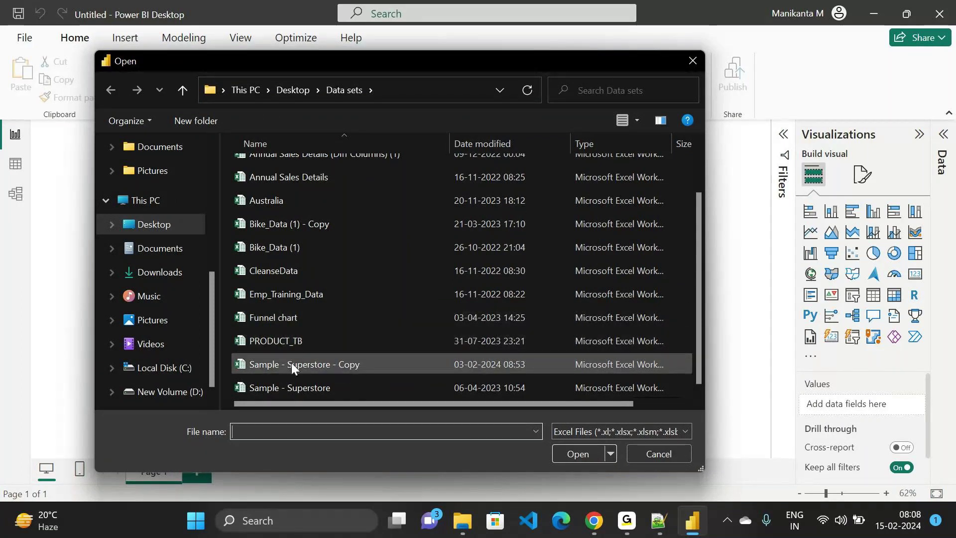
left_click(292, 390)
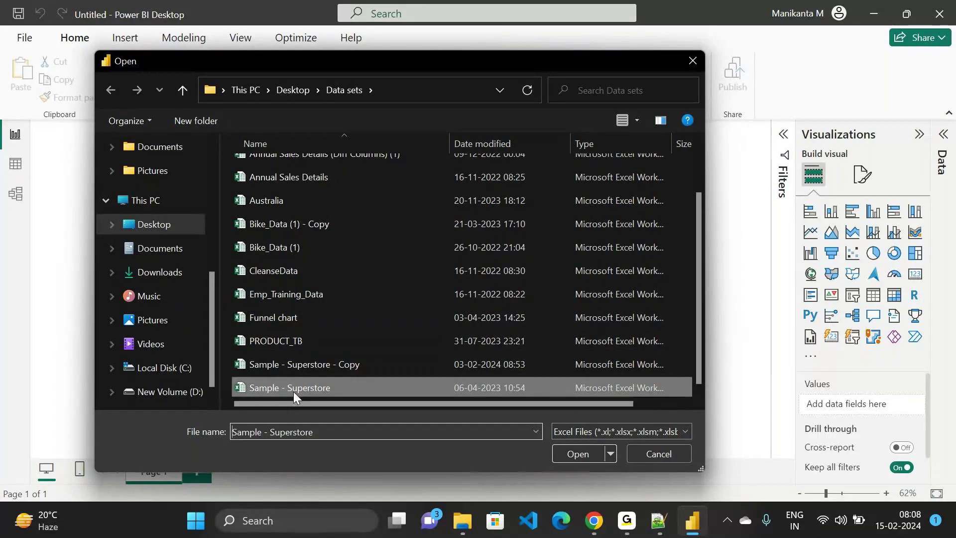
left_click(577, 453)
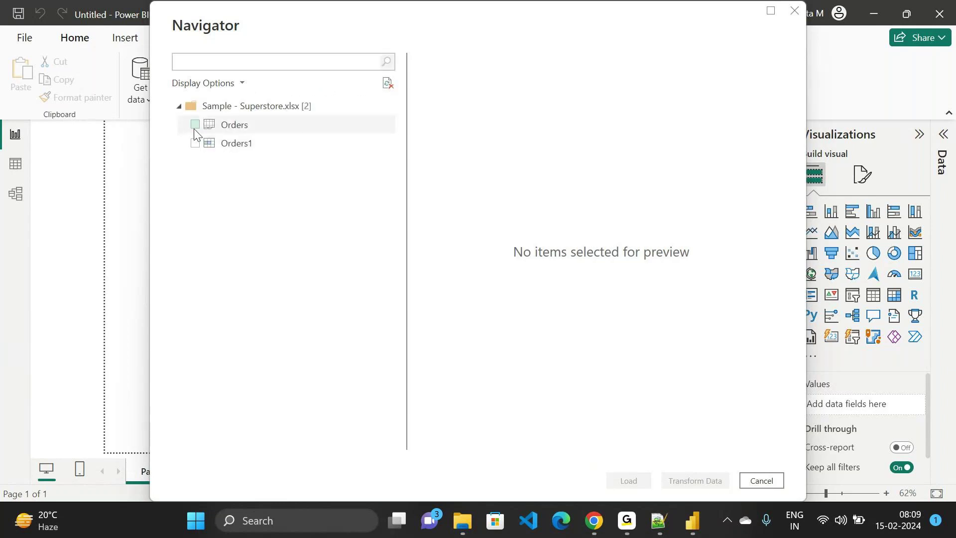
Select the Orders1 table from the Superstore workbook and load it into the report
left_click(195, 143)
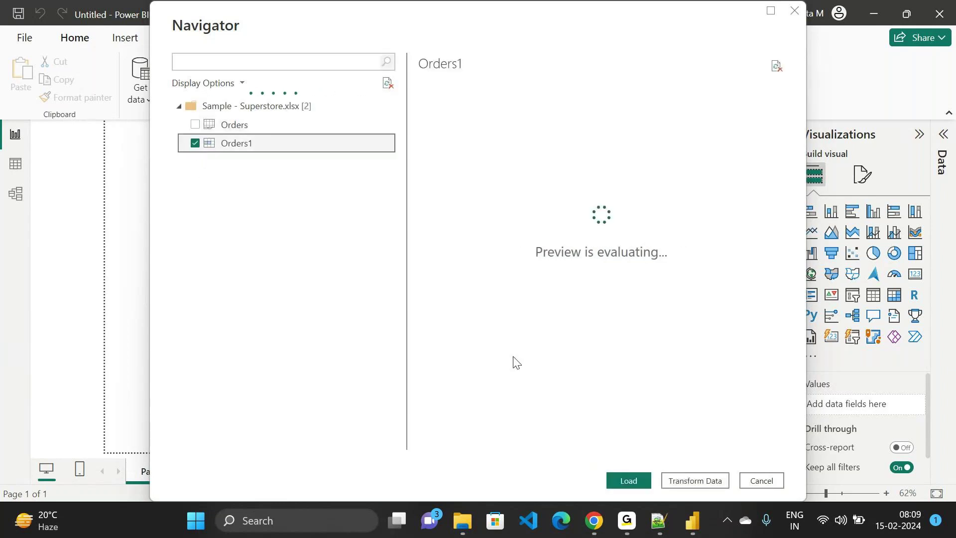
left_click(618, 481)
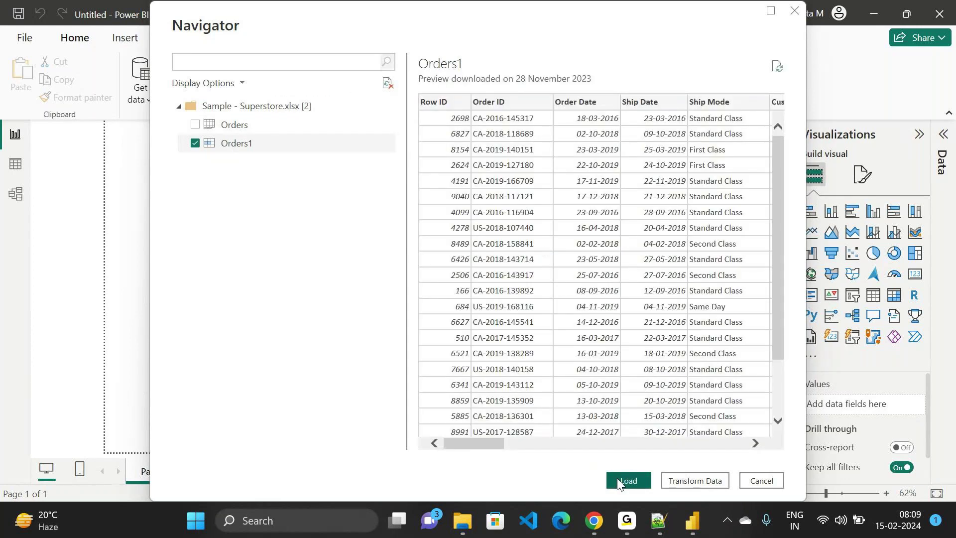
left_click(617, 481)
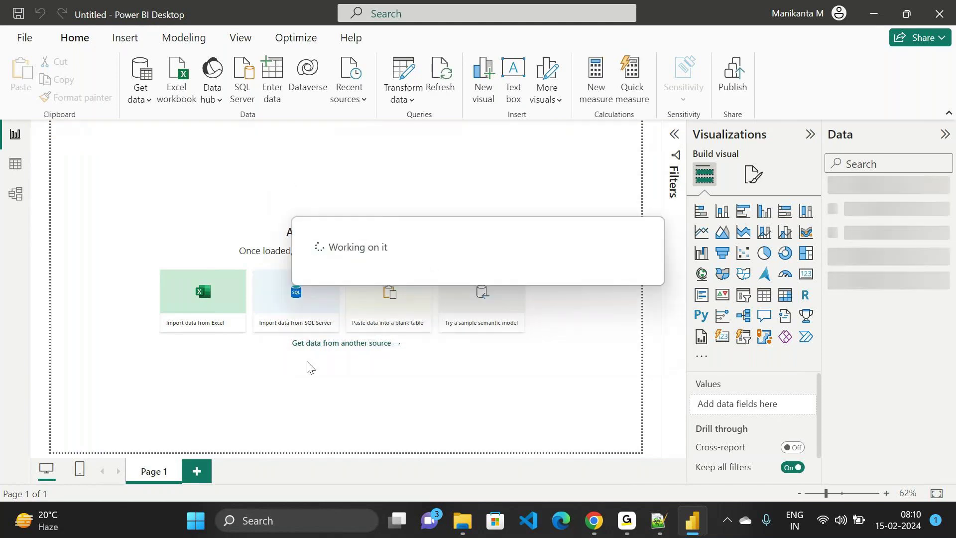
Show the loaded Orders1 table's data and look through its columns and rows
left_click(16, 169)
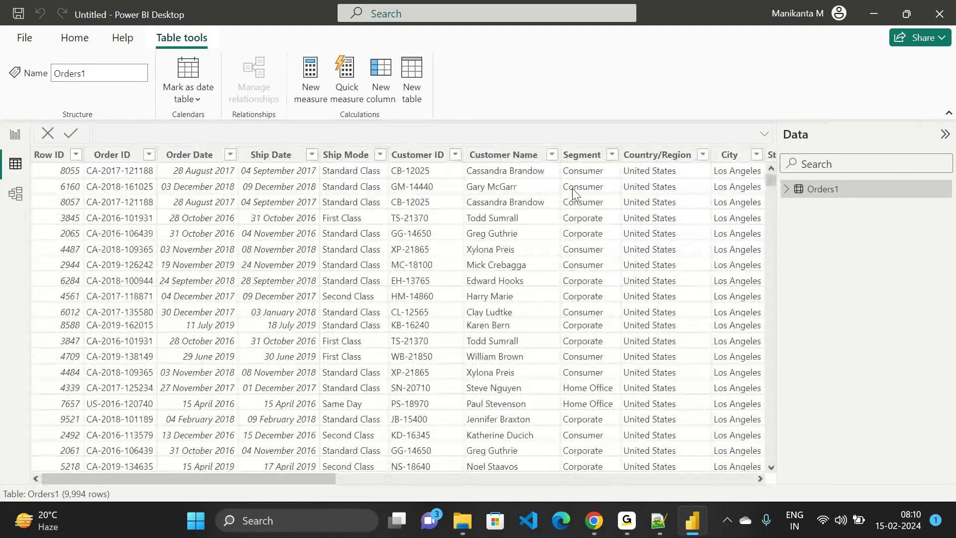
right_click(572, 188)
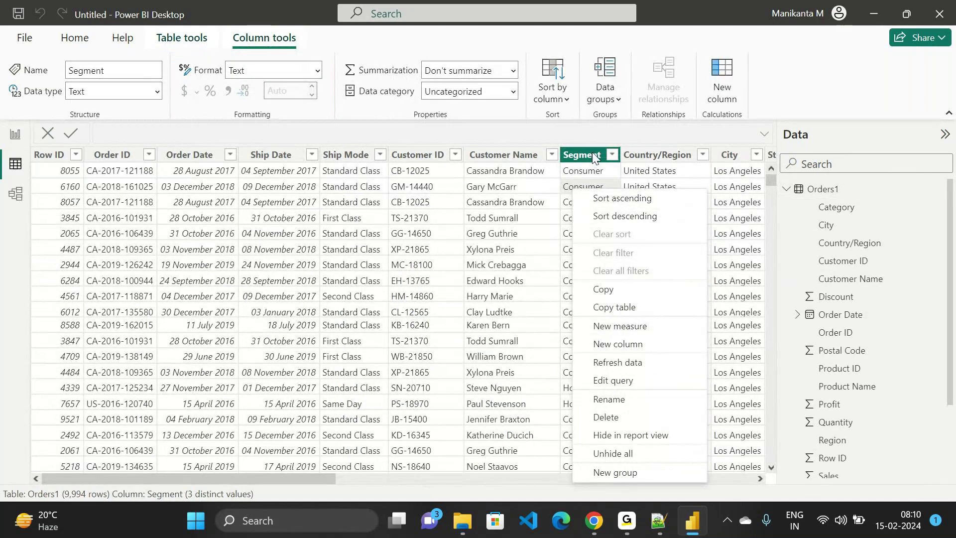
scroll(546, 216, "right", 5)
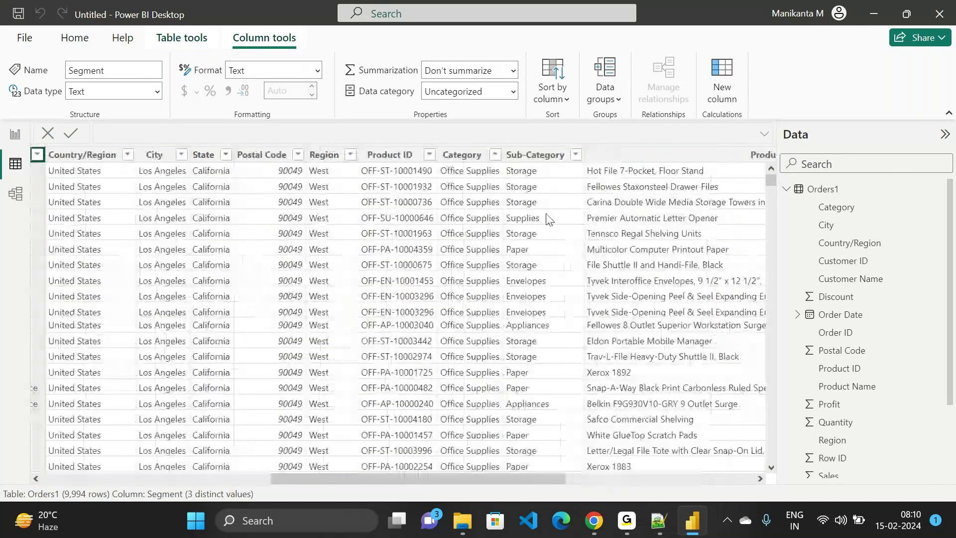
scroll(547, 219, "right", 2)
scroll(547, 219, "right", 1)
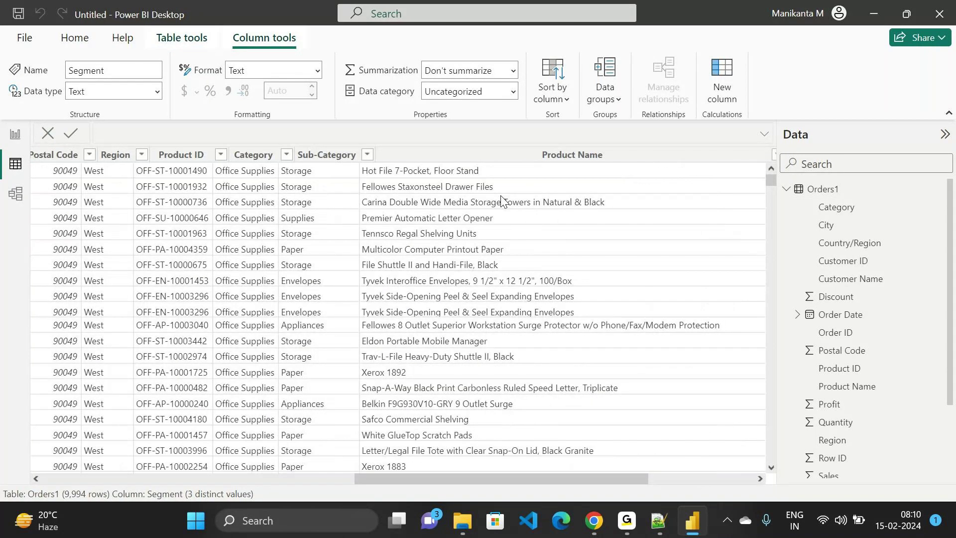
scroll(502, 199, "left", 5)
scroll(501, 199, "down", 1)
scroll(501, 199, "left", 5)
scroll(501, 199, "down", 1)
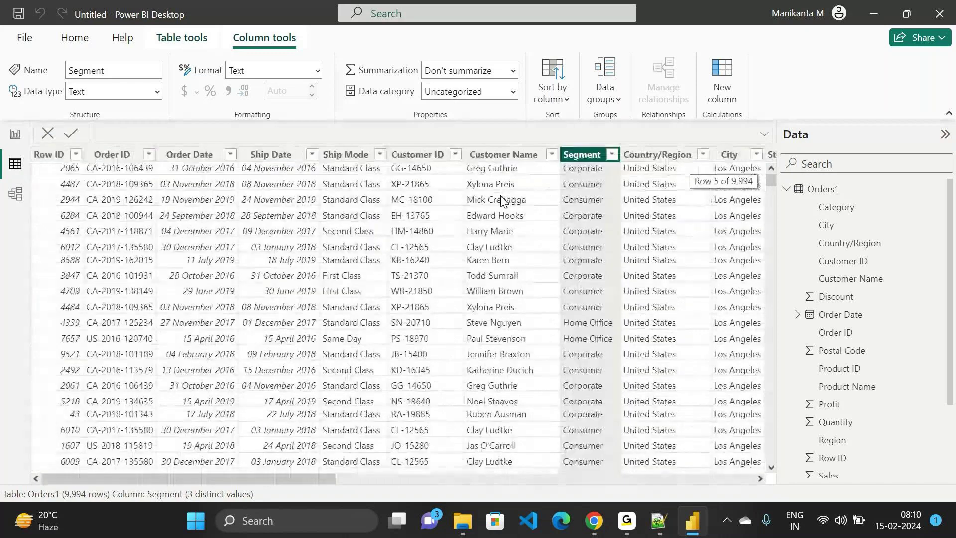
Switch to Notepad++ and rename the "new 13" document as 8_AM[POWER BI]
left_click(659, 520)
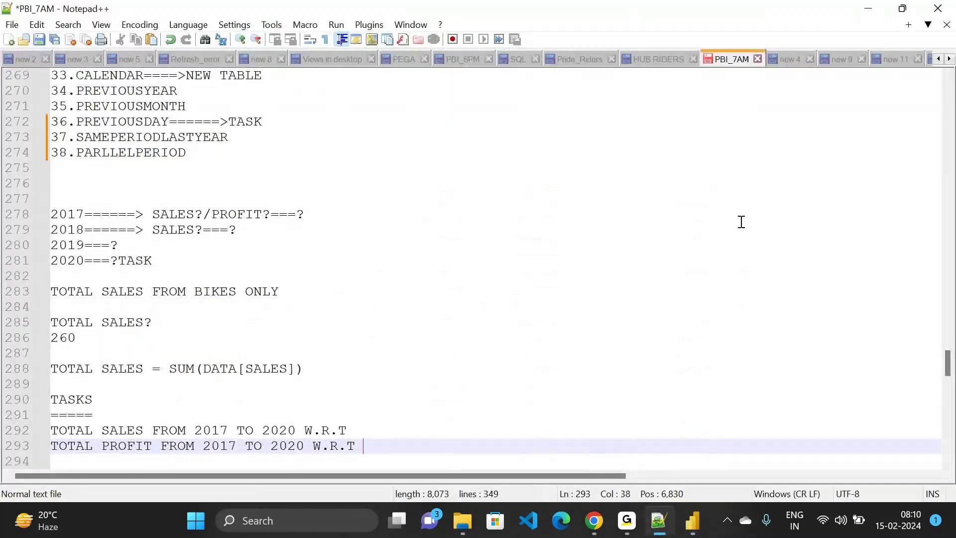
left_click(948, 60)
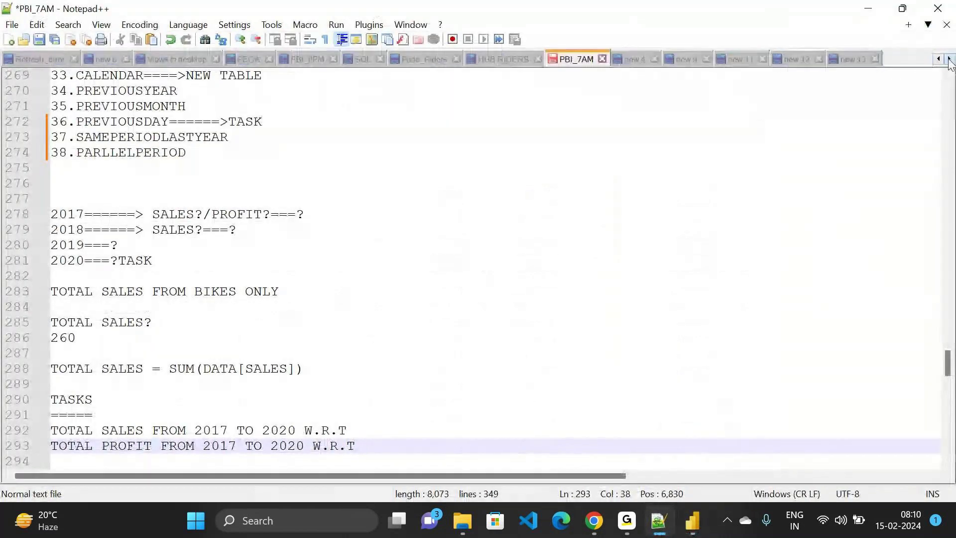
left_click(851, 60)
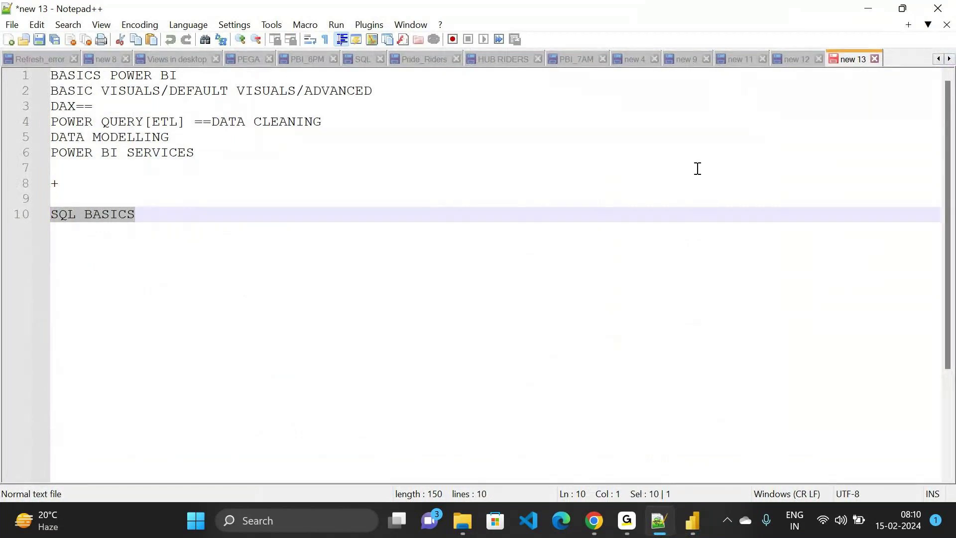
right_click(845, 58)
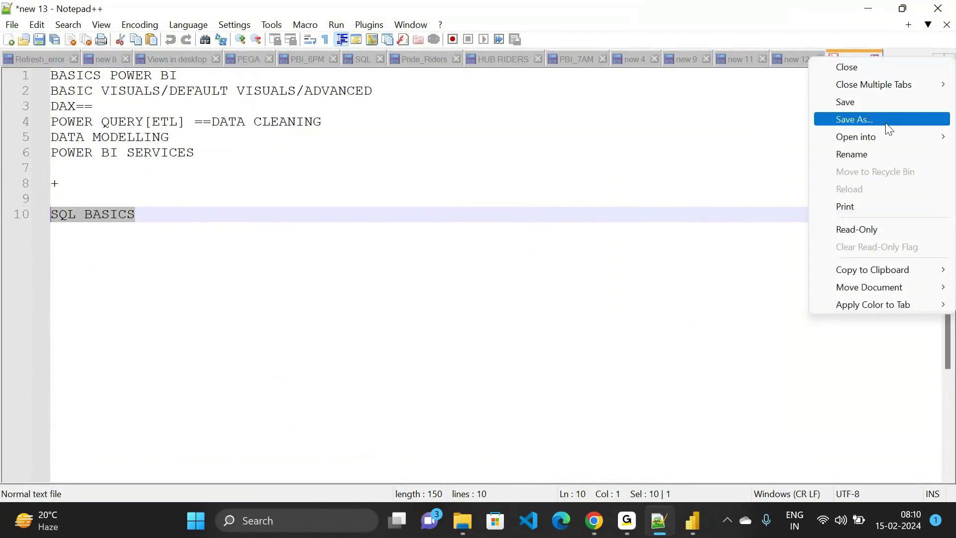
left_click(866, 154)
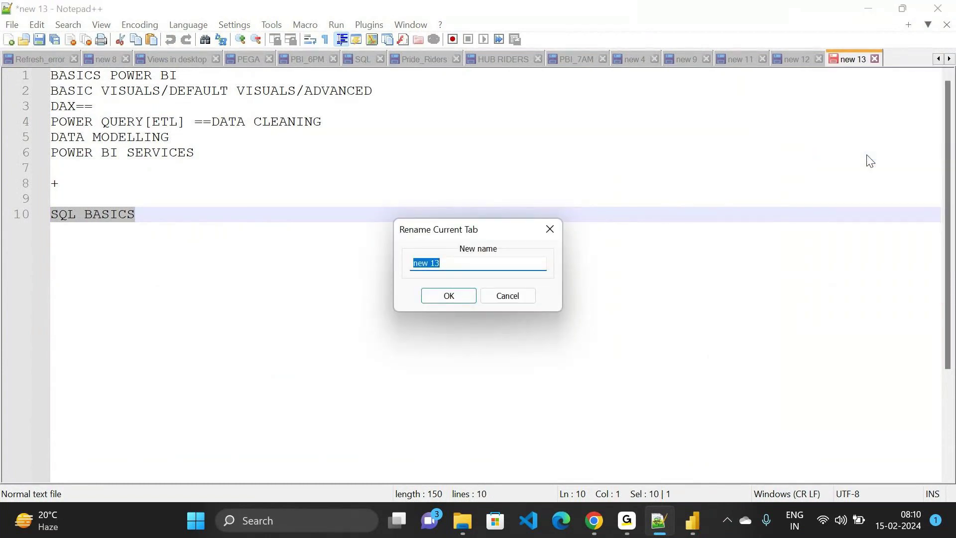
type("8")
type("_AM")
type("[]")
type("POWER BI")
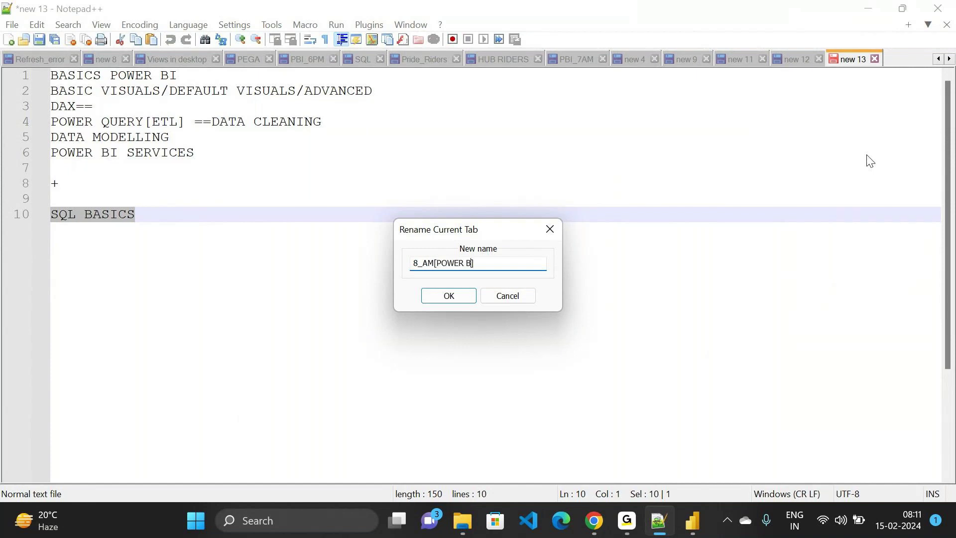
key("Return")
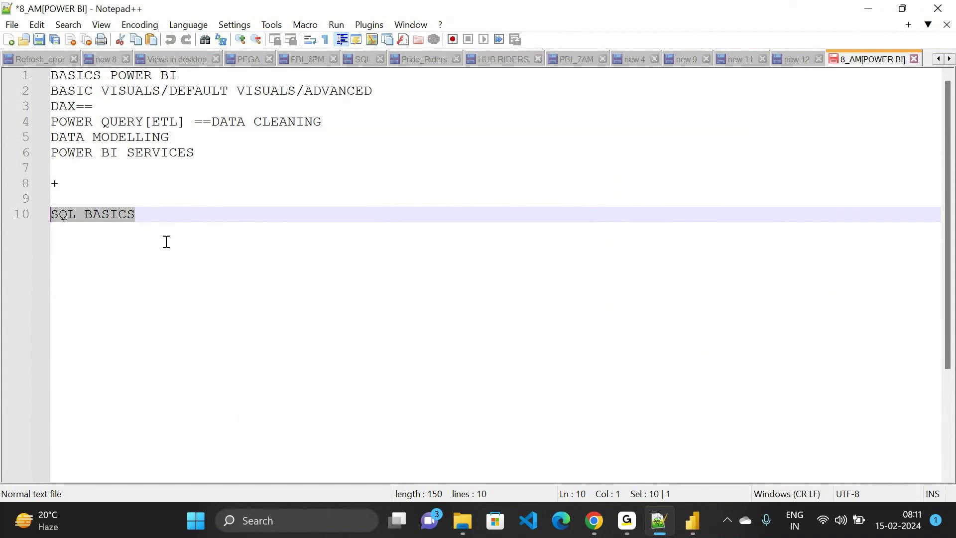
Add the heading SUPERSTORE DATA below SQL BASICS, underline it with equals signs and leave a blank line beneath
left_click(149, 264)
key("Return")
key("Return")
key("Return")
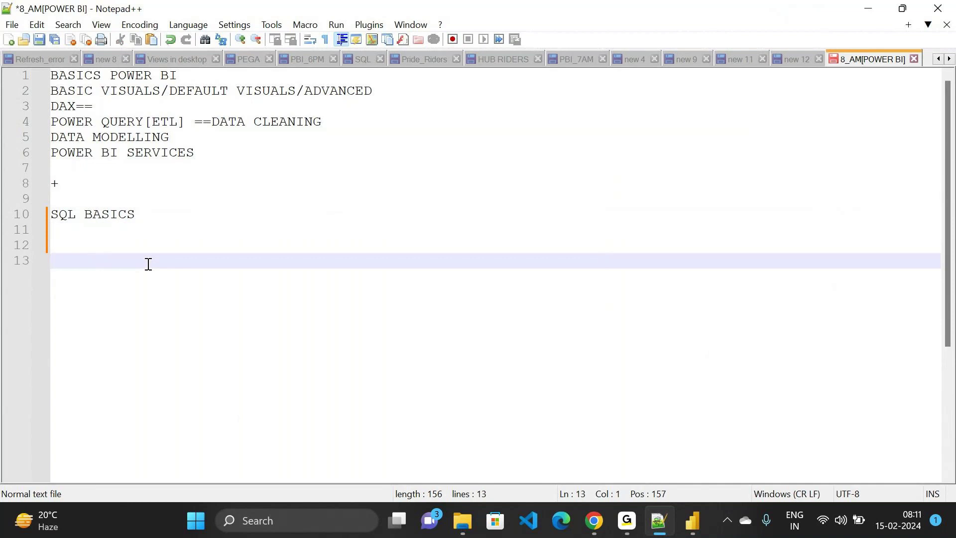
type("SUPERSTORE DATA")
key("Return")
key("Return")
type("==================")
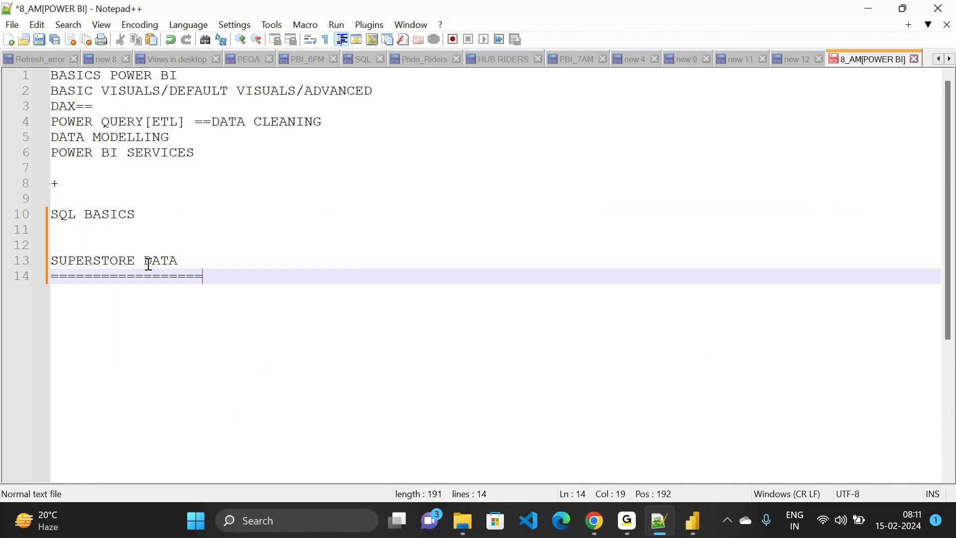
key("BackSpace")
key("BackSpace")
key("Return")
key("Return")
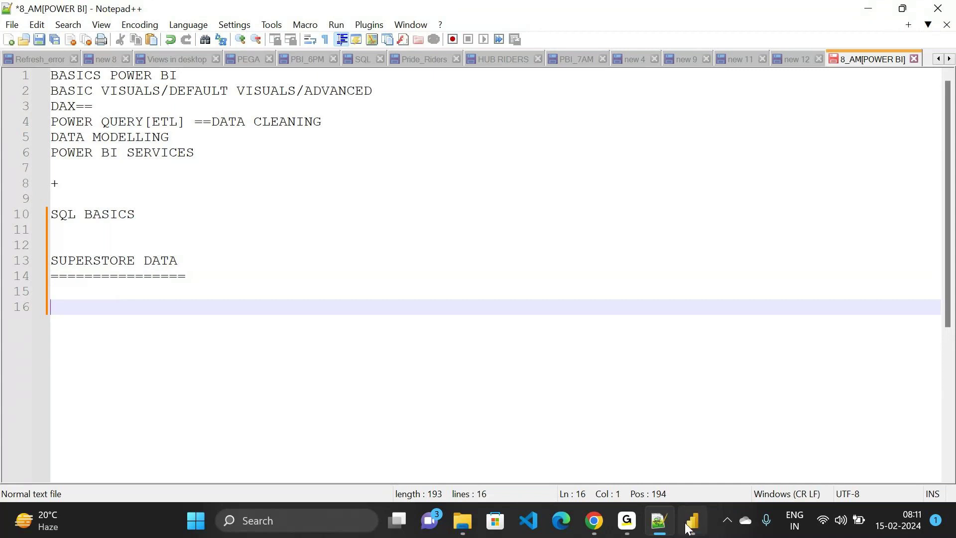
Switch to Power BI and review the order columns from Row ID through Ship Mode in Orders1
left_click(691, 522)
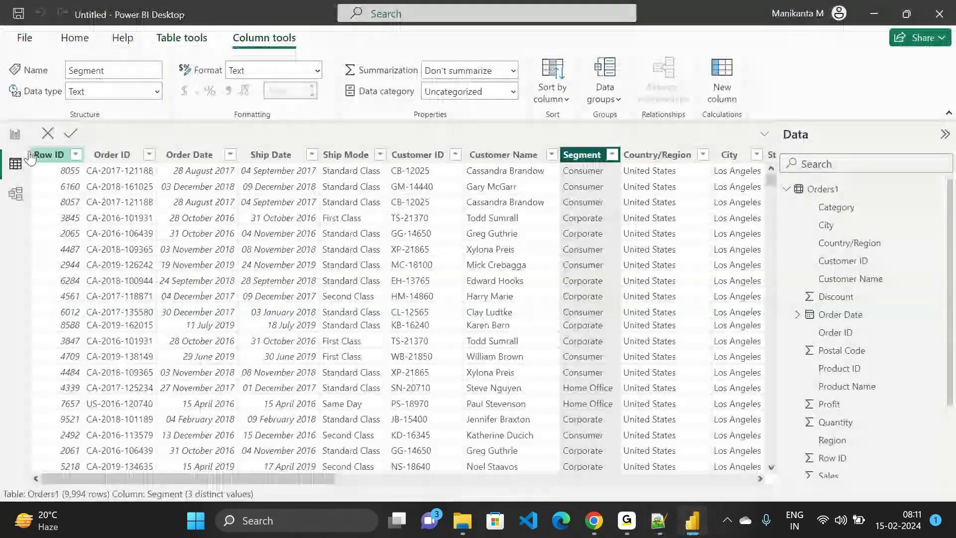
left_click(49, 155)
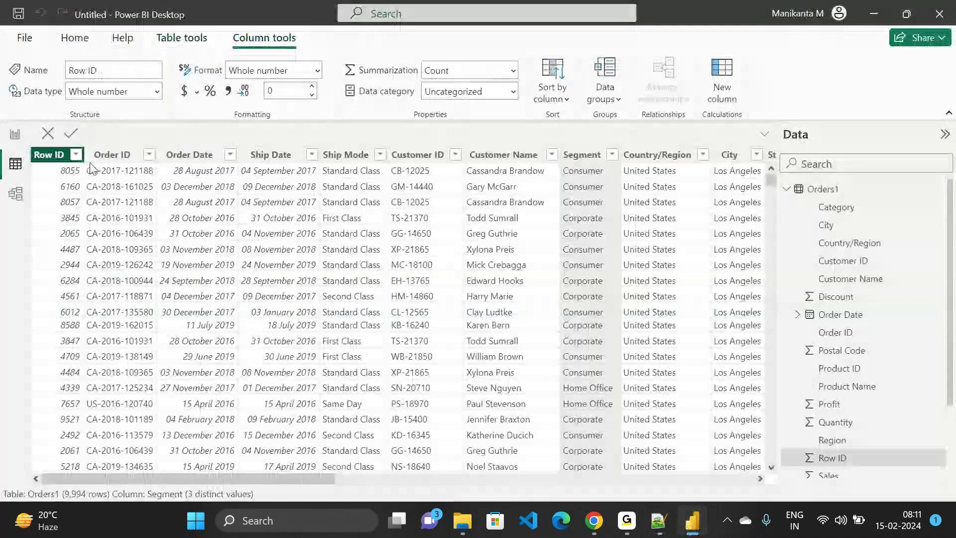
left_click(111, 155)
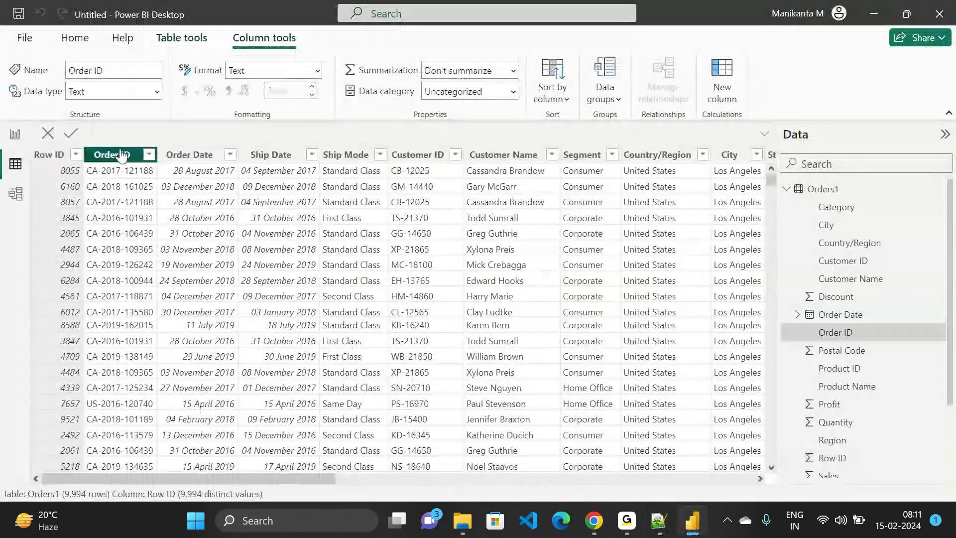
left_click(188, 156)
left_click(270, 156)
left_click(345, 155)
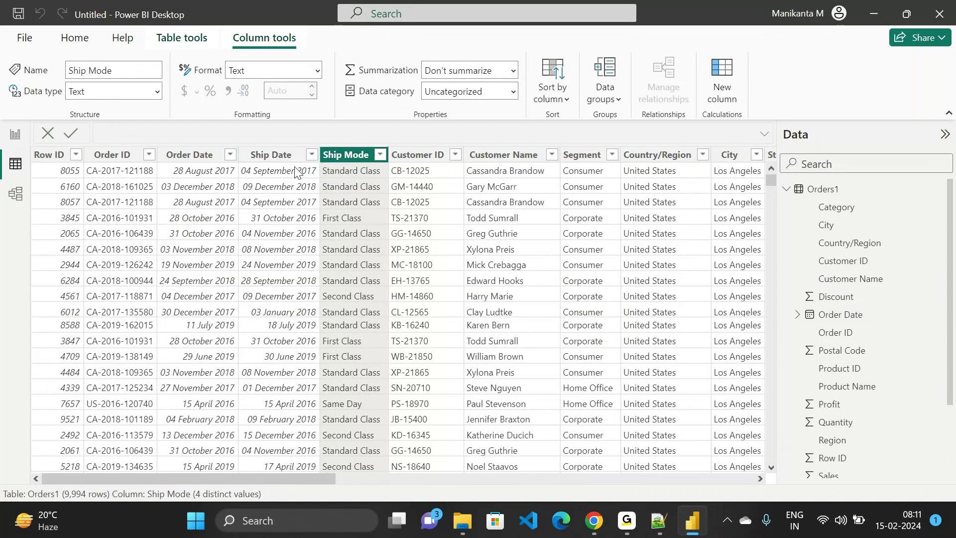
Return to the Notepad++ notes and add the line ORDER DETAILS under the SUPERSTORE DATA heading
left_click(874, 13)
type("ORDER DETAILS")
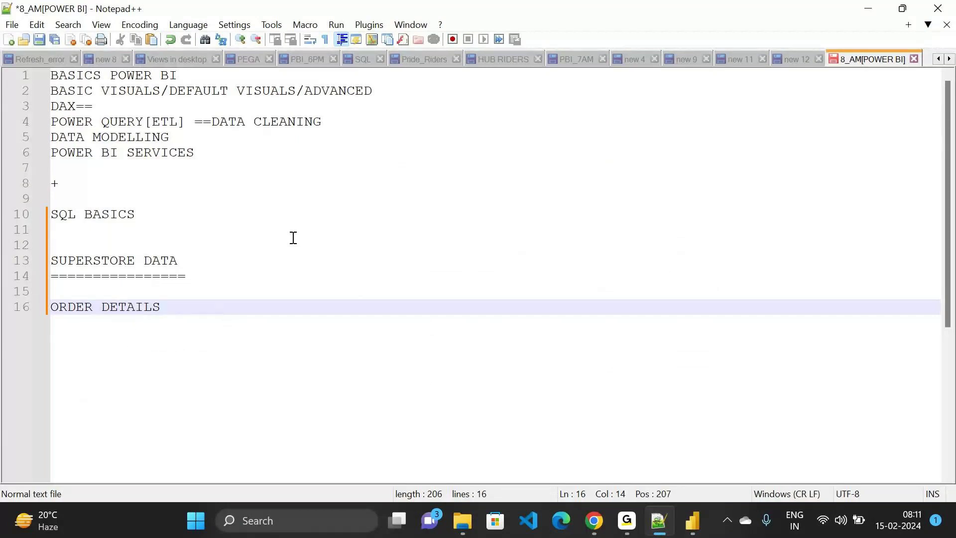
key("Return")
key("Return")
key("BackSpace")
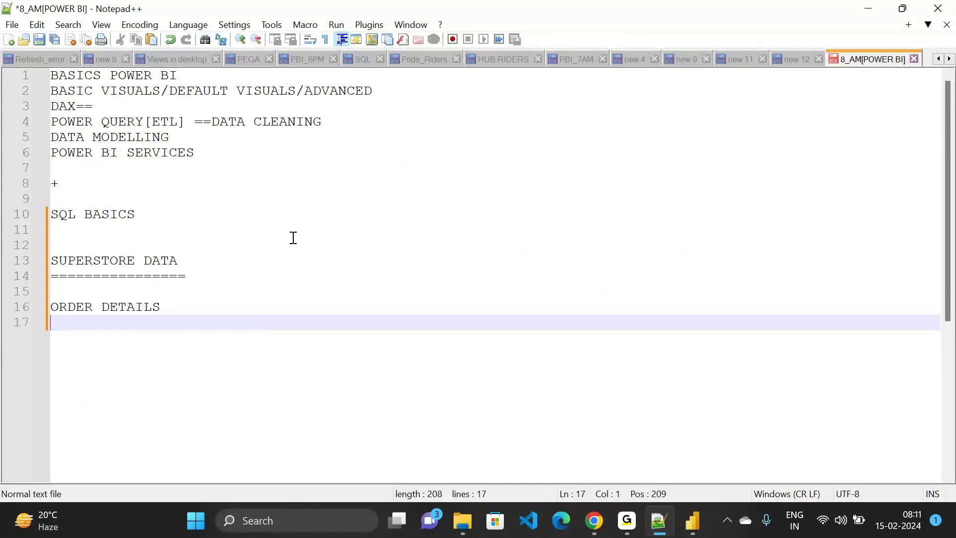
Switch to Power BI and examine the customer columns and the filter values of the Segment column
left_click(693, 521)
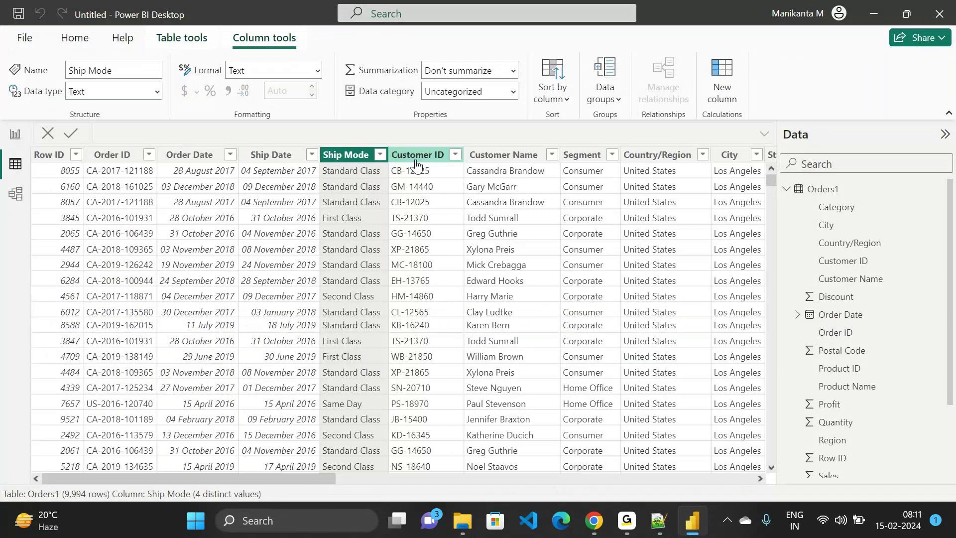
left_click(503, 155)
left_click(579, 157)
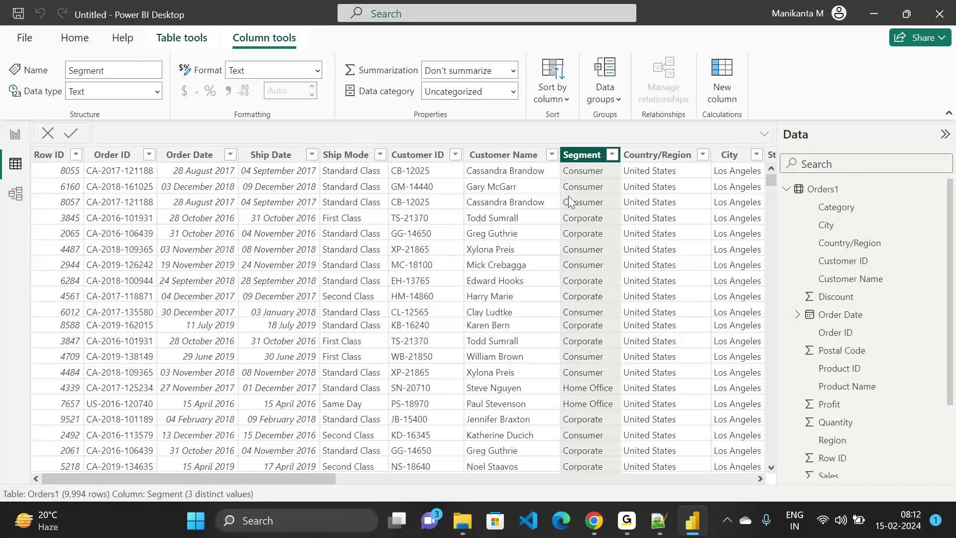
scroll(568, 195, "right", 2)
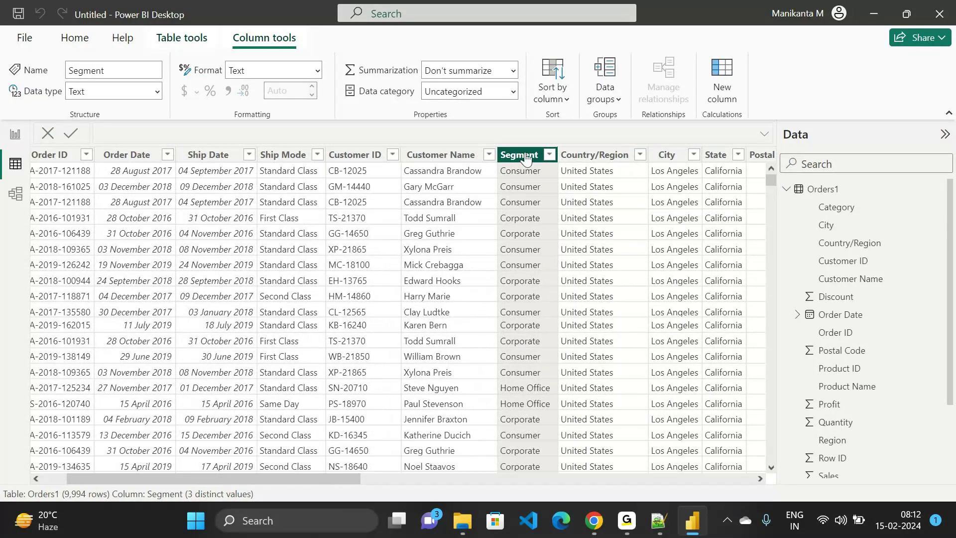
left_click(549, 155)
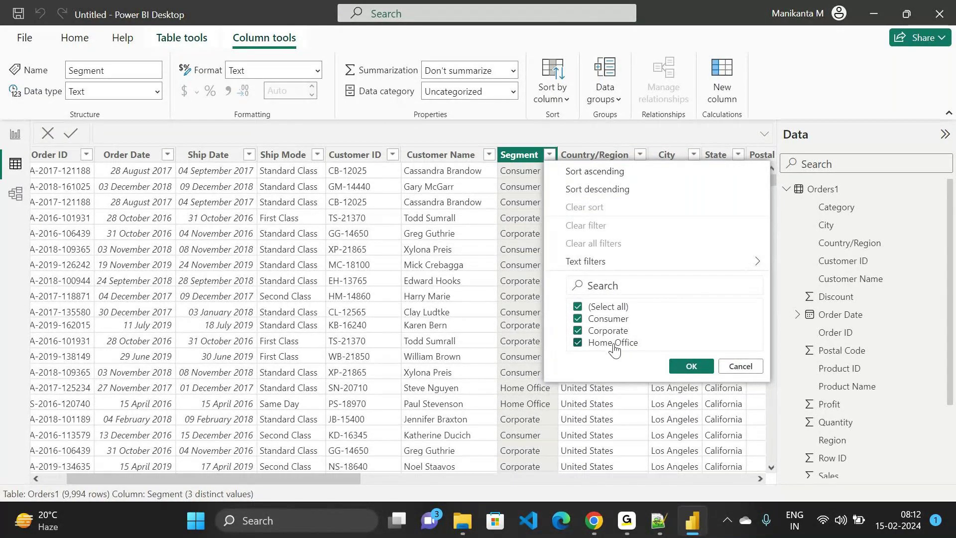
left_click(351, 156)
left_click(453, 158)
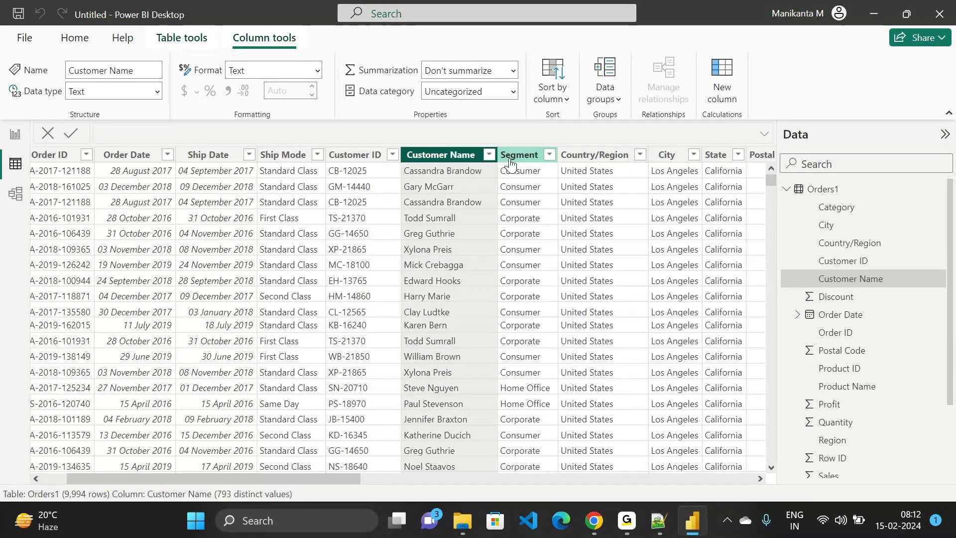
Switch to the Notepad++ notes and add the line CUSTOMER DETAILS under ORDER DETAILS, leaving a blank line beneath it
left_click(658, 520)
key("Return")
type("CUST")
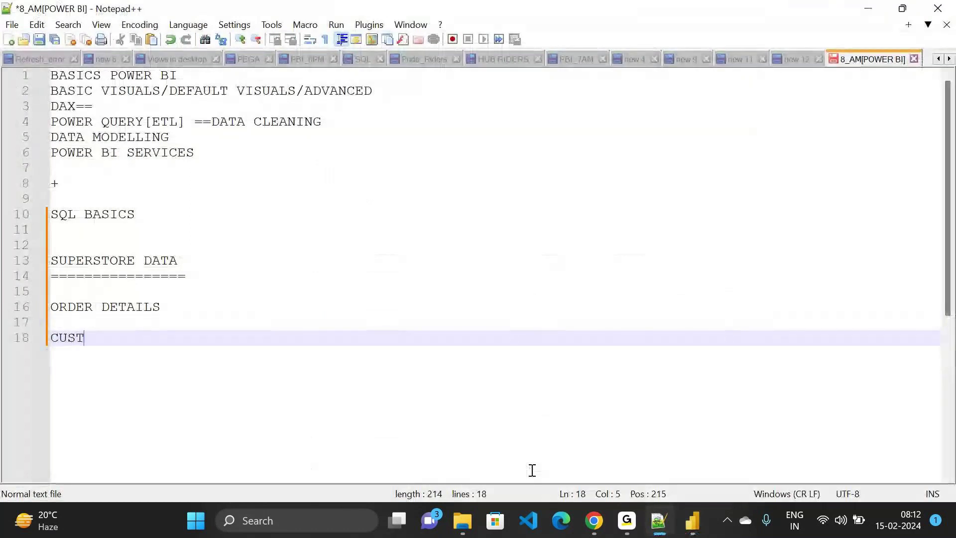
type("OMER DETAILS")
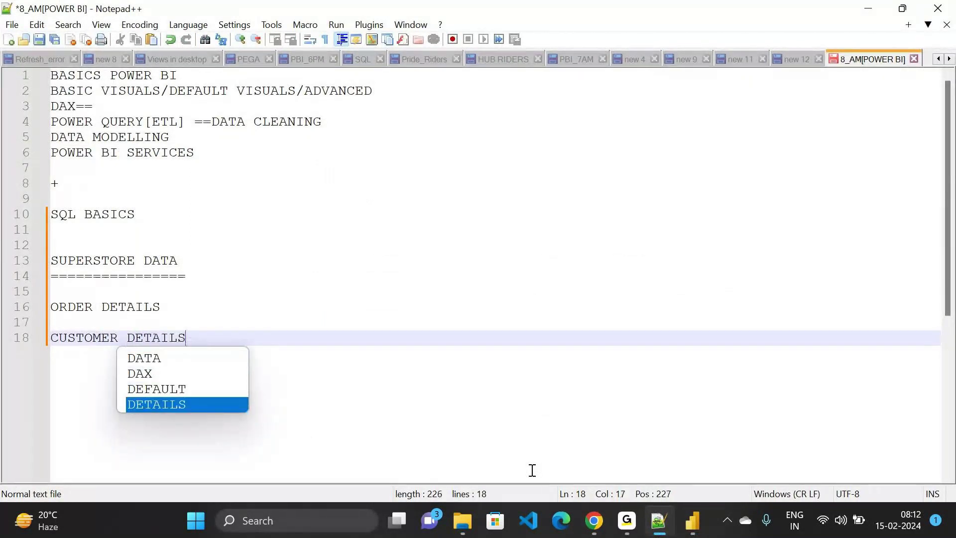
key("Return")
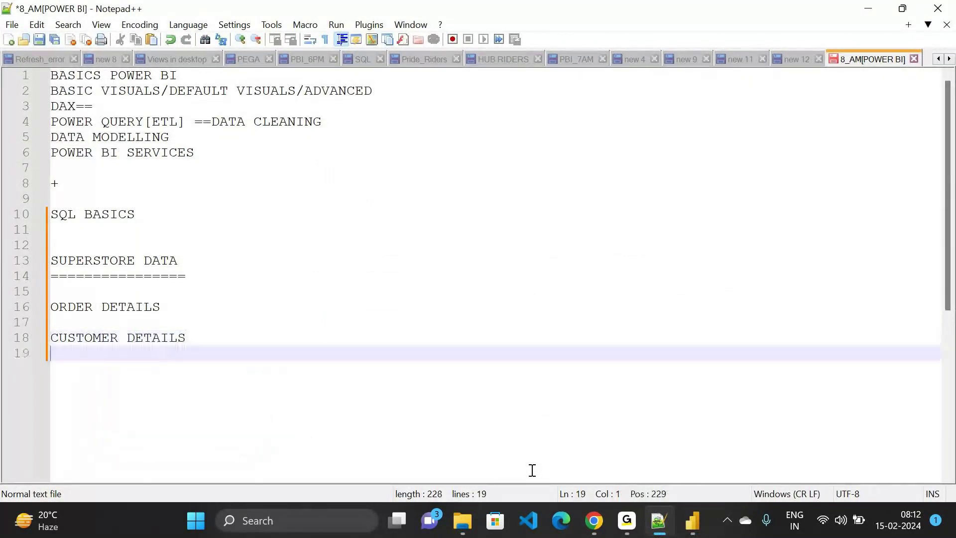
key("Return")
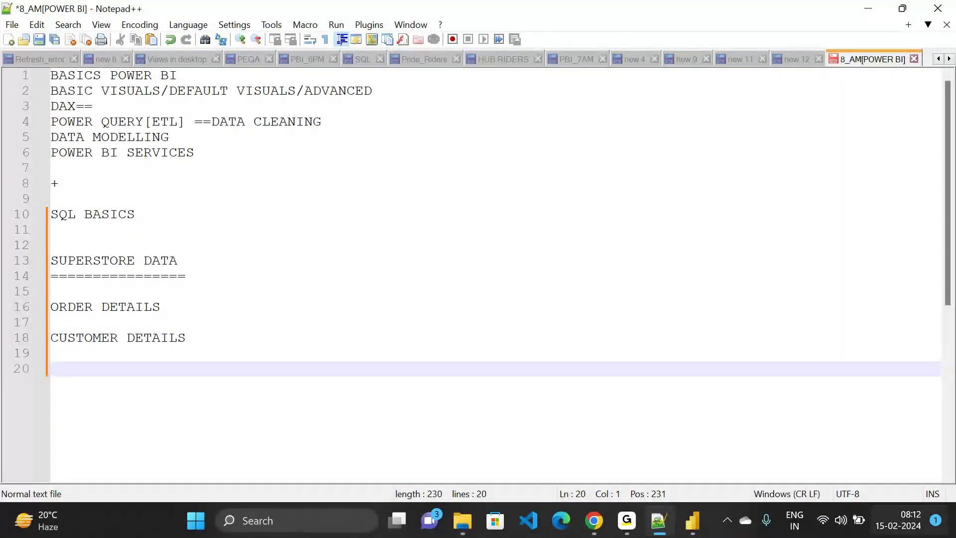
Switch to Power BI and review the location columns Country/Region, City, State, Postal Code and Region in Orders1
left_click(690, 529)
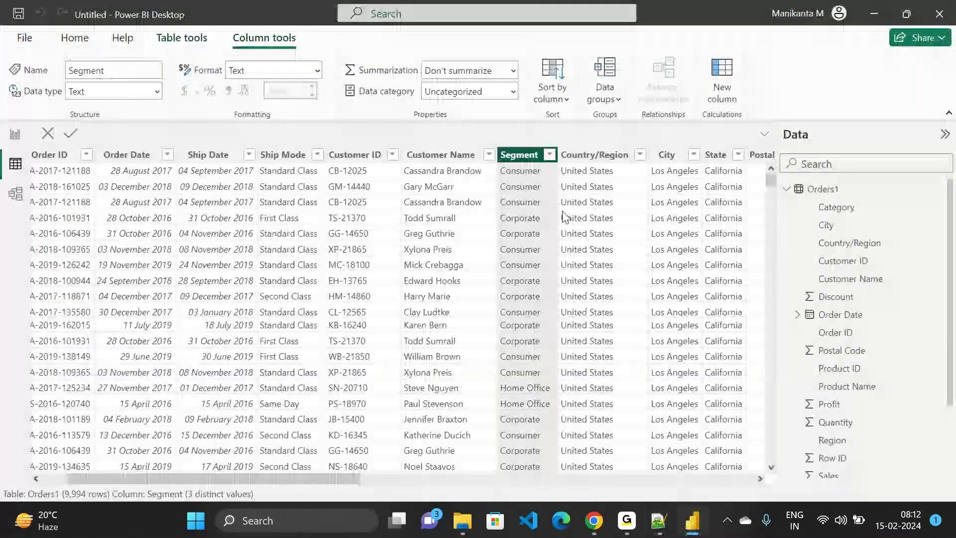
left_click(595, 155)
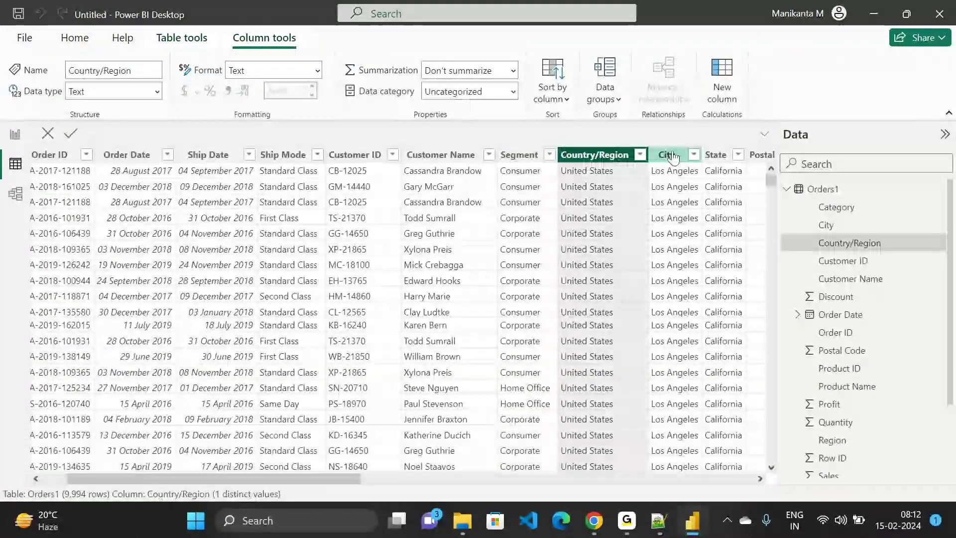
left_click(672, 156)
left_click(723, 157)
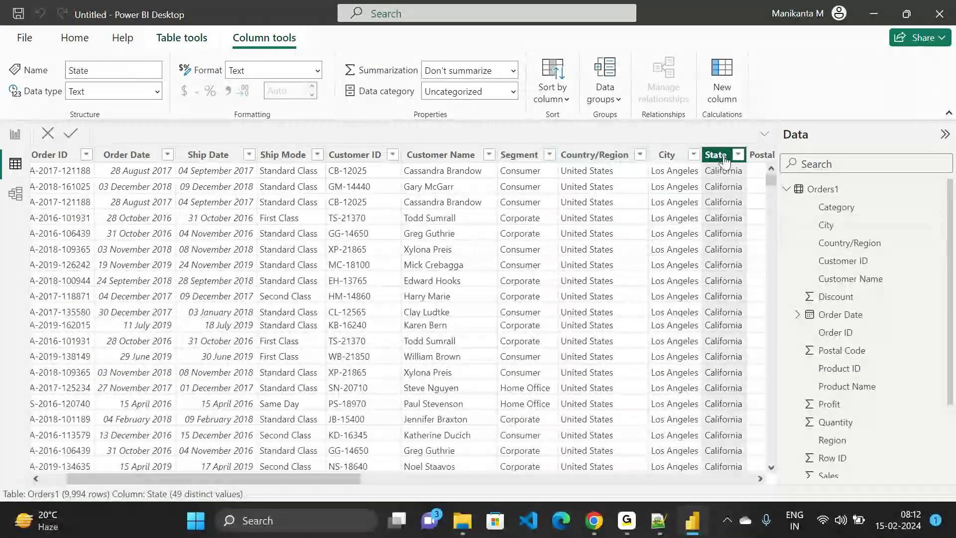
left_click(759, 156)
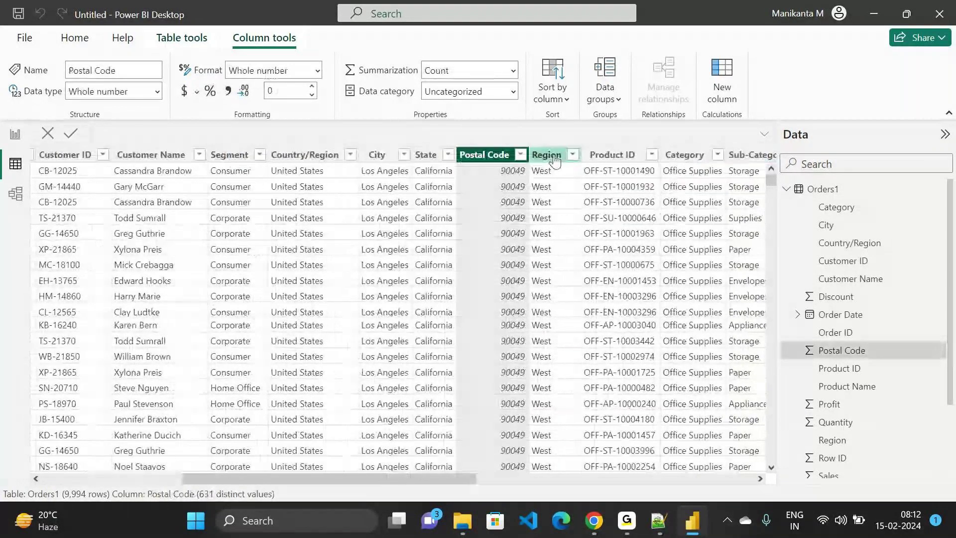
left_click(555, 160)
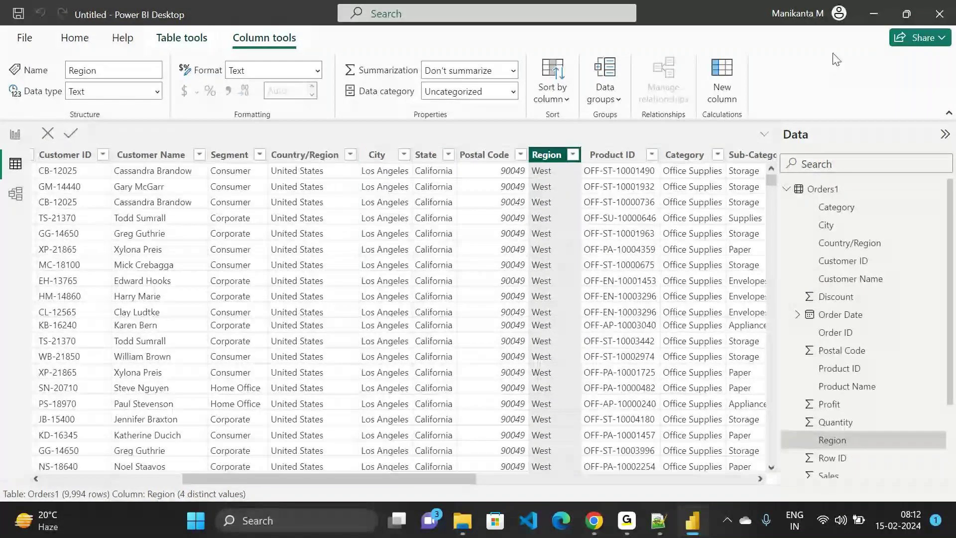
Return to the Notepad++ notes and add the line LOCATION/GEOGRAPHY DETAILS under CUSTOMER DETAILS, followed by a blank line
left_click(877, 10)
type("/GEOGRAP")
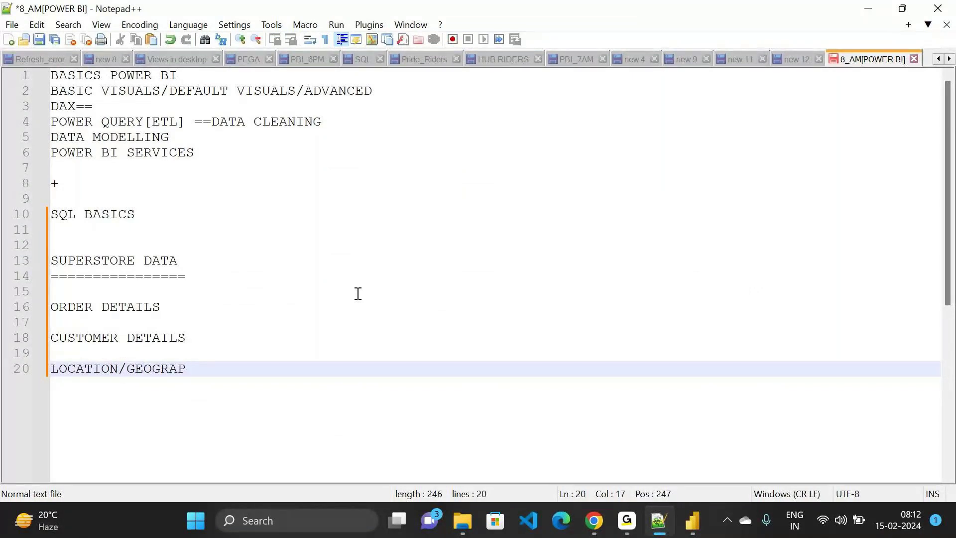
type("HY DETAILS")
key("Return")
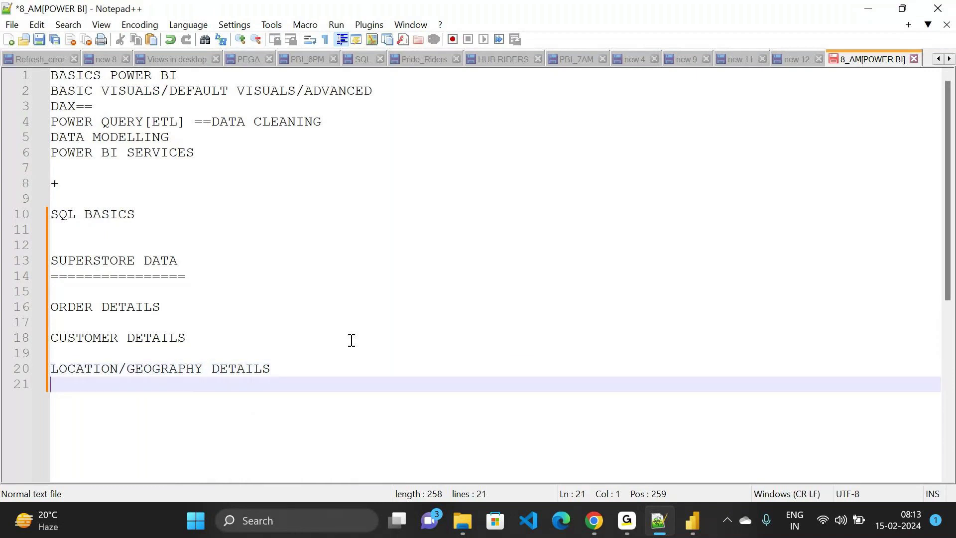
key("Return")
scroll(352, 340, "down", 3)
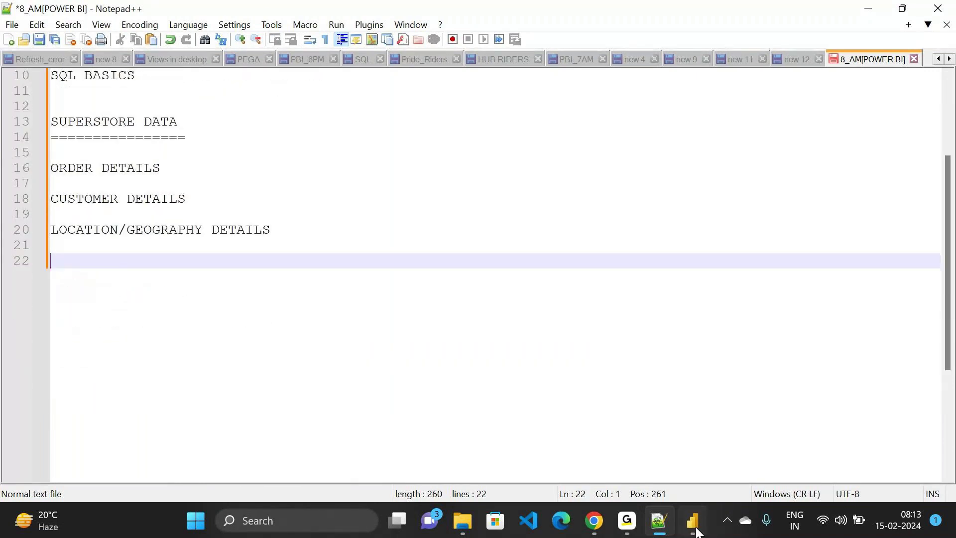
Switch to Power BI and review the product columns from Product ID through Product Name in Orders1
left_click(693, 521)
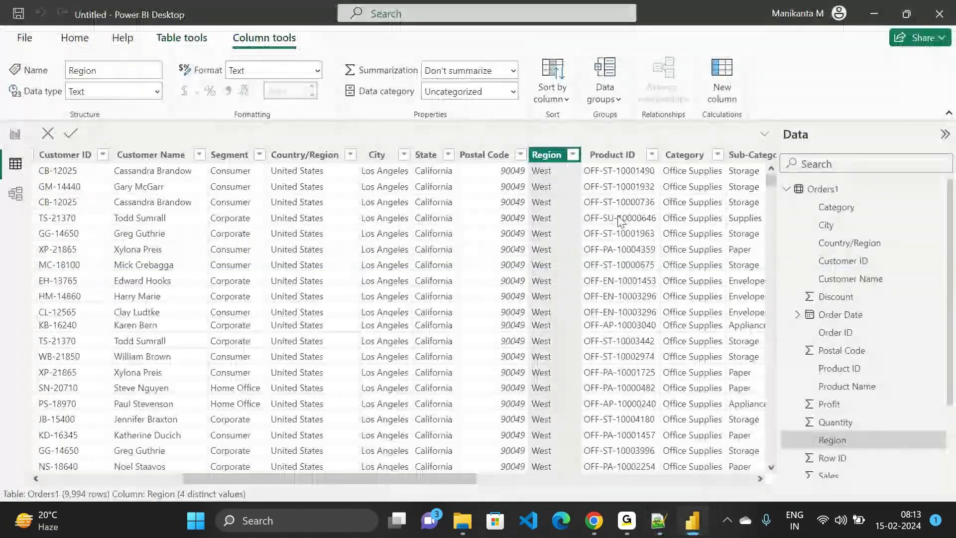
scroll(619, 220, "right", 3)
scroll(620, 221, "right", 2)
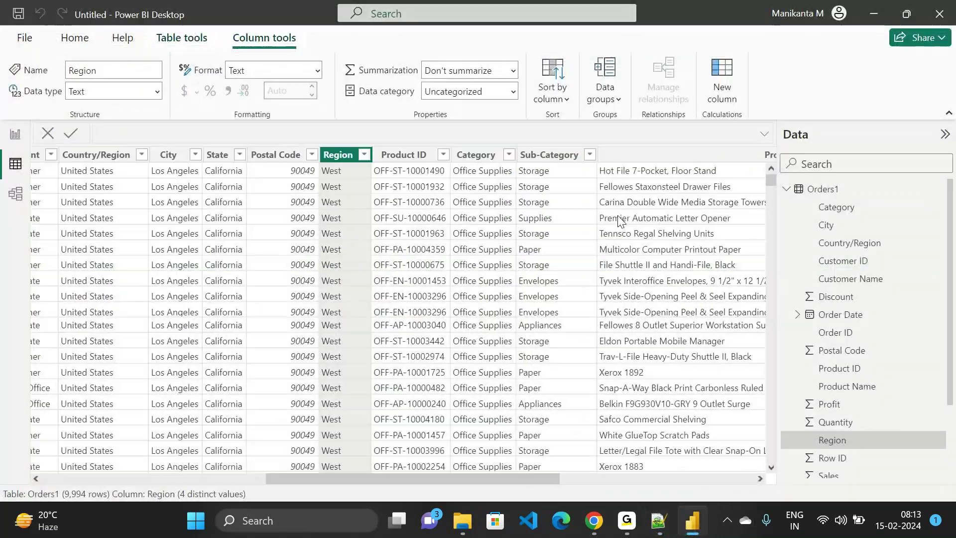
left_click(476, 154)
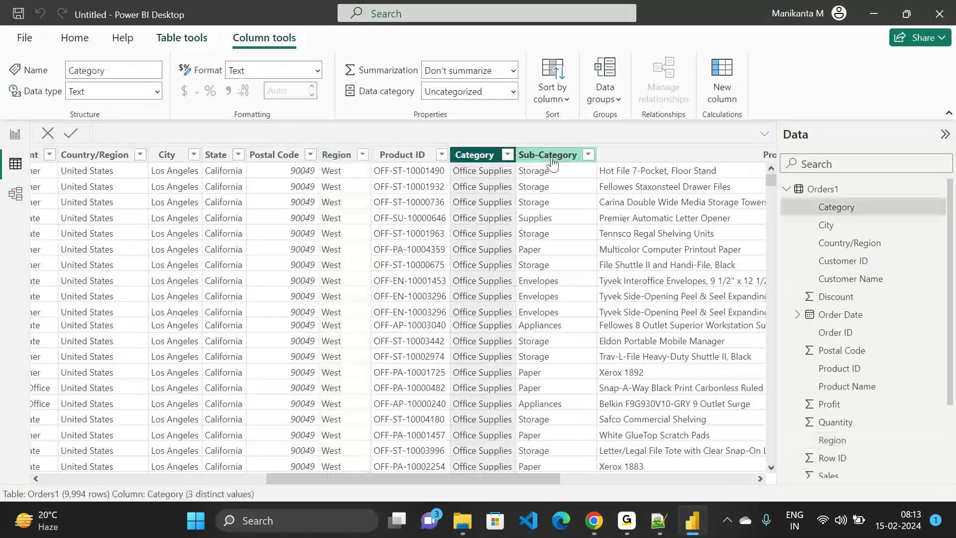
left_click(547, 155)
scroll(564, 264, "right", 5)
left_click(562, 155)
Review the numeric columns Sales, Quantity, Discount and Profit at the end of the Orders1 table
scroll(552, 149, "right", 5)
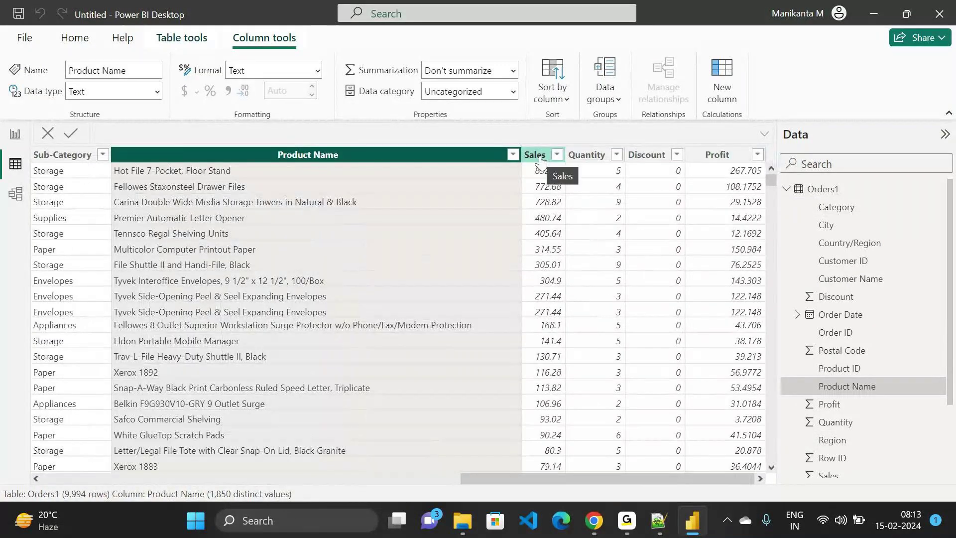
left_click(542, 158)
left_click(596, 153)
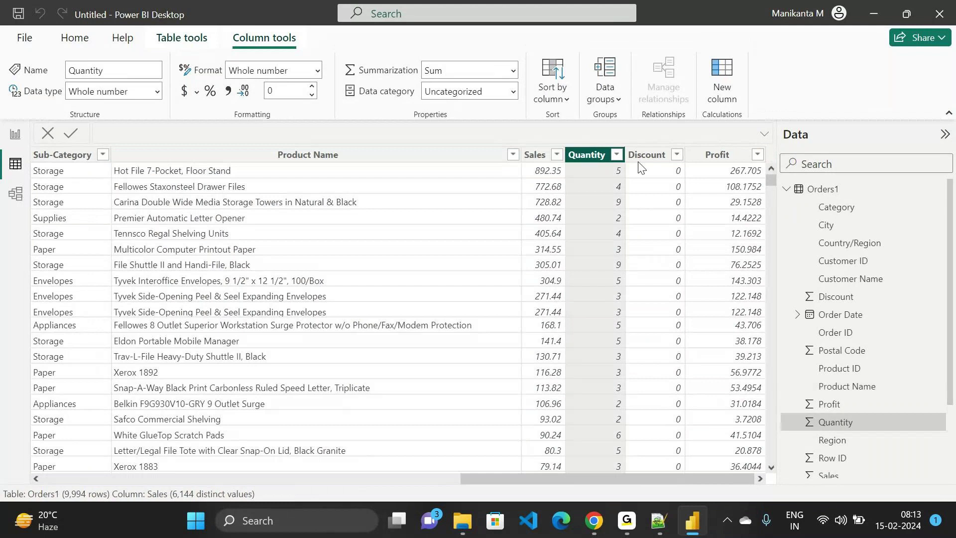
left_click(651, 159)
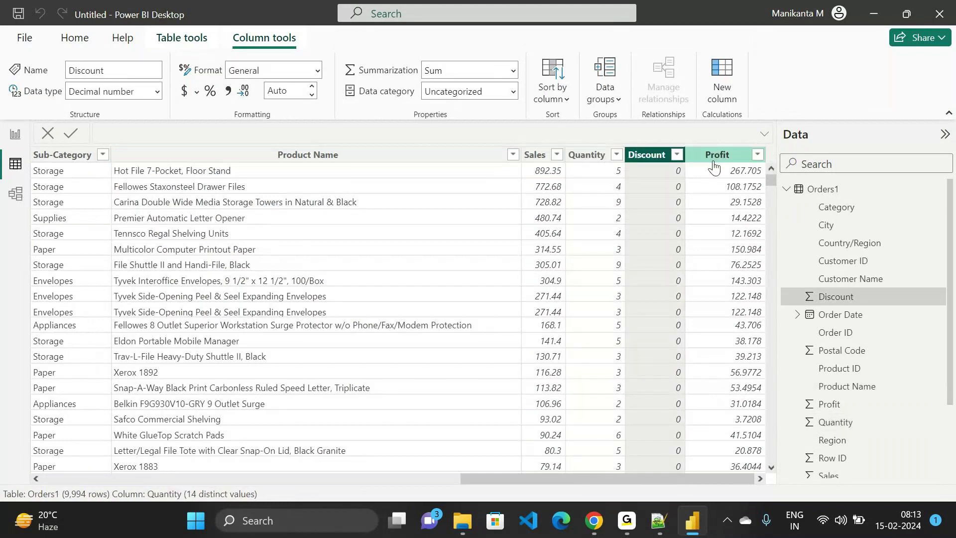
key("Right")
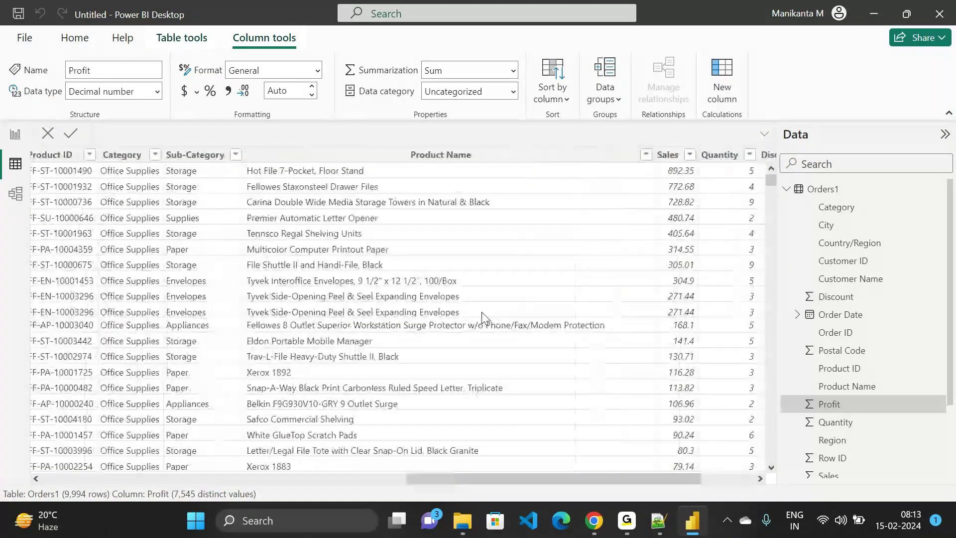
scroll(482, 316, "left", 3)
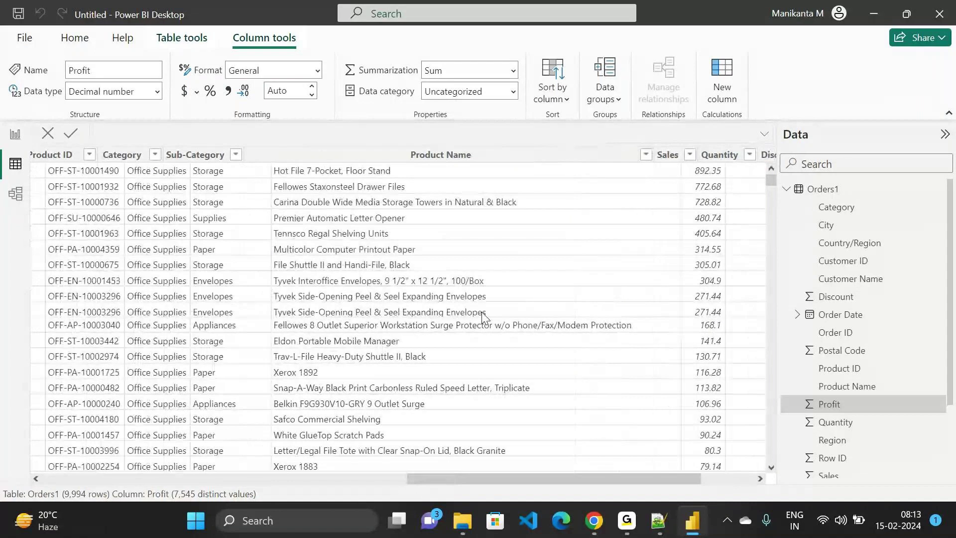
Return to the Notepad++ notes and add the line PRODUCT DETAILS under LOCATION/GEOGRAPHY DETAILS
key("alt+Tab")
type("PRODUCT ")
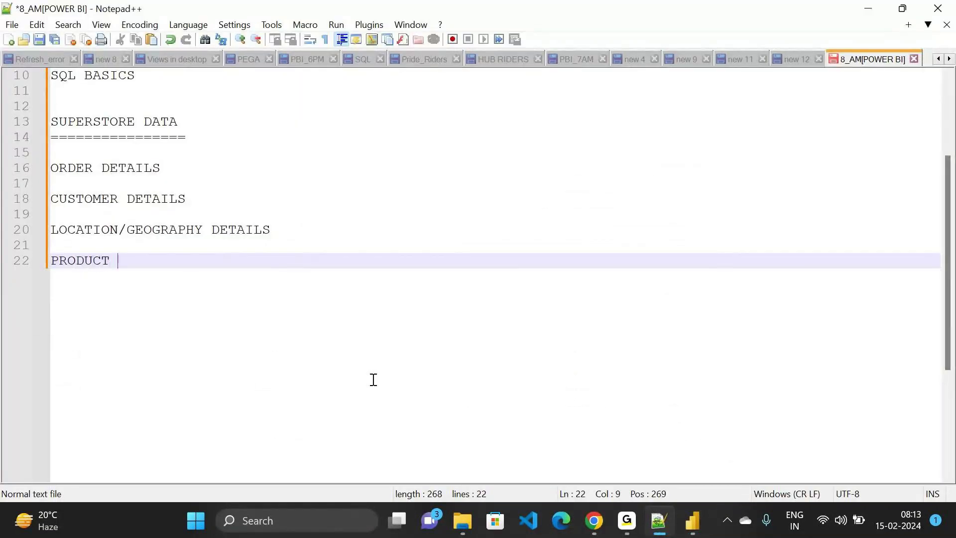
type("DETAILS")
key("Return")
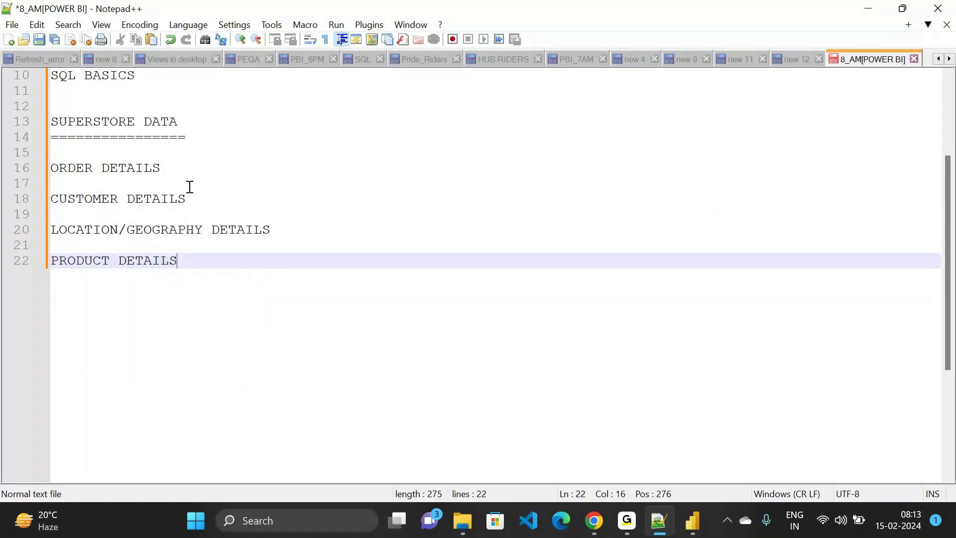
Go over the order, customer, location and product lines one by one, and finally select all four together
left_click_drag(173, 166, 52, 168)
left_click_drag(192, 199, 97, 191)
left_click(279, 235)
double_click(249, 232)
left_click_drag(250, 232, 80, 223)
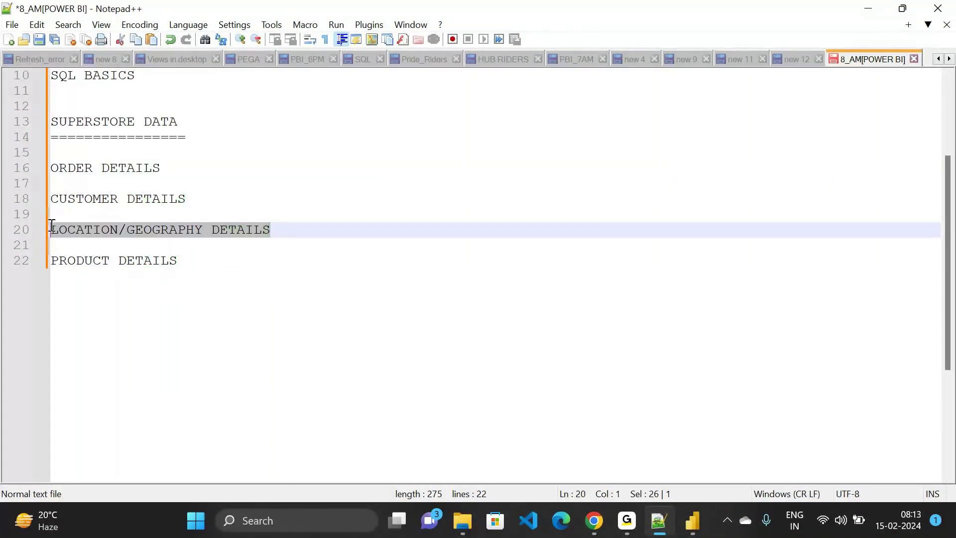
left_click_drag(179, 260, 108, 244)
left_click(183, 262)
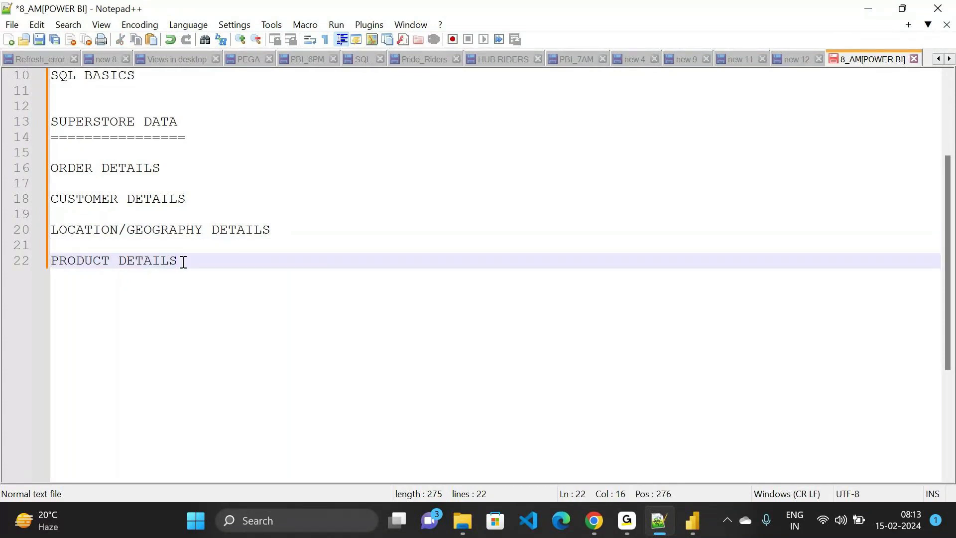
left_click_drag(183, 263, 46, 171)
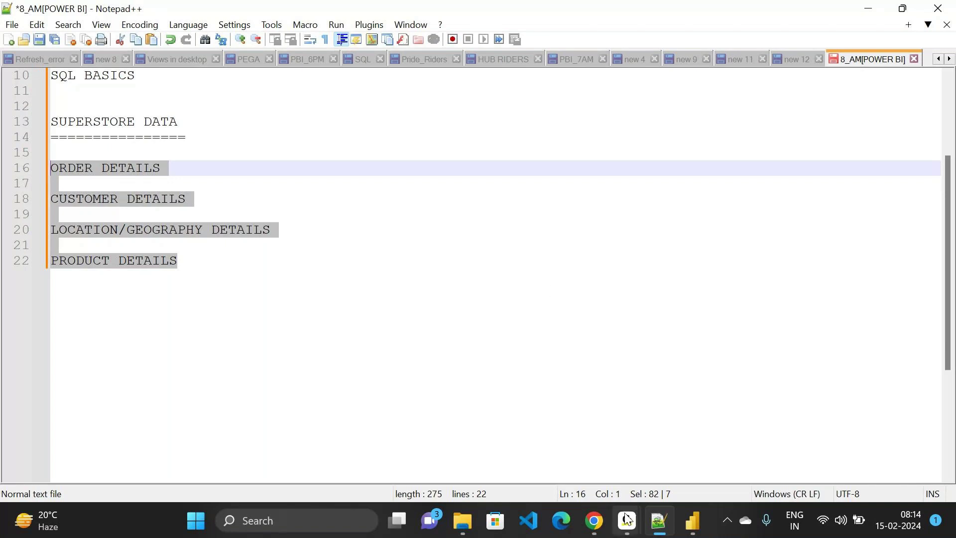
mouse_move(626, 520)
left_click(662, 449)
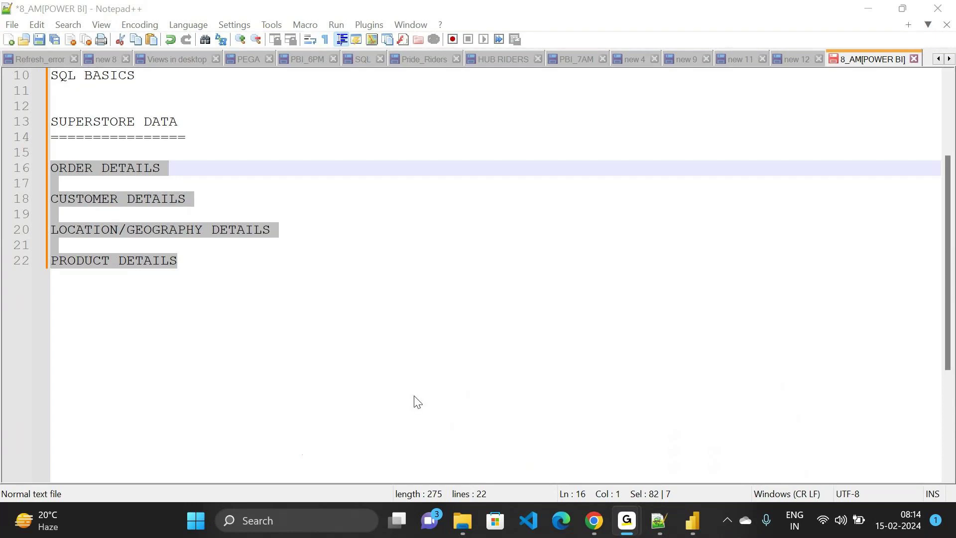
left_click(868, 12)
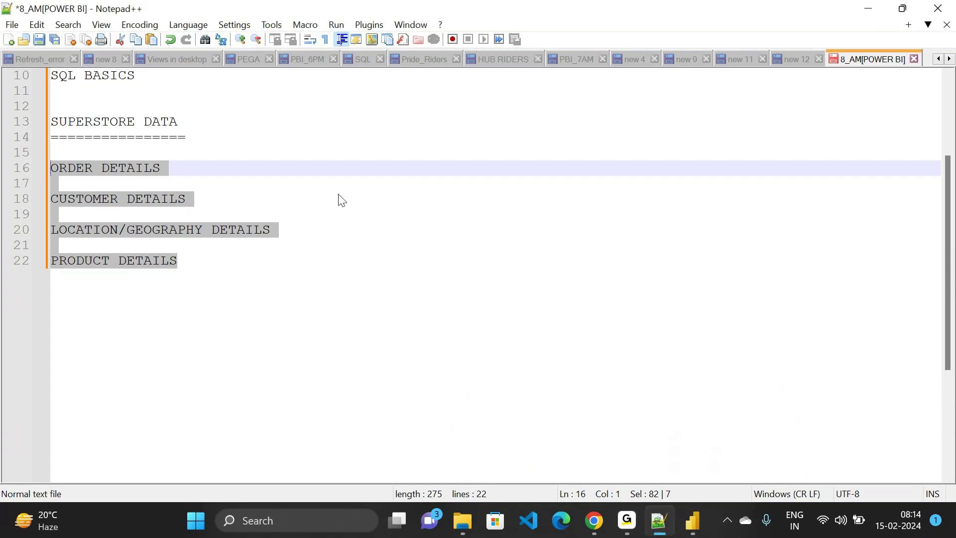
double_click(180, 264)
left_click_drag(180, 264, 50, 169)
Add the line E-COMMERCE BUSINESS below PRODUCT DETAILS, leaving two blank lines between them
left_click(191, 271)
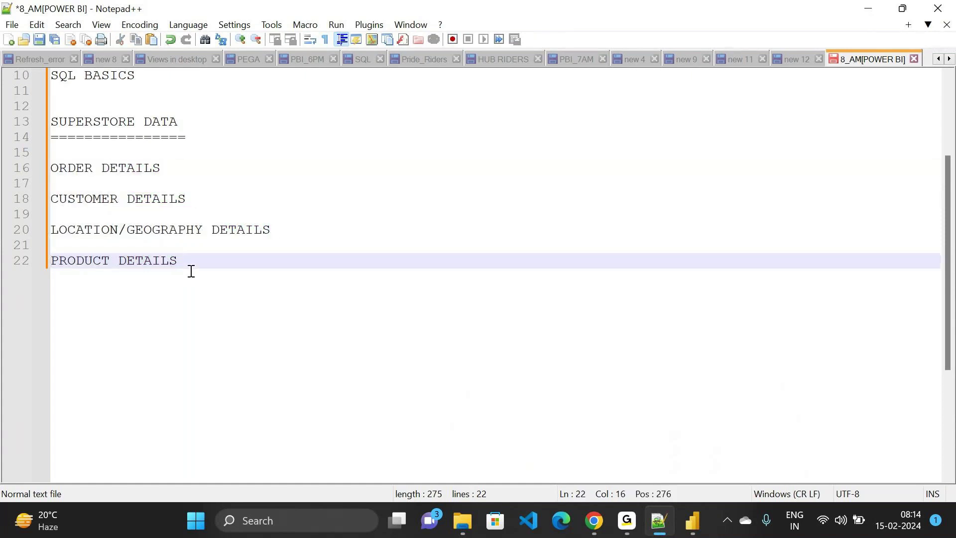
key("Return")
key("Return")
key("Return")
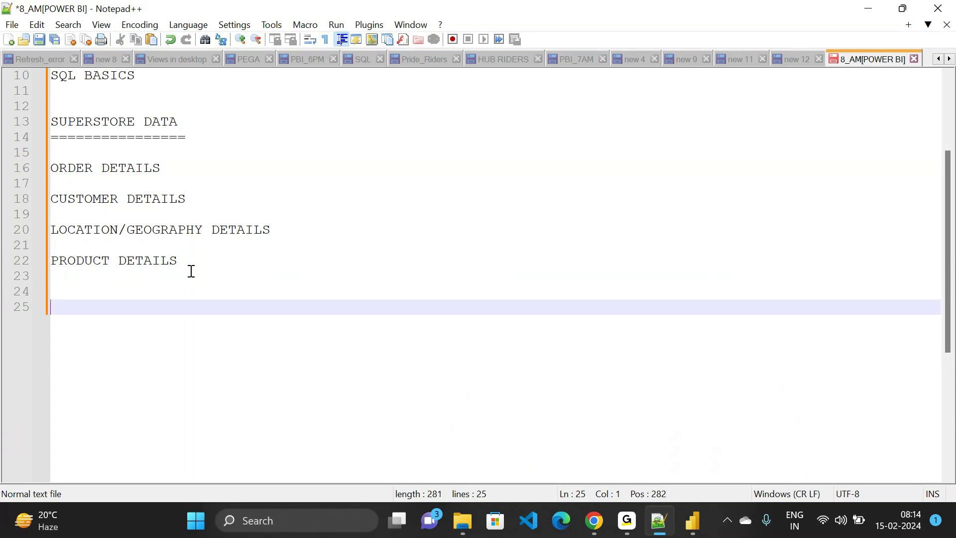
type("E-COMMERCE")
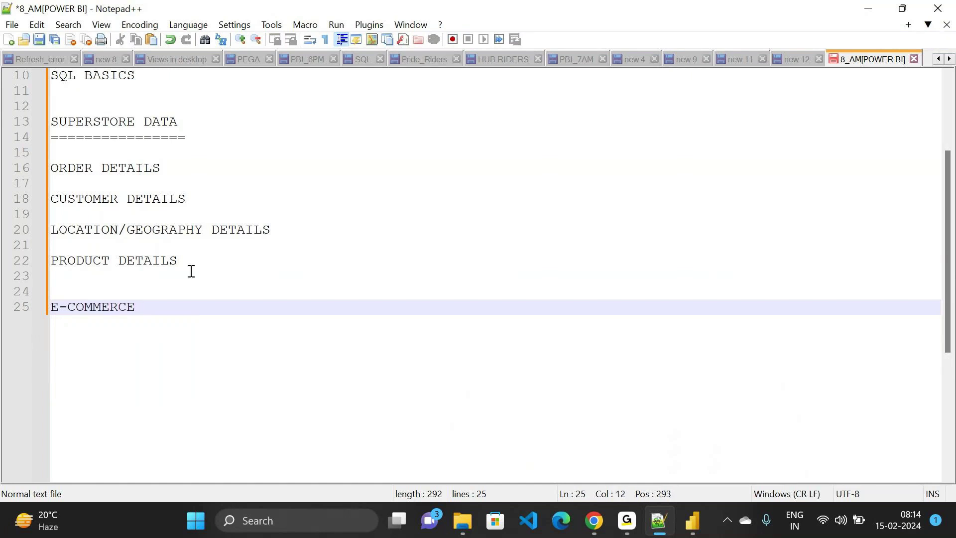
type(" B")
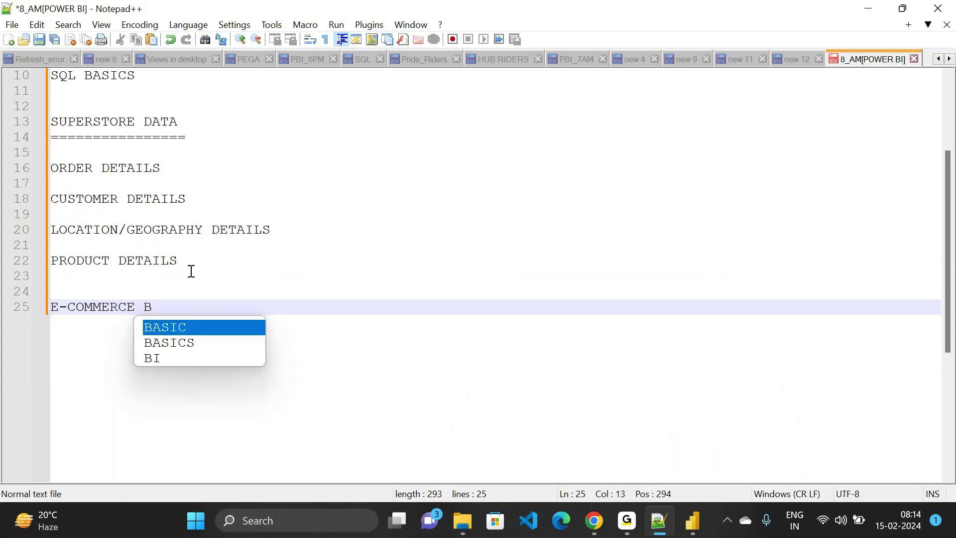
type("USINESS")
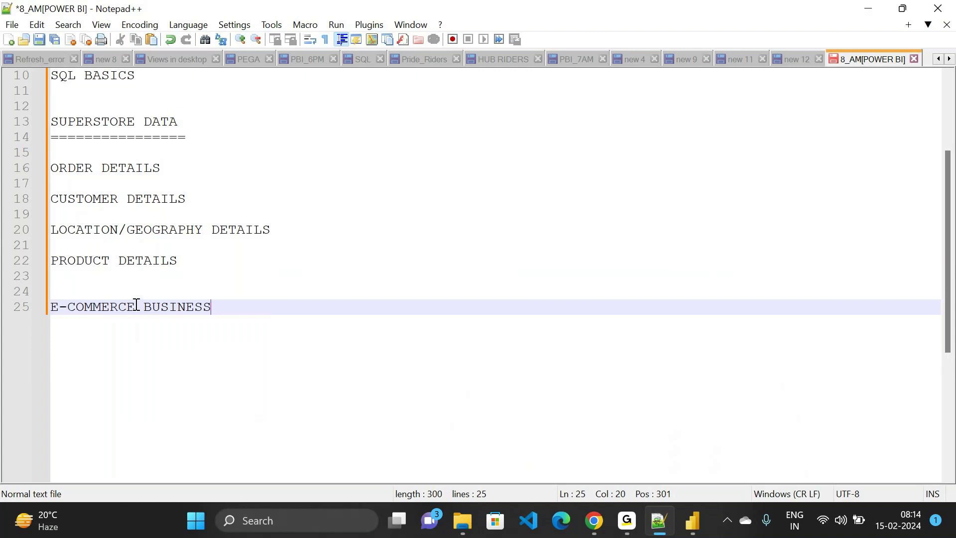
Replace the word BUSINESS with DOMAIN in the E-COMMERCE line
left_click_drag(144, 306, 212, 305)
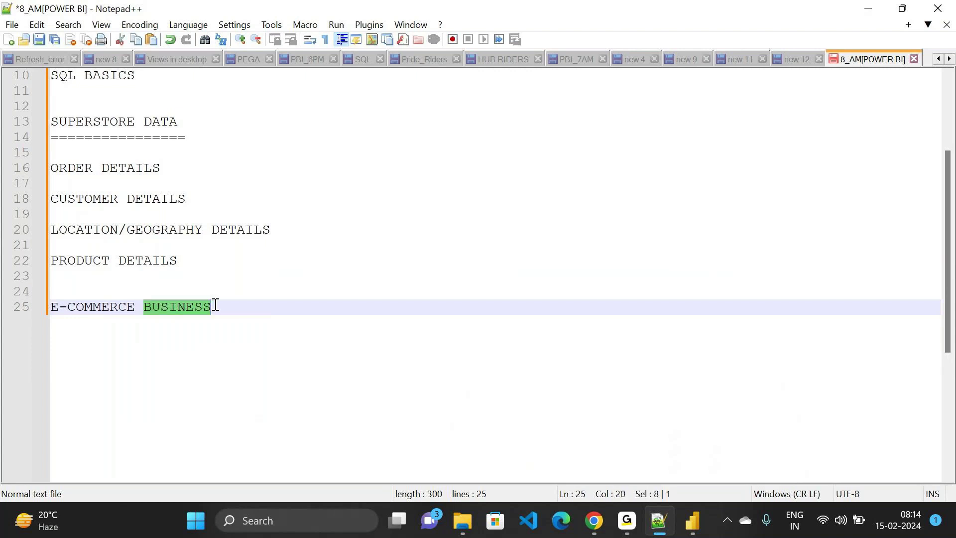
key("BackSpace")
type("DOMAINER")
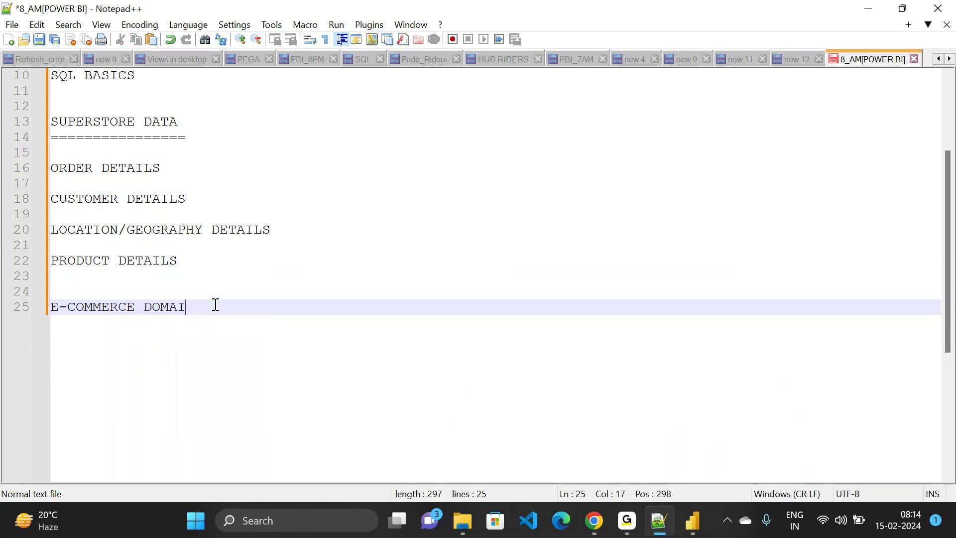
key("BackSpace")
key("BackSpace")
left_click(181, 259)
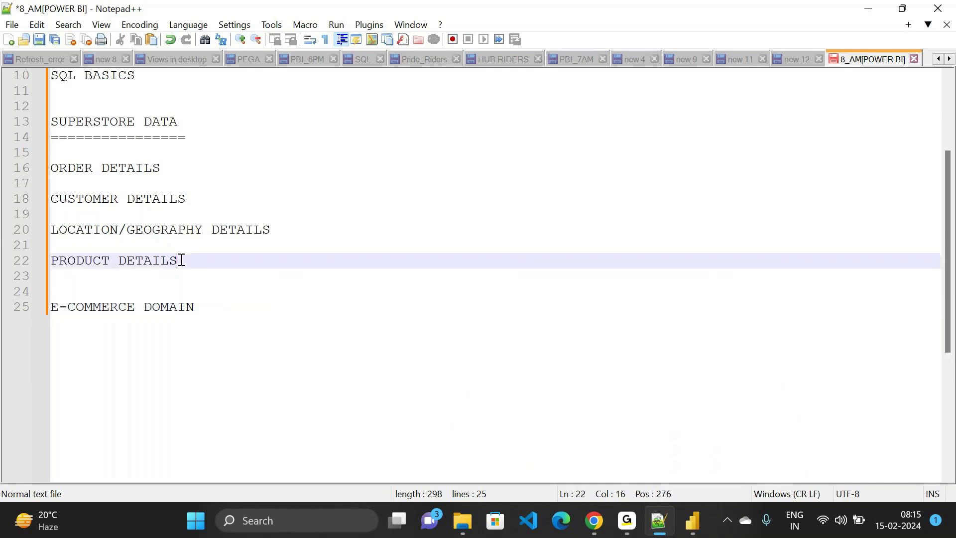
Switch to Power BI and rename the Orders1 table as DATA
left_click_drag(135, 308, 45, 307)
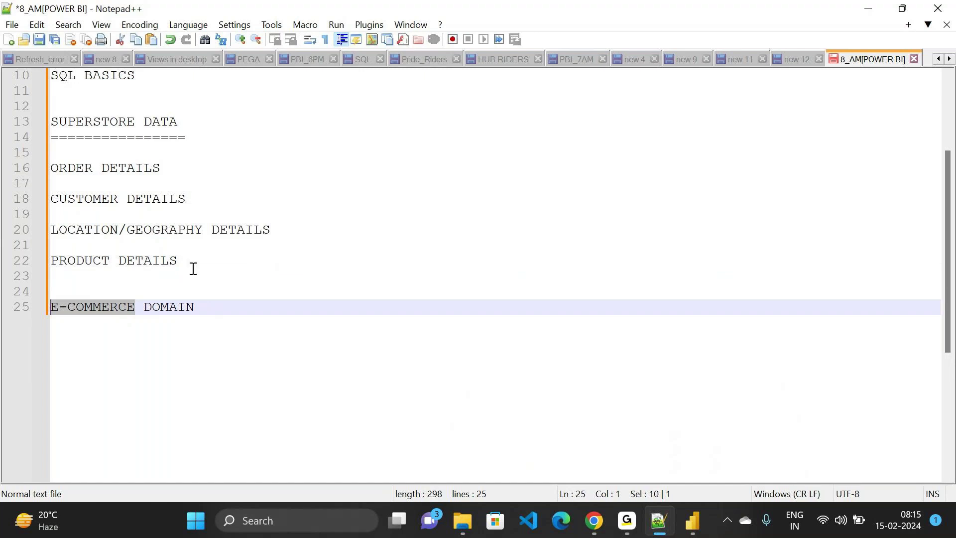
left_click_drag(179, 260, 35, 170)
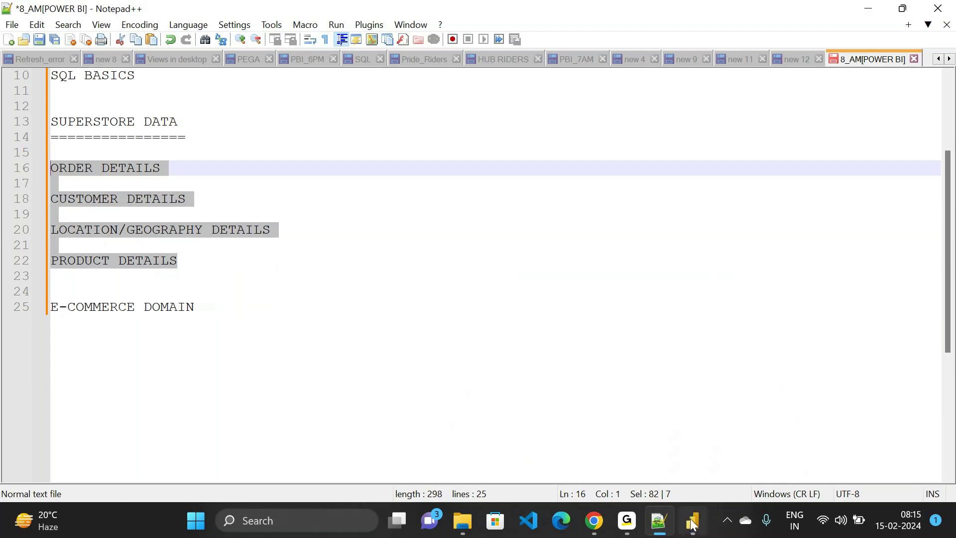
left_click(692, 521)
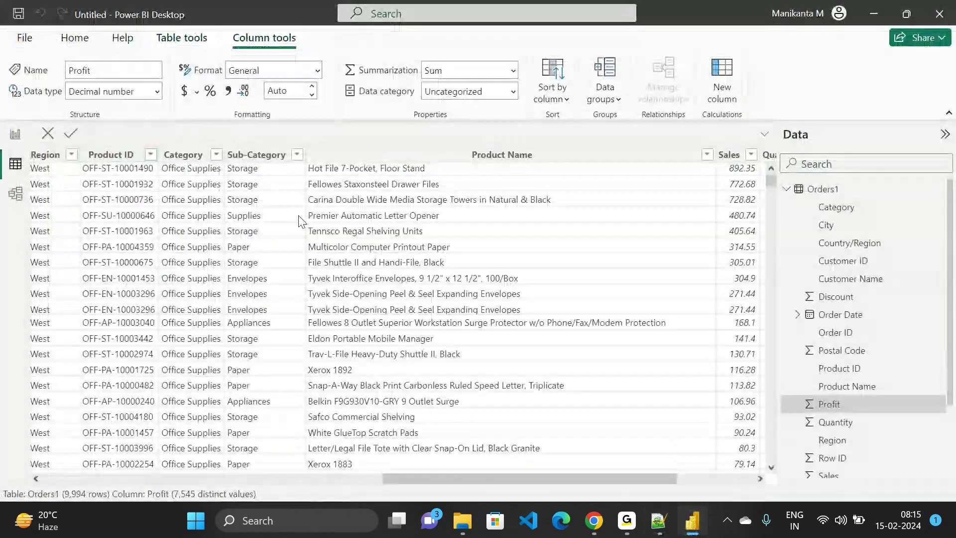
double_click(836, 187)
type("DATA")
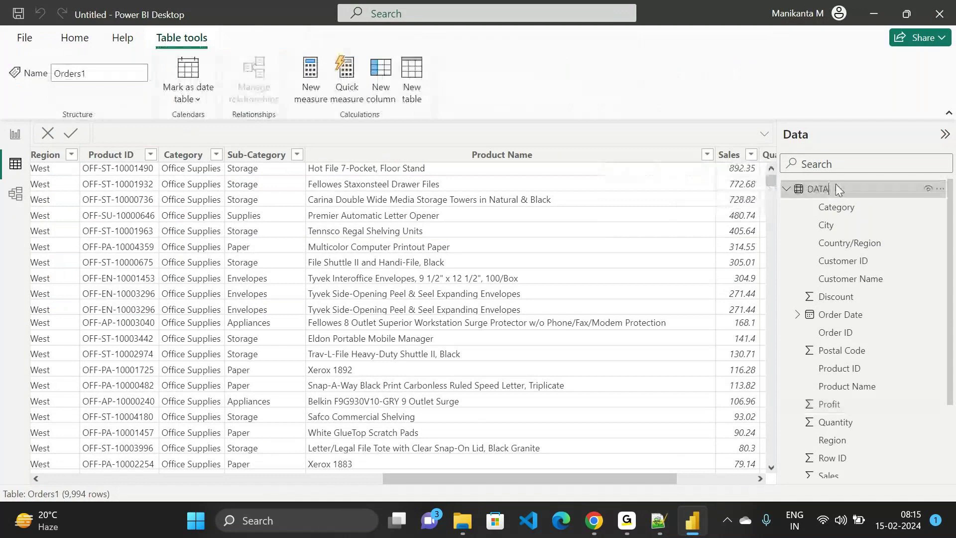
key("Return")
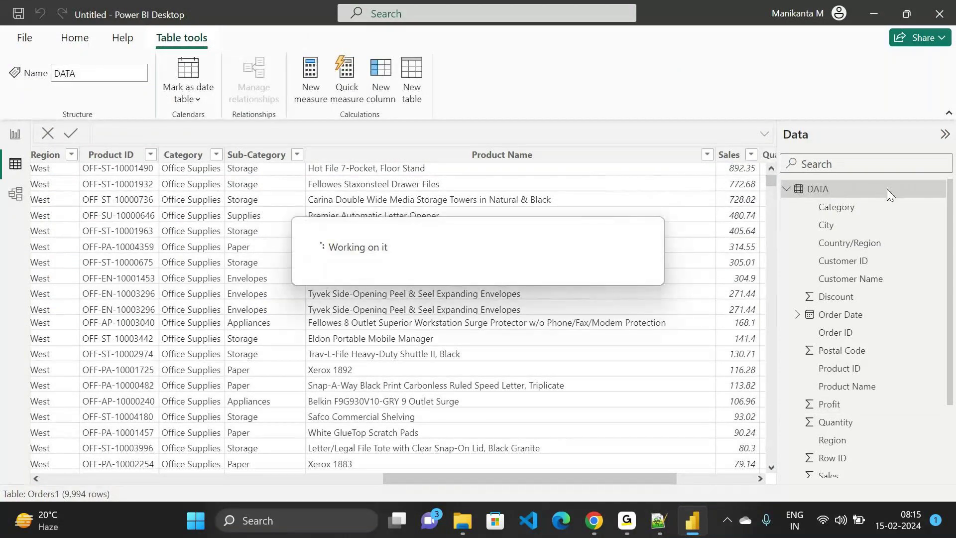
Look over the commands available for the DATA table without applying any
right_click(887, 190)
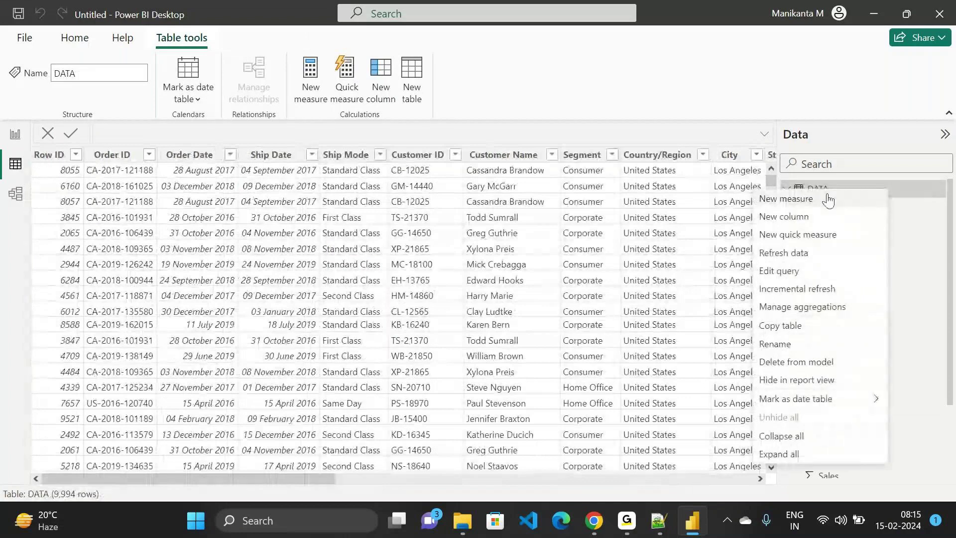
left_click(901, 190)
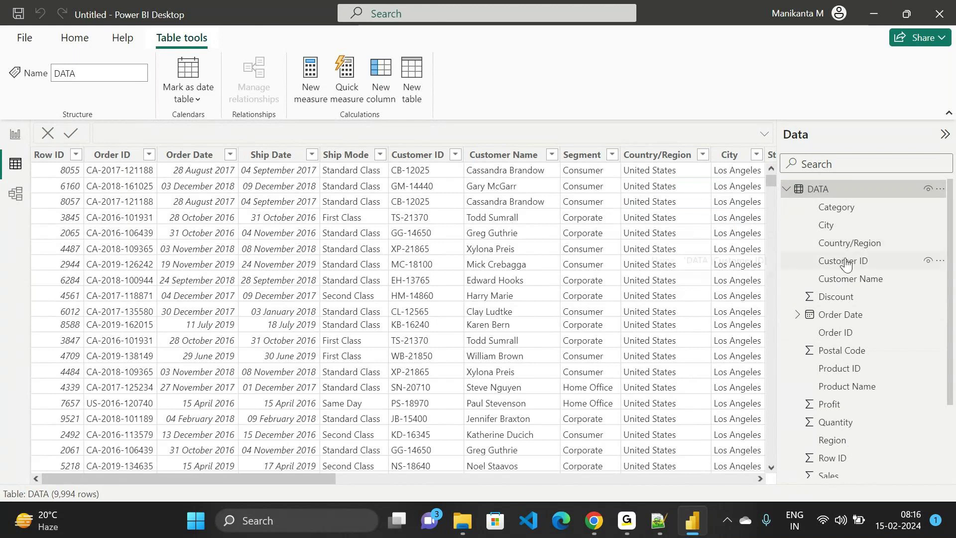
left_click(939, 195)
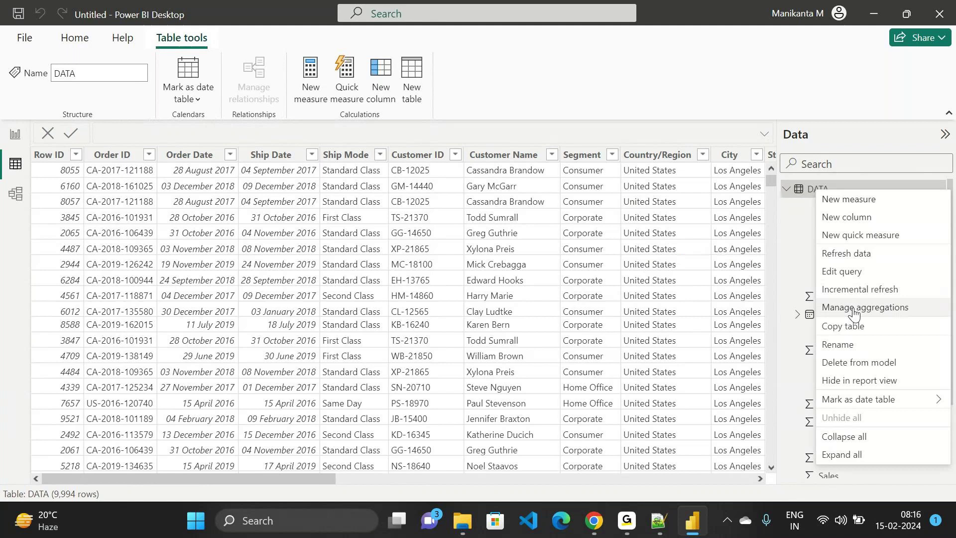
left_click(807, 189)
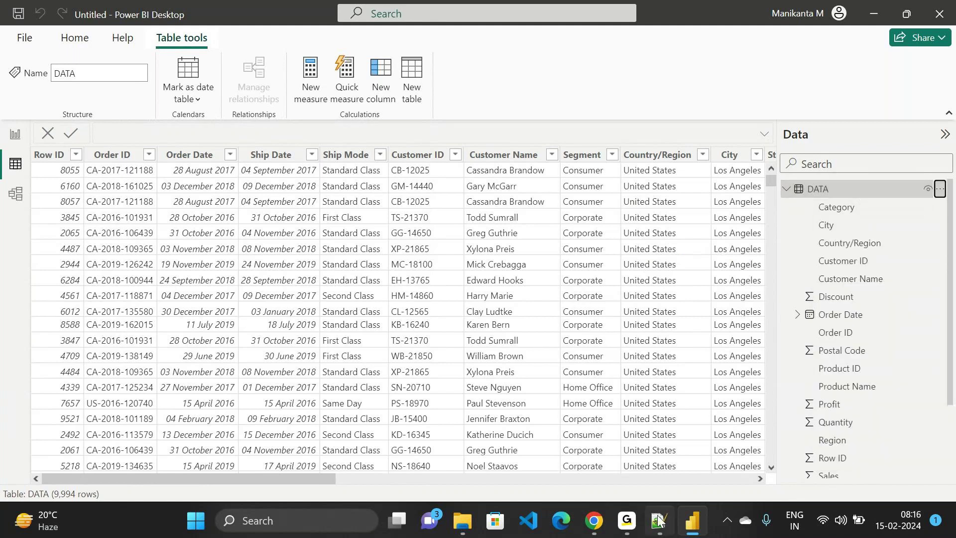
Return to the Notepad++ notes and highlight the four lines from ORDER DETAILS to PRODUCT DETAILS
mouse_move(654, 527)
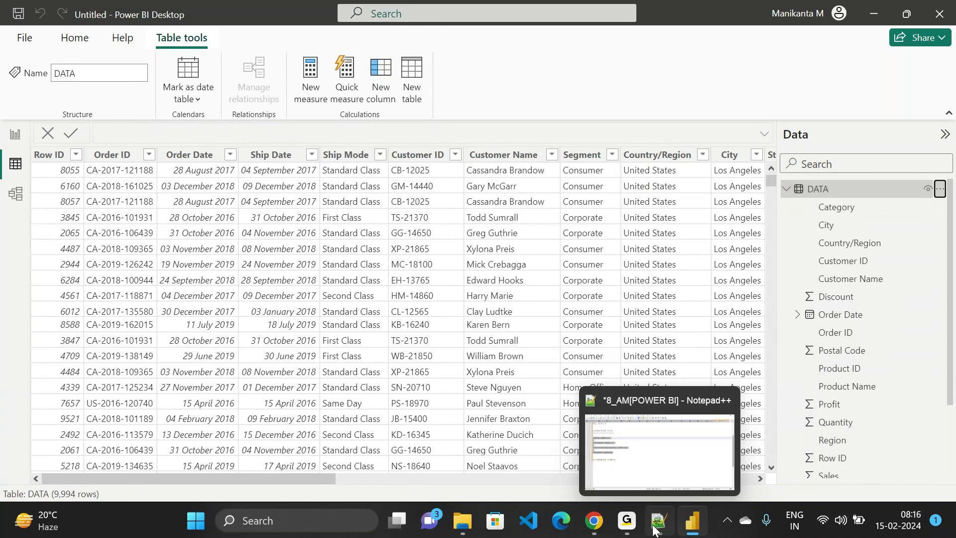
left_click(654, 528)
left_click_drag(187, 259, 48, 174)
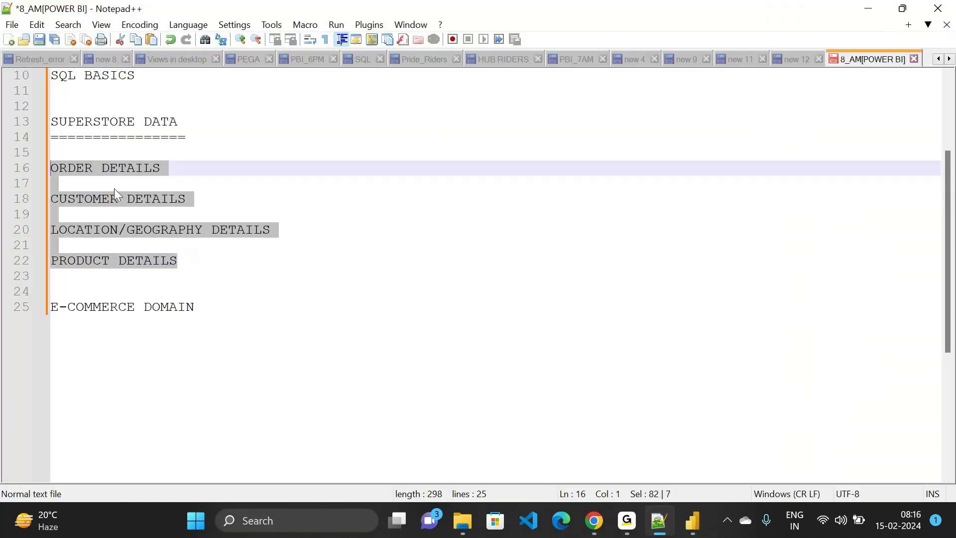
left_click(112, 222)
left_click(112, 227)
left_click(117, 258)
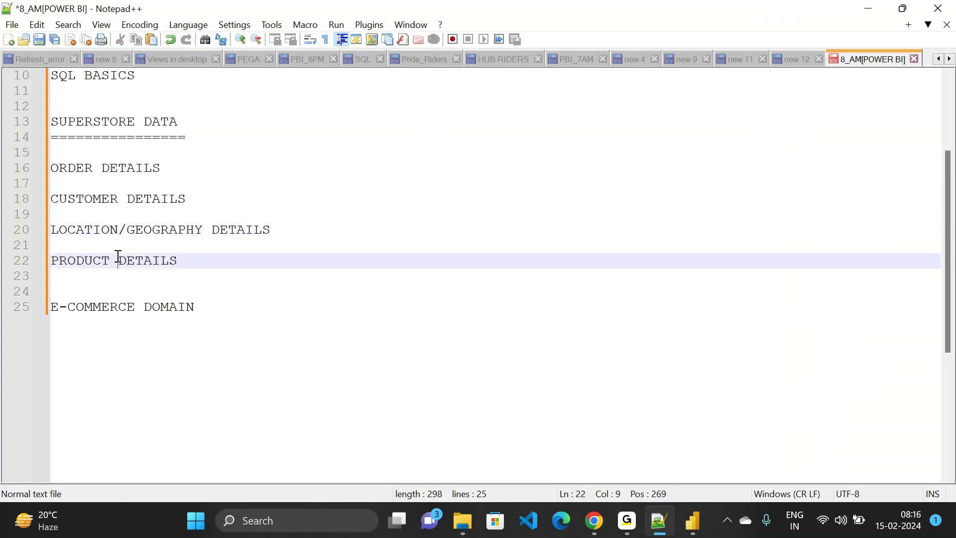
left_click(196, 261)
left_click_drag(197, 260, 54, 175)
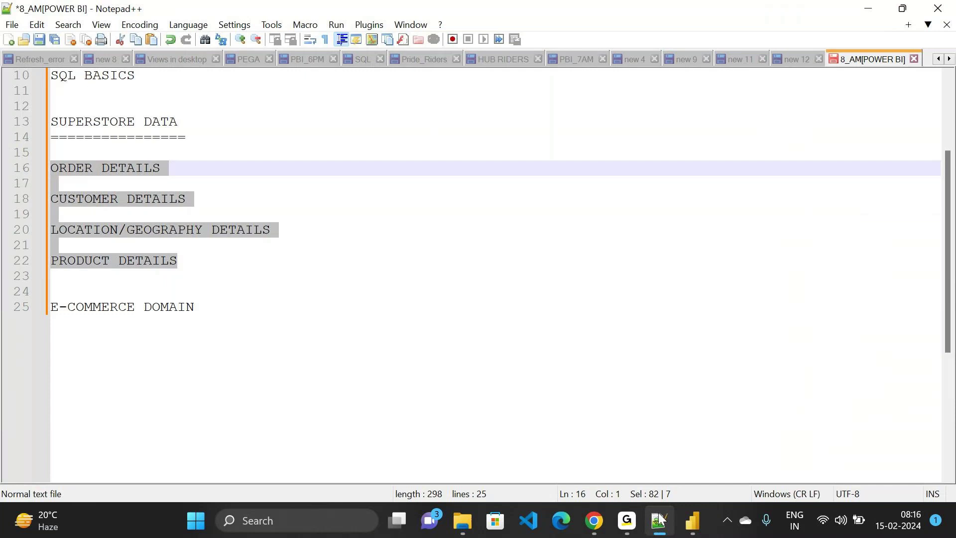
Switch to Power BI and examine the DATA table's columns from Row ID across to Profit and back
mouse_move(660, 521)
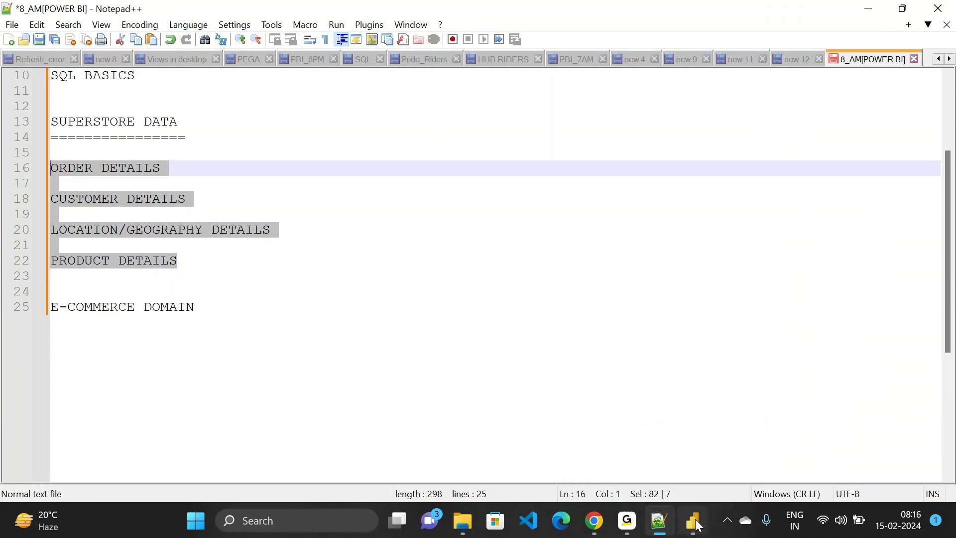
left_click(696, 524)
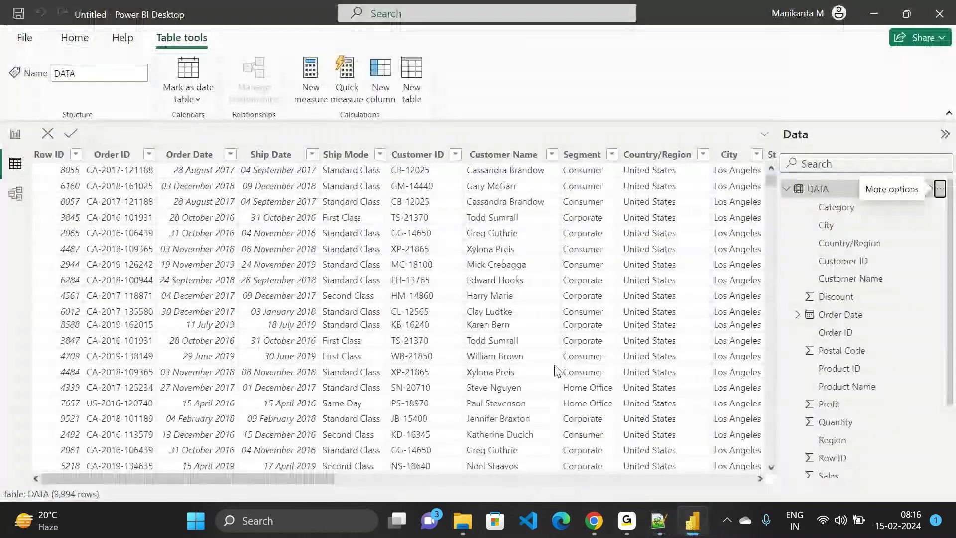
scroll(542, 354, "right", 3)
scroll(528, 335, "right", 2)
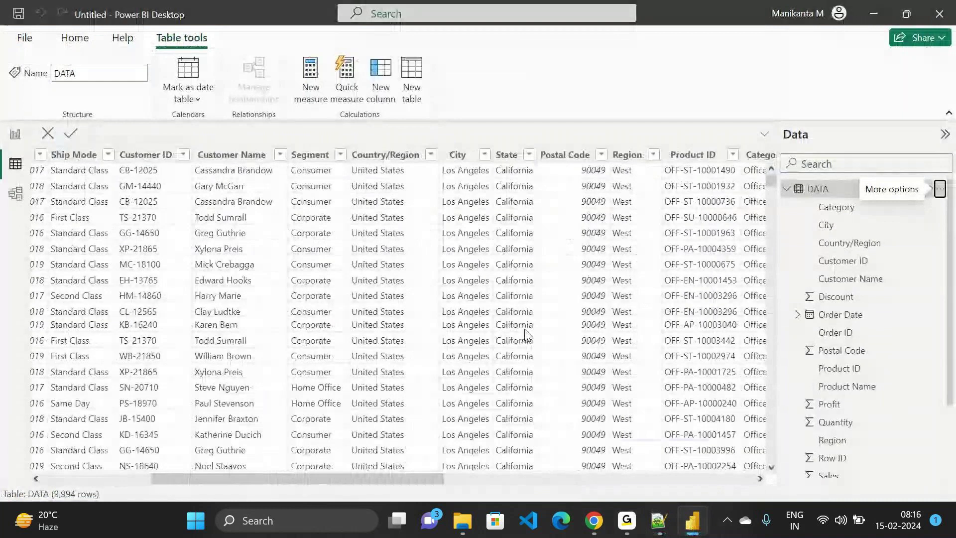
scroll(524, 329, "right", 10)
scroll(526, 334, "right", 10)
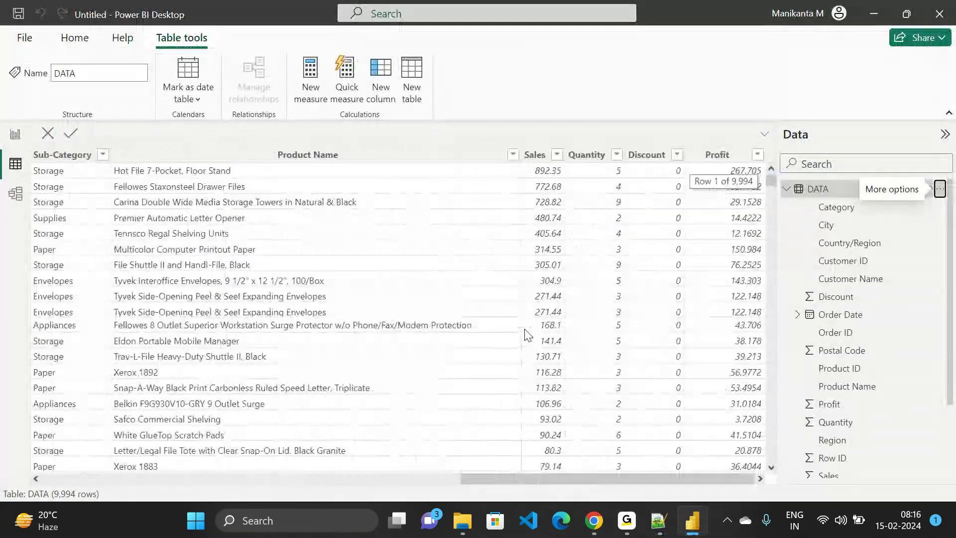
scroll(526, 335, "left", 15)
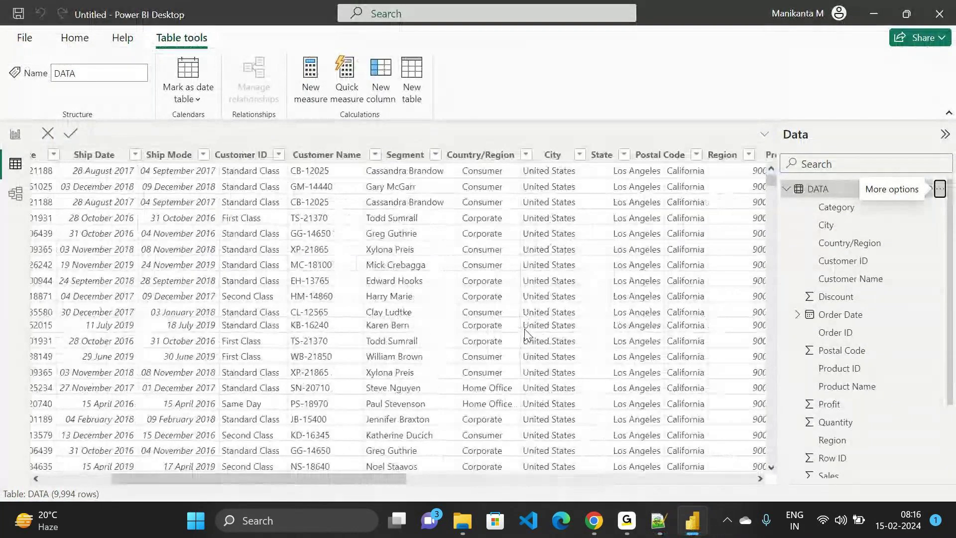
scroll(525, 334, "left", 5)
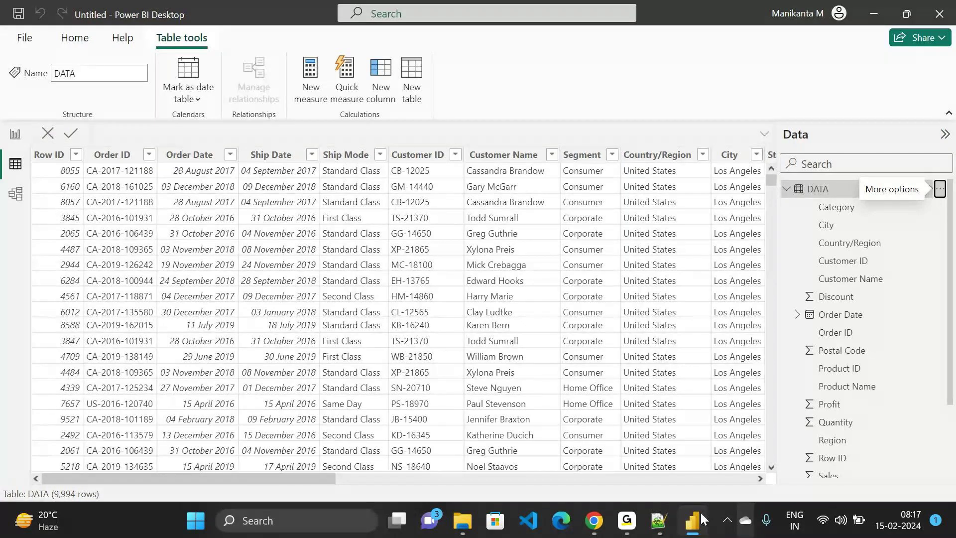
Return to the Notepad++ notes and go over the Power BI topics from DAX to POWER BI SERVICES, then highlight all six topic lines
left_click(659, 520)
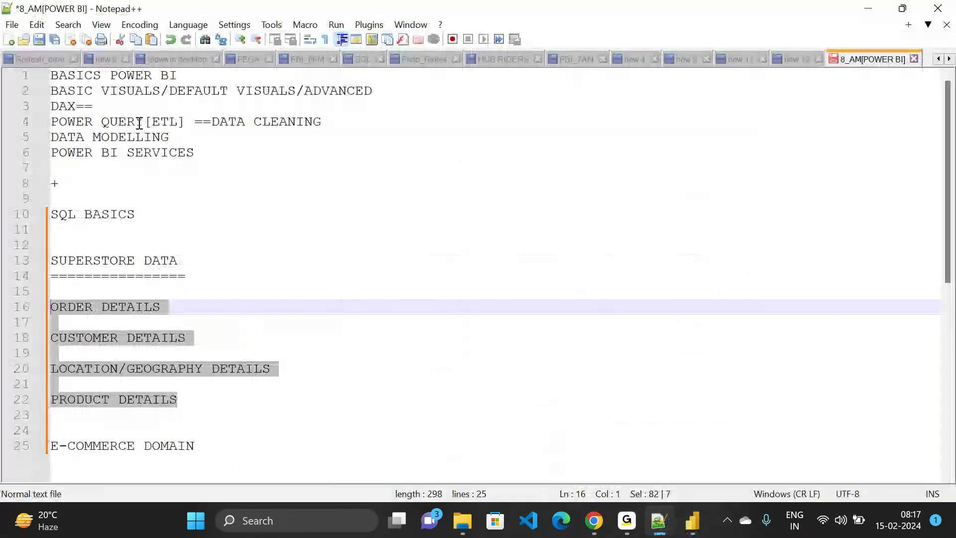
left_click_drag(98, 108, 41, 114)
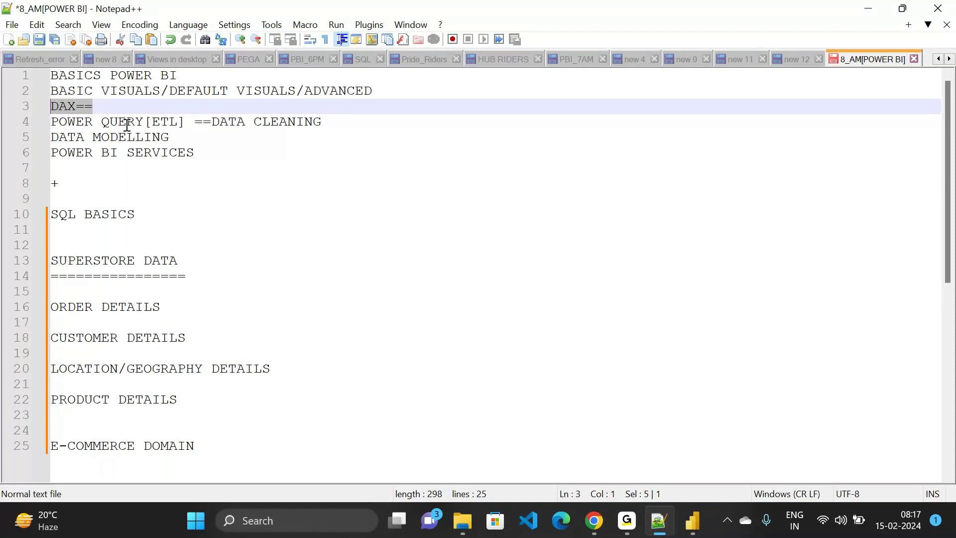
left_click_drag(342, 124, 40, 123)
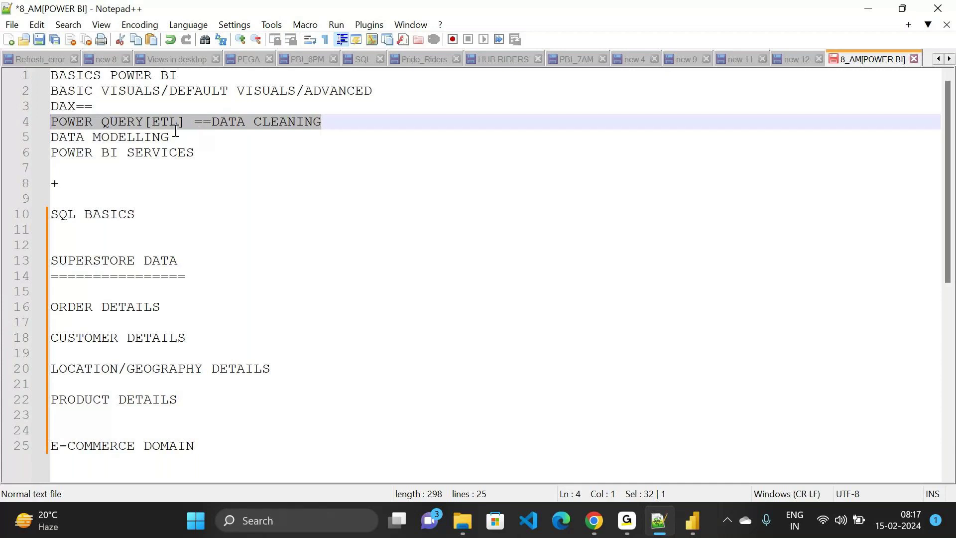
left_click_drag(174, 136, 47, 134)
left_click_drag(196, 152, 52, 143)
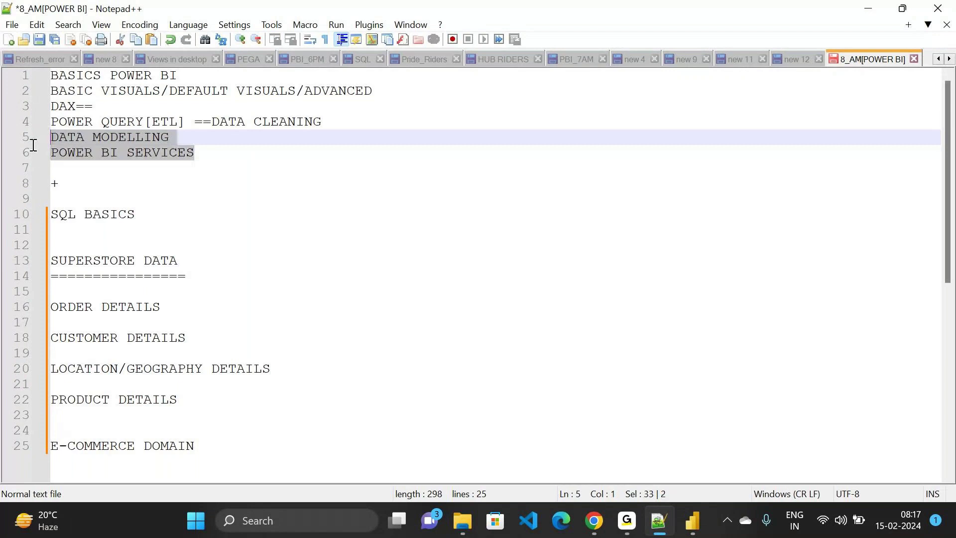
left_click(219, 157)
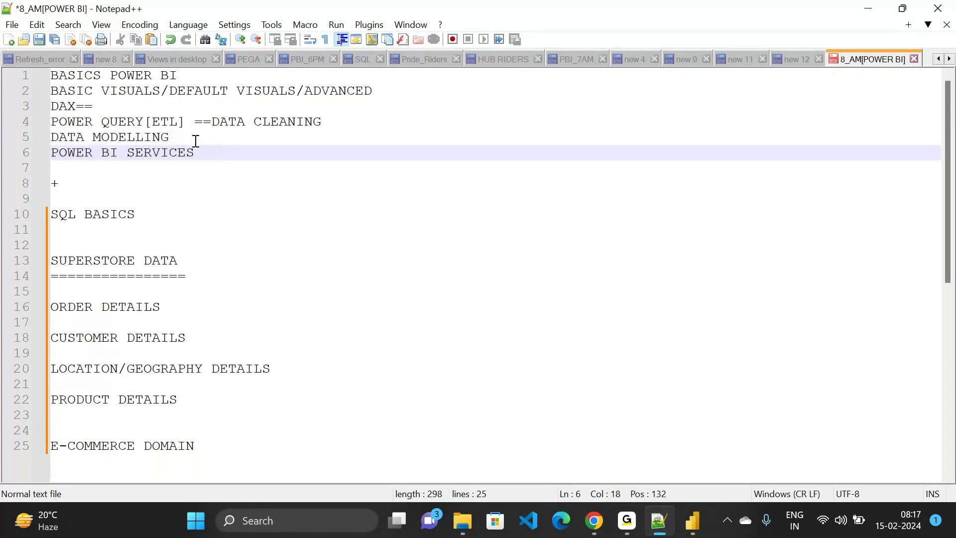
left_click_drag(196, 152, 51, 74)
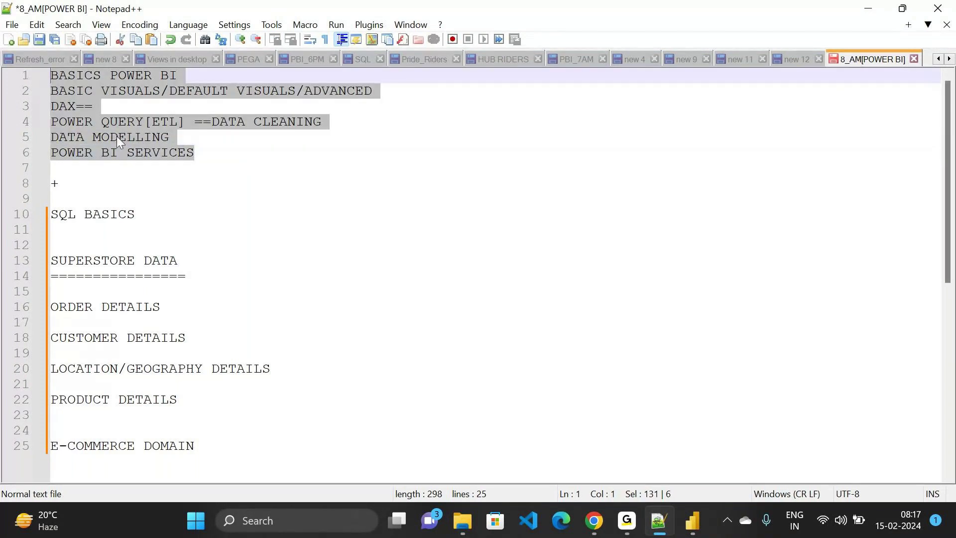
left_click(195, 152)
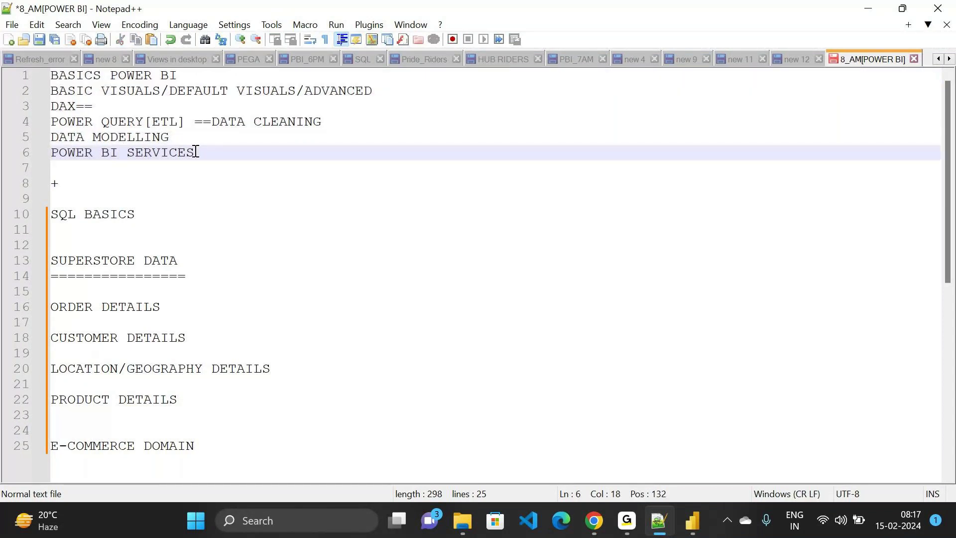
Switch to Power BI, select the Order ID column and examine the columns across to Sub-Category and back
left_click(693, 522)
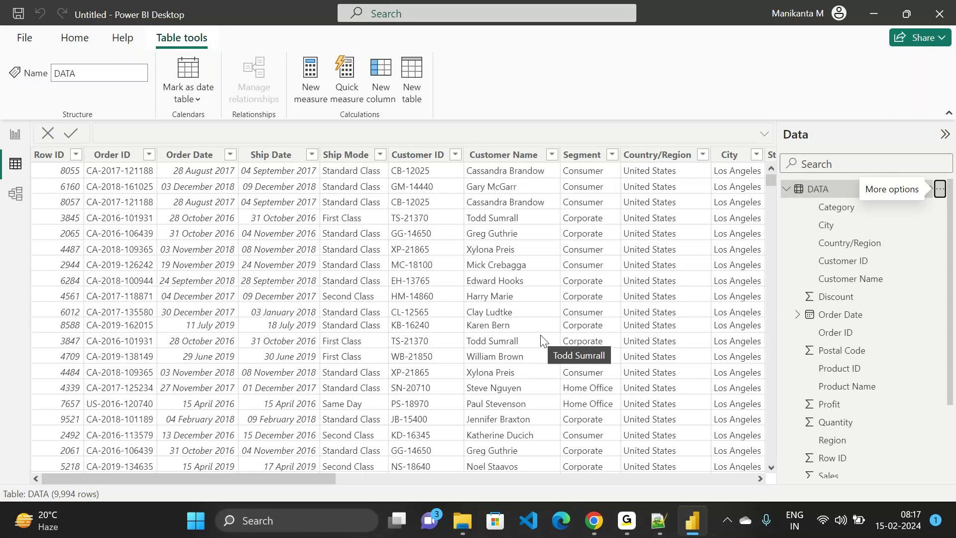
left_click(110, 157)
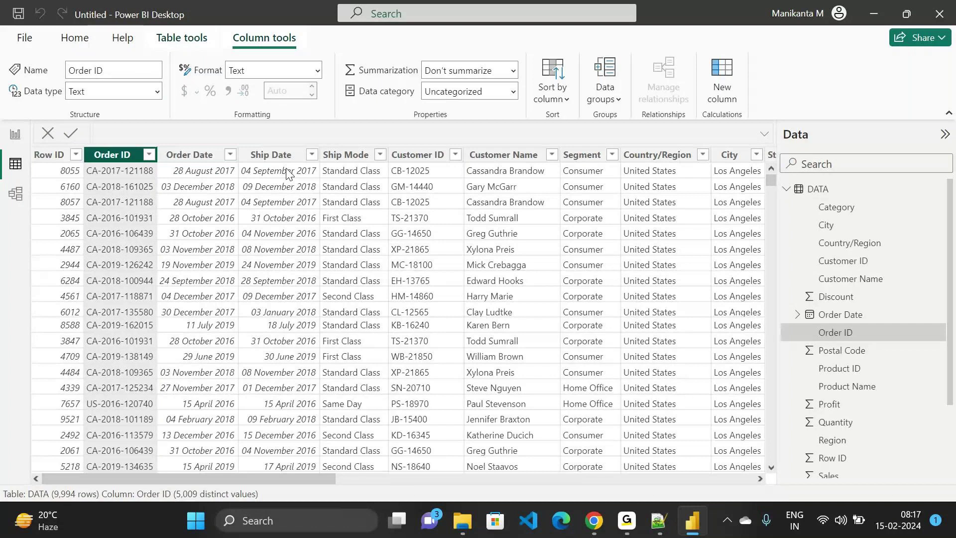
scroll(285, 172, "right", 3)
scroll(337, 208, "right", 3)
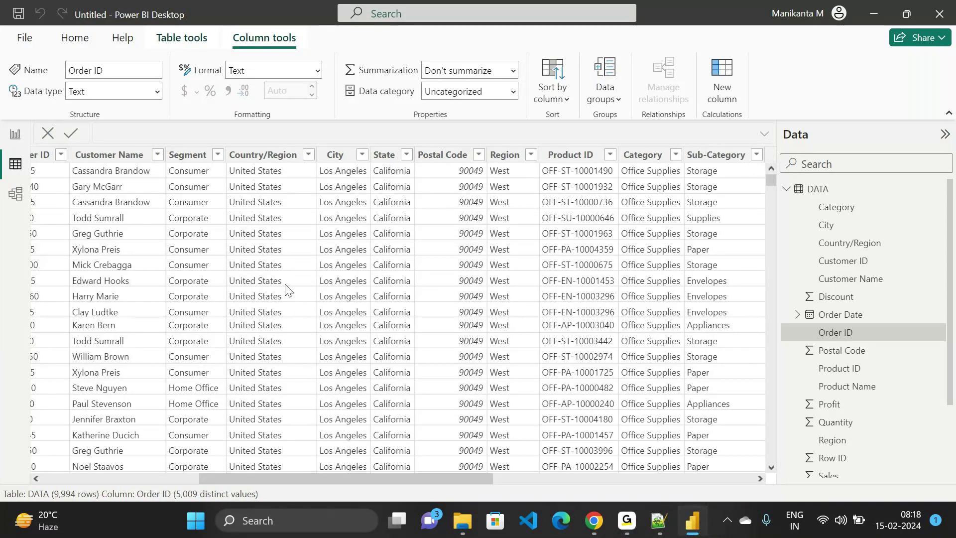
scroll(285, 289, "left", 5)
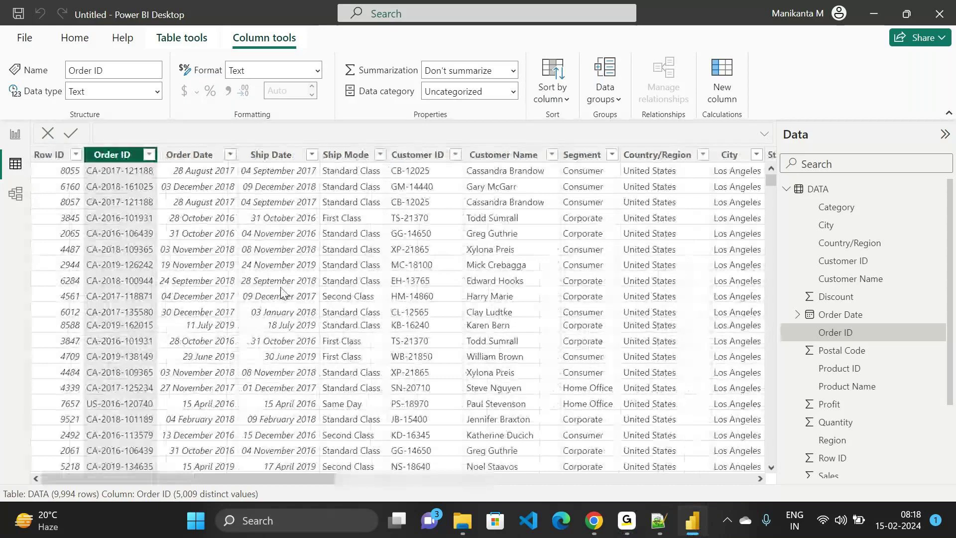
Return to the Notepad++ notes and add two blank lines below E-COMMERCE DOMAIN
key("alt+Tab")
left_click_drag(213, 308, 47, 307)
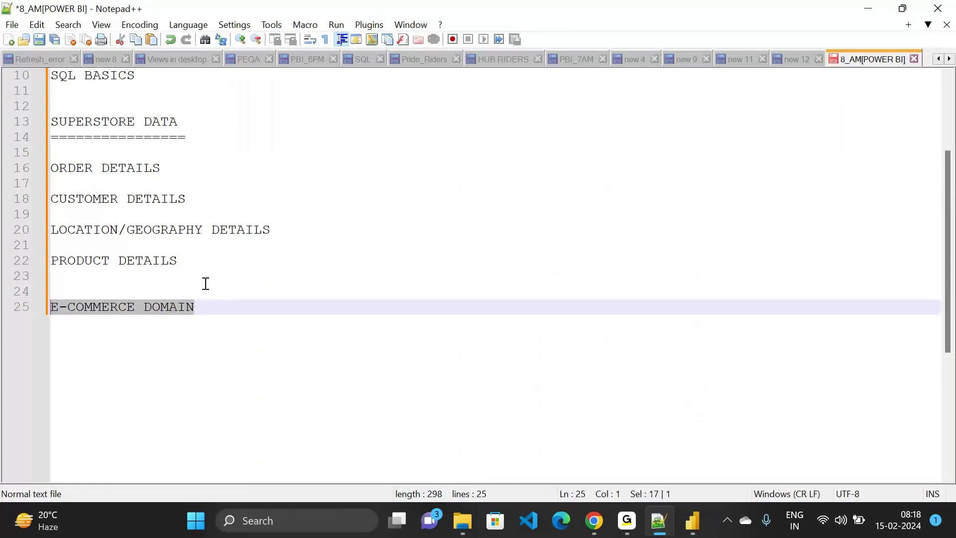
left_click(222, 302)
key("Return")
key("Return")
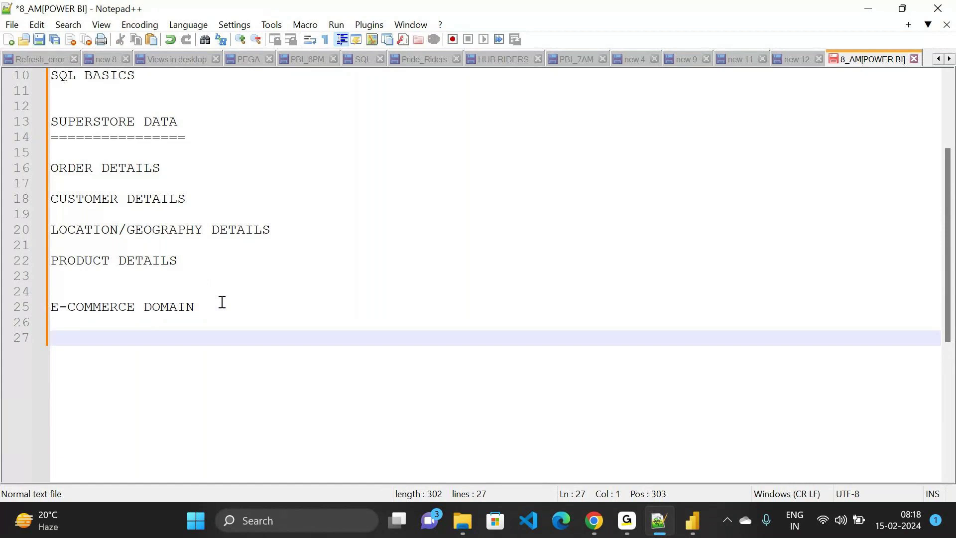
Highlight the four detail lines and the E-COMMERCE DOMAIN line in turn, ending with the cursor after DOMAIN
left_click_drag(185, 260, 52, 168)
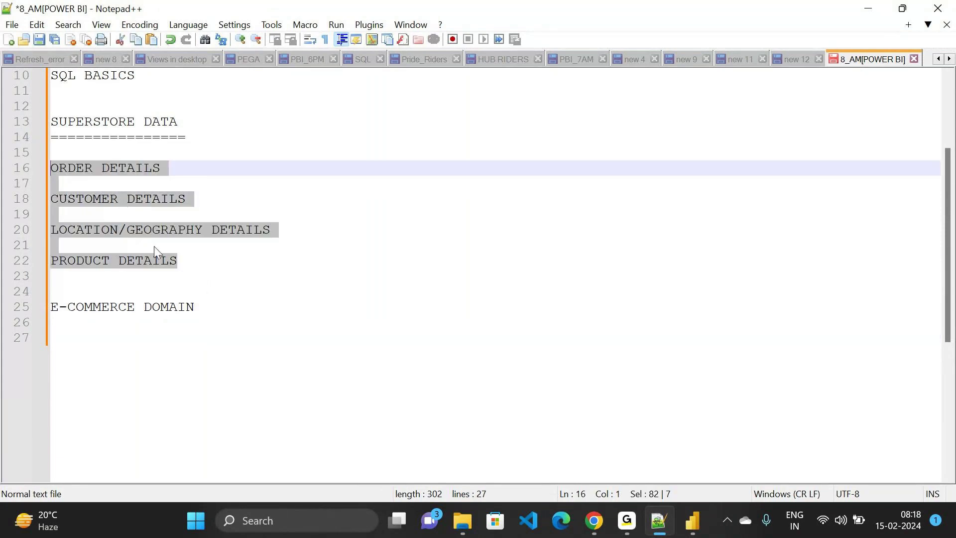
left_click(209, 307)
left_click_drag(211, 307, 50, 306)
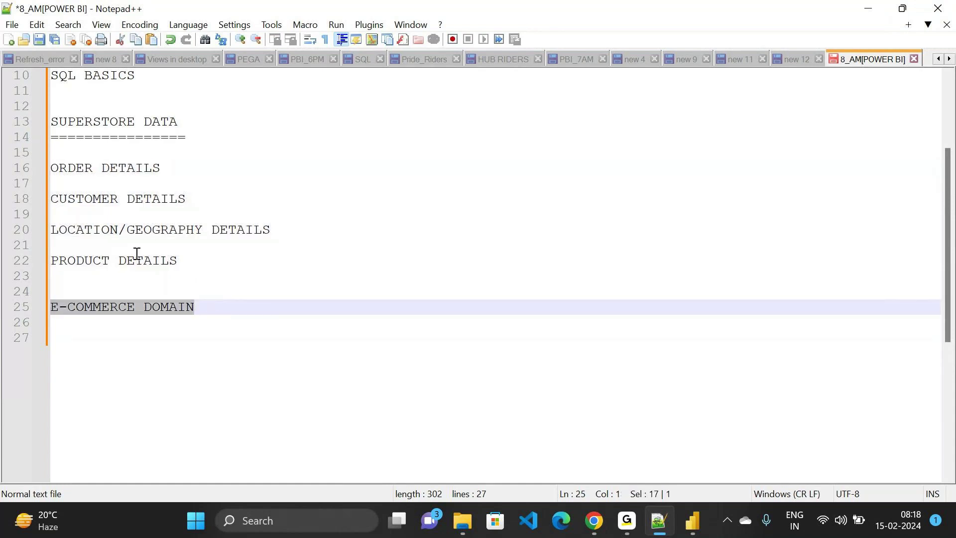
left_click(204, 308)
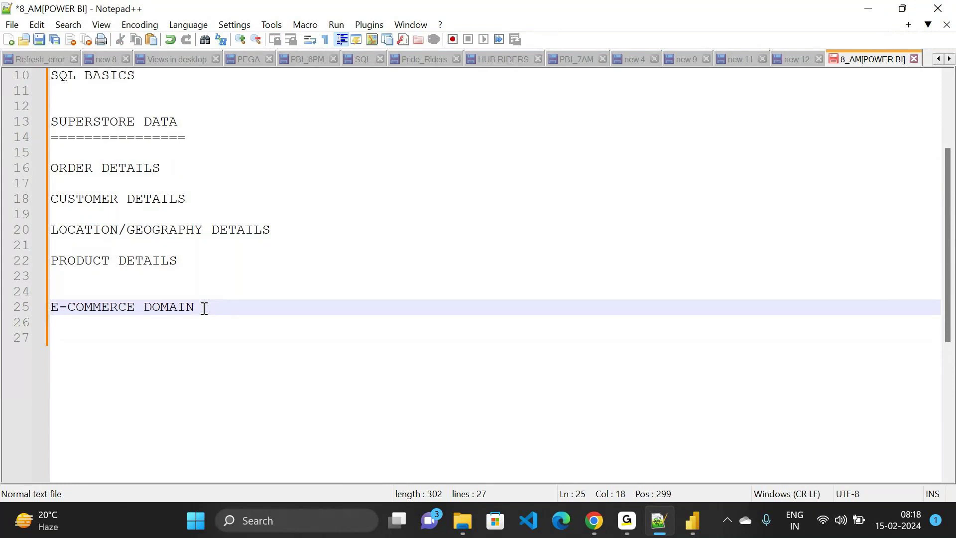
Add two blank lines below E-COMMERCE DOMAIN, then go over the lines from ORDER DETAILS to PRODUCT DETAILS one by one
key("Return")
key("Return")
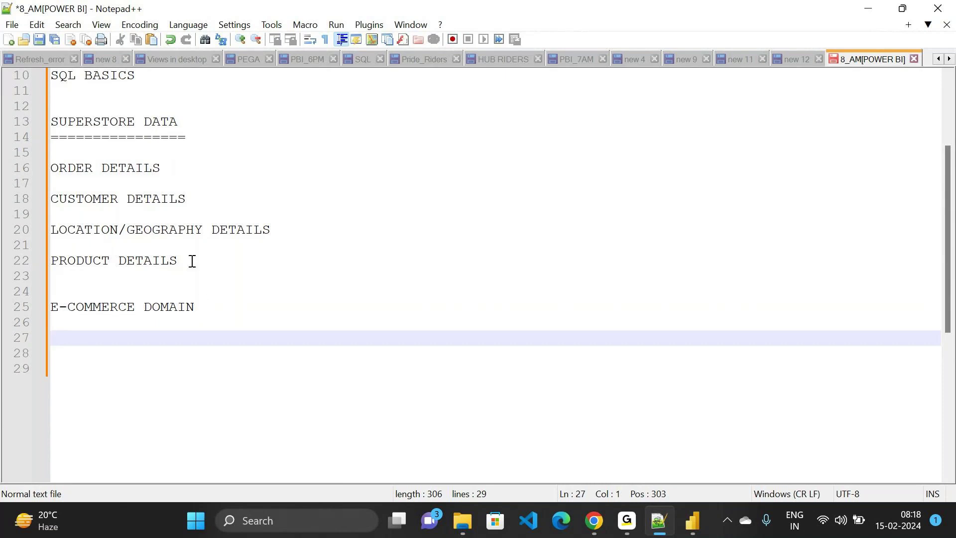
left_click_drag(192, 261, 43, 176)
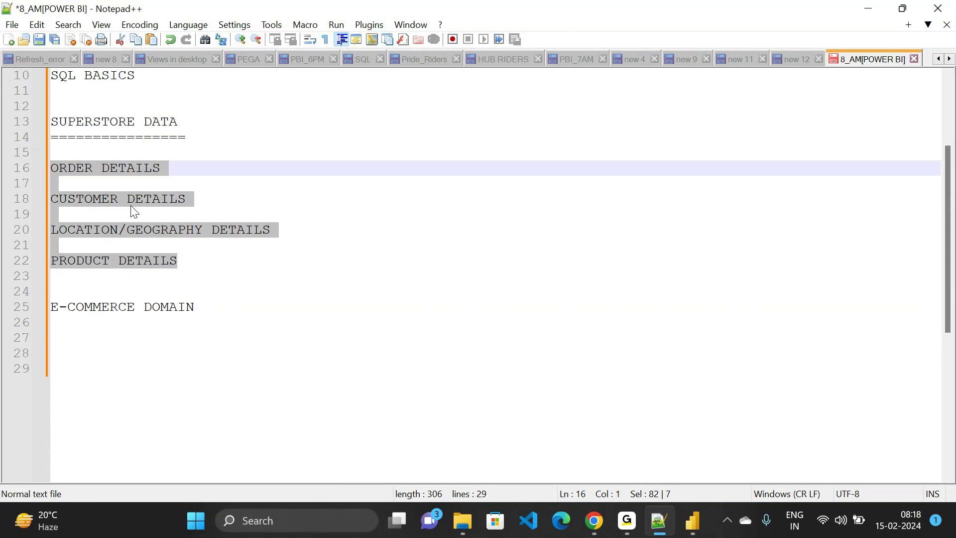
left_click(187, 265)
left_click_drag(187, 265, 49, 175)
left_click(182, 174)
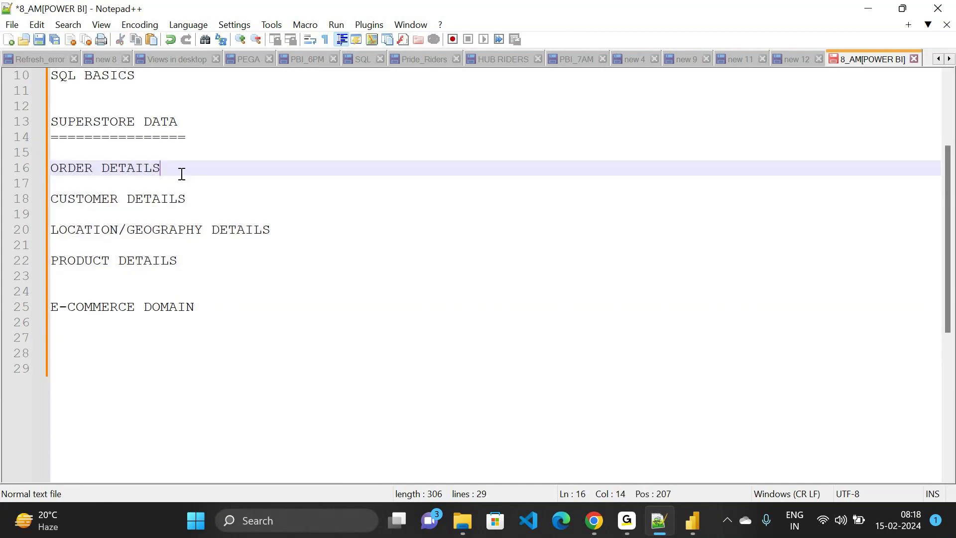
left_click(194, 199)
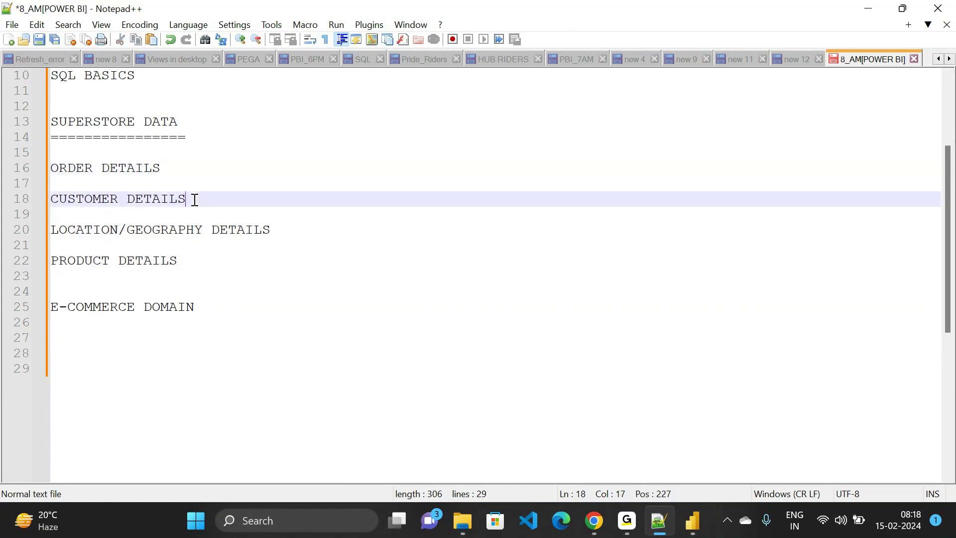
left_click(285, 231)
left_click(191, 255)
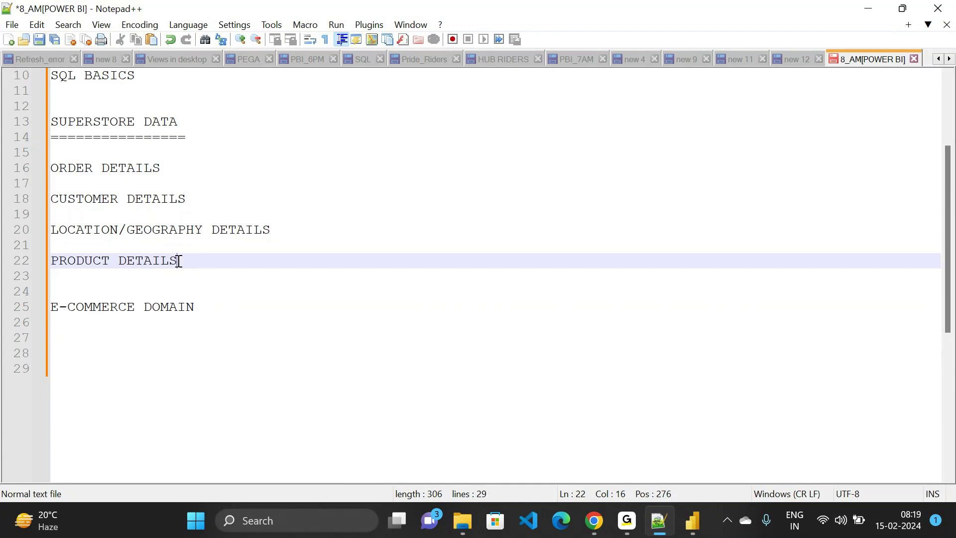
Highlight the four detail lines, the SUPERSTORE DATA heading and the E-COMMERCE DOMAIN line in turn
left_click_drag(197, 260, 42, 175)
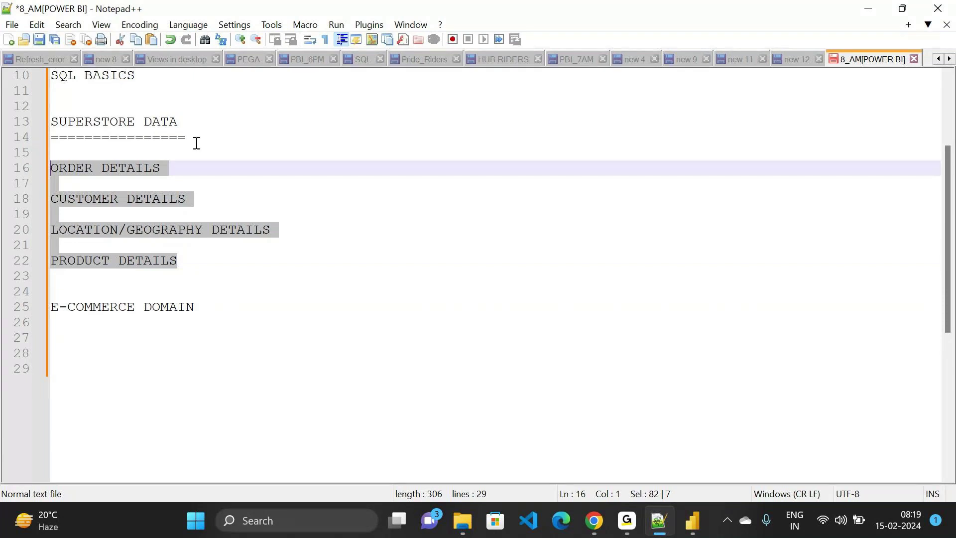
left_click_drag(204, 140, 38, 106)
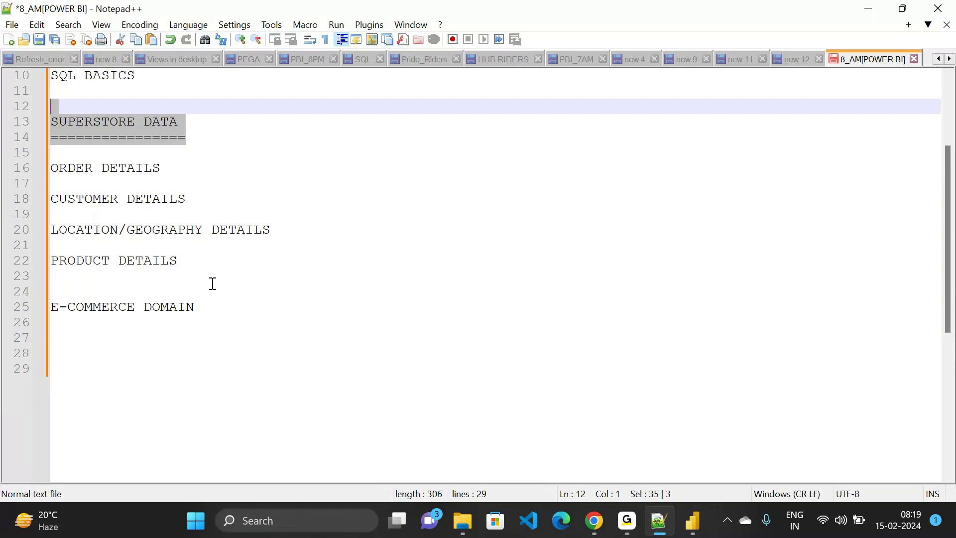
left_click(189, 264)
double_click(189, 263)
left_click_drag(190, 263, 55, 167)
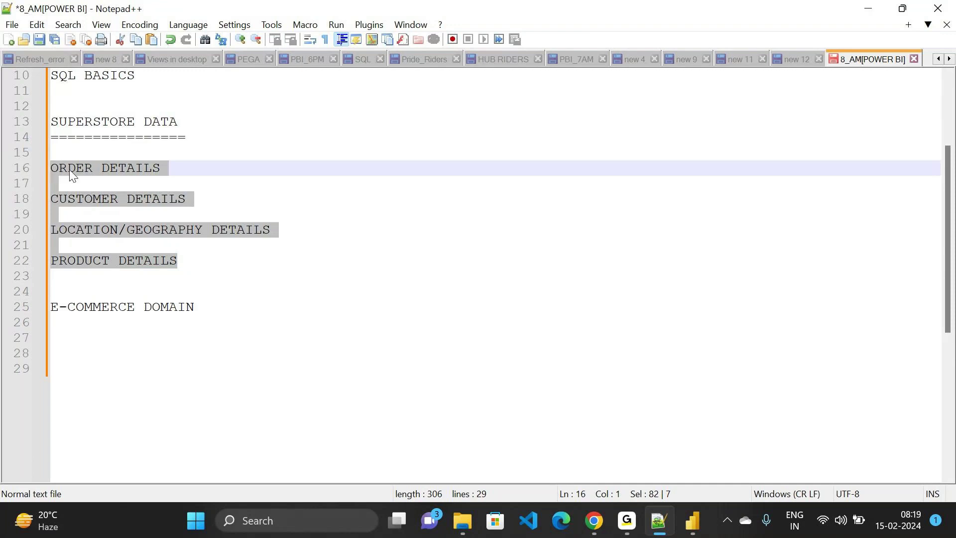
left_click_drag(214, 307, 64, 294)
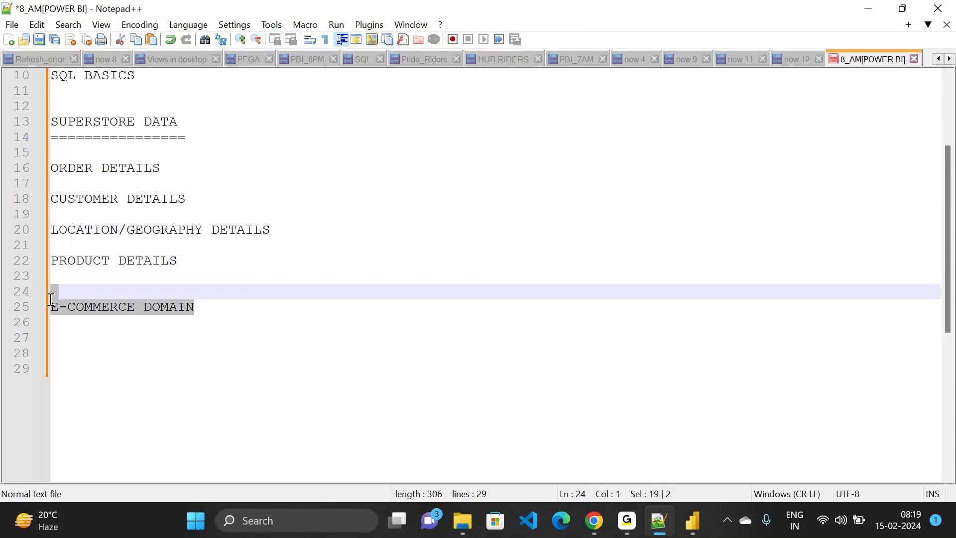
Add the line REQUIREMENTS? below E-COMMERCE DOMAIN, separated from it by one blank line
left_click(213, 314)
key("Return")
key("Return")
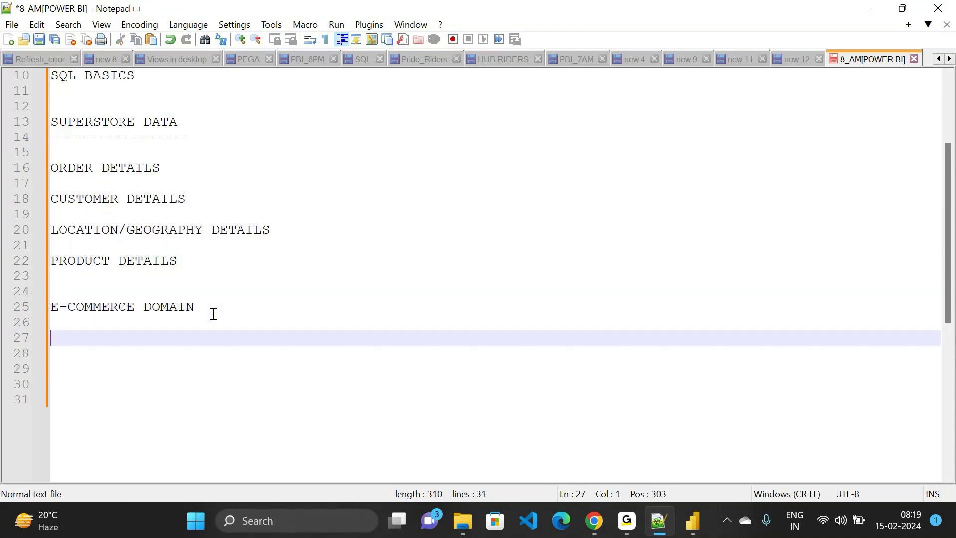
type("REQUIREM")
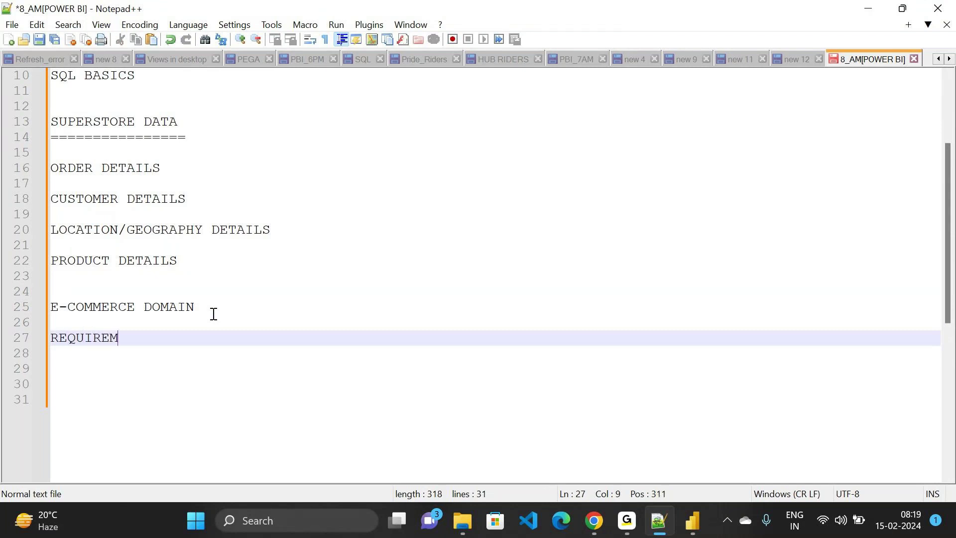
type("ENTS?")
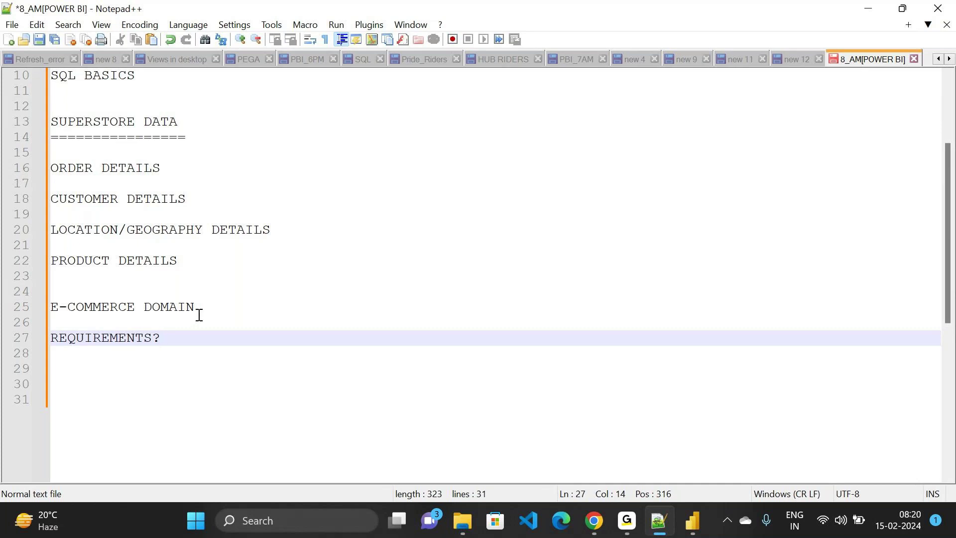
Insert the heading BUSINESS, underlined with equals signs, directly above E-COMMERCE DOMAIN and remove the blank line between them
left_click(76, 280)
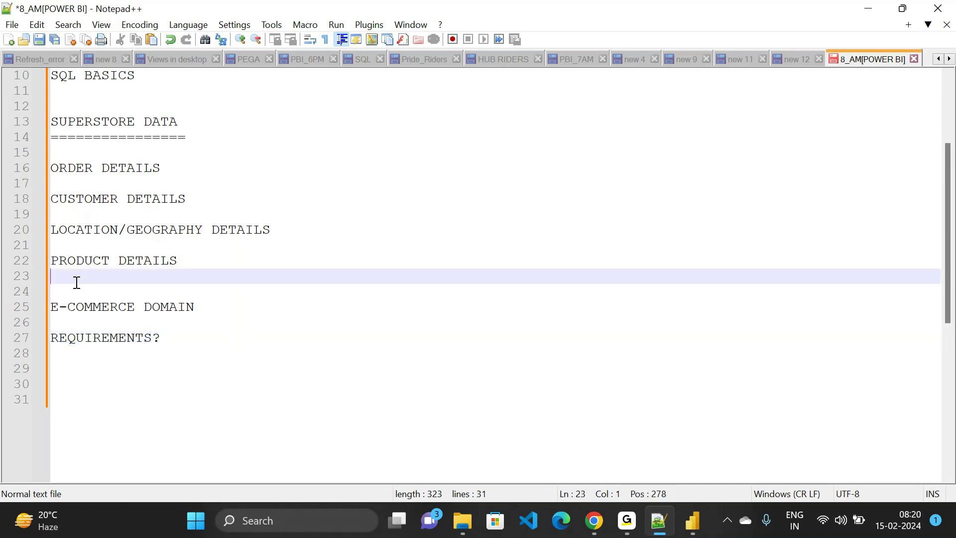
key("Return")
type("BUSINE")
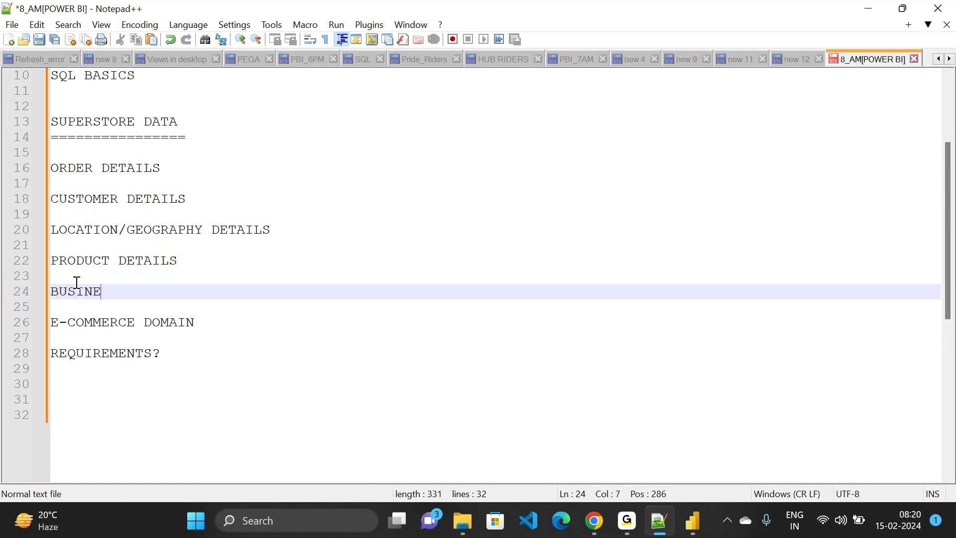
type("SS")
key("Return")
type("=")
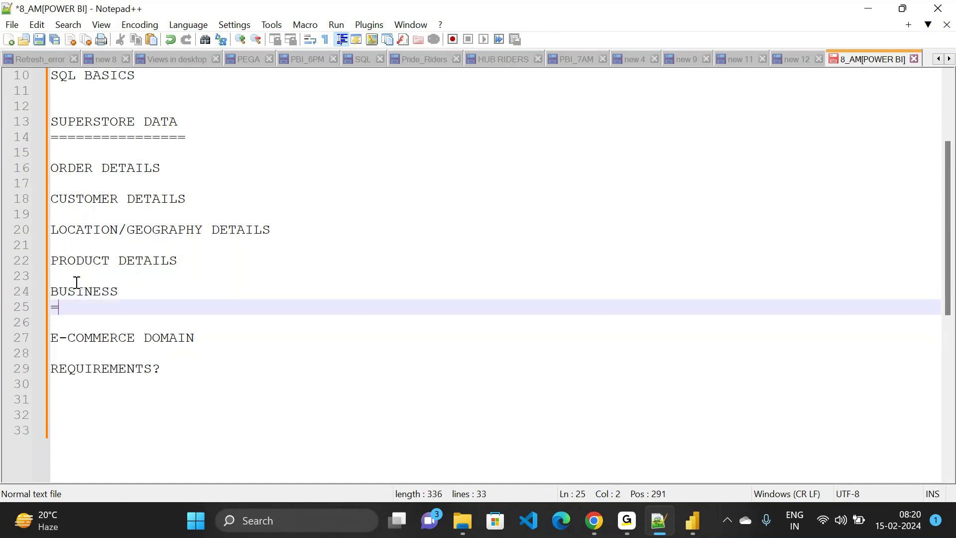
type("=======")
key("Down")
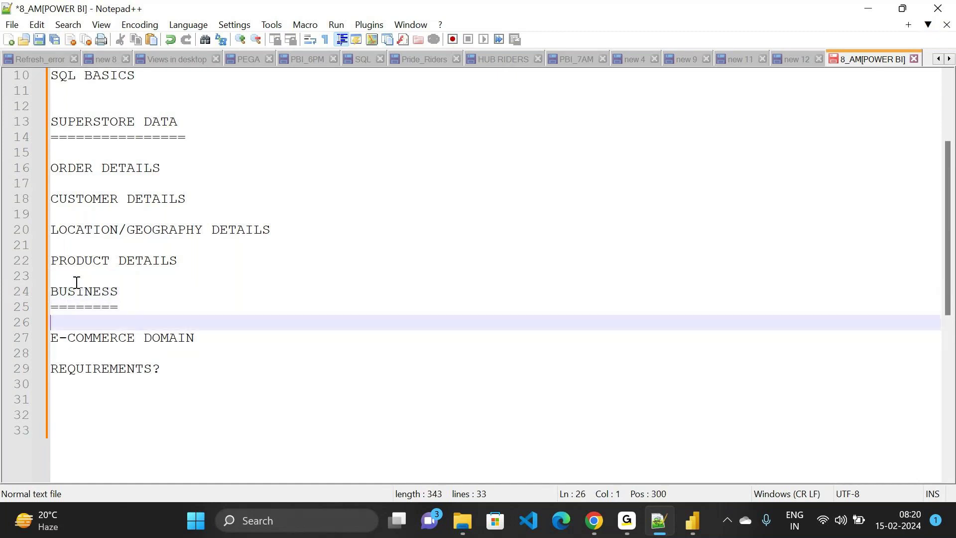
key("BackSpace")
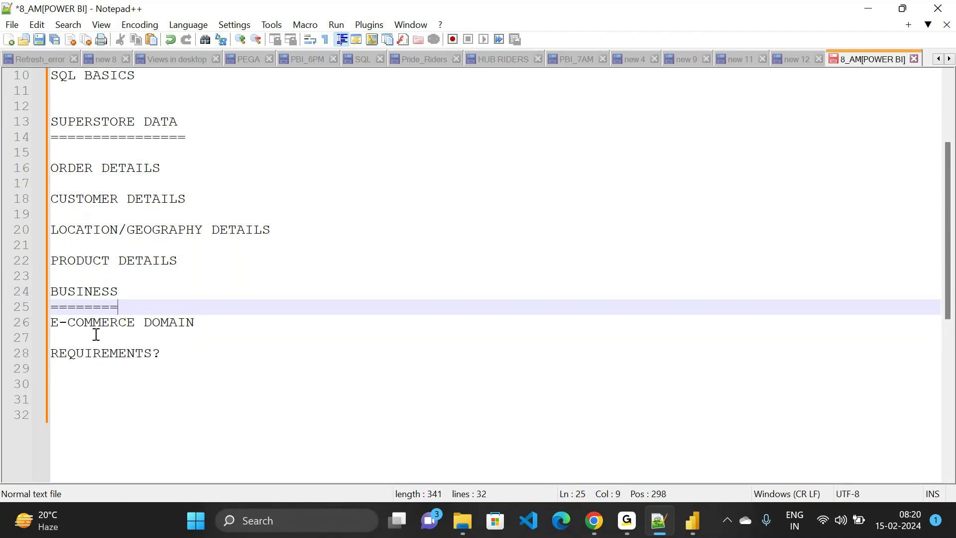
Insert the line DATA TABLE under the SUPERSTORE DATA underline, followed by a blank line before ORDER DETAILS
left_click_drag(203, 324, 22, 319)
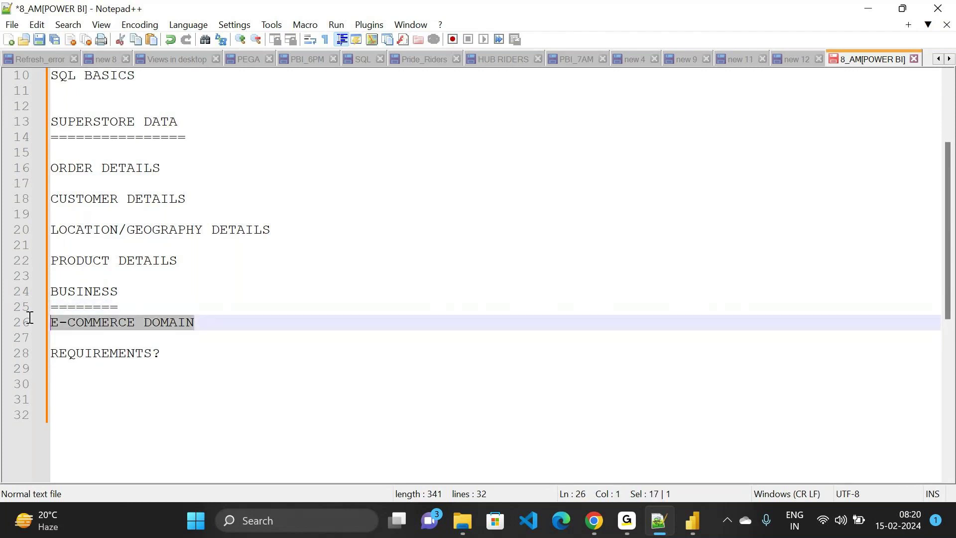
left_click_drag(177, 260, 41, 154)
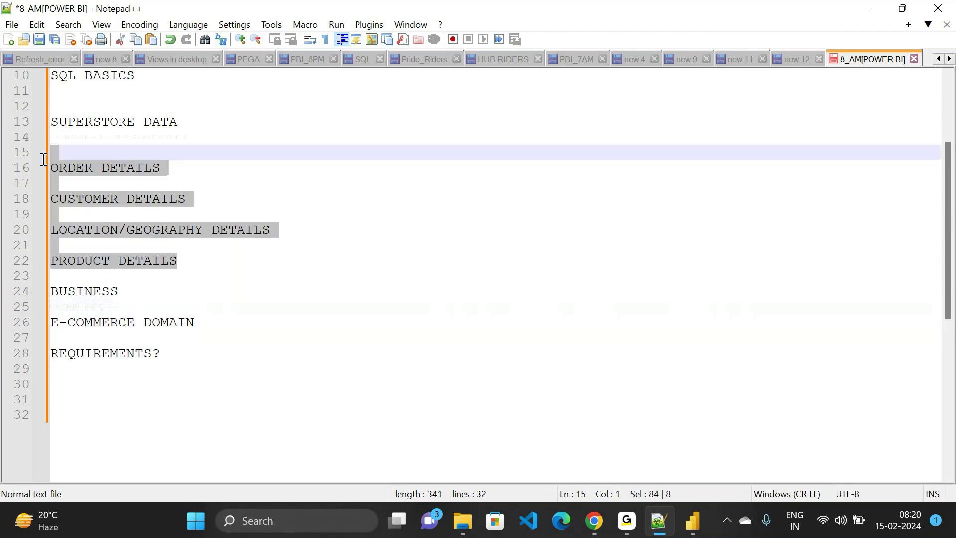
left_click(66, 153)
type("DAT")
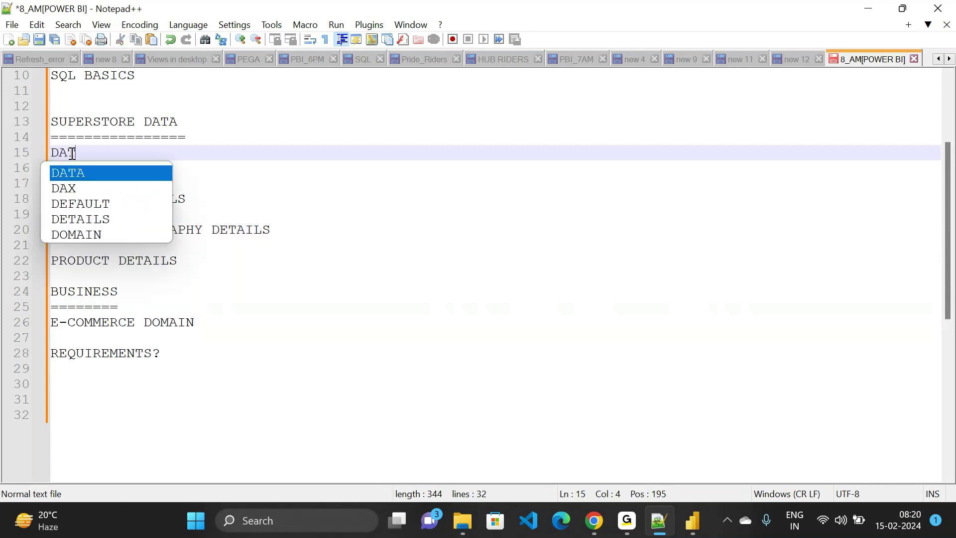
type("A TABLE")
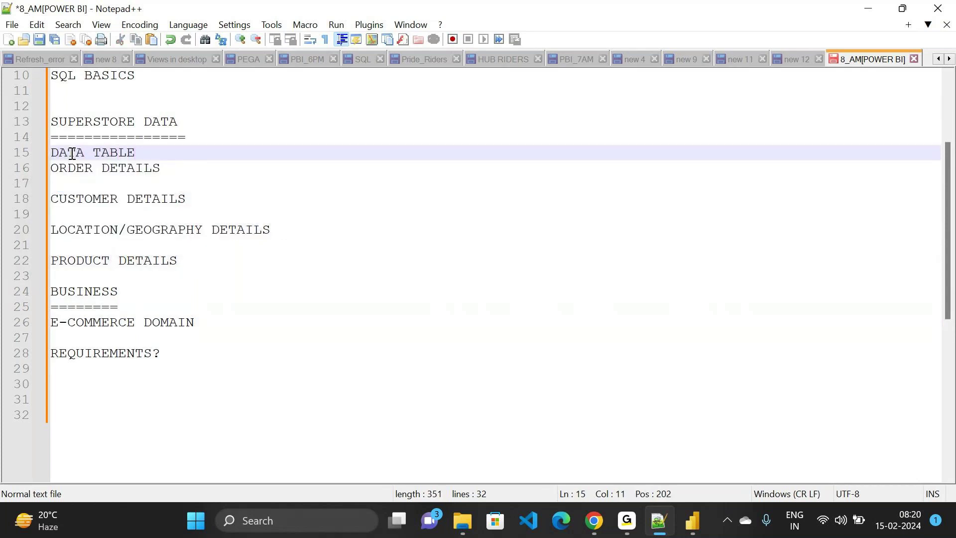
key("Return")
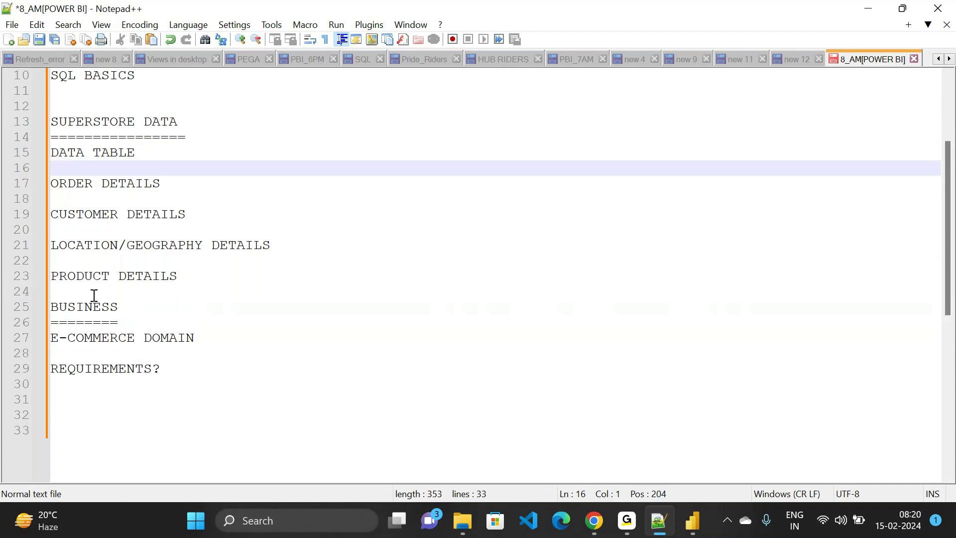
Highlight REQUIREMENTS?, then switch to Power BI and examine the Order Date, Ship Date, Ship Mode, Segment and Country/Region columns
left_click_drag(170, 369, 39, 373)
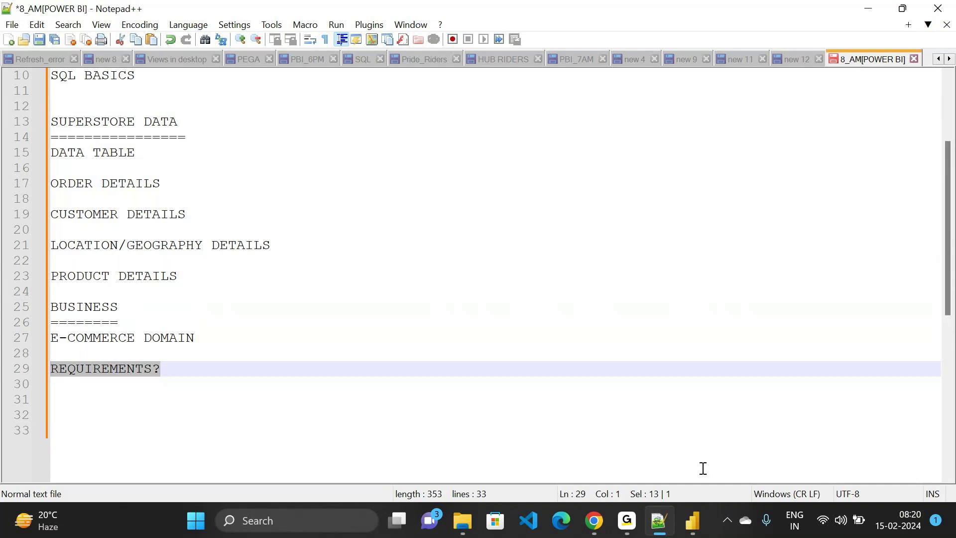
mouse_move(700, 521)
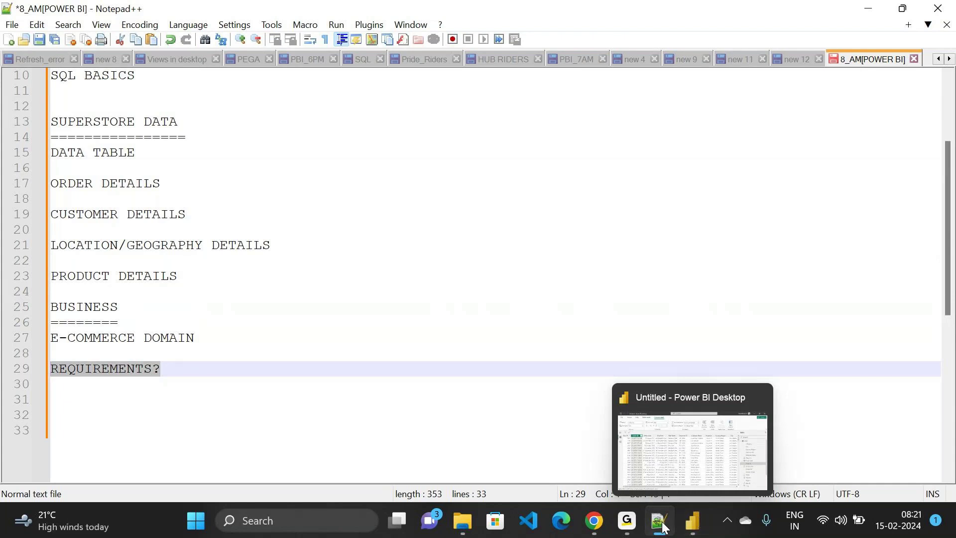
mouse_move(662, 526)
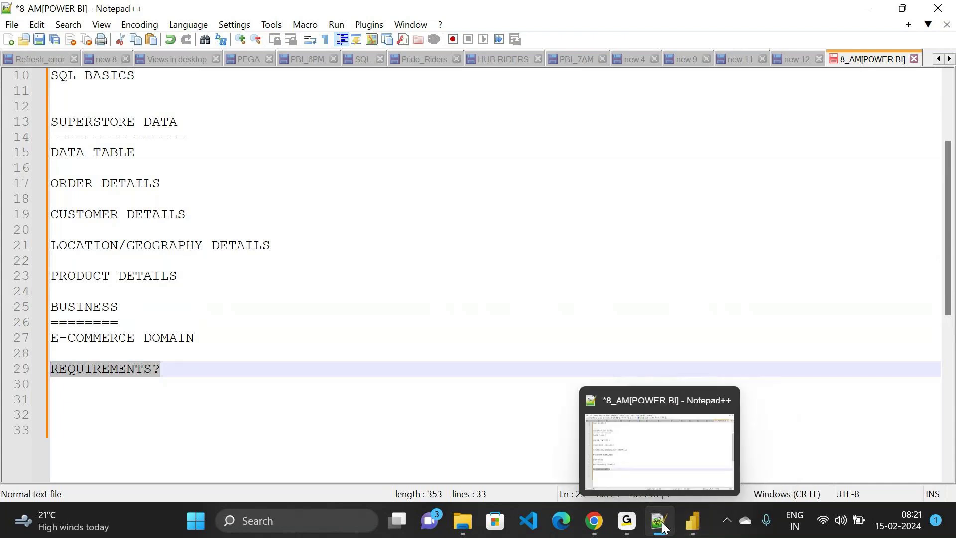
left_click(691, 529)
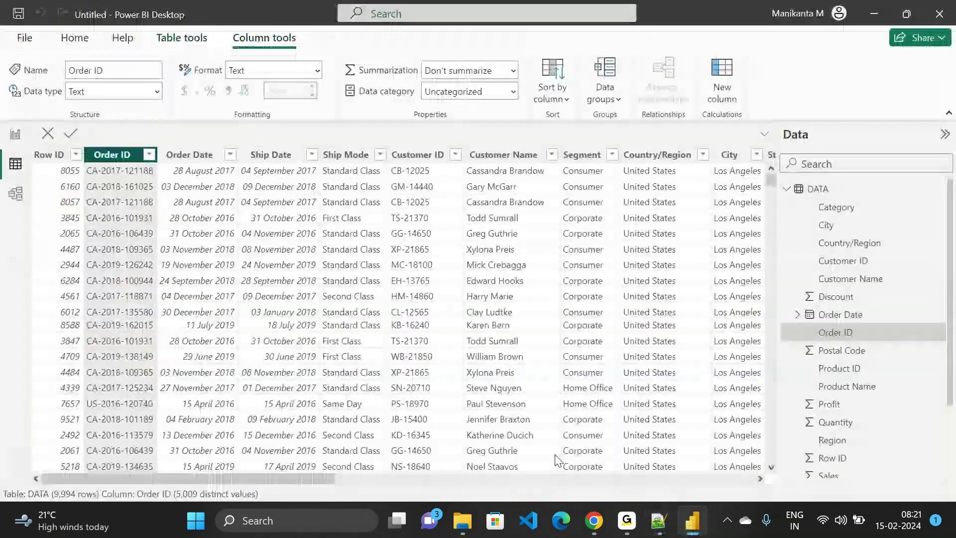
left_click(189, 155)
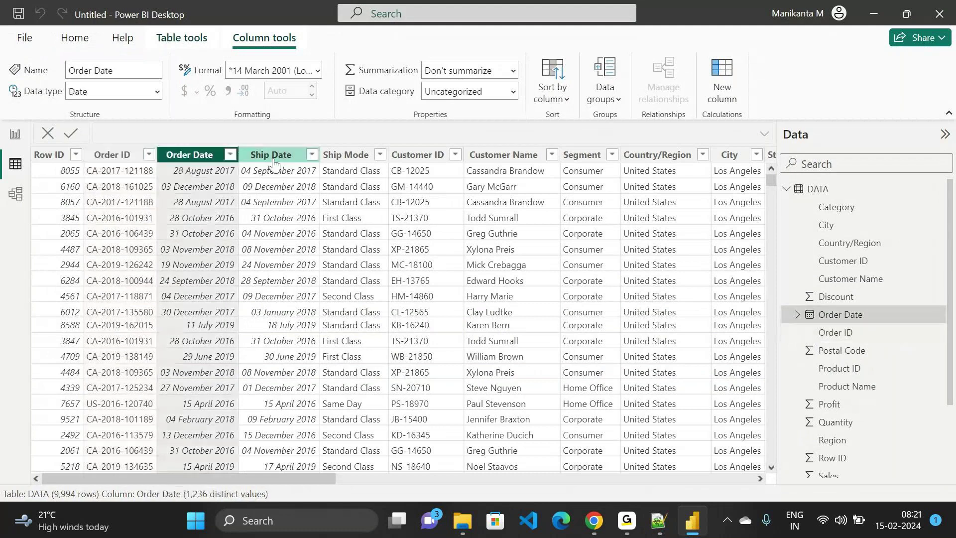
left_click(294, 162)
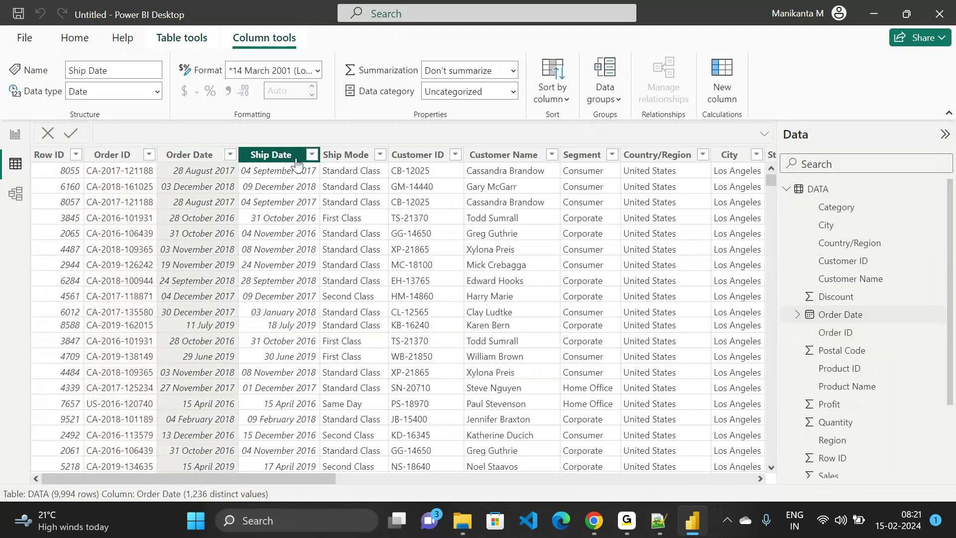
left_click(192, 155)
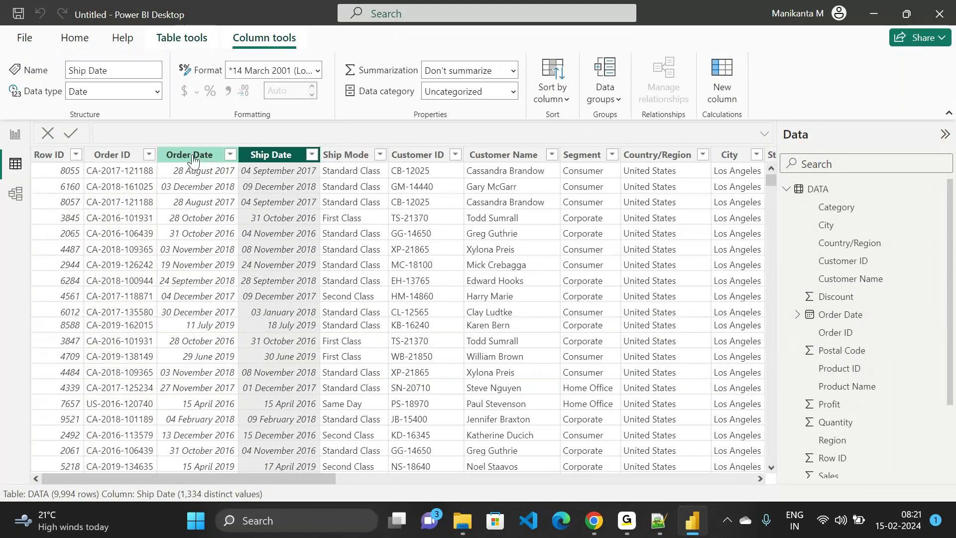
left_click(269, 155)
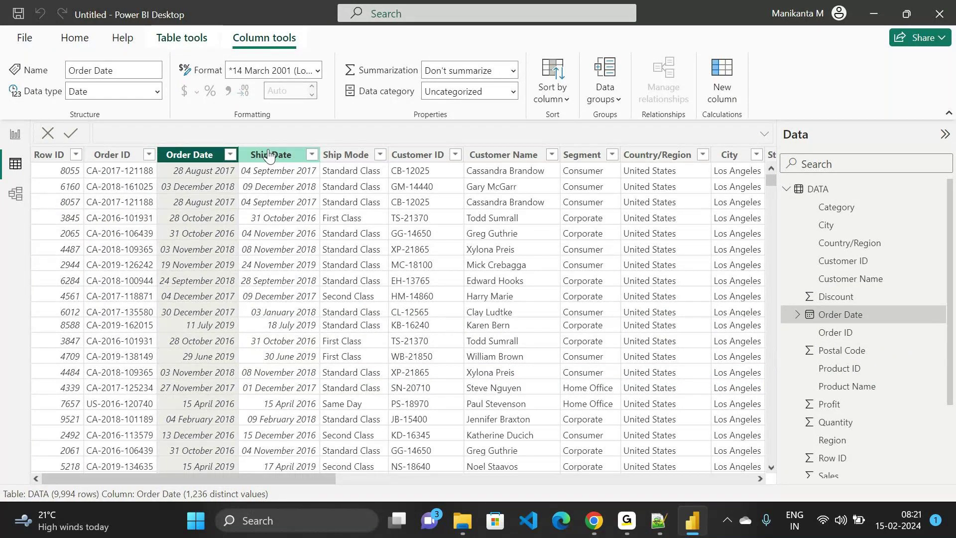
left_click(368, 155)
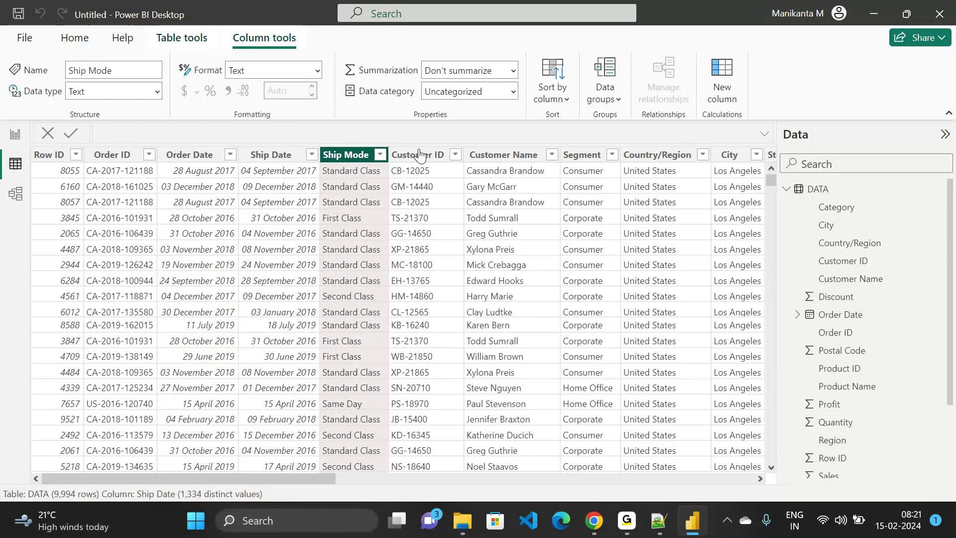
left_click(582, 154)
left_click(639, 156)
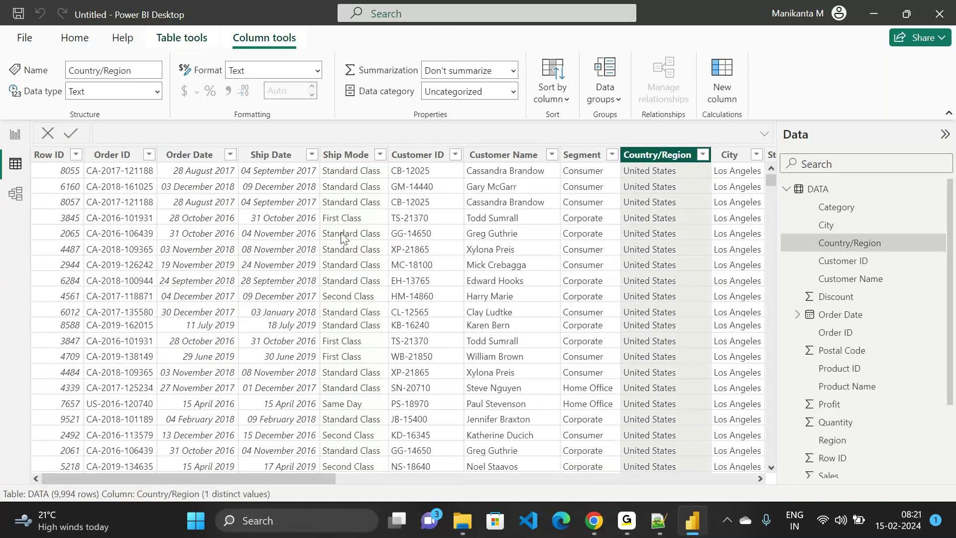
Look across the DATA table's columns as far as Region and back, then open the report view
scroll(341, 238, "right", 3)
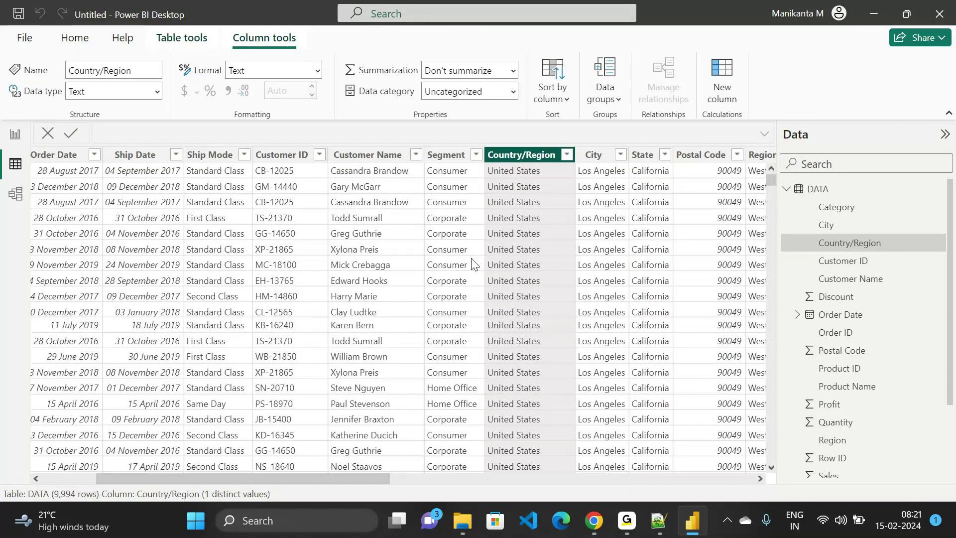
scroll(513, 305, "left", 3)
scroll(513, 304, "down", 1)
scroll(513, 305, "up", 1)
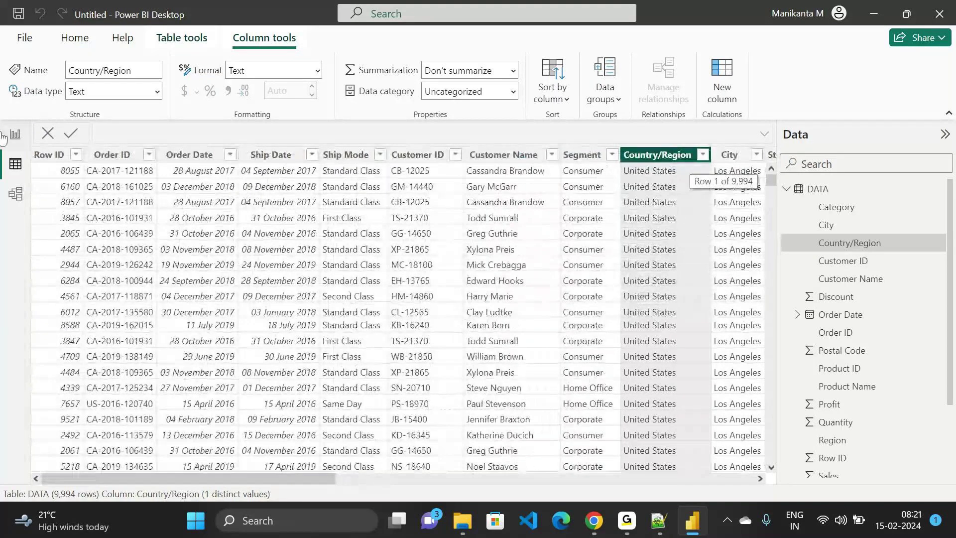
left_click(16, 134)
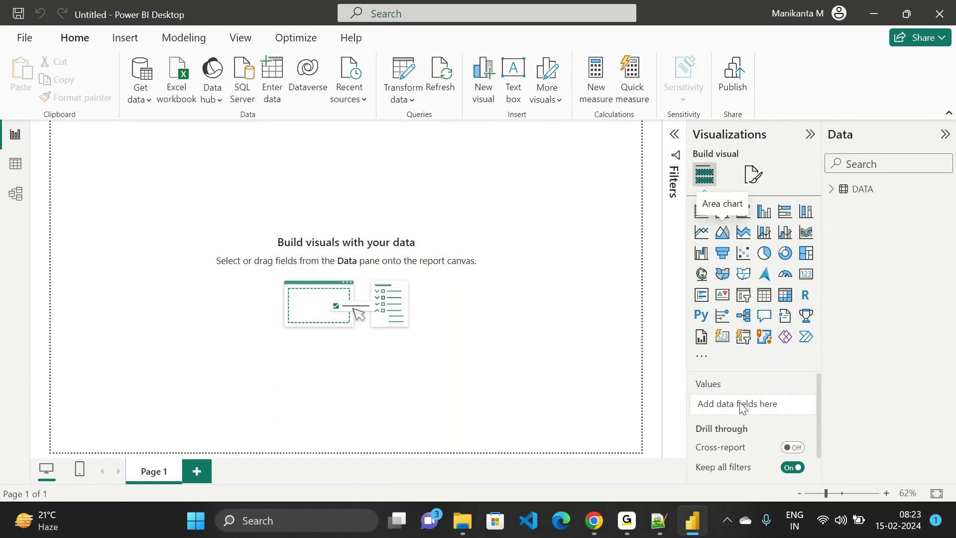
Expand the DATA table's field list, look through its fields and widen the Data pane slightly
left_click(832, 192)
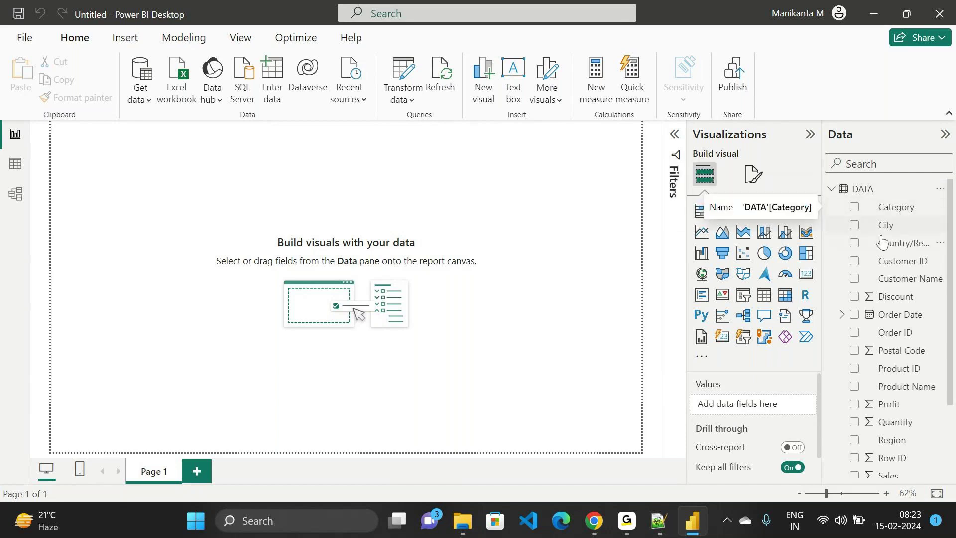
scroll(882, 241, "down", 2)
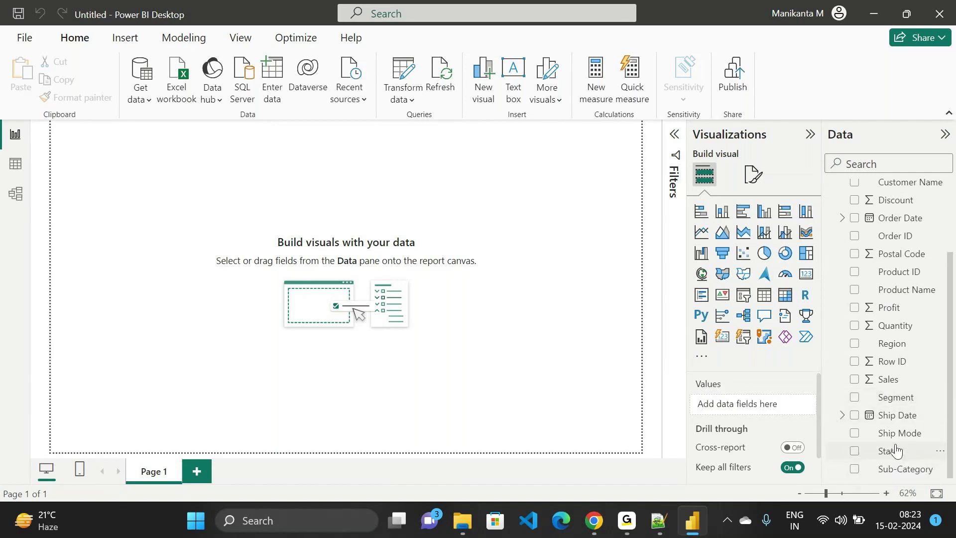
scroll(893, 371, "up", 3)
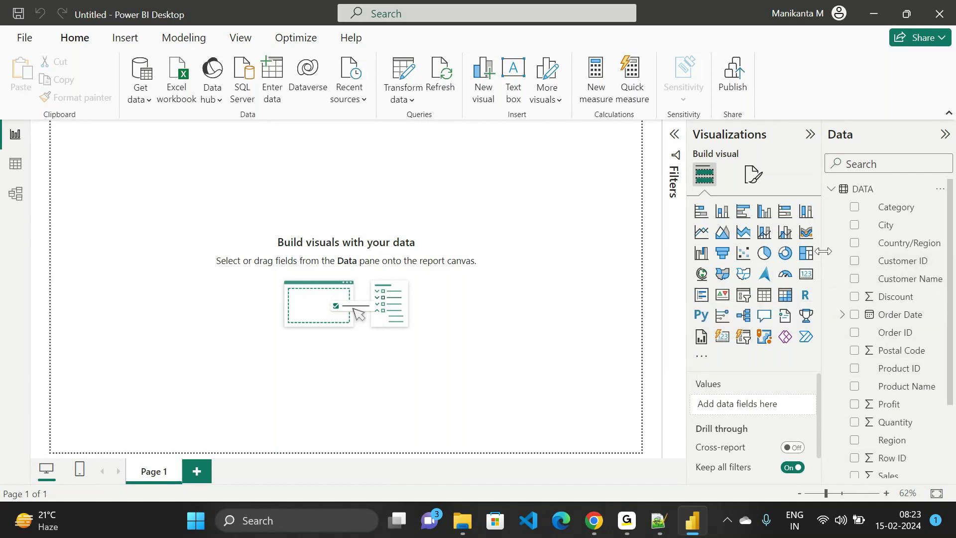
left_click_drag(823, 252, 795, 253)
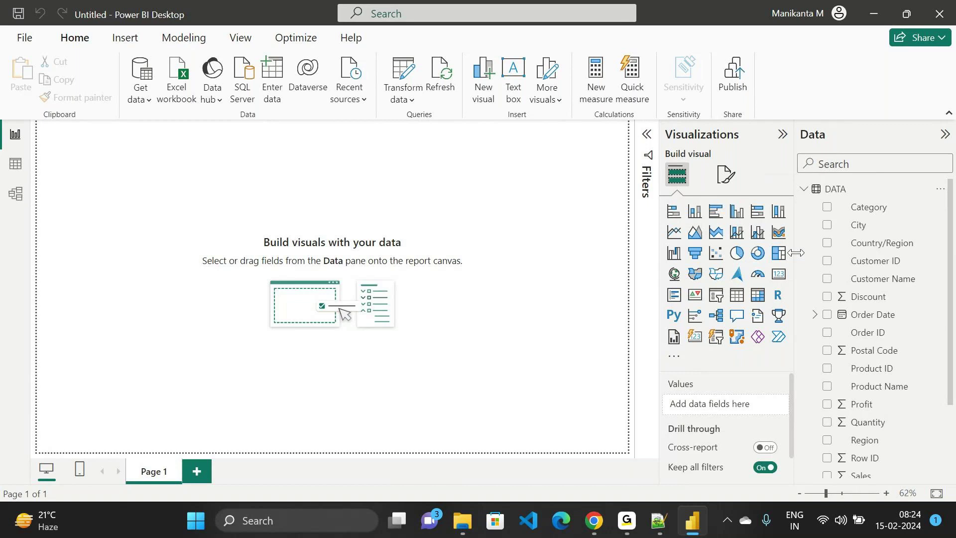
Examine the distinct values of the Category column in the table view, keeping all categories selected, and return to the report view
left_click(17, 164)
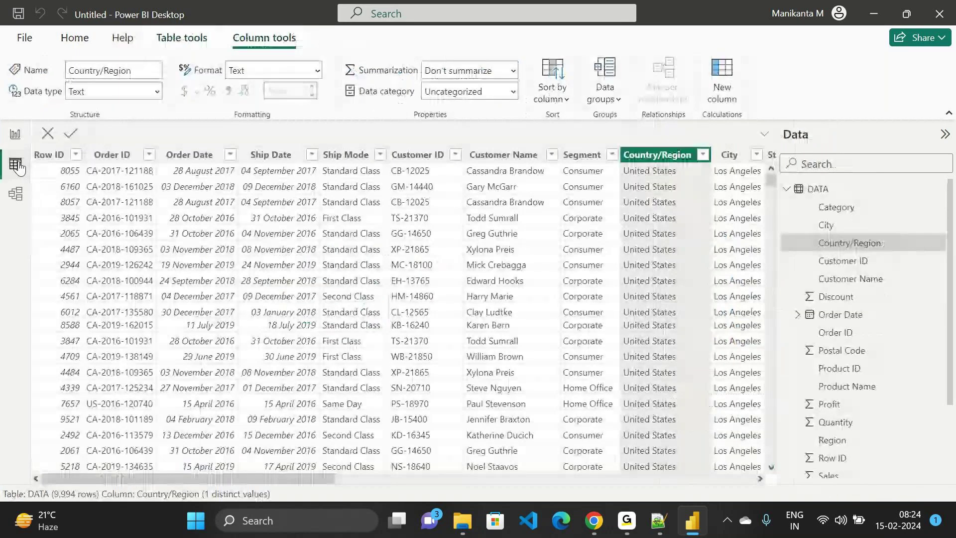
scroll(494, 209, "right", 2)
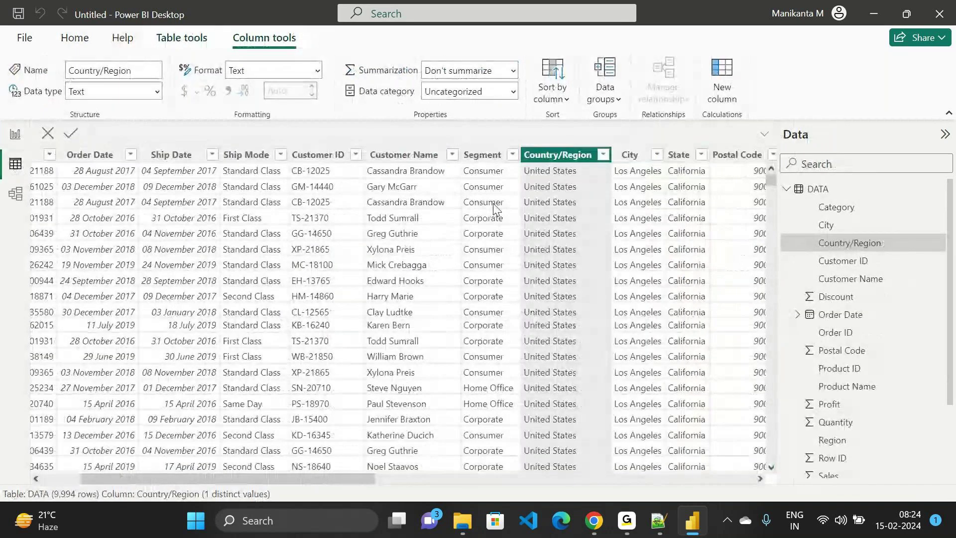
scroll(494, 208, "right", 6)
scroll(494, 208, "right", 3)
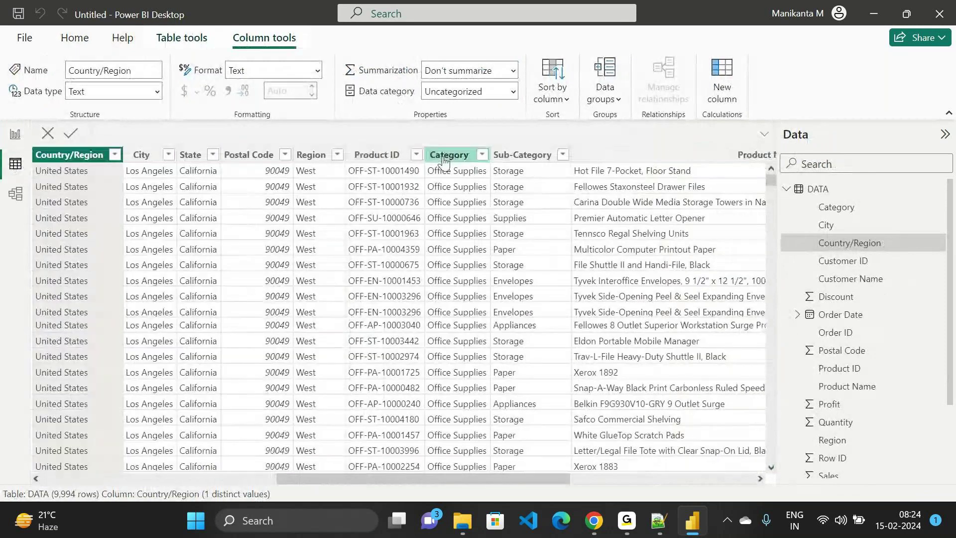
left_click(448, 156)
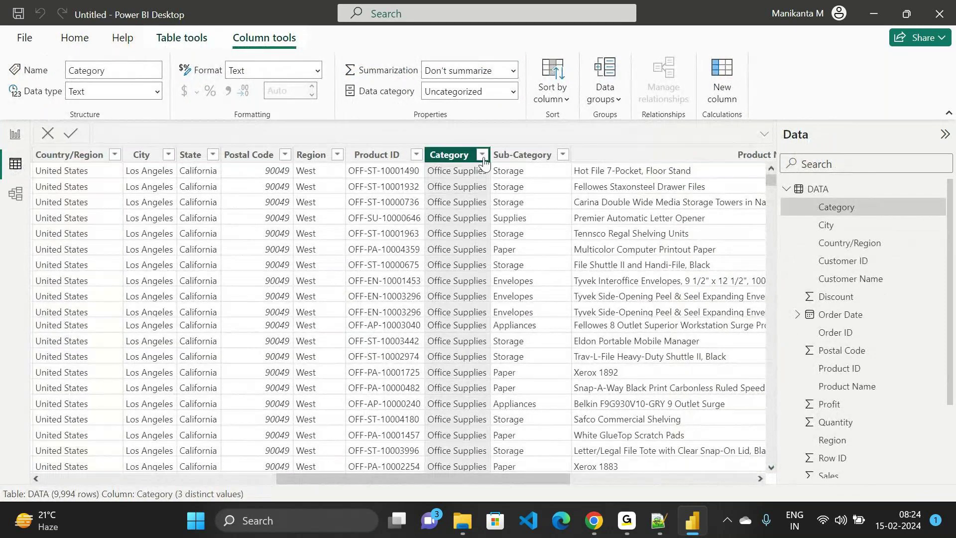
left_click(483, 156)
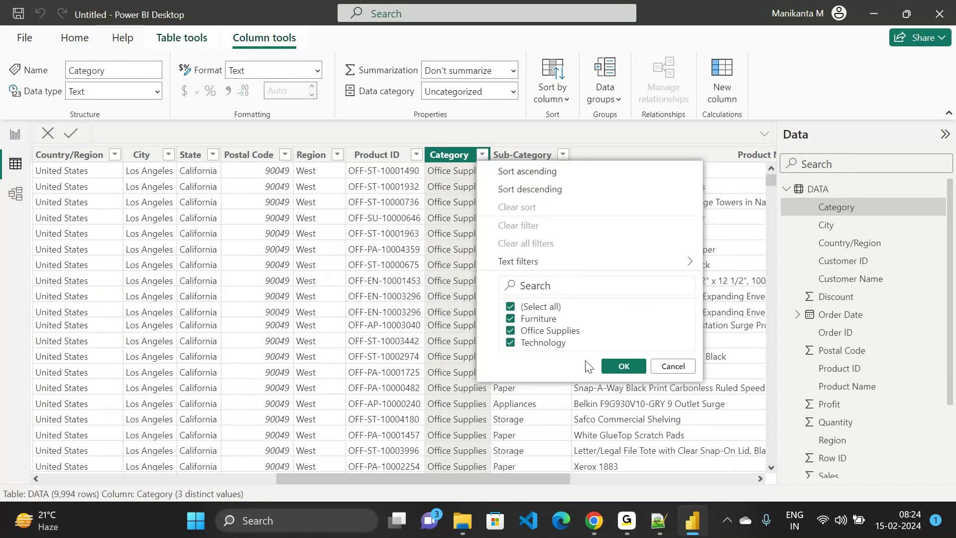
left_click(634, 368)
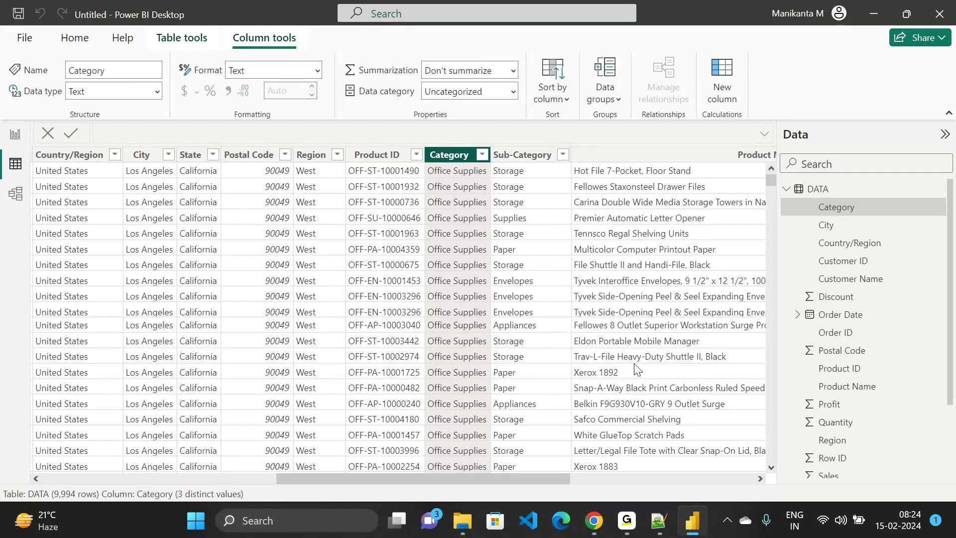
scroll(637, 369, "left", 3)
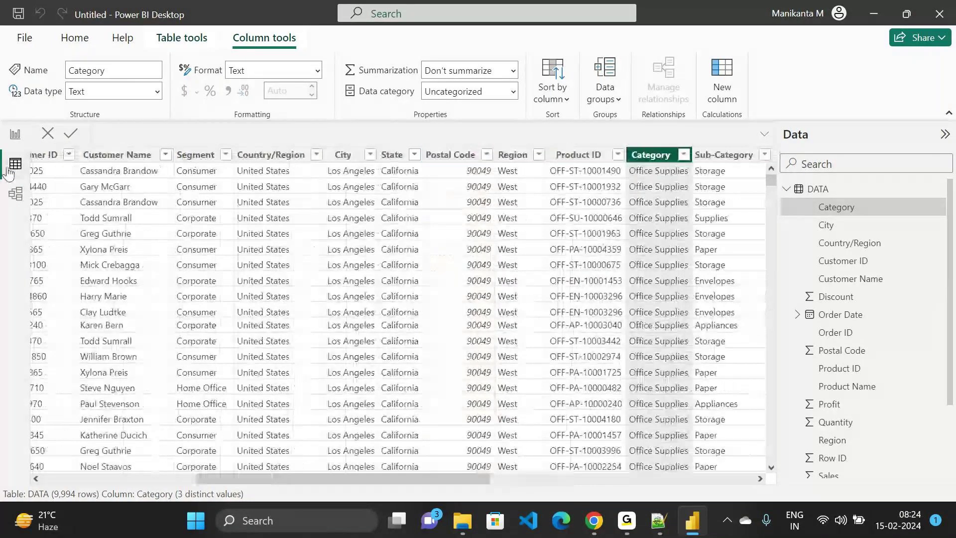
left_click(8, 144)
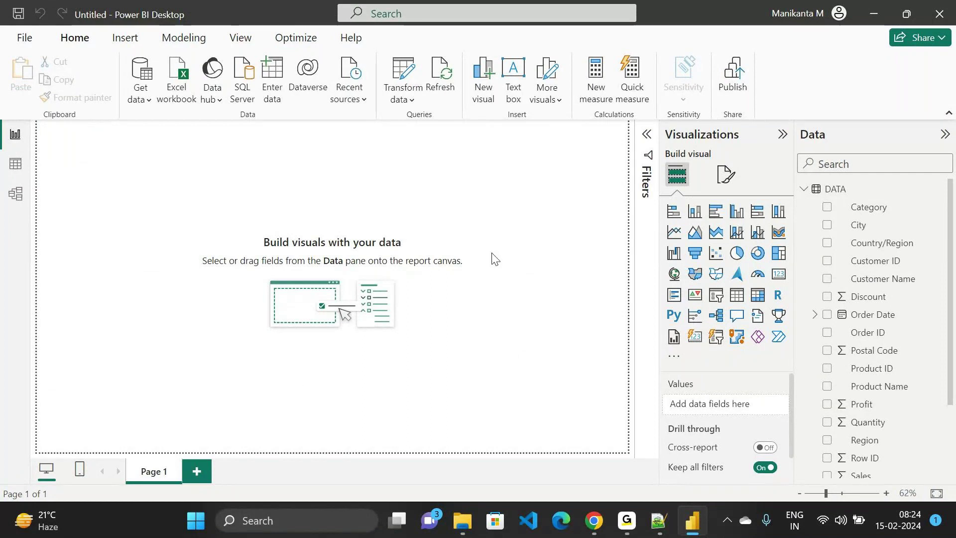
Add a stacked column chart to Page 1, collapse the Filters pane, and enlarge the chart around the middle of the page
left_click(694, 211)
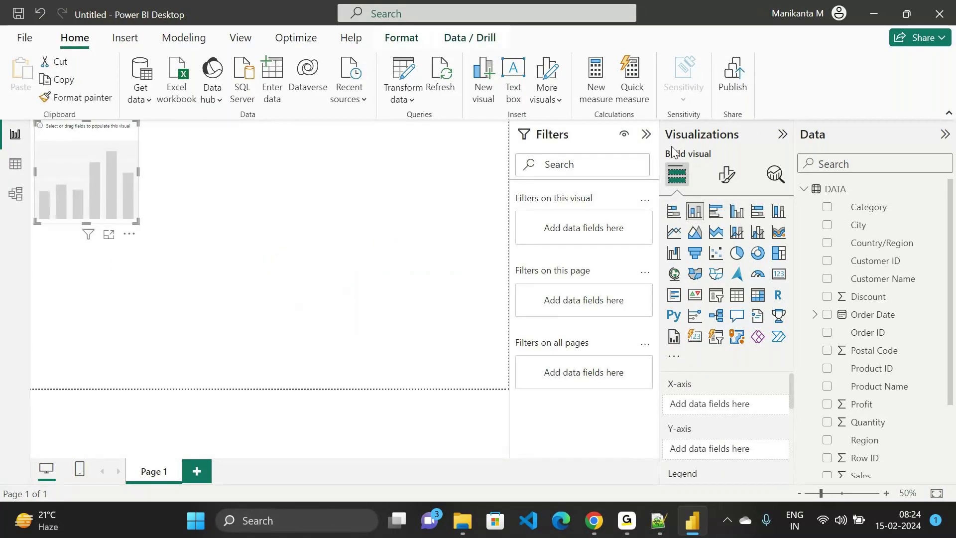
left_click(646, 134)
left_click_drag(149, 224, 306, 313)
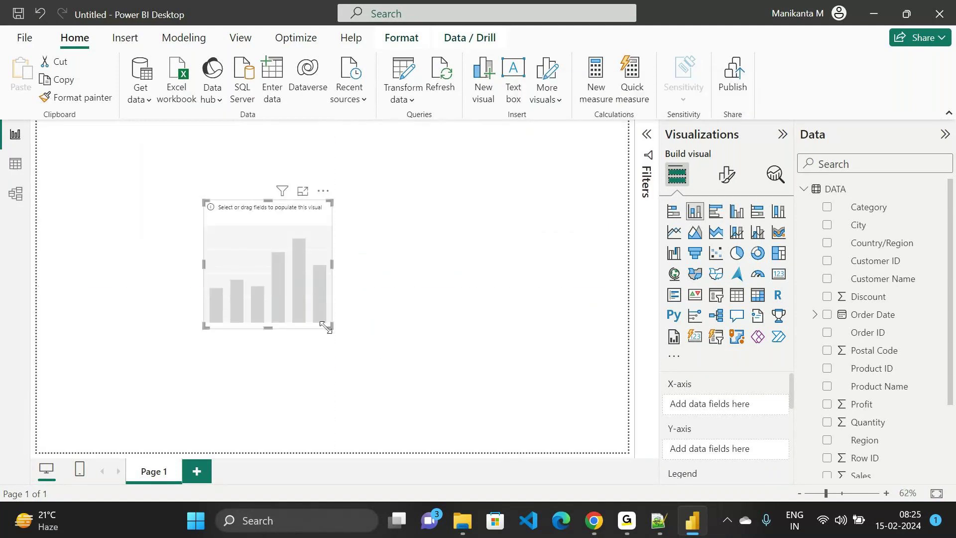
left_click_drag(326, 327, 572, 474)
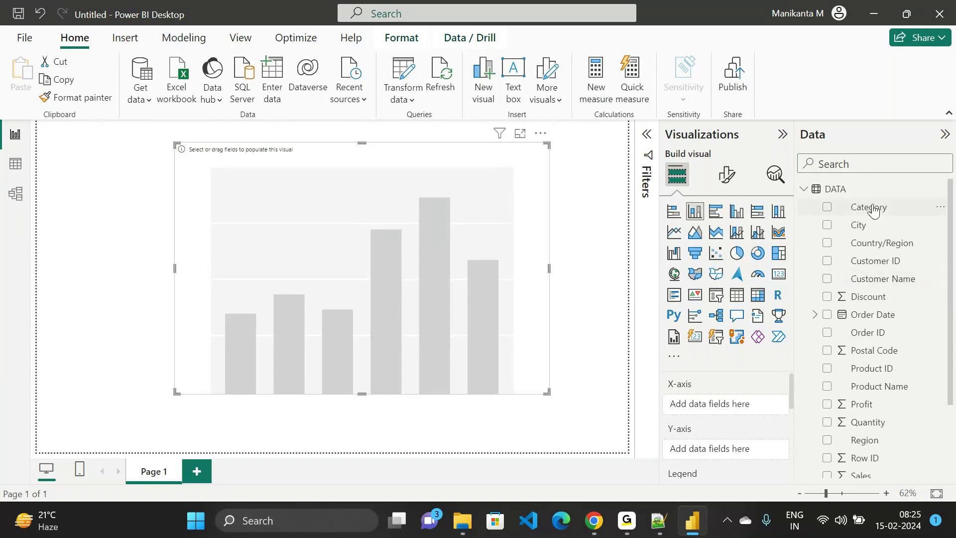
left_click(893, 215)
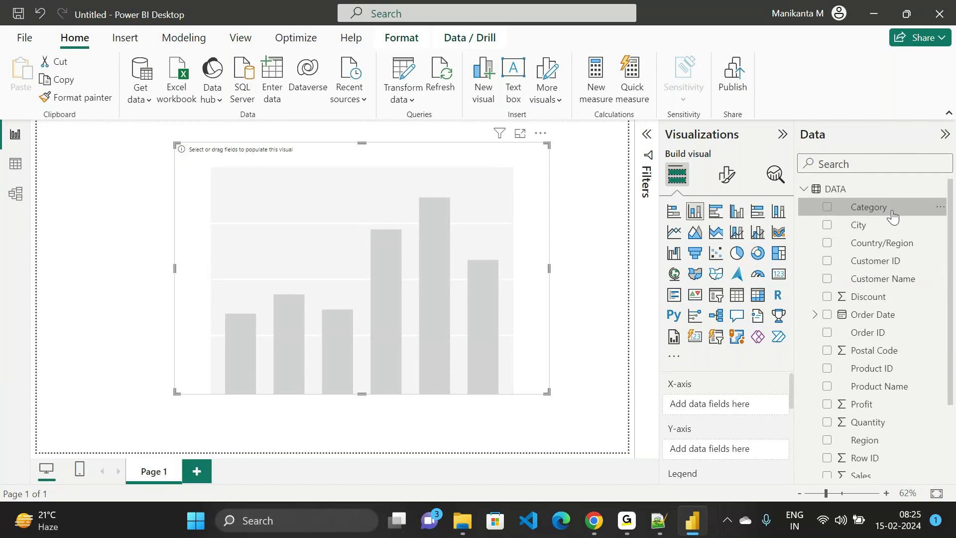
left_click(893, 215)
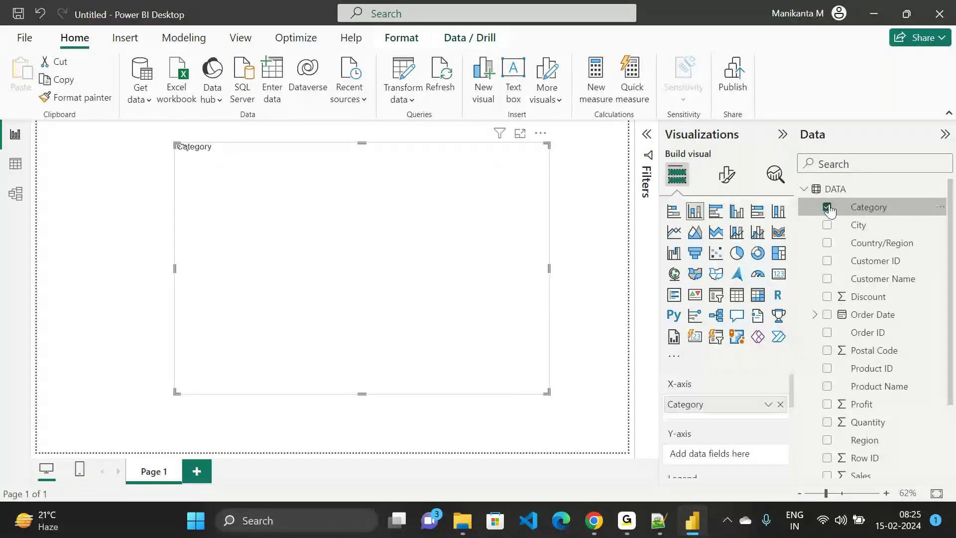
left_click(896, 214)
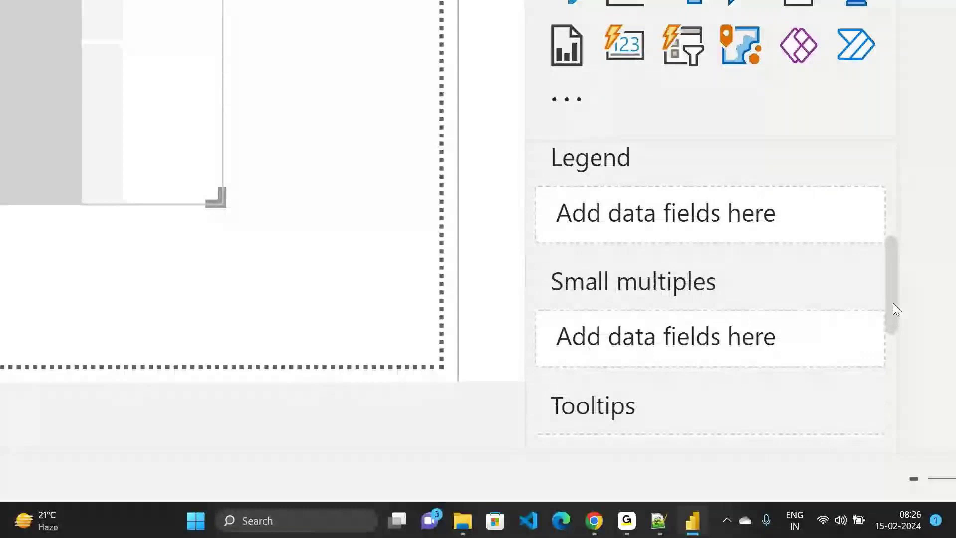
Assign Category to the chart's X-axis and Profit to its Y-axis, and nudge the chart slightly down and left on the page
scroll(728, 291, "up", 5)
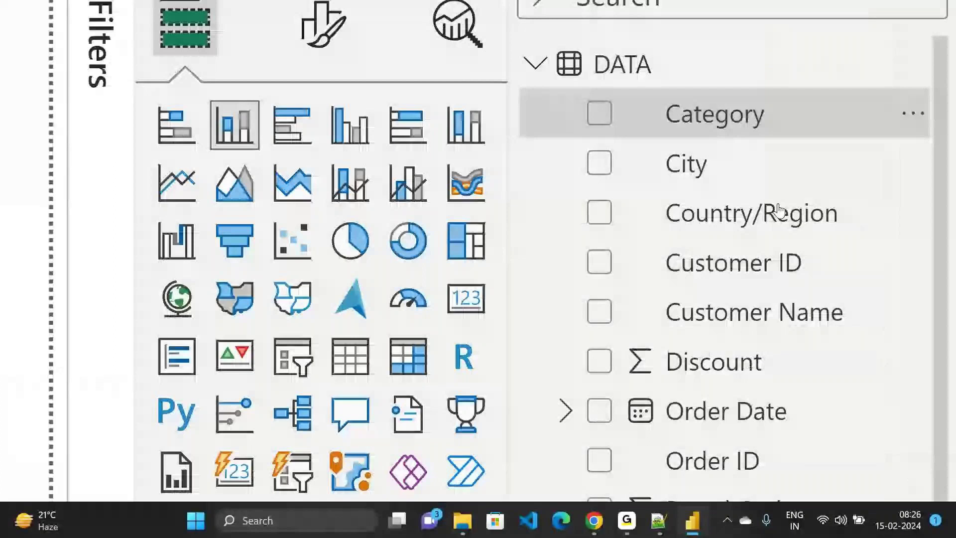
left_click_drag(779, 209, 445, 537)
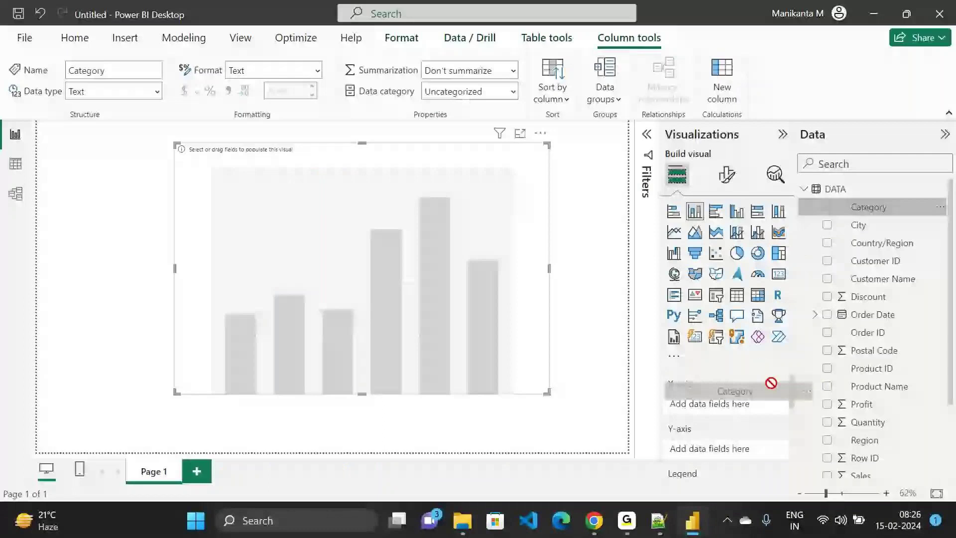
left_click_drag(771, 383, 731, 395)
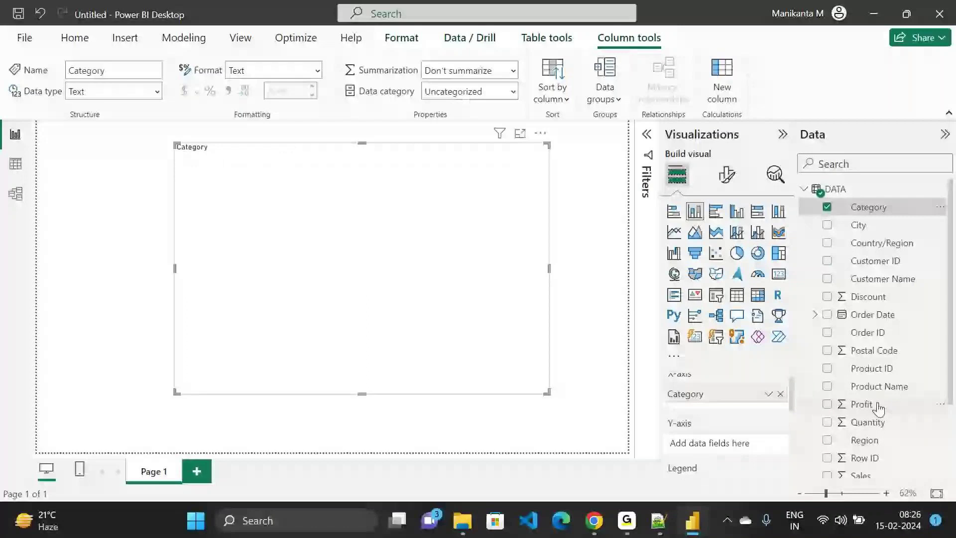
left_click_drag(878, 408, 736, 453)
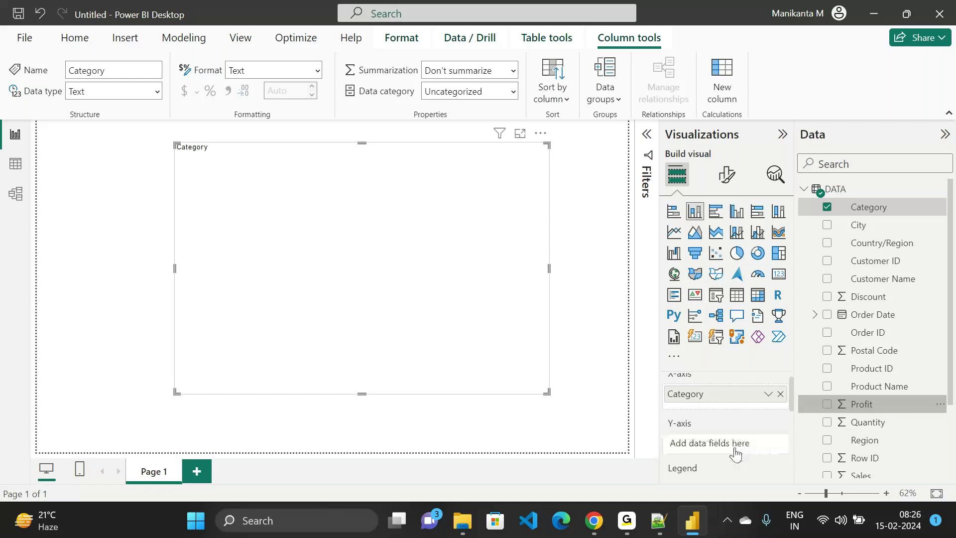
left_click_drag(736, 453, 735, 453)
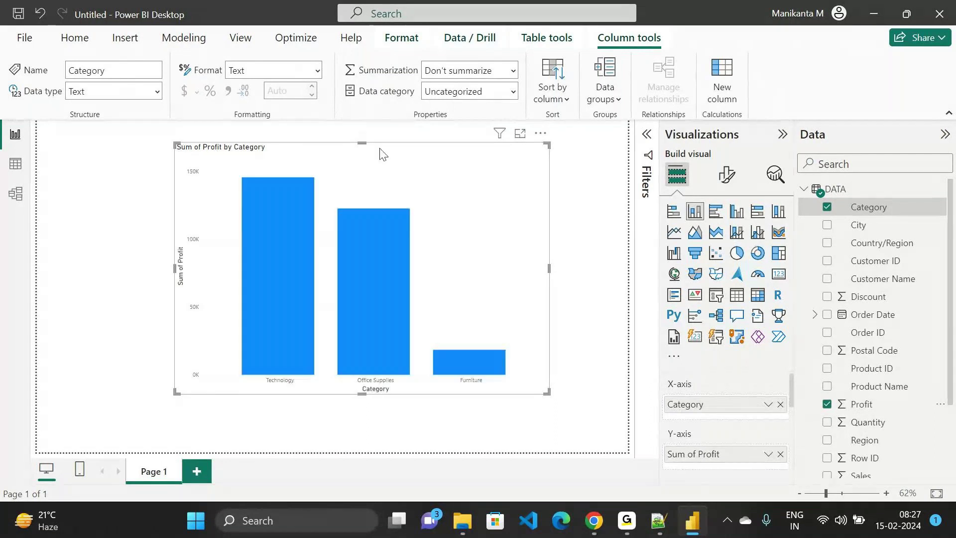
mouse_move(383, 163)
left_mouse_down()
mouse_move(346, 154)
mouse_move(371, 154)
mouse_move(373, 172)
left_mouse_up()
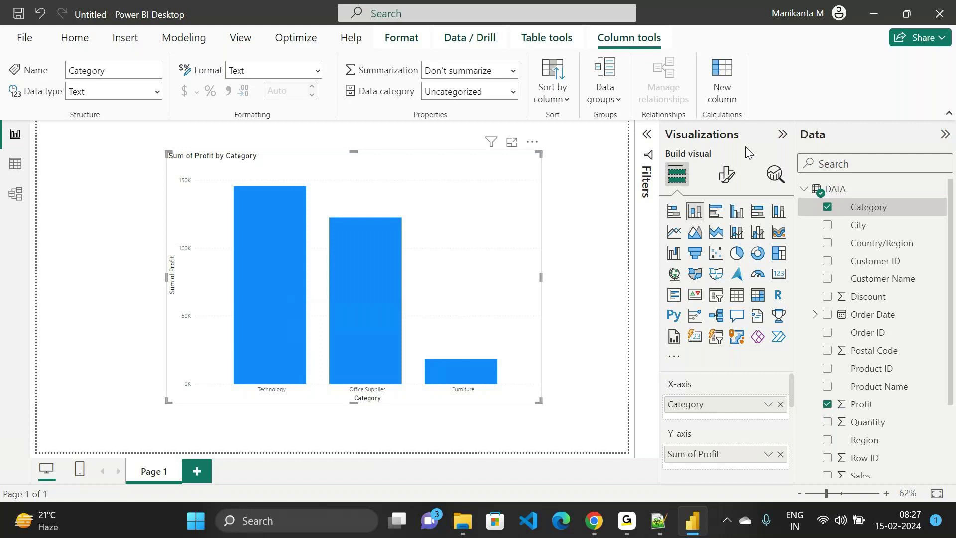
Set the chart's X-axis values to font size 15 and black
left_click(719, 179)
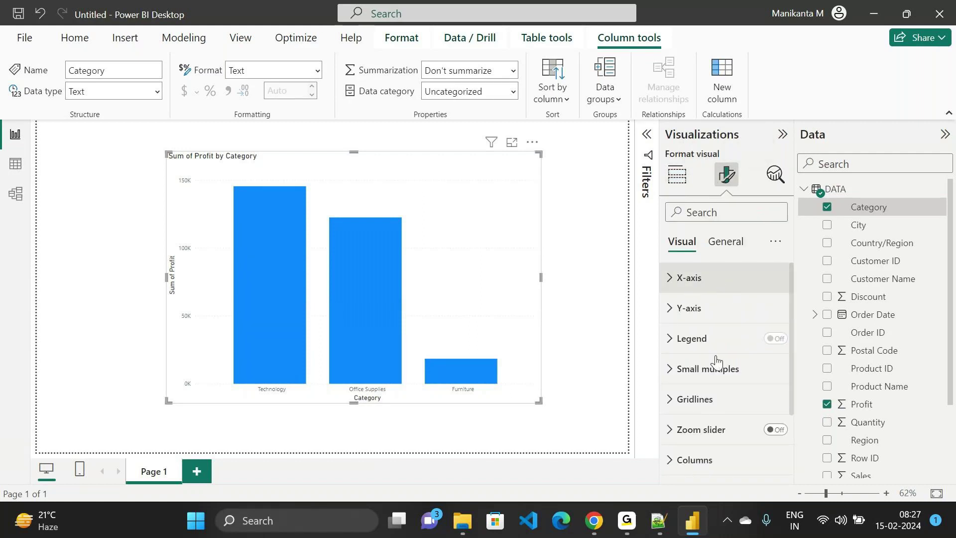
scroll(715, 355, "up", 3)
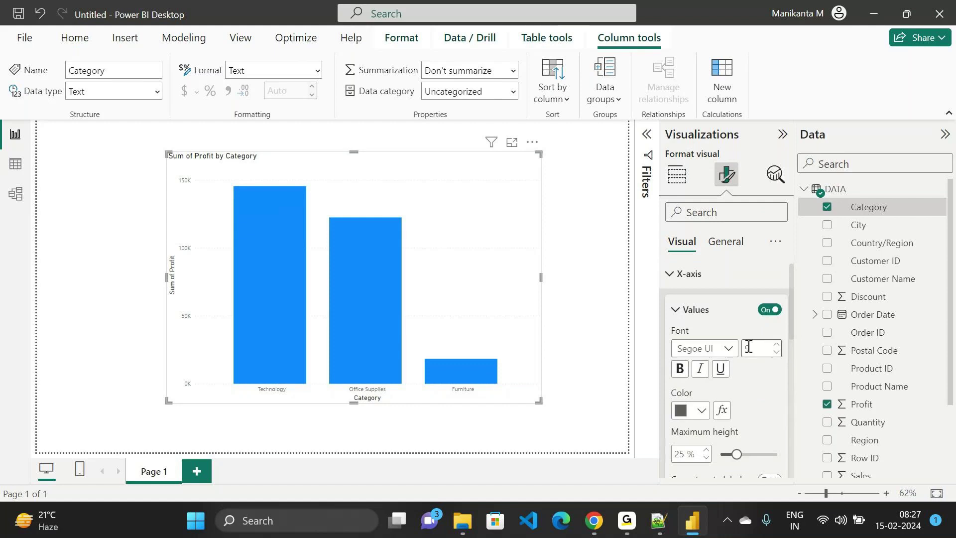
left_click_drag(748, 347, 739, 349)
type("15")
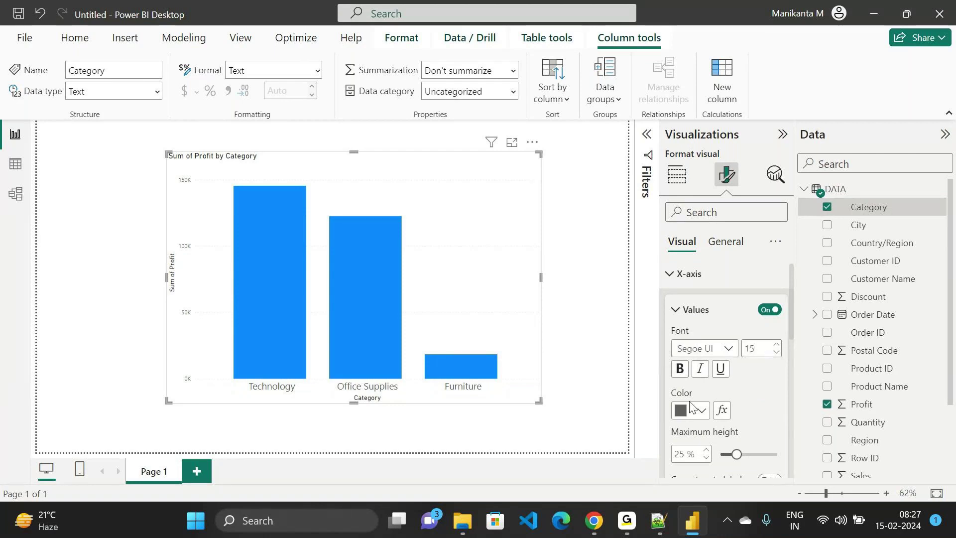
left_click(703, 410)
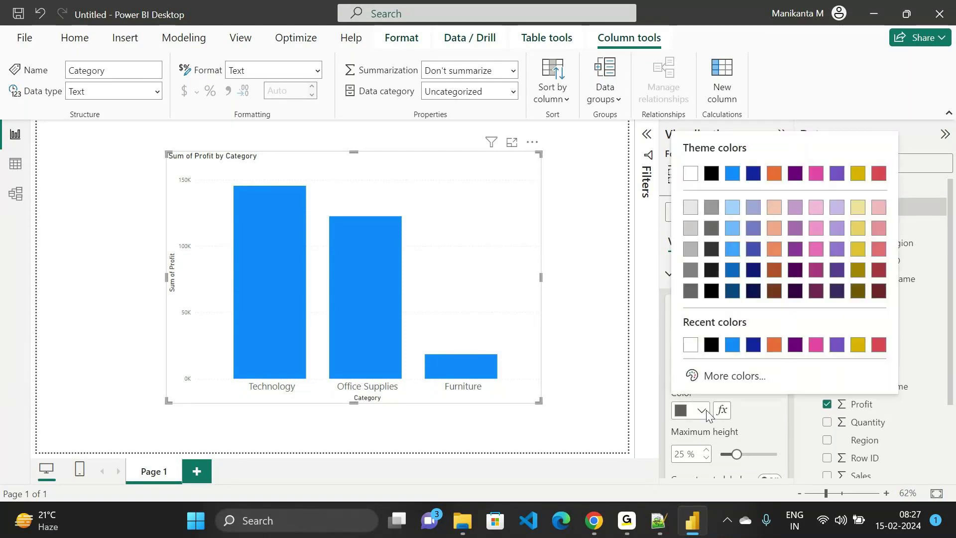
left_click(711, 338)
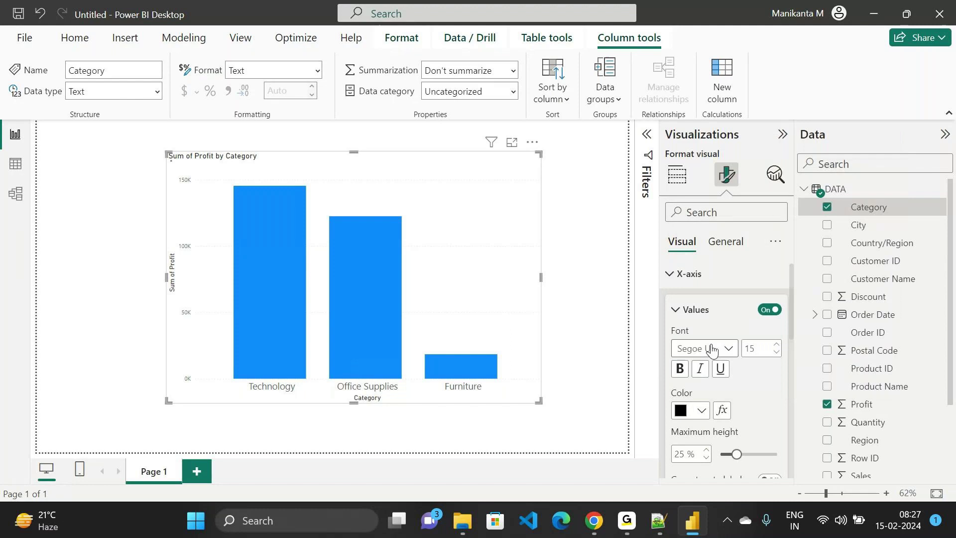
Set the chart's X-axis title to font size 16 and black, keeping the title text on Auto
scroll(757, 390, "down", 2)
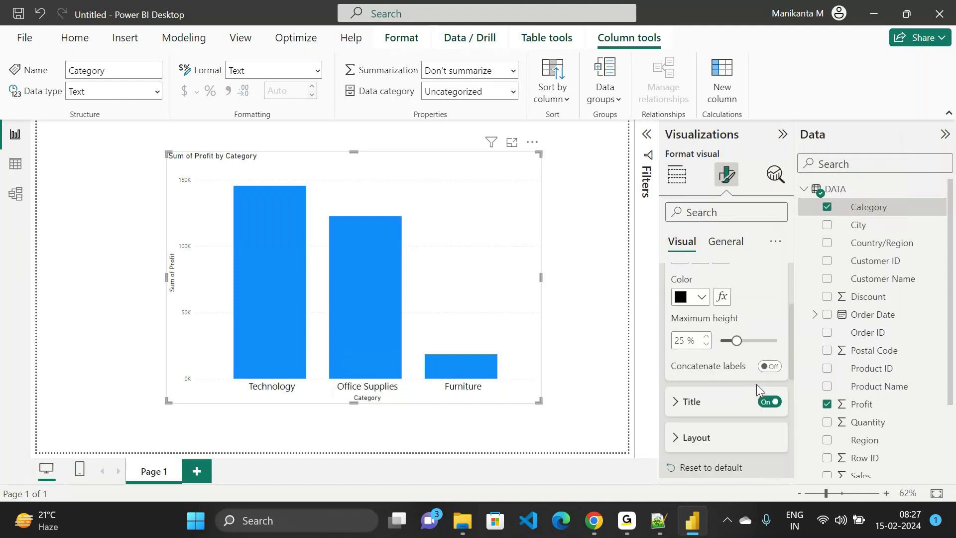
left_click(707, 413)
scroll(747, 379, "down", 2)
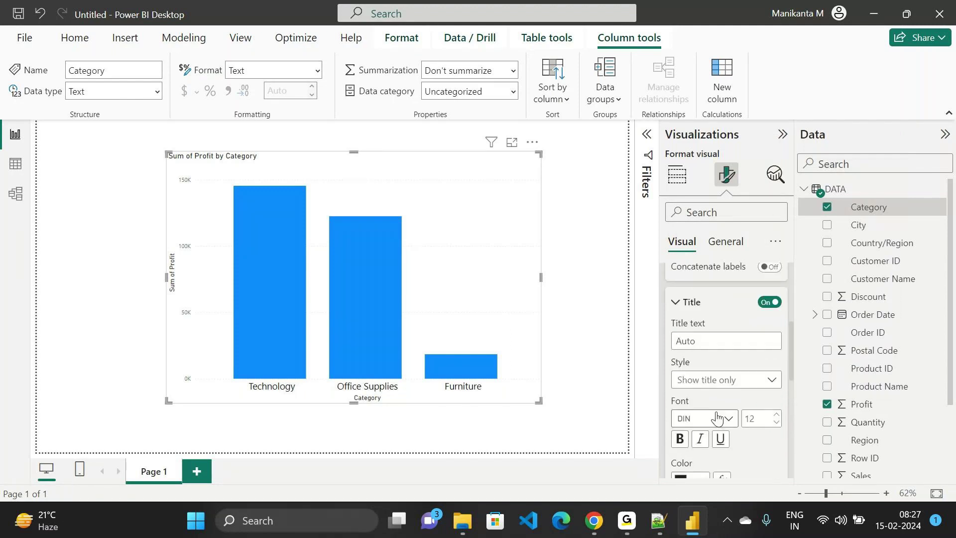
left_click(708, 339)
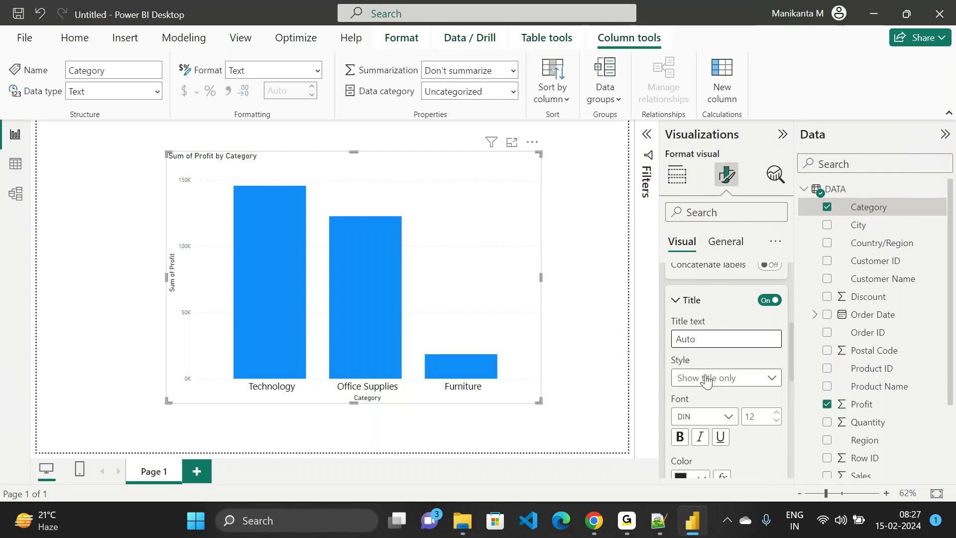
scroll(687, 377, "down", 3)
double_click(764, 288)
type("16")
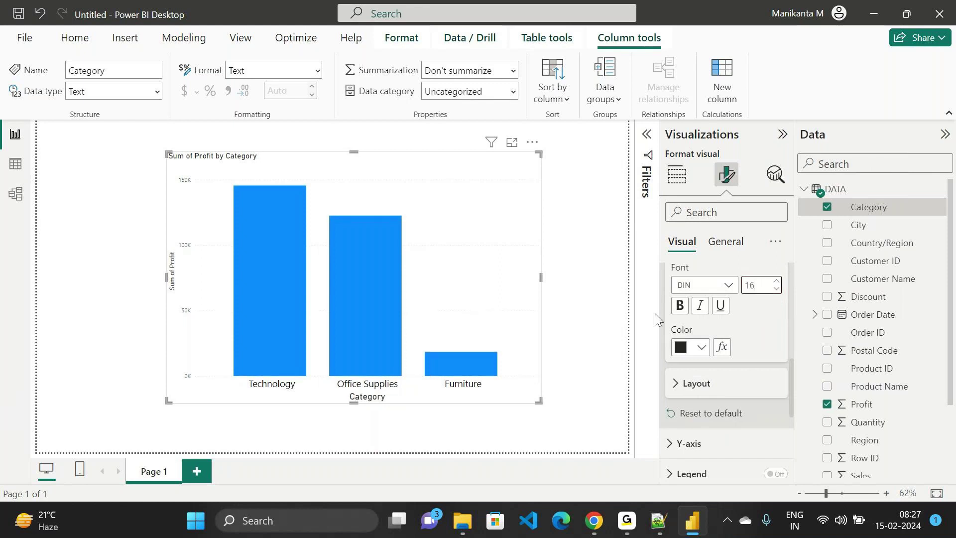
left_click(684, 348)
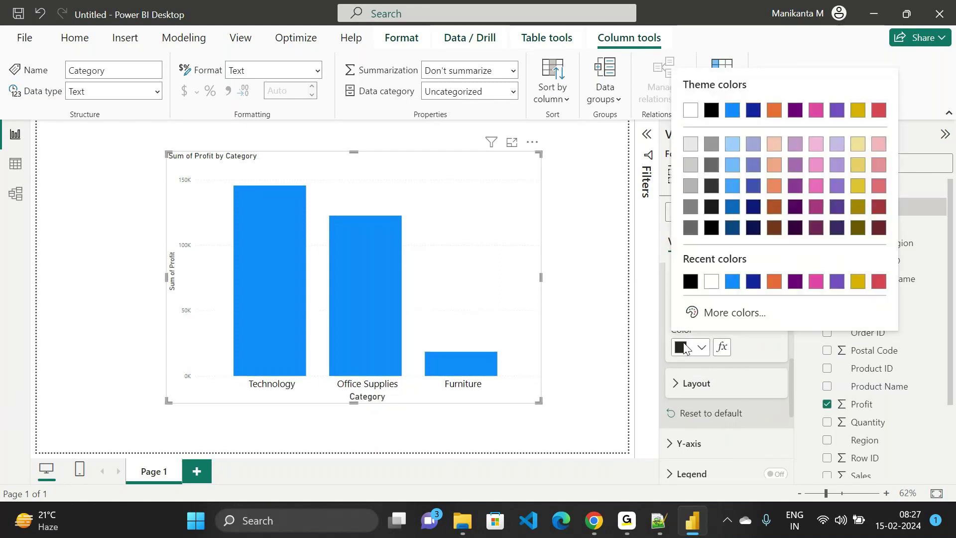
left_click(690, 283)
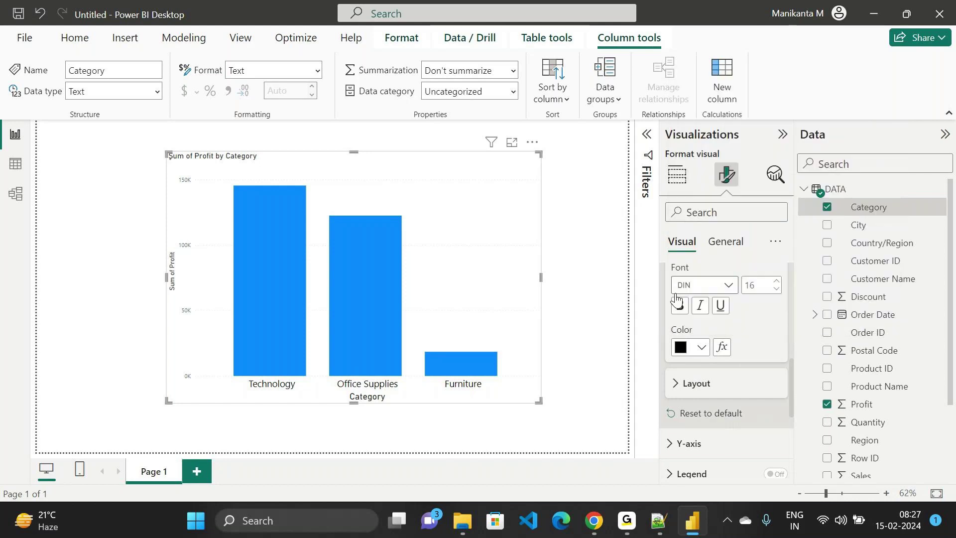
Make the chart's X-axis title bold and check the X-axis layout settings
left_click(685, 307)
scroll(733, 378, "down", 1)
scroll(732, 378, "up", 1)
scroll(733, 378, "up", 3)
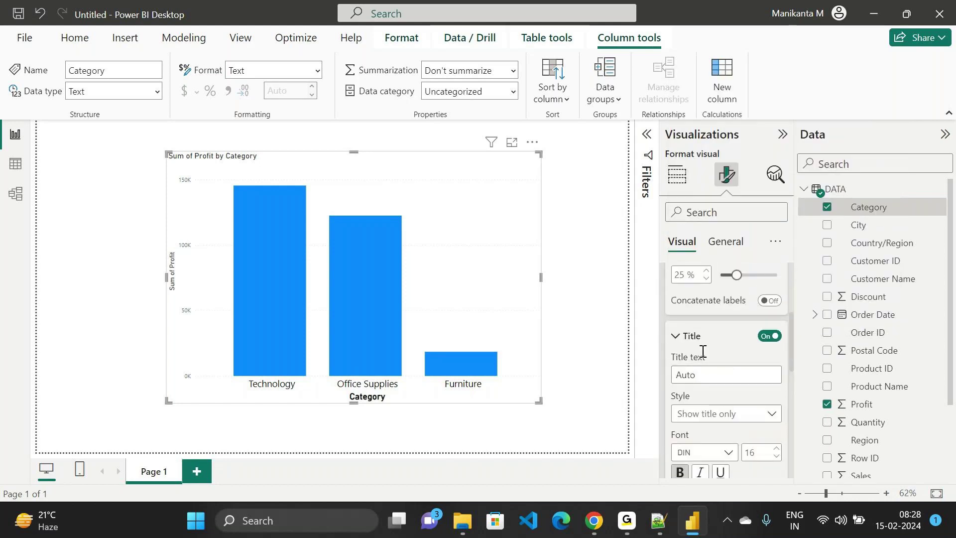
left_click(693, 337)
scroll(696, 341, "down", 1)
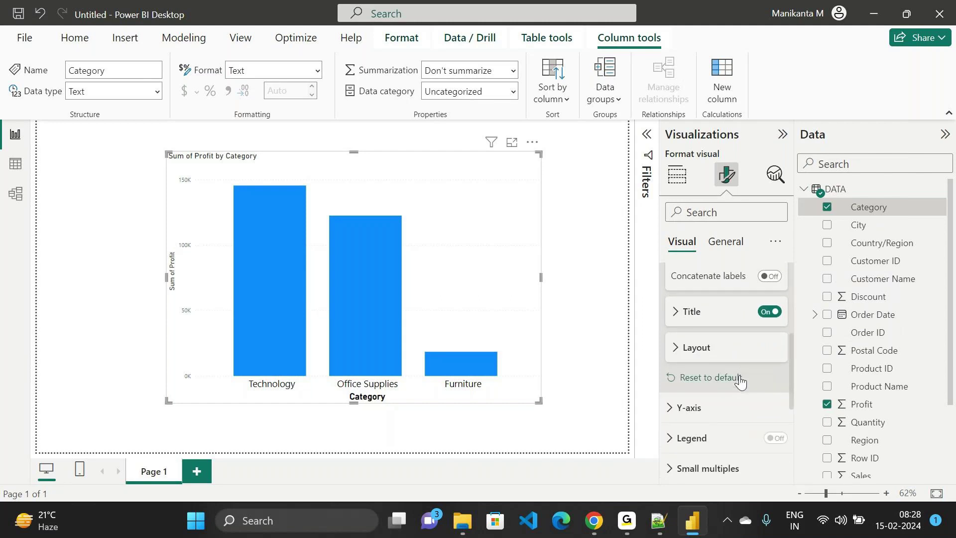
left_click(697, 336)
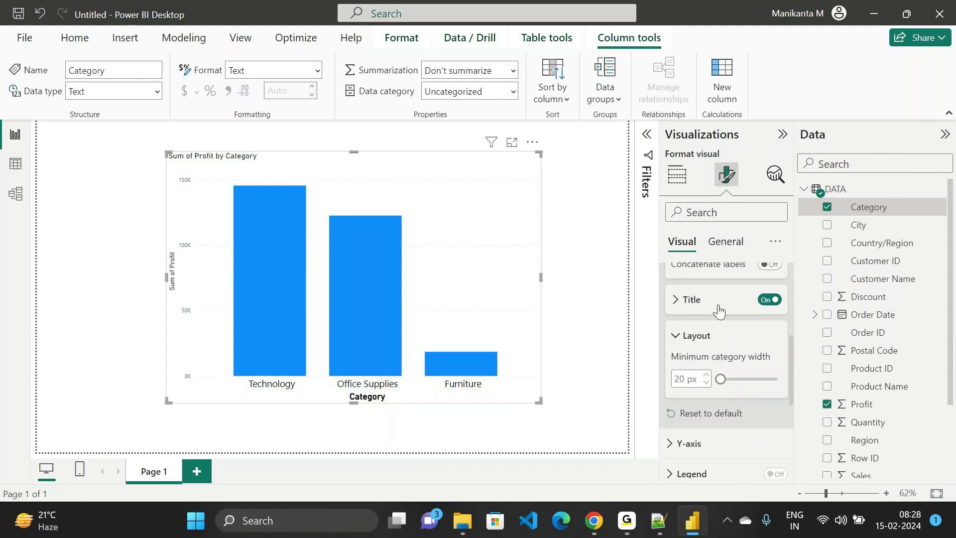
left_click(696, 336)
scroll(704, 336, "down", 1)
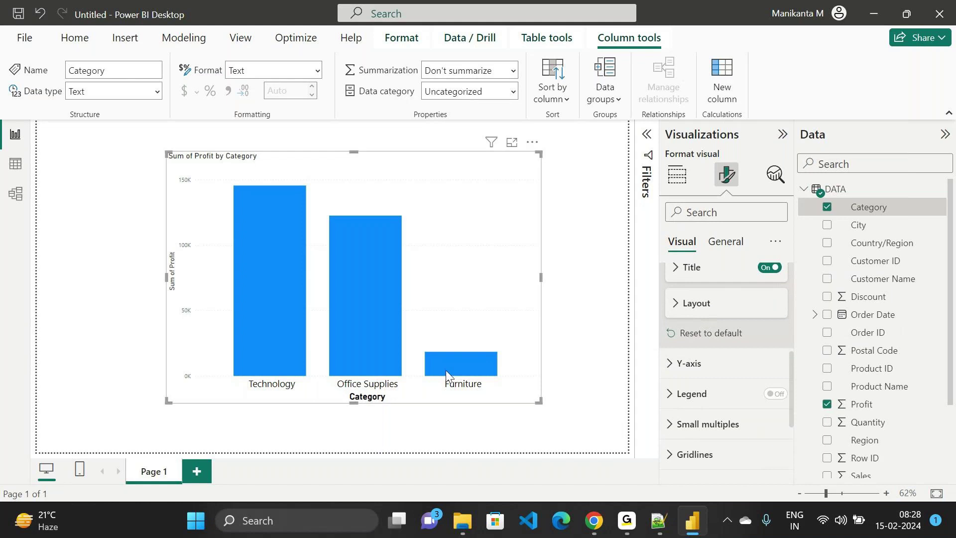
Set the chart's Y-axis values to font size 13, bold and black
left_click(691, 364)
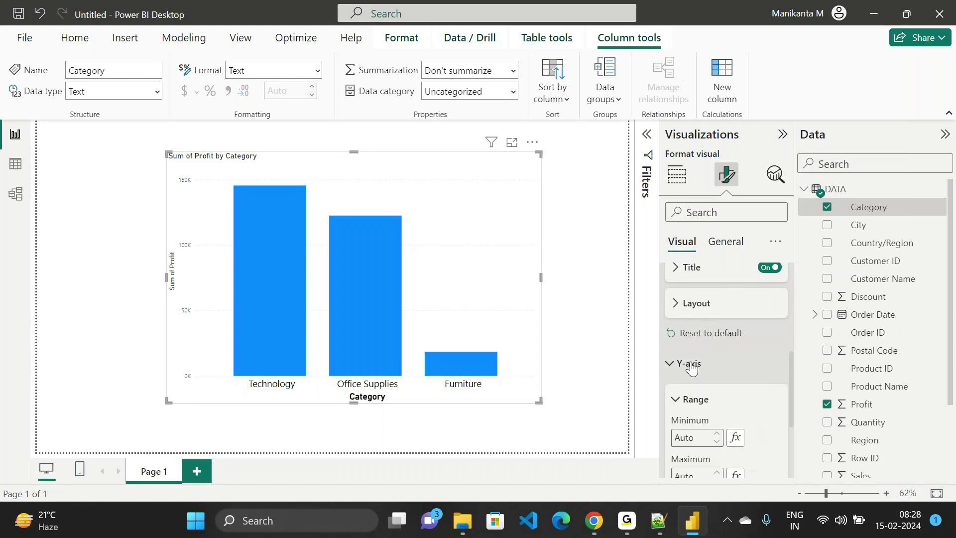
scroll(719, 377, "down", 3)
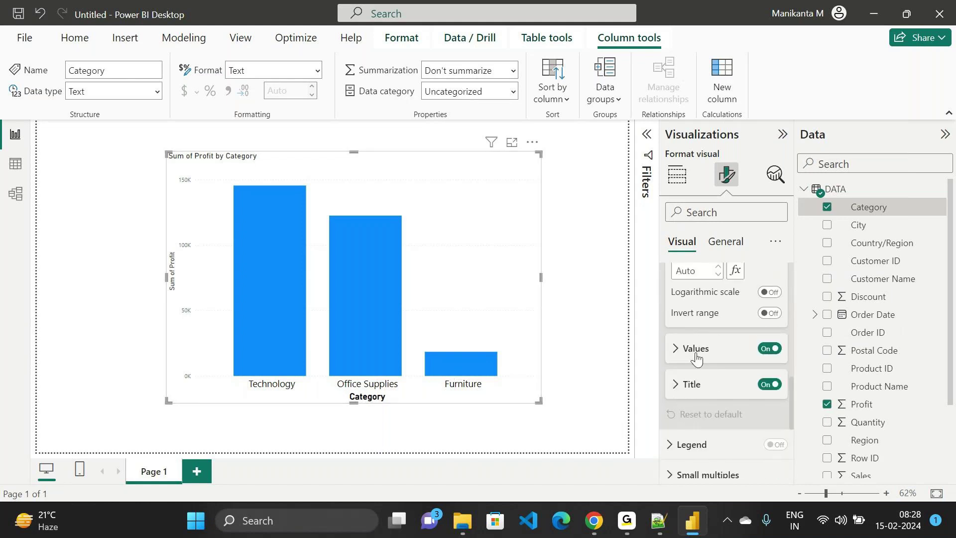
left_click(696, 351)
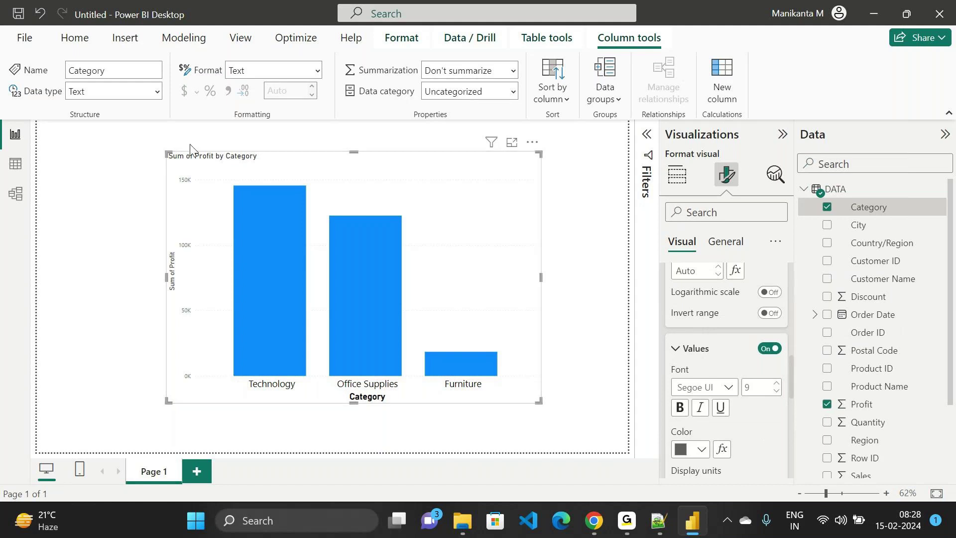
left_click(760, 387)
type("13")
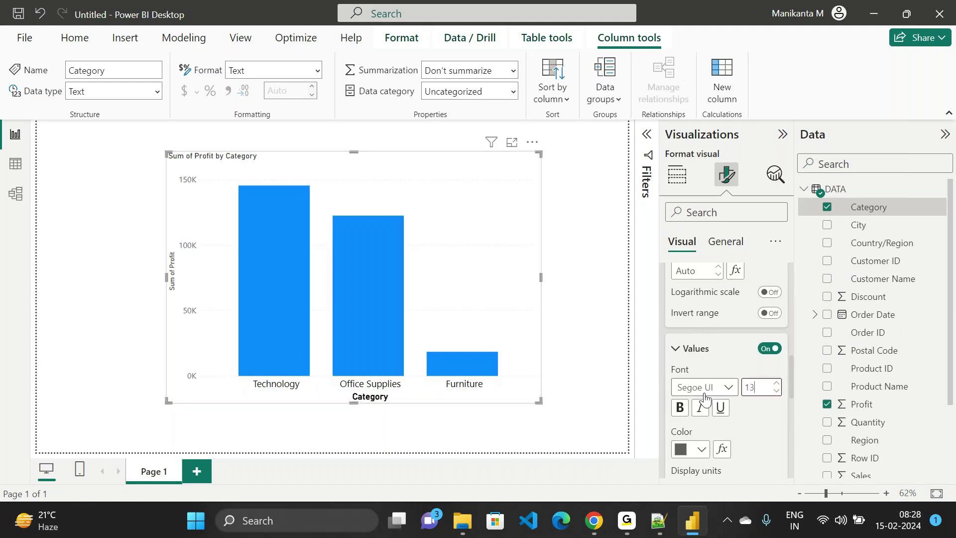
left_click(698, 450)
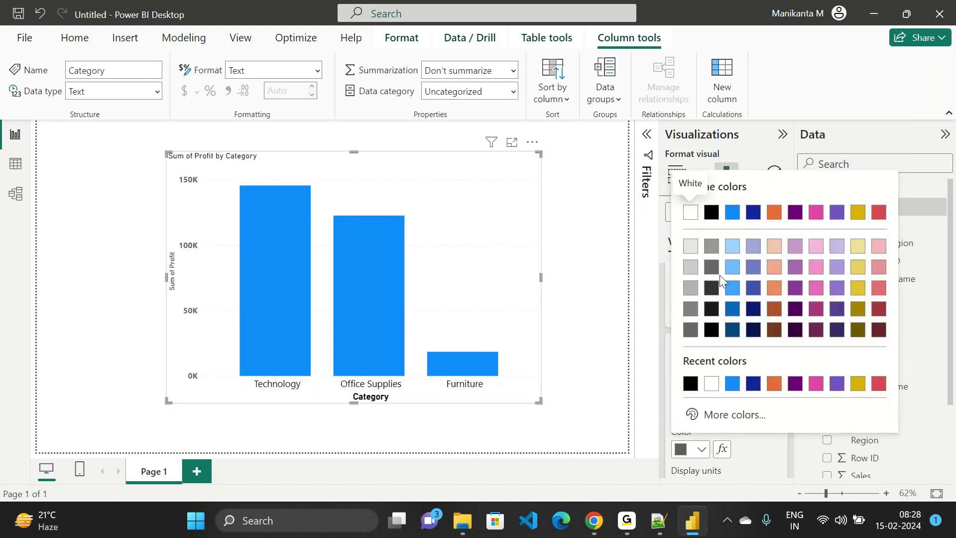
left_click(711, 212)
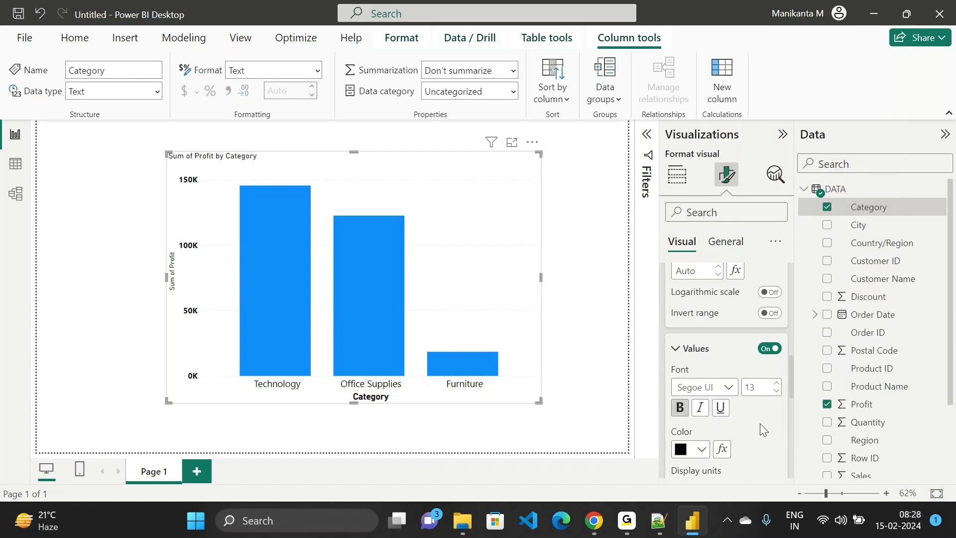
Set the chart's Y-axis title font to Arial Black, size 16 and bold, keeping the title text on Auto
scroll(757, 430, "down", 5)
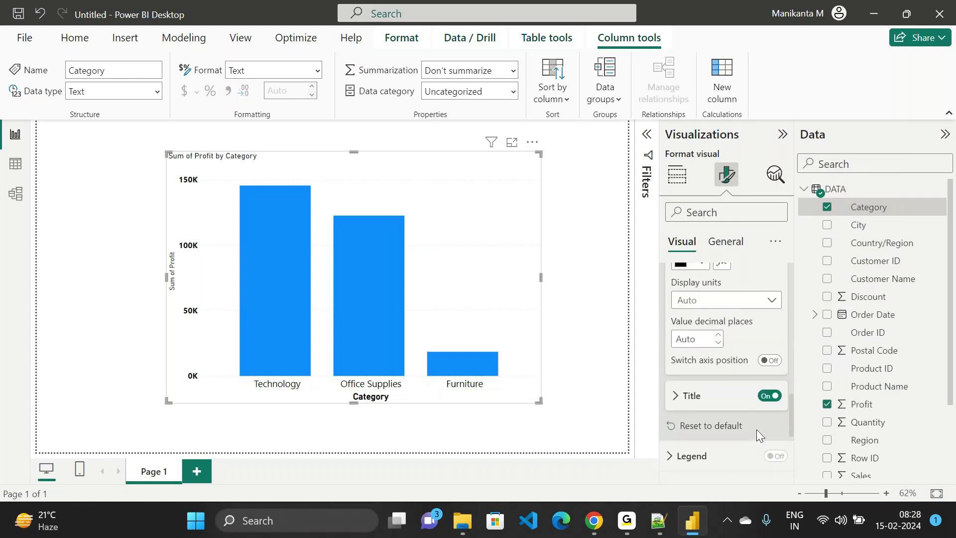
scroll(756, 429, "down", 2)
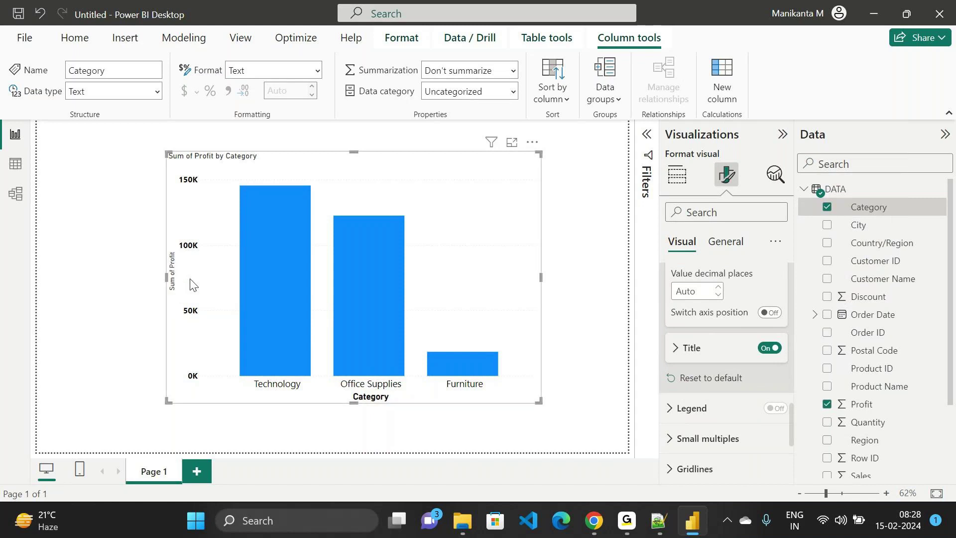
left_click(688, 347)
scroll(709, 423, "down", 5)
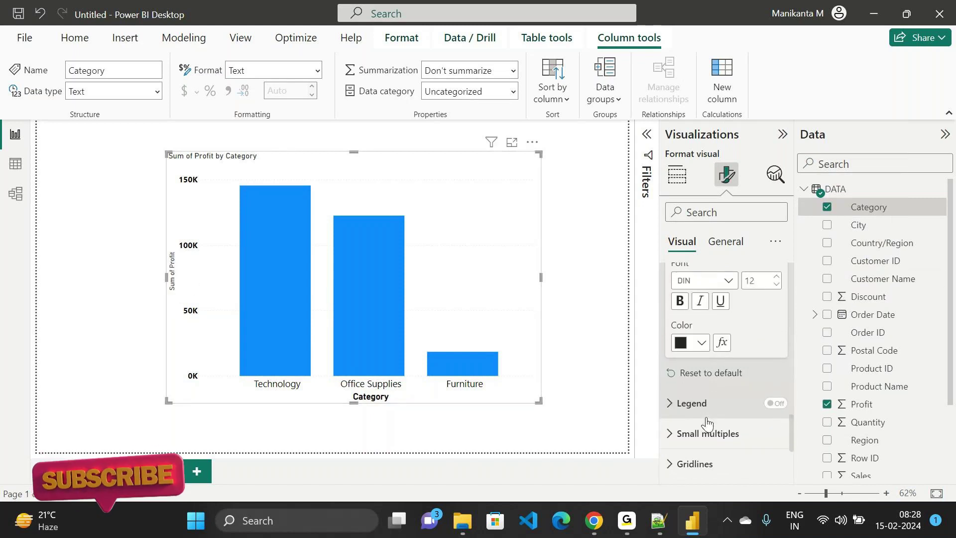
scroll(707, 423, "up", 2)
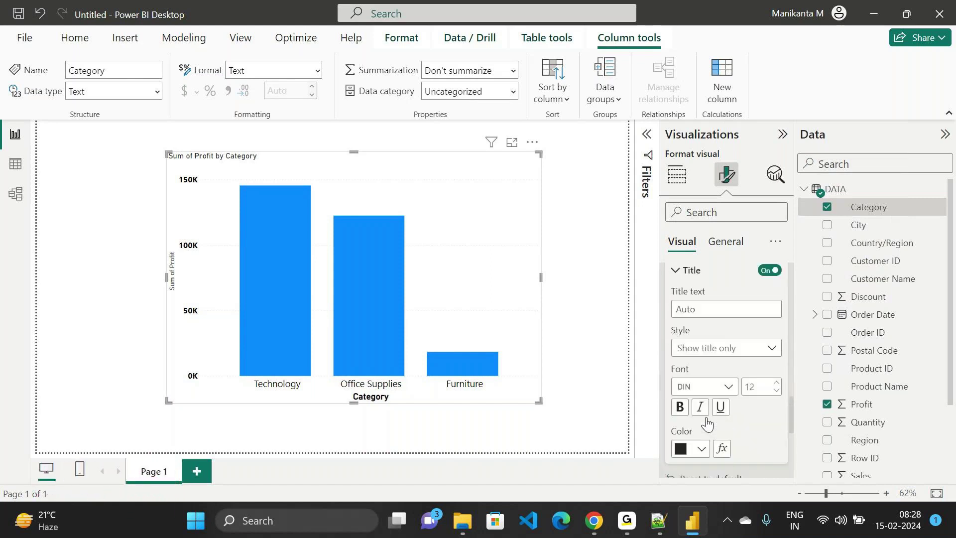
left_click(728, 389)
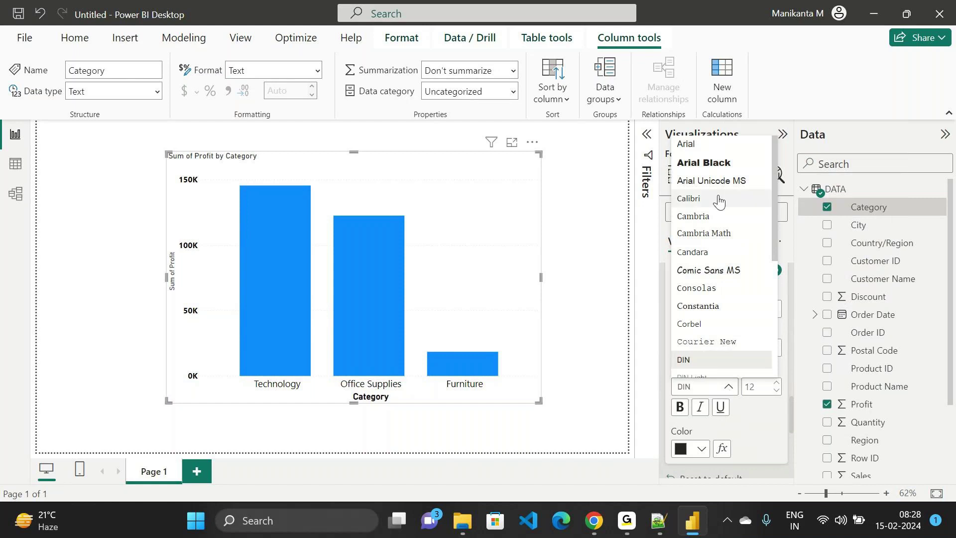
left_click(717, 163)
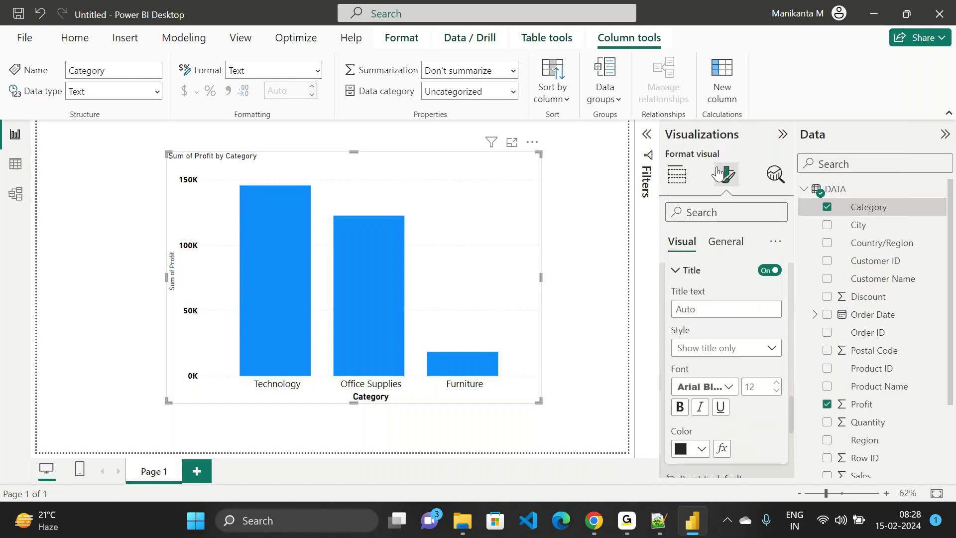
type("1")
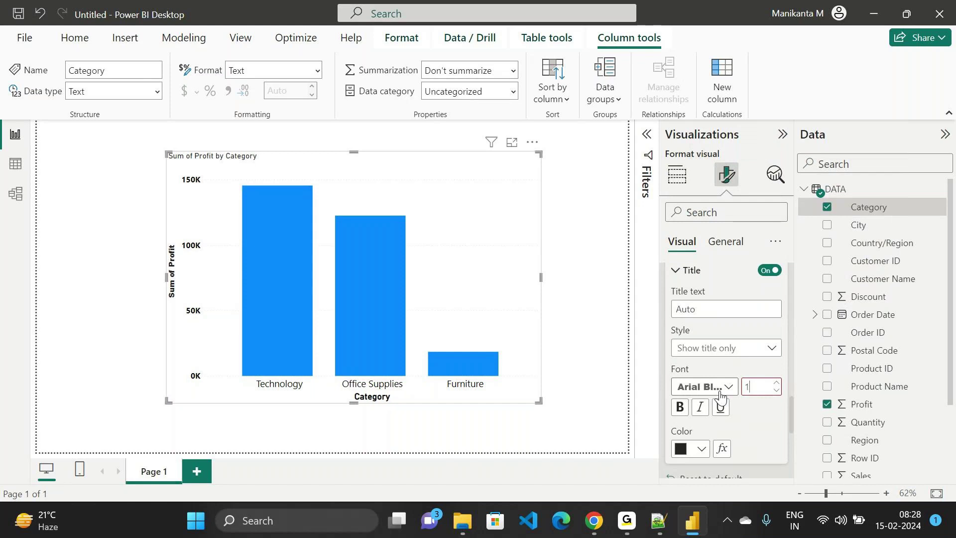
type("6")
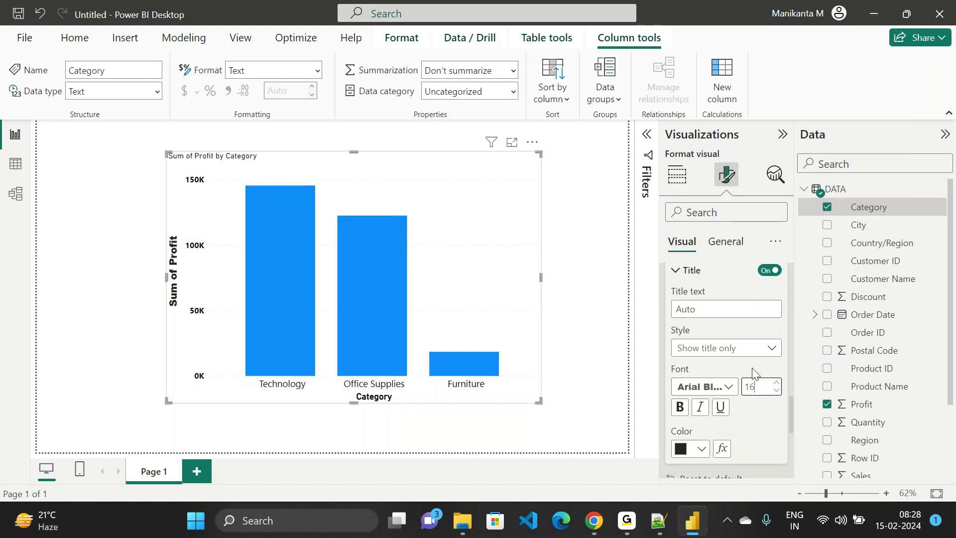
left_click(680, 408)
Collapse the Y-axis and X-axis formatting sections along with their values and title settings
scroll(749, 422, "up", 2)
scroll(748, 422, "up", 5)
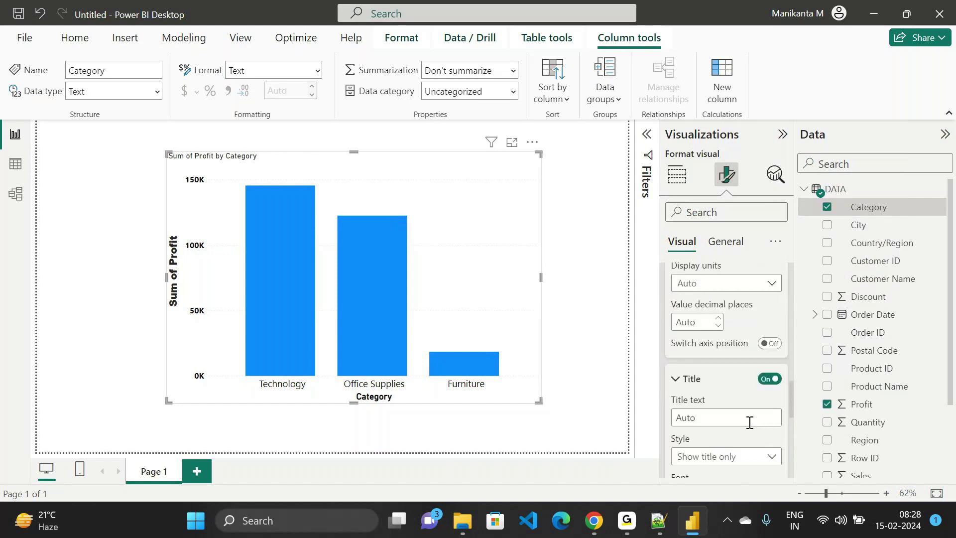
left_click(674, 438)
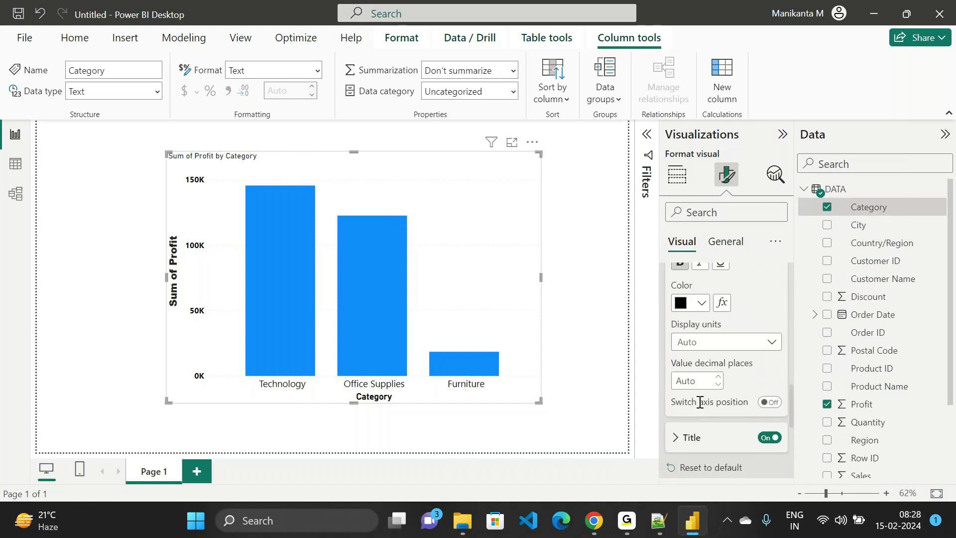
scroll(698, 401, "up", 6)
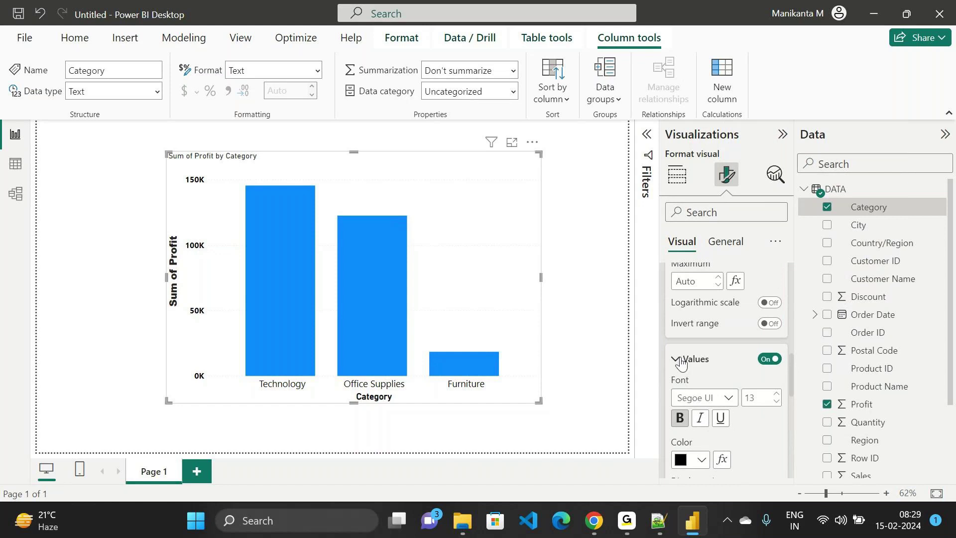
left_click(681, 364)
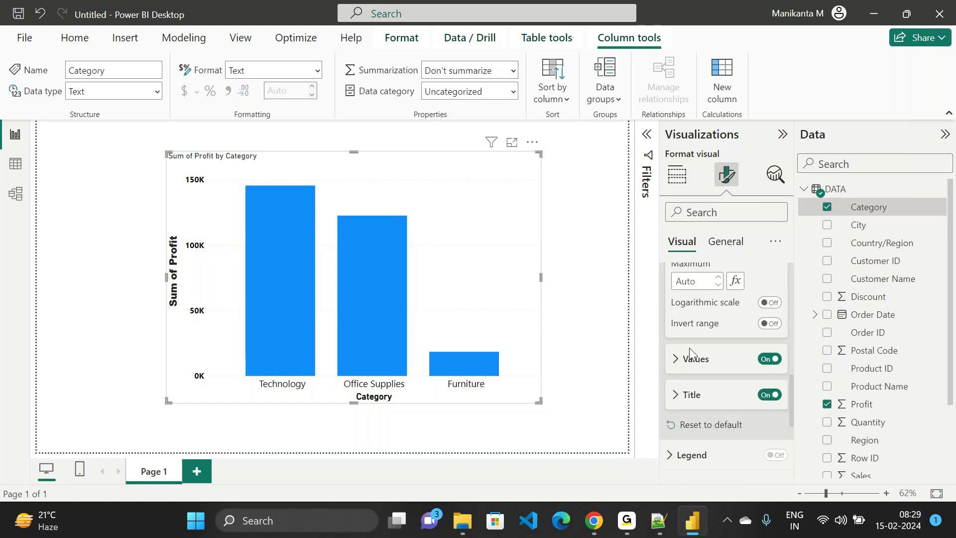
scroll(689, 347, "up", 4)
left_click(706, 321)
scroll(710, 332, "up", 2)
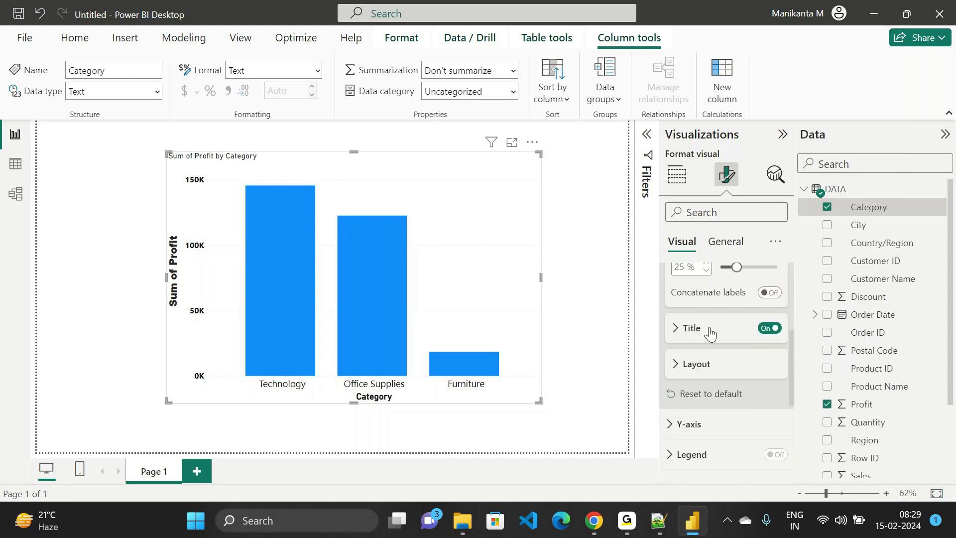
scroll(707, 331, "up", 3)
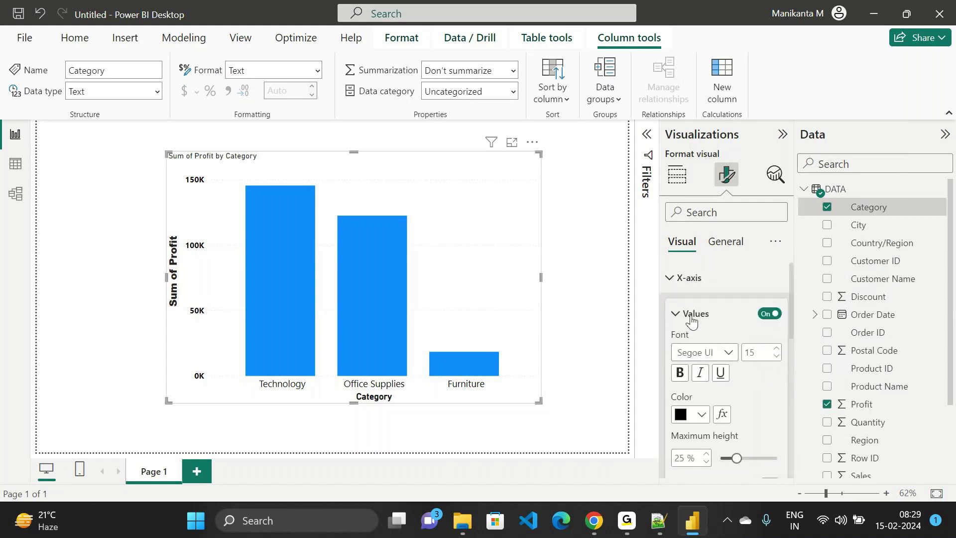
left_click(691, 324)
left_click(687, 283)
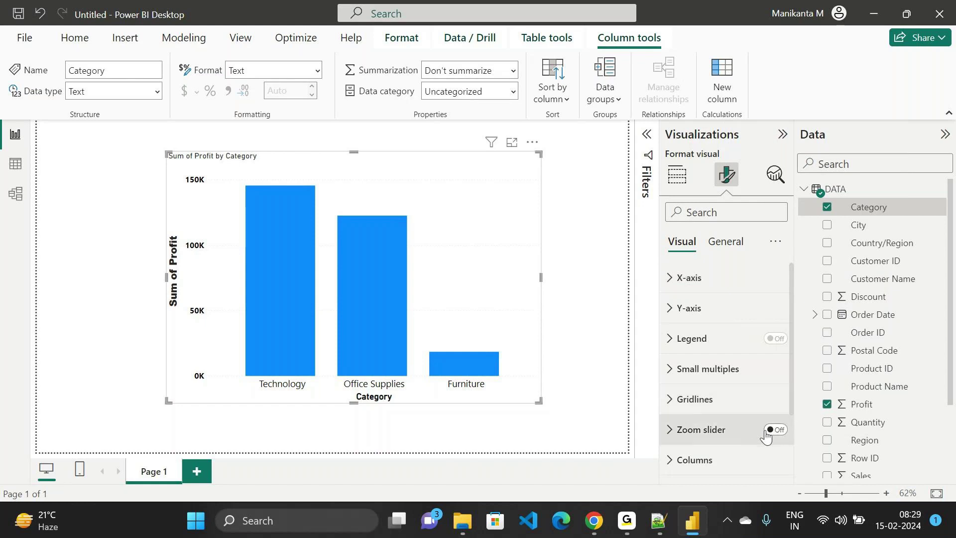
Look over the chart's general formatting categories and turn on data labels for the columns
scroll(720, 420, "down", 2)
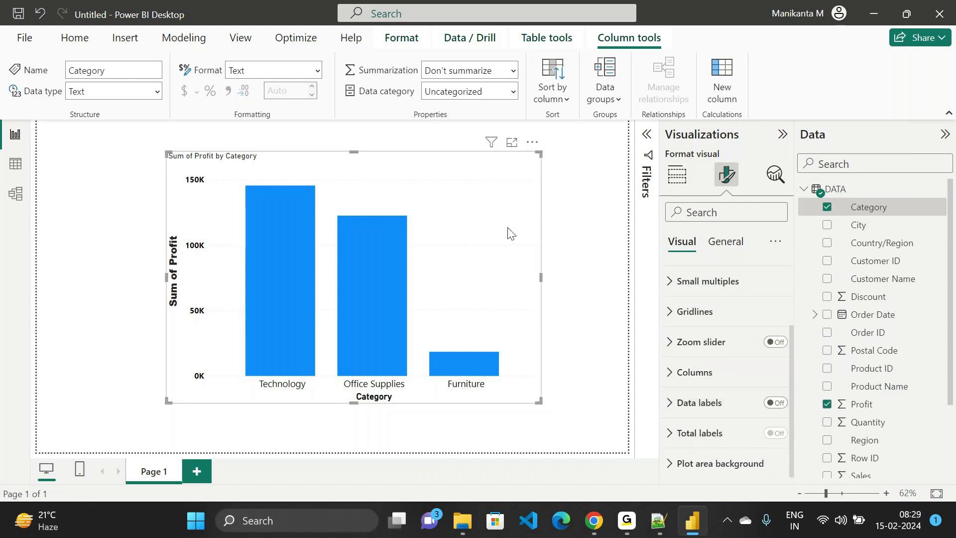
left_click(730, 245)
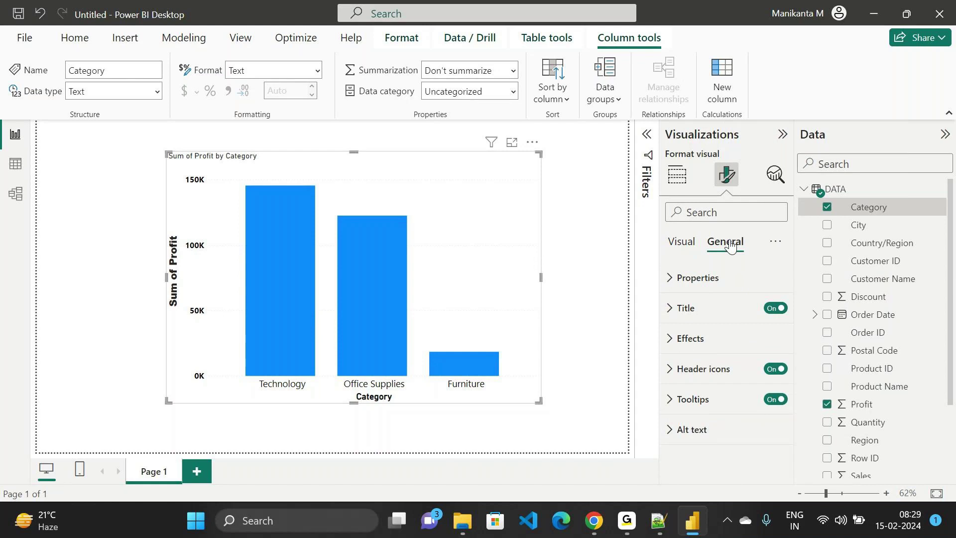
left_click(677, 250)
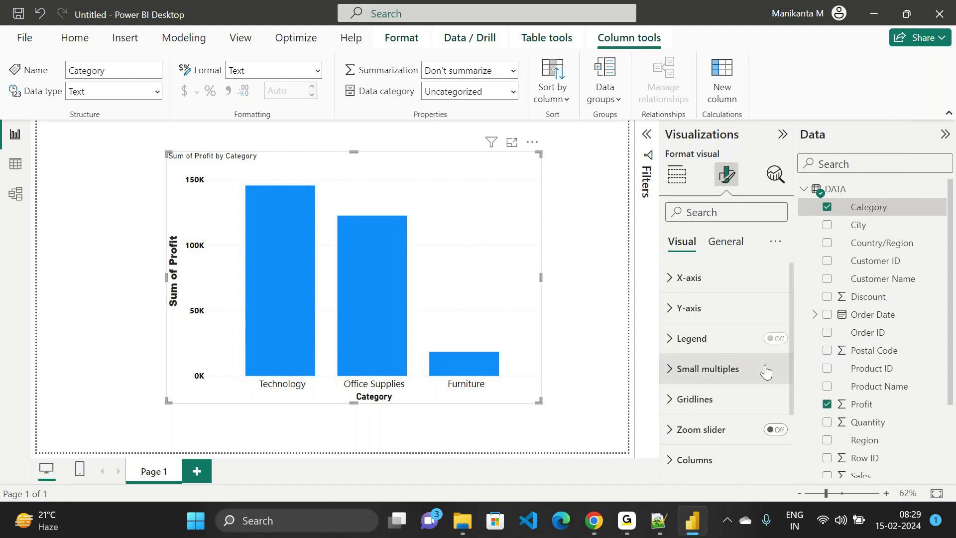
scroll(765, 370, "down", 3)
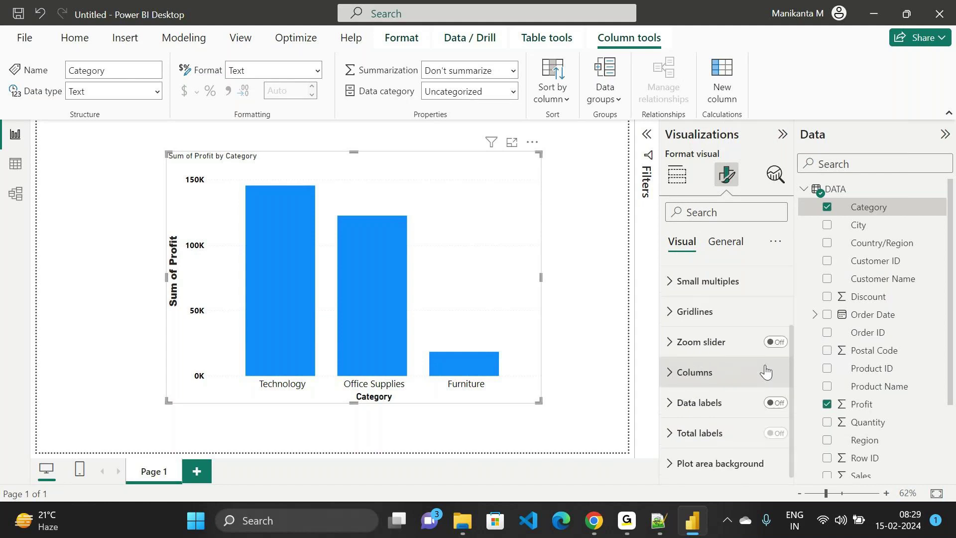
left_click(773, 403)
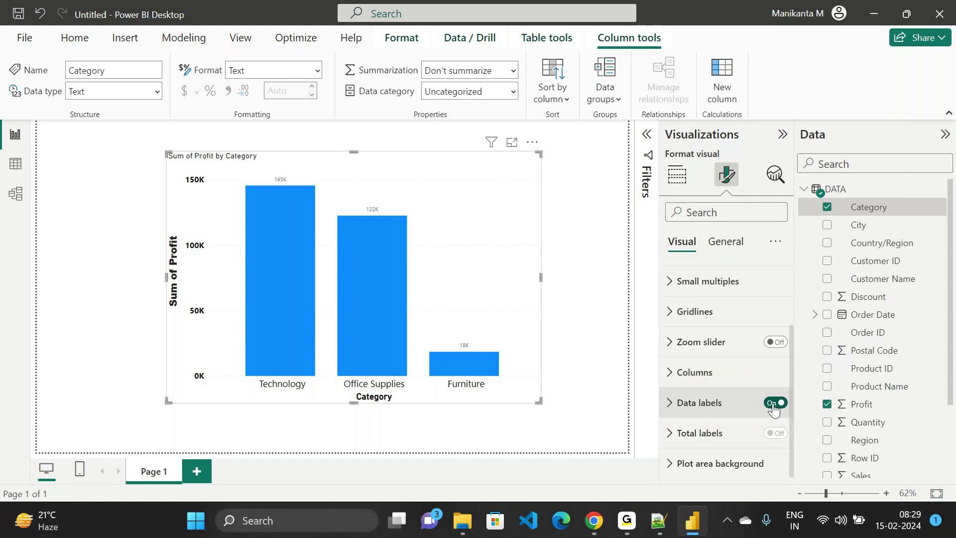
Review the data label orientation, position and overflow options, and compare the Technology column's label with its tooltip
left_click(670, 402)
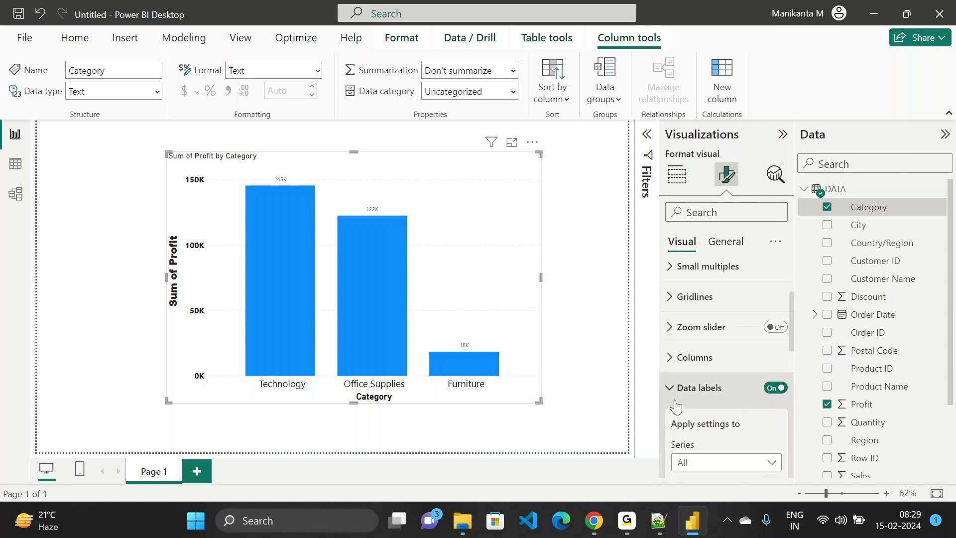
scroll(675, 405, "down", 5)
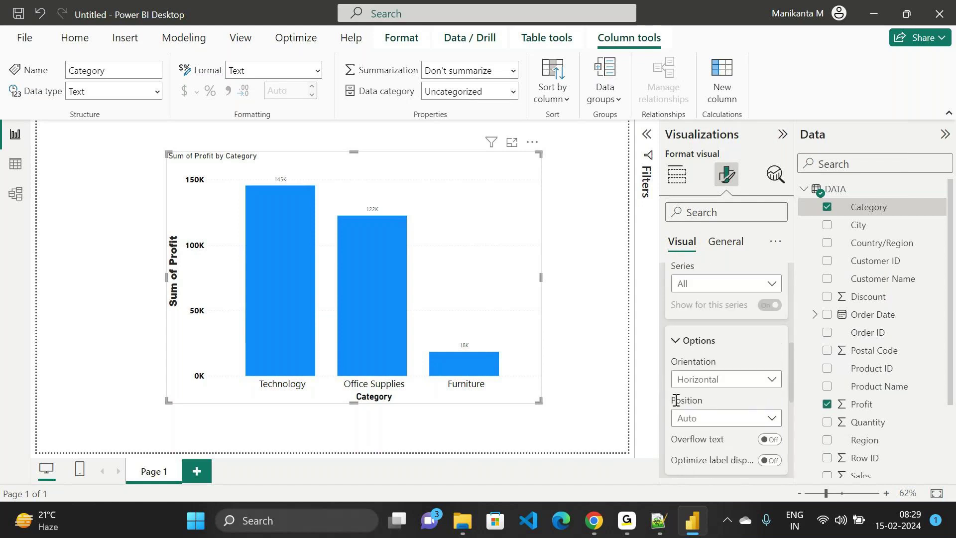
scroll(676, 401, "down", 2)
scroll(675, 400, "down", 1)
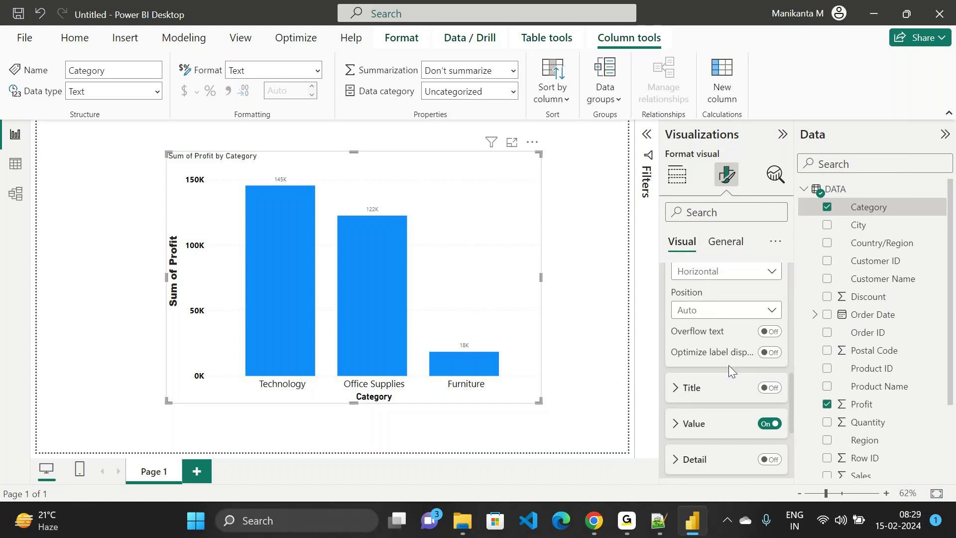
scroll(728, 365, "up", 2)
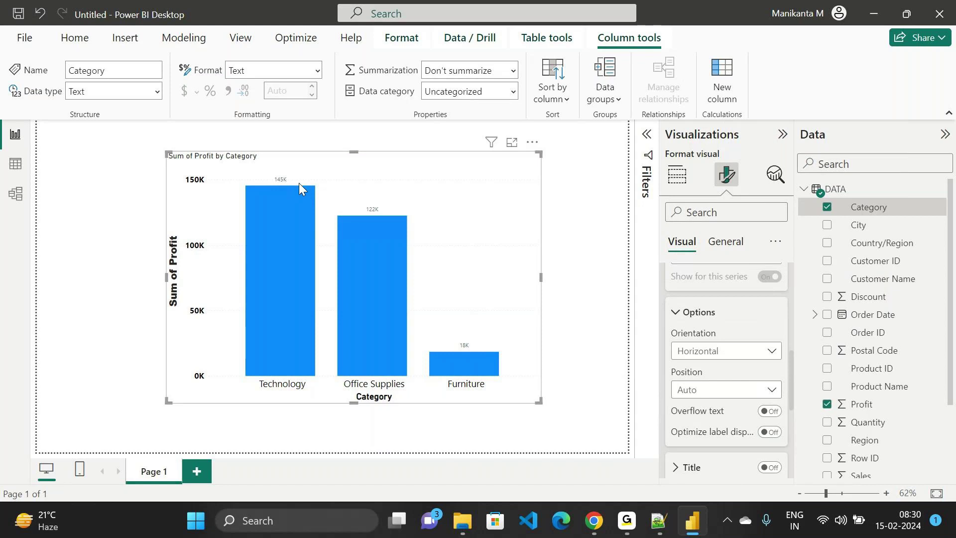
mouse_move(297, 205)
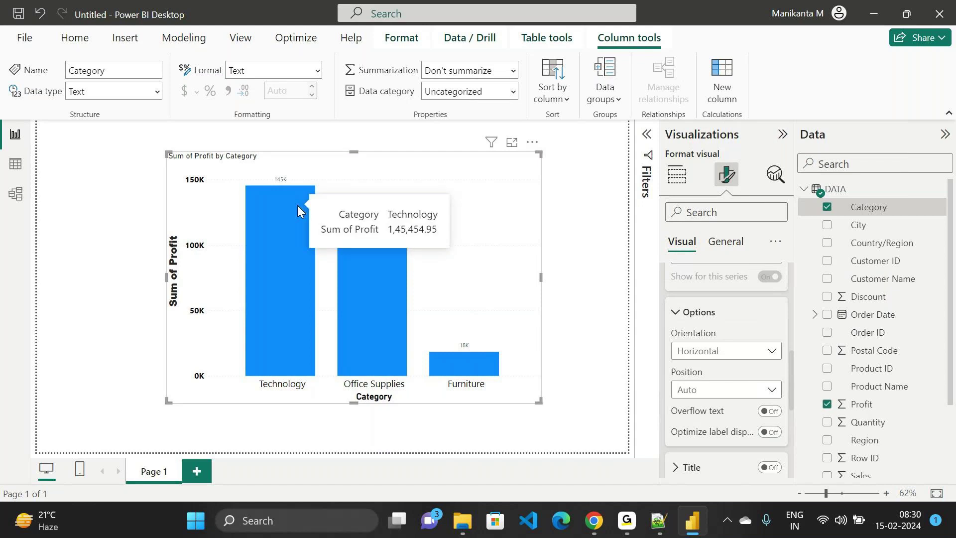
Preview the data label title by turning it on and switching it back off
scroll(711, 319, "up", 2)
scroll(711, 322, "up", 2)
scroll(710, 320, "down", 4)
scroll(718, 341, "down", 2)
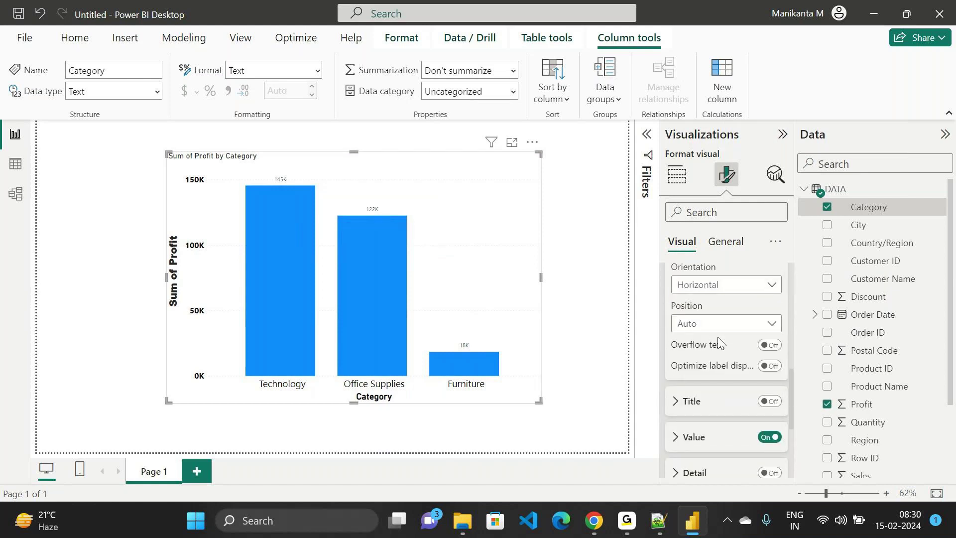
left_click(772, 403)
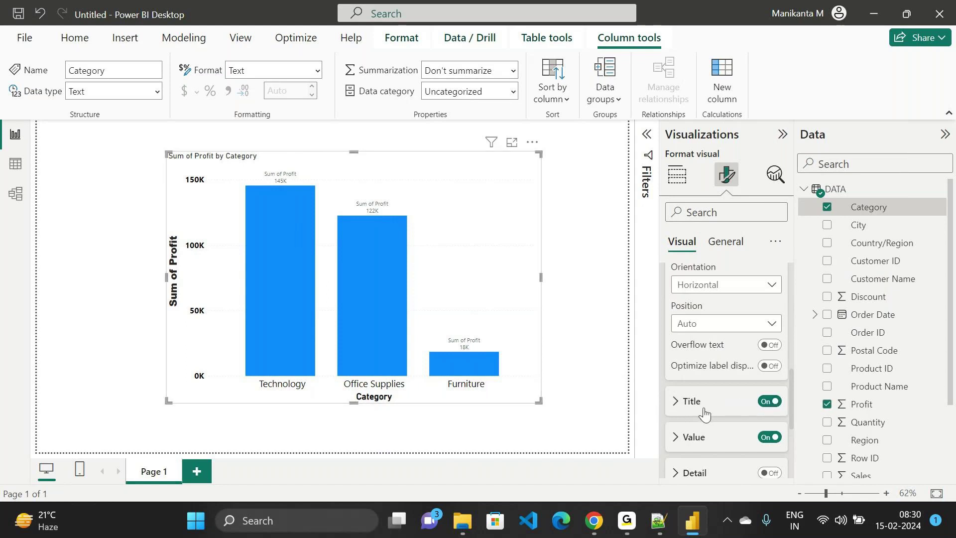
scroll(730, 410, "down", 1)
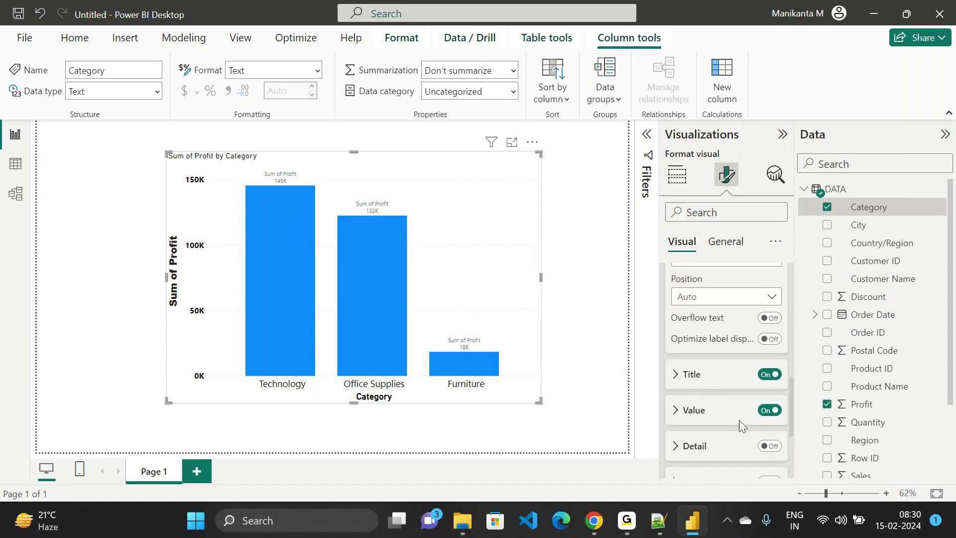
left_click(767, 378)
Try out the data label detail and background options one at a time, switching each back off
scroll(729, 382, "up", 4)
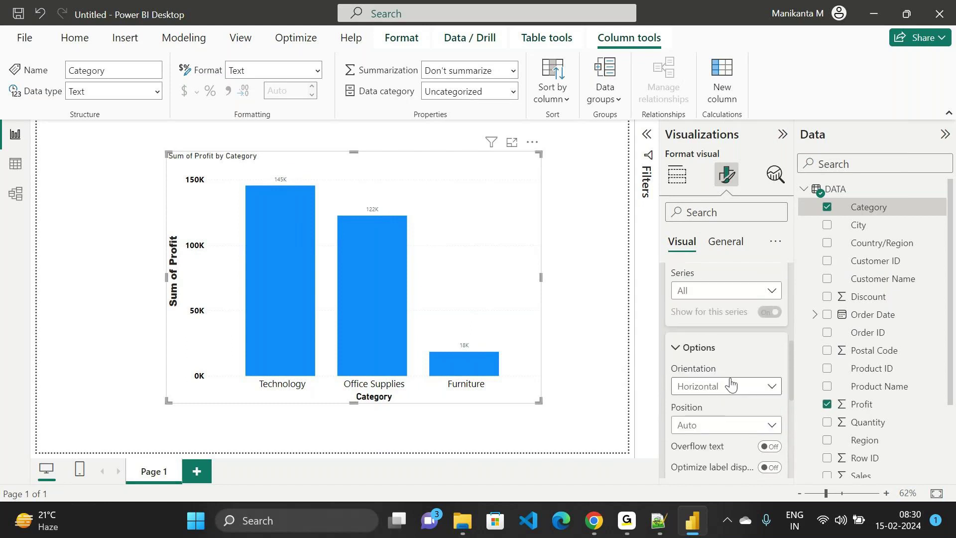
scroll(730, 382, "up", 3)
scroll(730, 382, "down", 6)
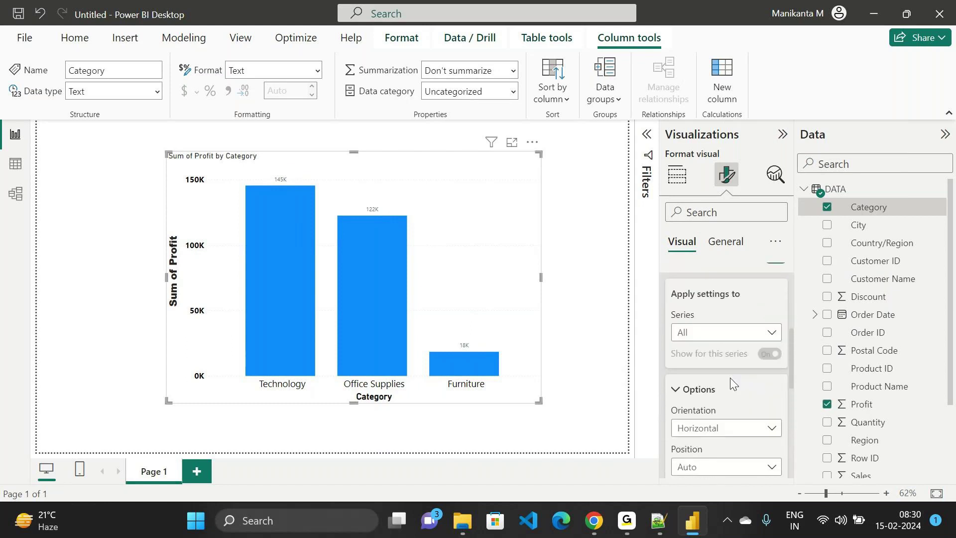
scroll(700, 386, "down", 3)
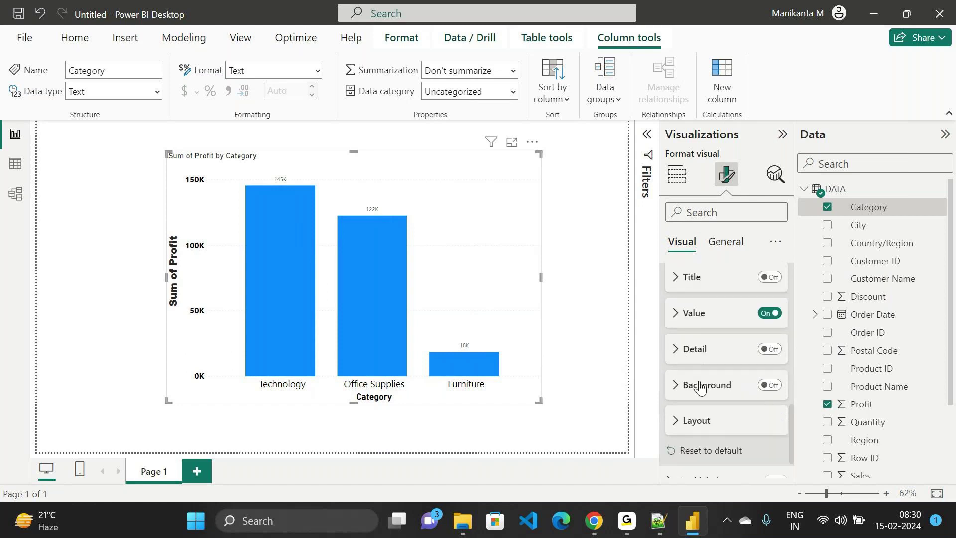
scroll(700, 386, "down", 1)
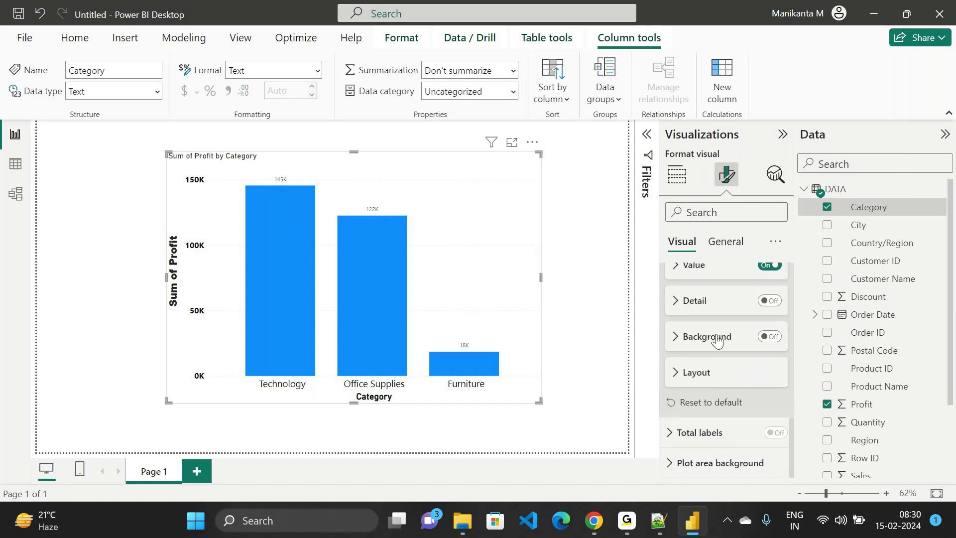
left_click(766, 301)
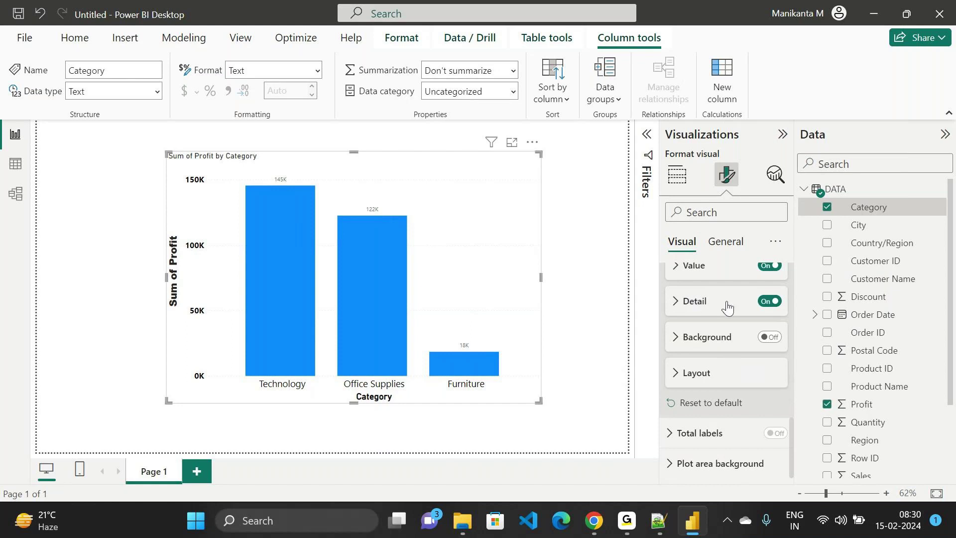
left_click(770, 304)
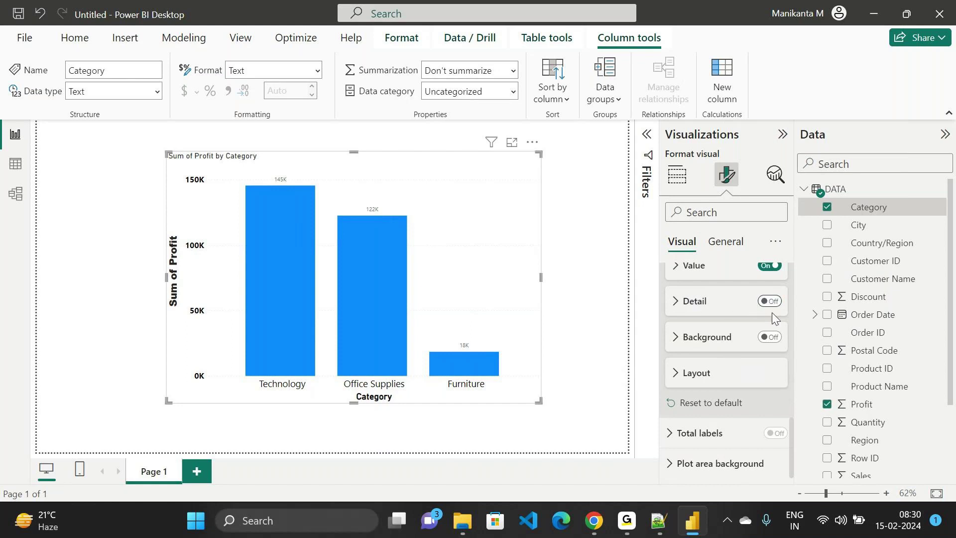
left_click(776, 338)
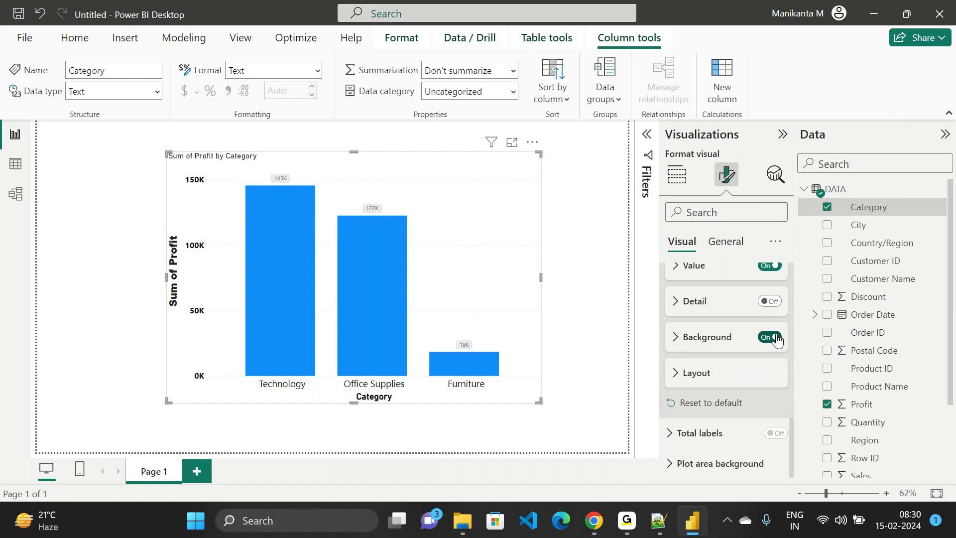
left_click(776, 338)
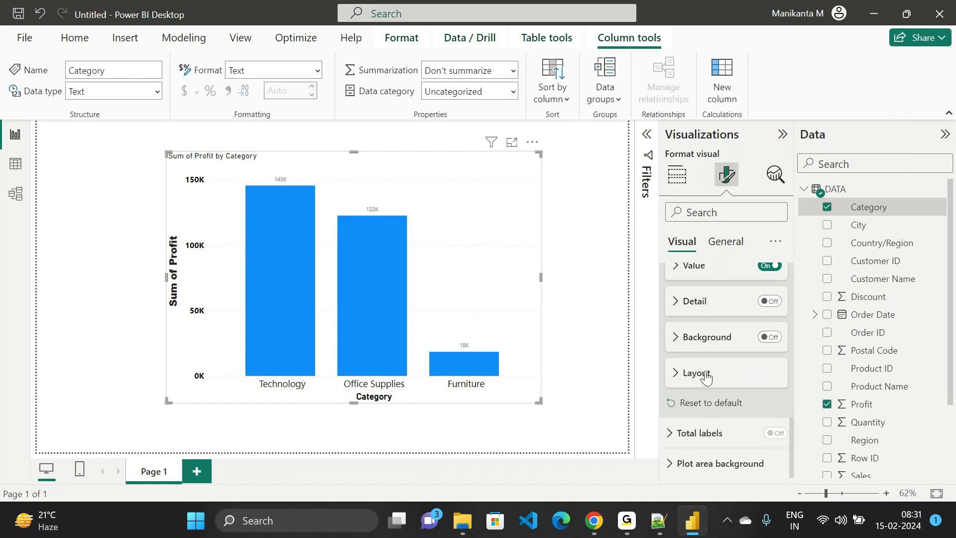
scroll(722, 369, "up", 3)
scroll(723, 366, "up", 2)
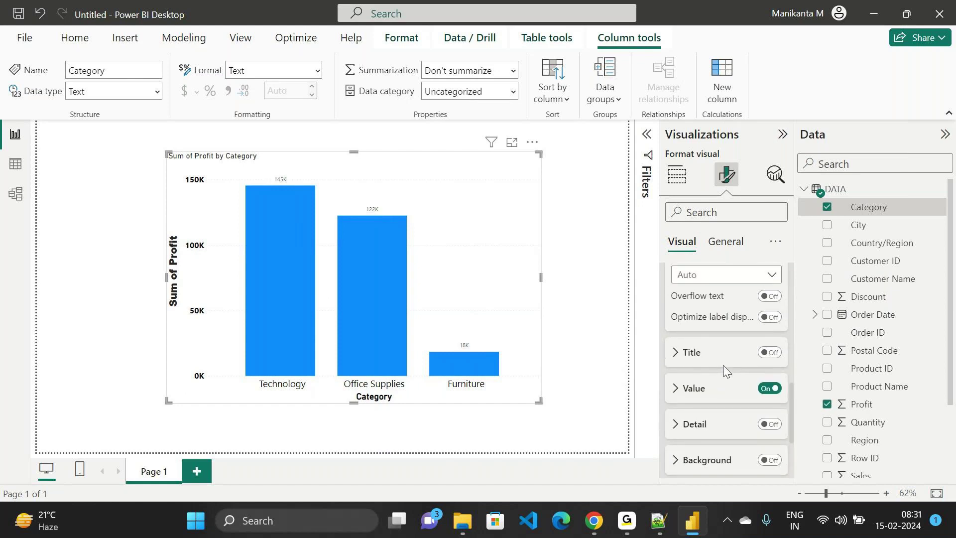
scroll(724, 371, "up", 2)
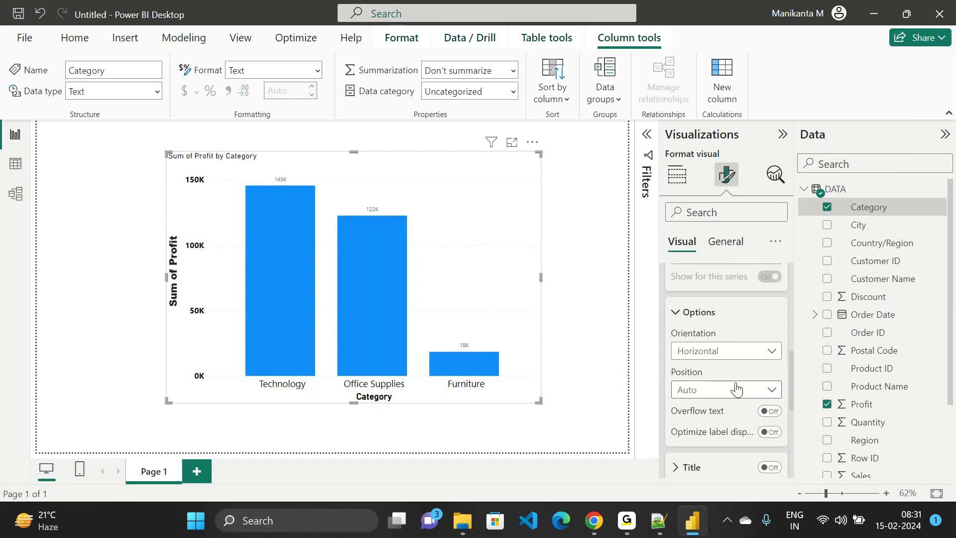
scroll(736, 384, "down", 5)
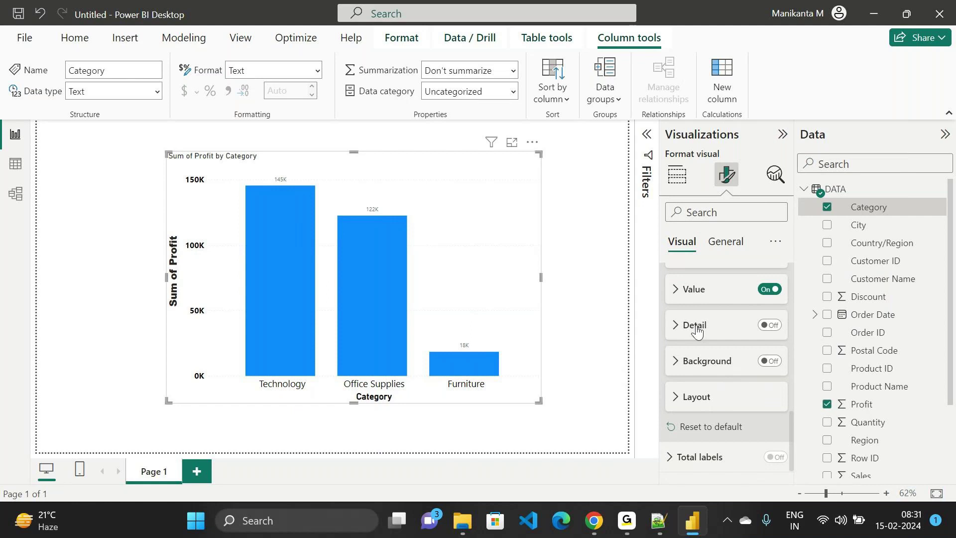
scroll(711, 359, "down", 1)
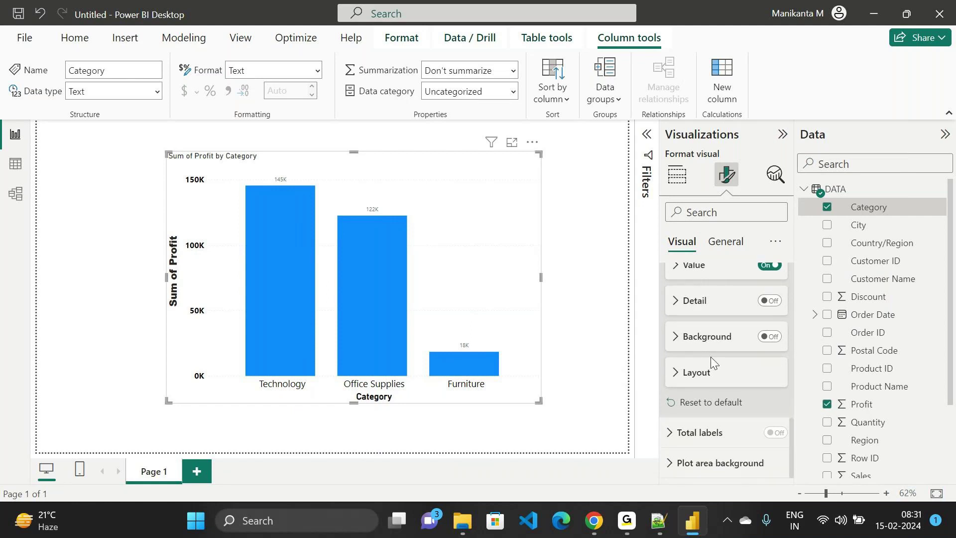
Format the chart's data label values with font size 13, bold, and black color
scroll(701, 312, "up", 2)
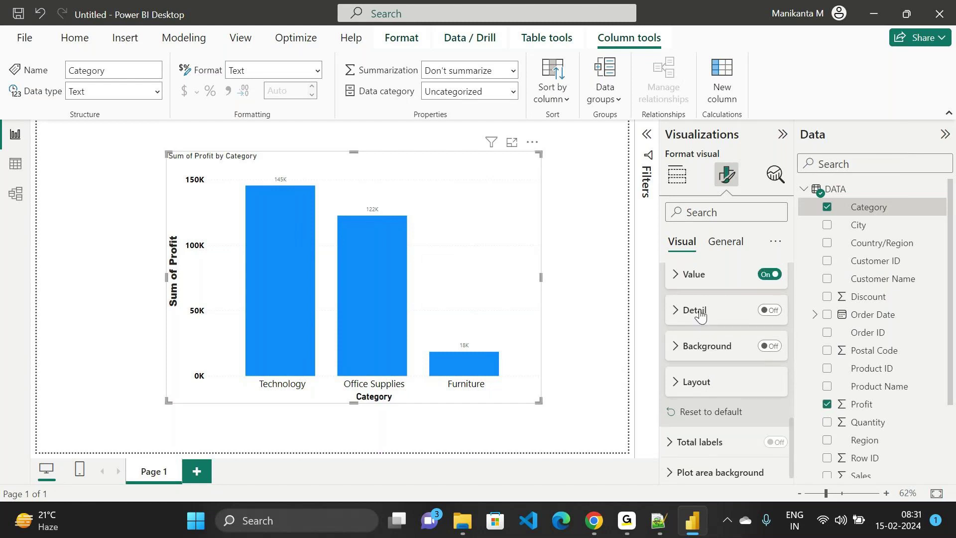
left_click(692, 311)
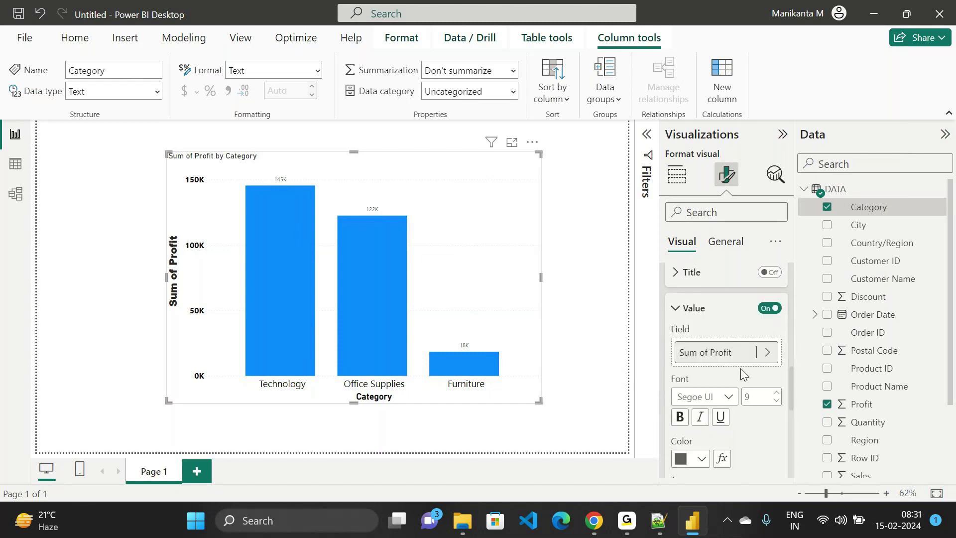
scroll(742, 368, "down", 2)
left_click(752, 343)
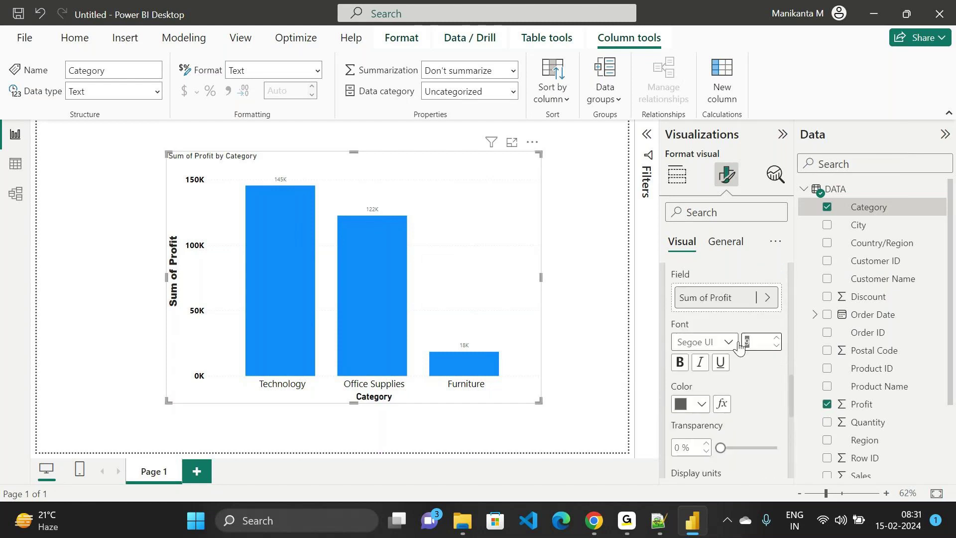
type("13")
left_click(680, 362)
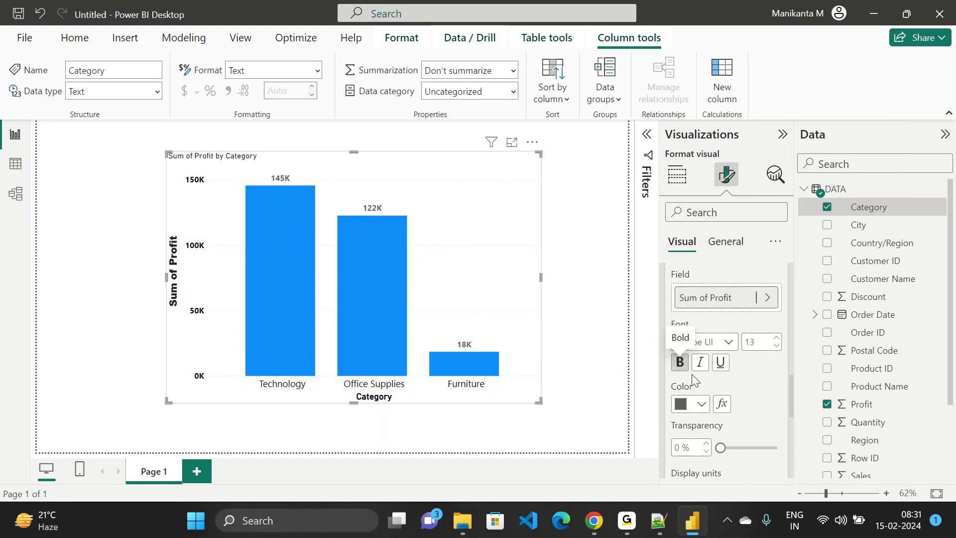
left_click(692, 403)
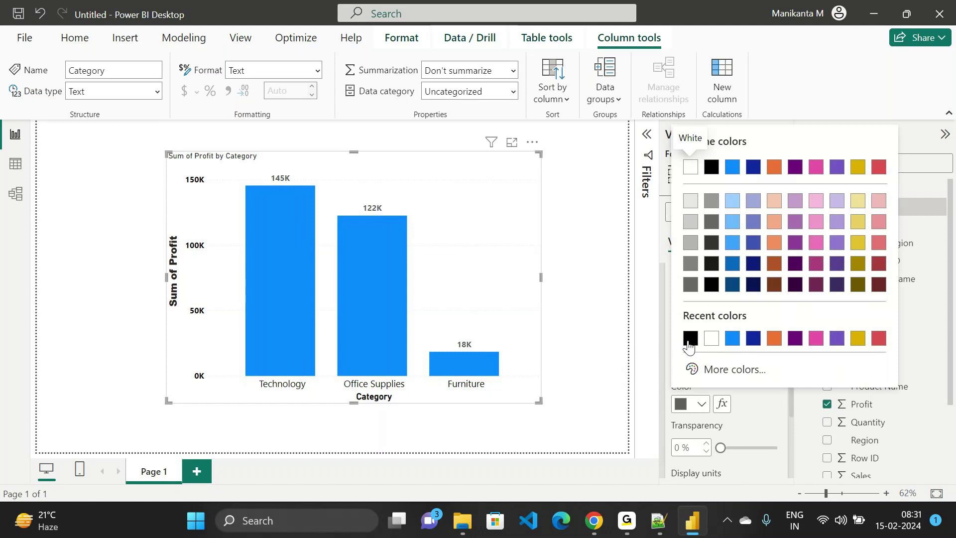
left_click(690, 339)
Review the remaining data label value options and collapse the Data labels settings
scroll(732, 395, "down", 2)
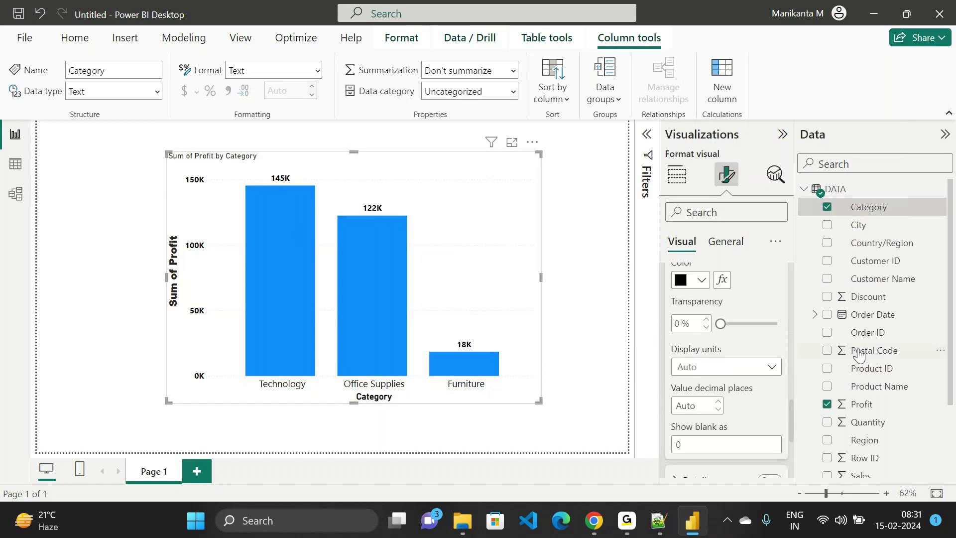
scroll(742, 384, "up", 3)
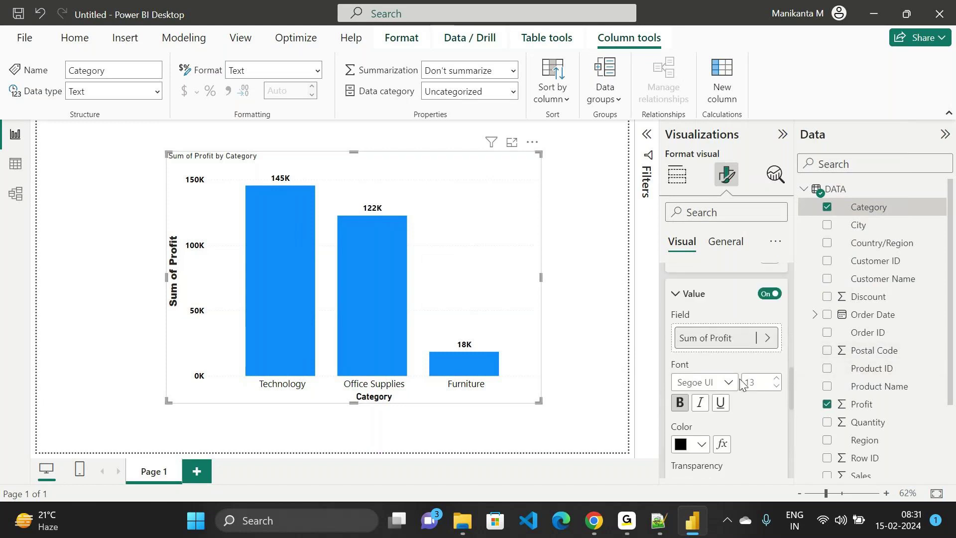
scroll(722, 348, "up", 1)
left_click(694, 302)
scroll(715, 330, "up", 4)
left_click(701, 322)
scroll(700, 324, "up", 4)
left_click(700, 322)
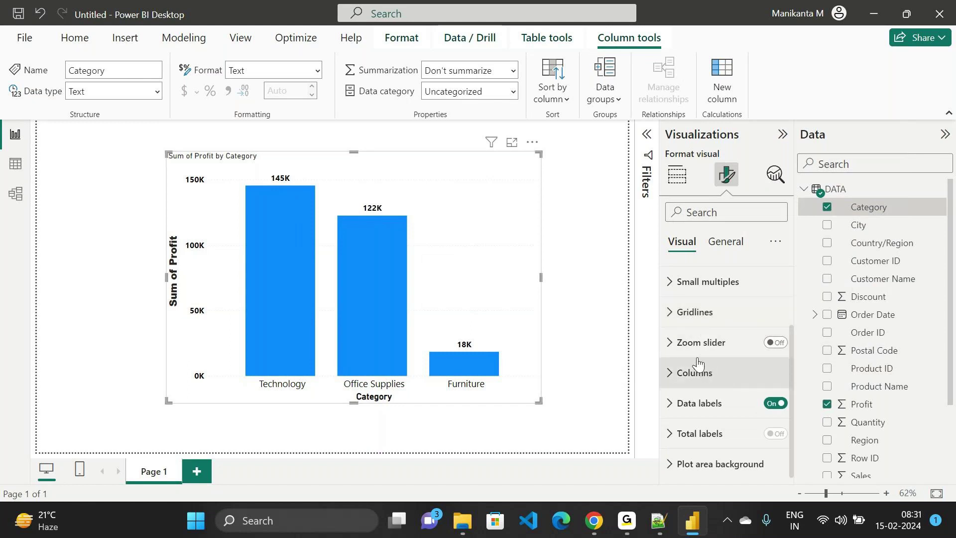
scroll(719, 321, "up", 3)
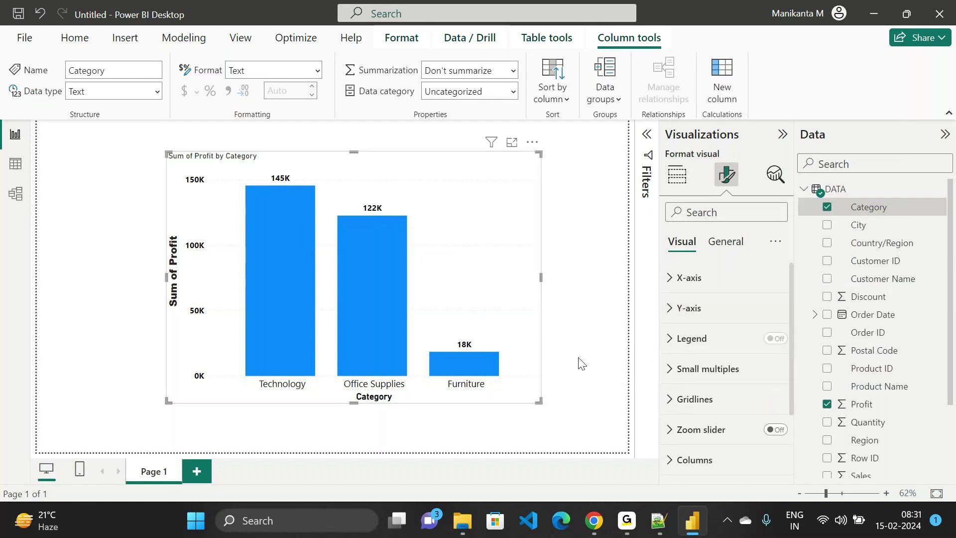
left_click(707, 369)
scroll(720, 396, "down", 3)
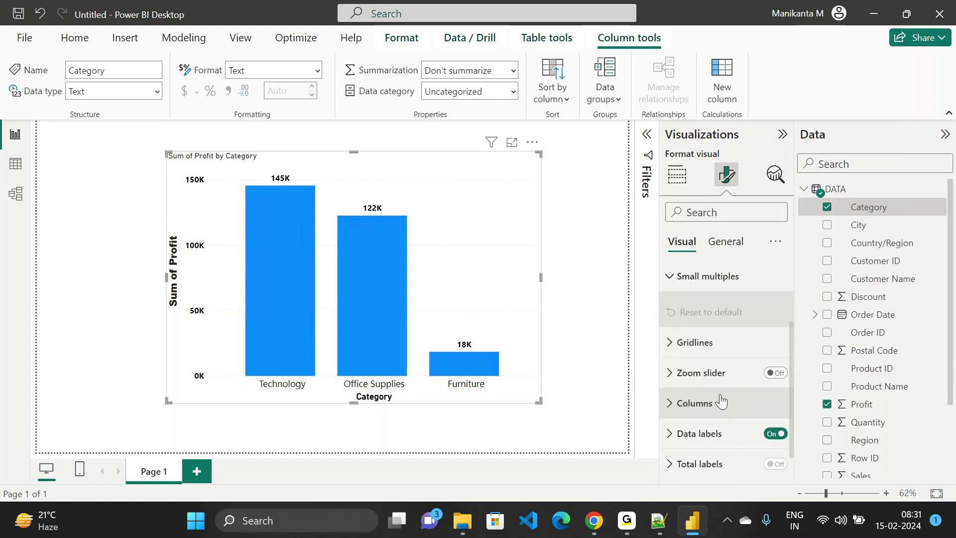
scroll(689, 342, "up", 2)
left_click(683, 342)
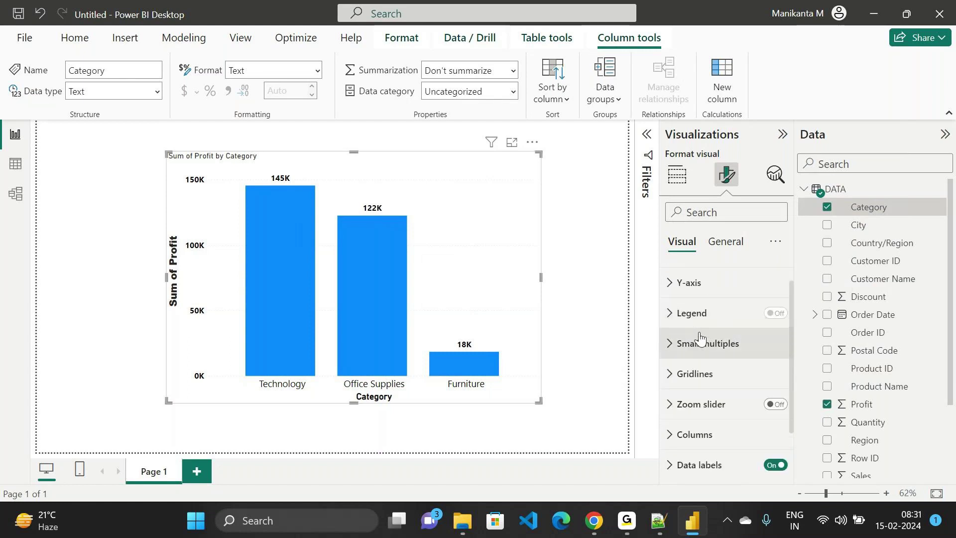
Set the chart's horizontal gridlines to black with the Dashed line style
scroll(702, 349, "down", 1)
left_click(690, 323)
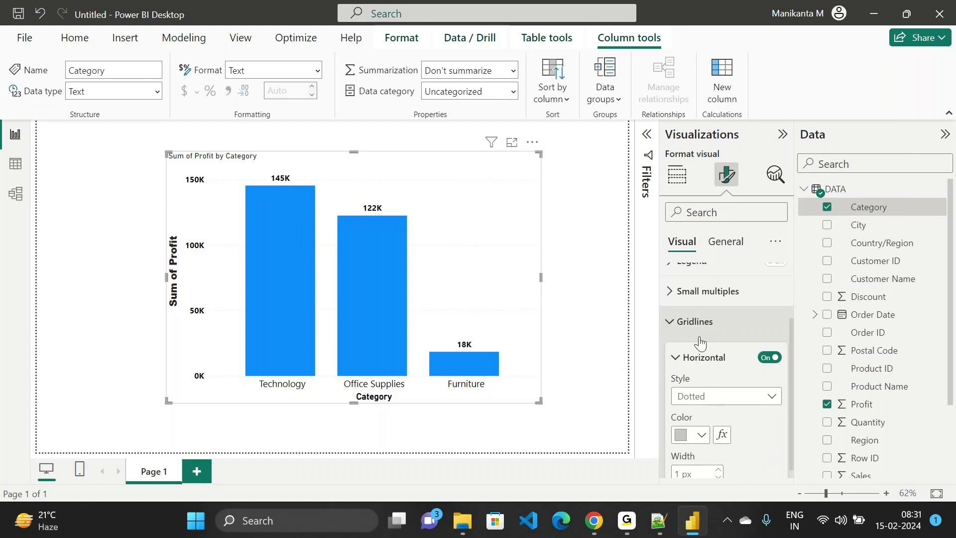
scroll(699, 343, "down", 2)
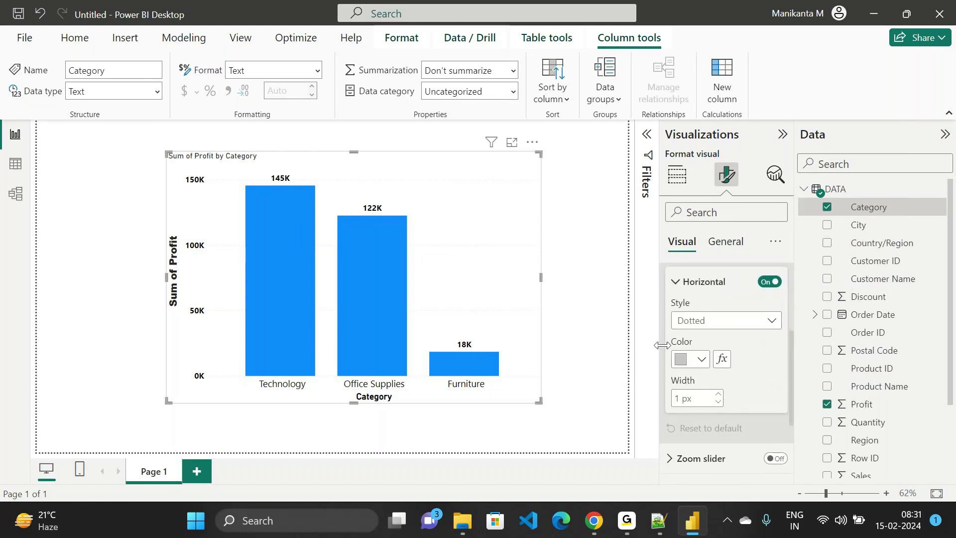
left_click(702, 360)
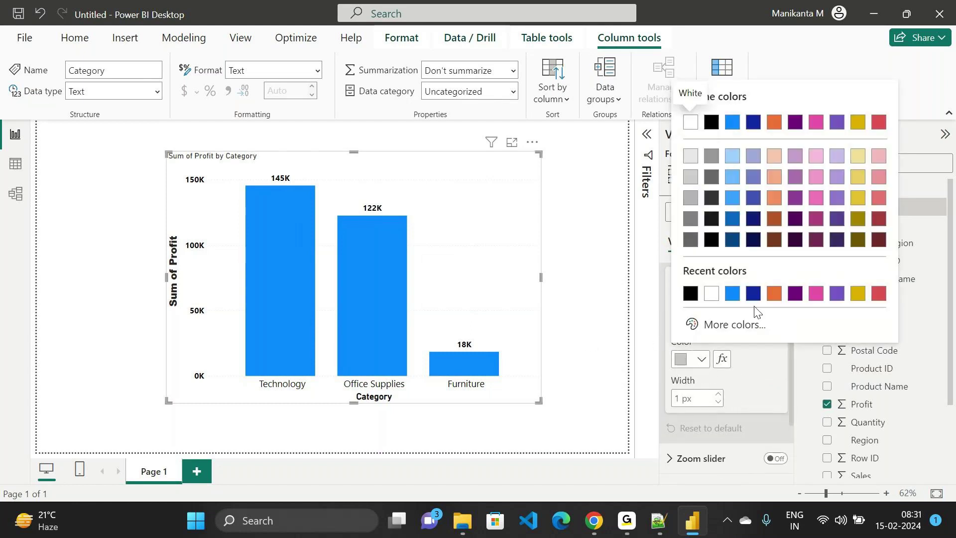
left_click(695, 297)
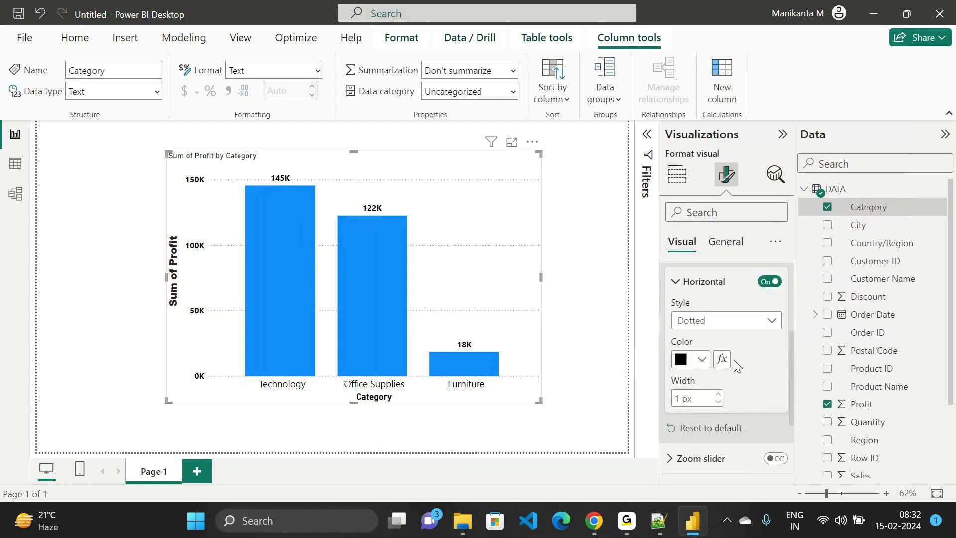
left_click(743, 321)
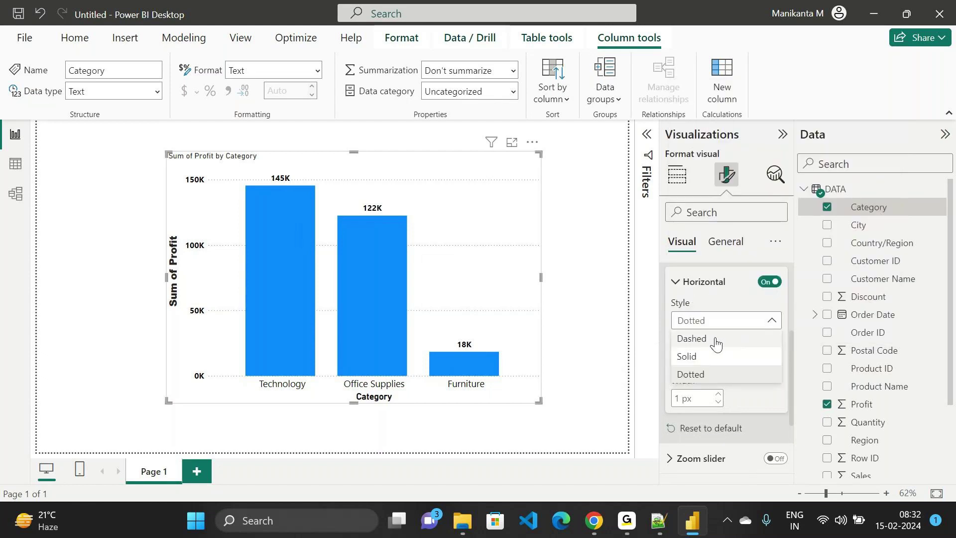
left_click(716, 341)
Try the Solid style on the horizontal gridlines and switch them back to Dashed
left_click(746, 326)
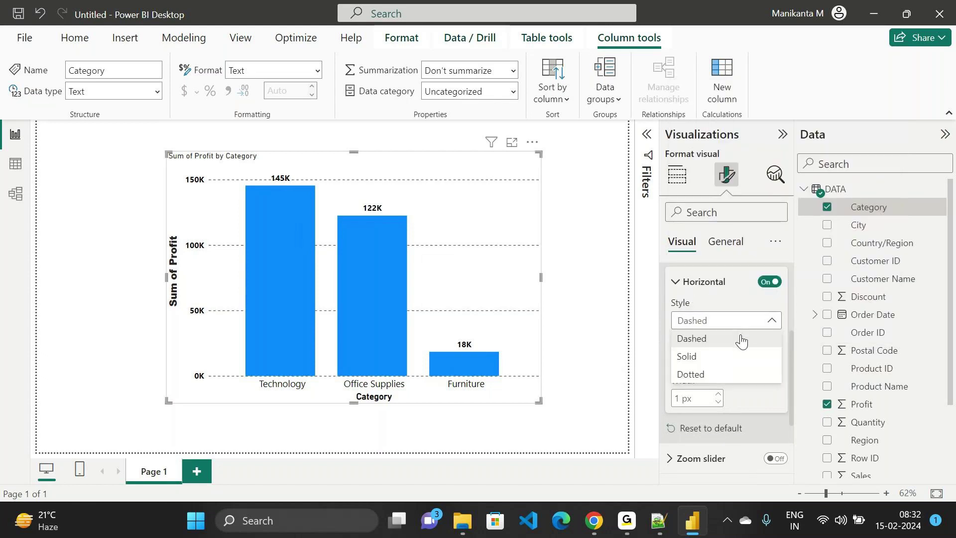
left_click(699, 361)
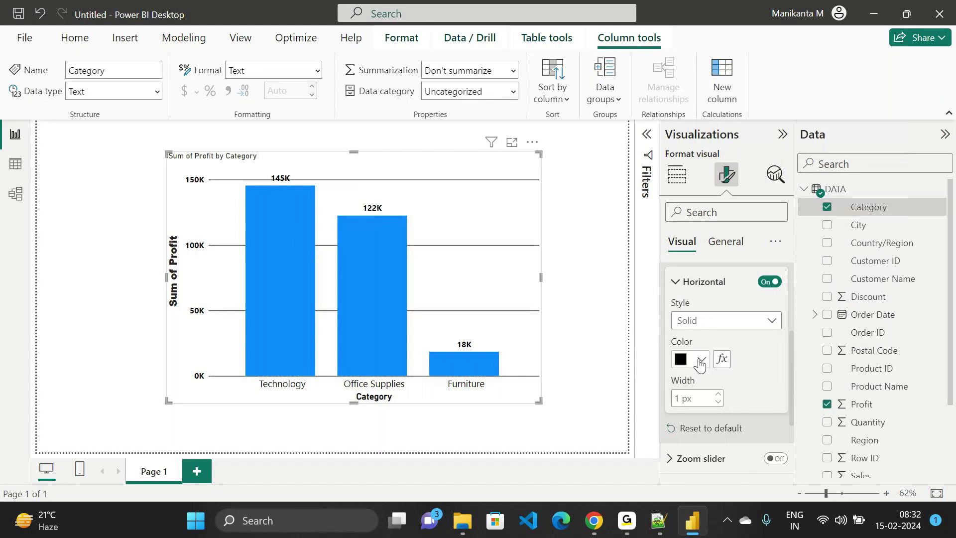
left_click(699, 359)
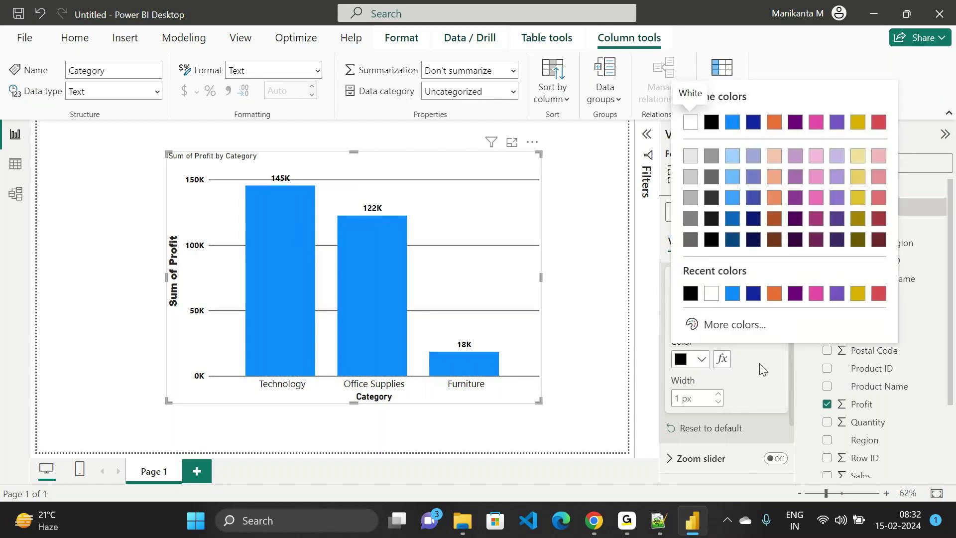
left_click(759, 363)
left_click(746, 324)
left_click(713, 339)
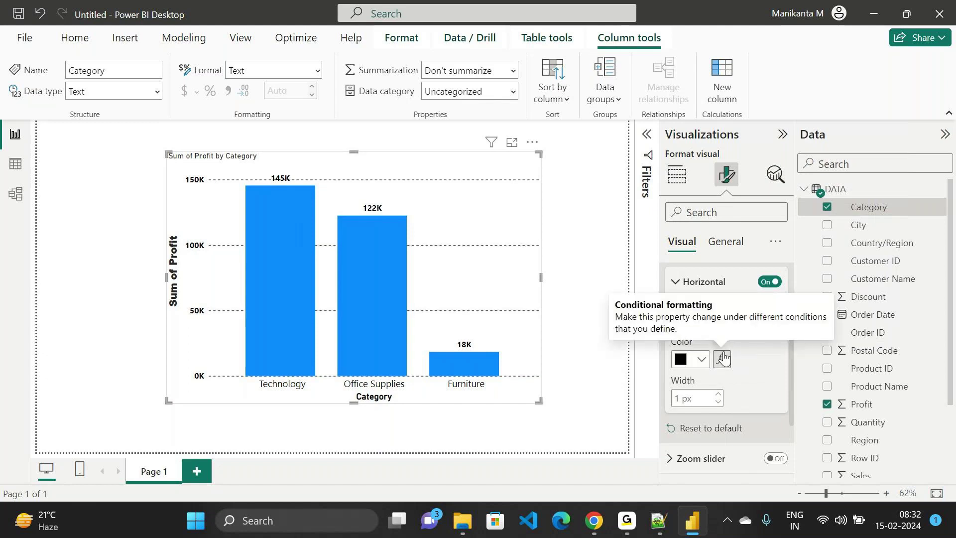
Check the conditional formatting dialog for the horizontal gridline color, close it, and collapse the Gridlines settings
left_click(724, 357)
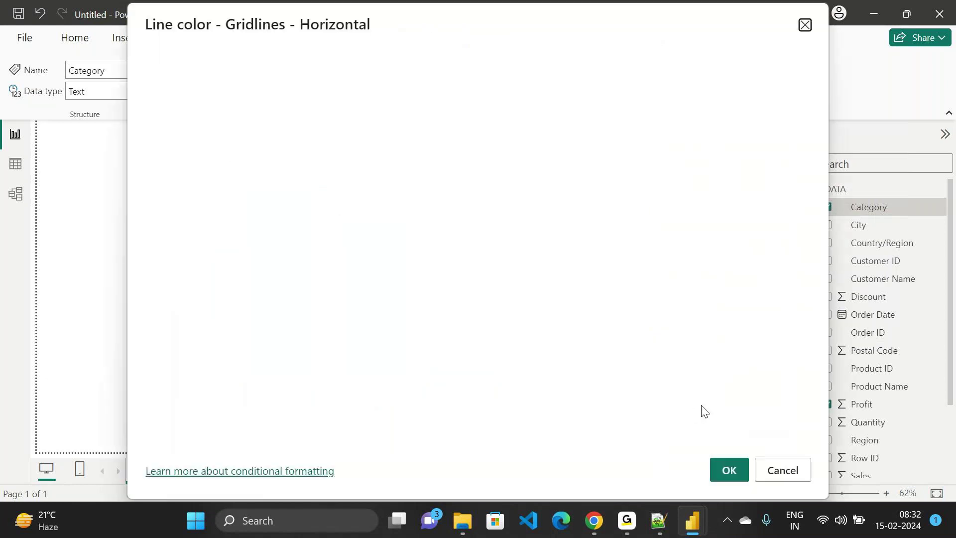
left_click(805, 25)
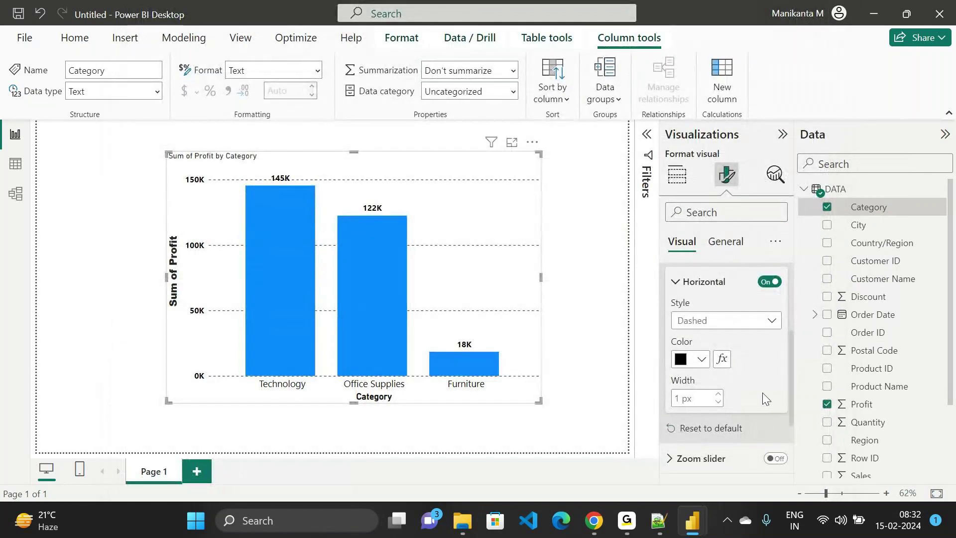
scroll(762, 393, "down", 3)
scroll(762, 393, "up", 4)
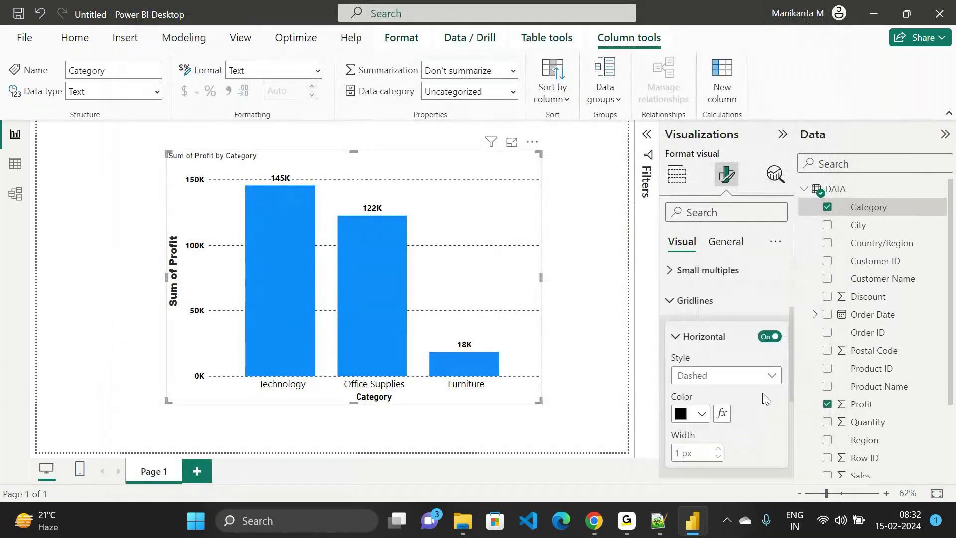
left_click(692, 336)
left_click(694, 302)
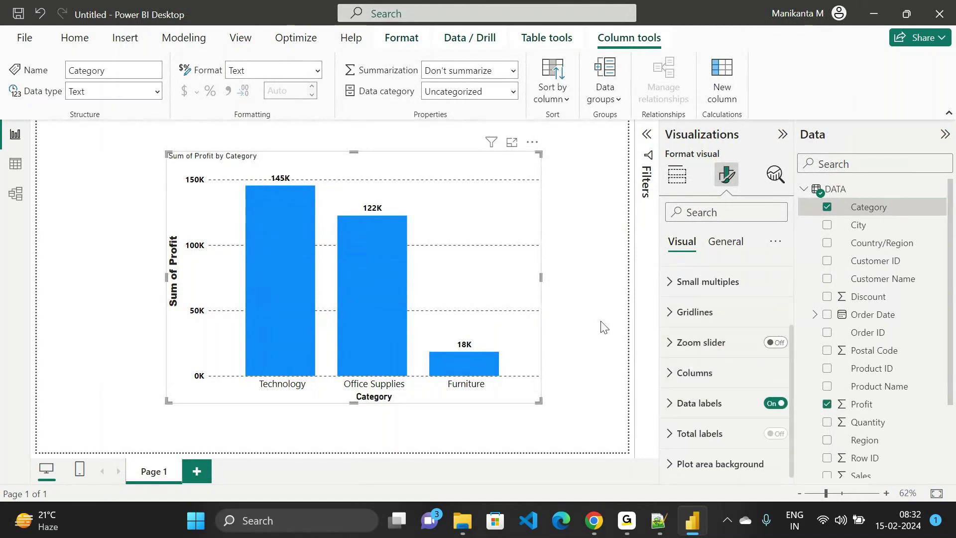
Review the Columns and horizontal gridline settings without changing them, leaving both sections collapsed
left_click(699, 375)
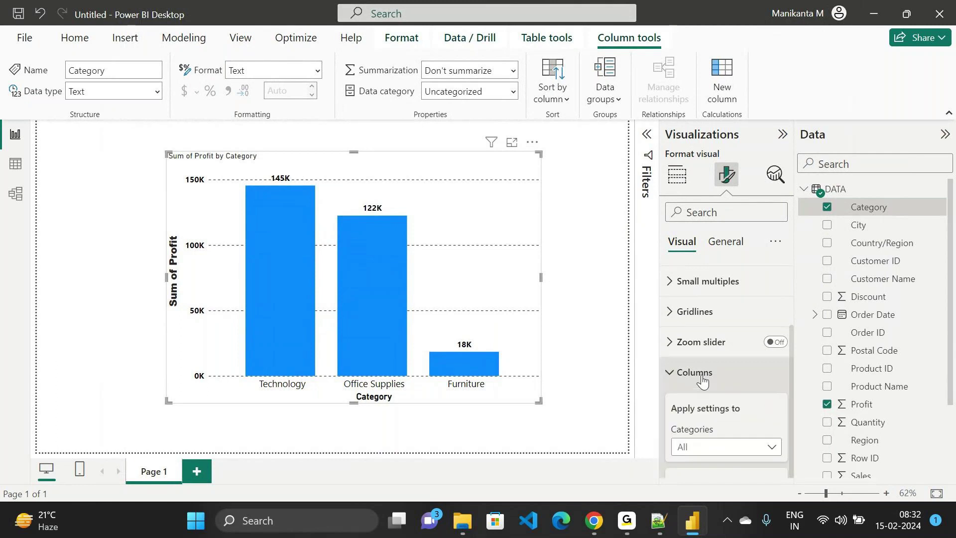
left_click(697, 375)
left_click(695, 313)
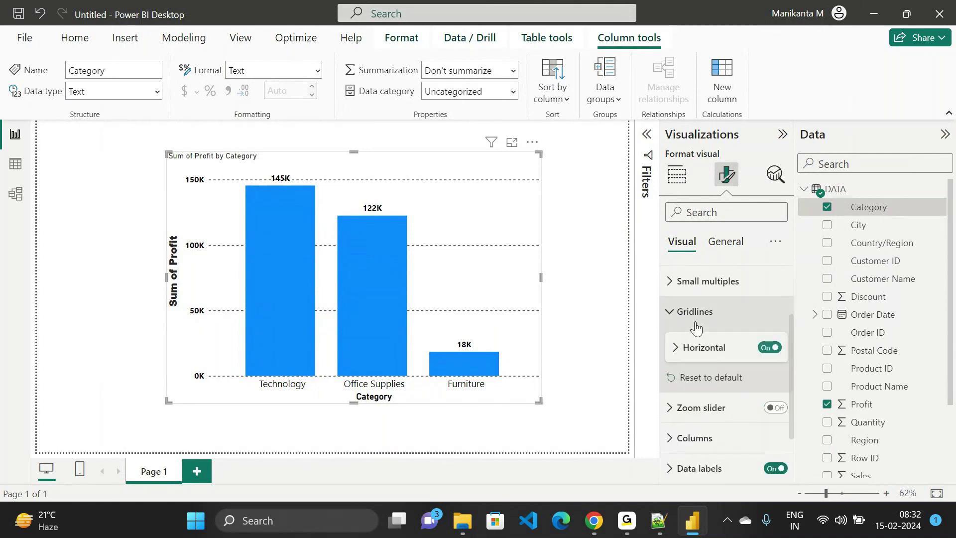
scroll(707, 393, "up", 1)
left_click(679, 373)
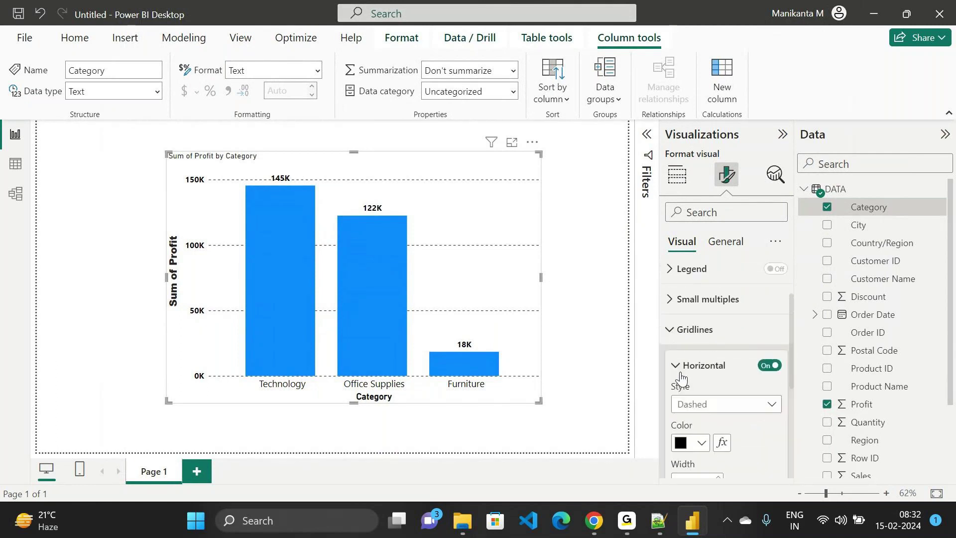
scroll(722, 379, "down", 1)
scroll(721, 398, "up", 1)
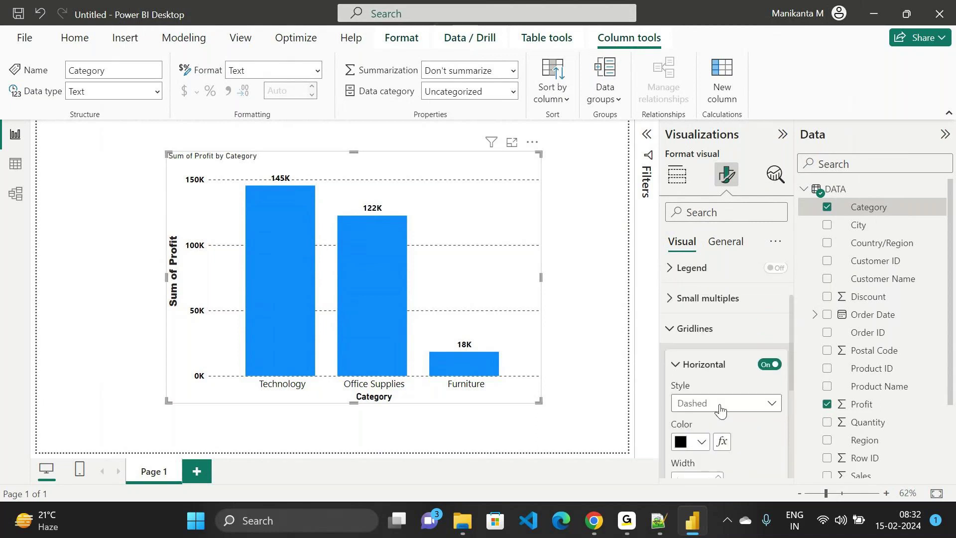
left_click(678, 365)
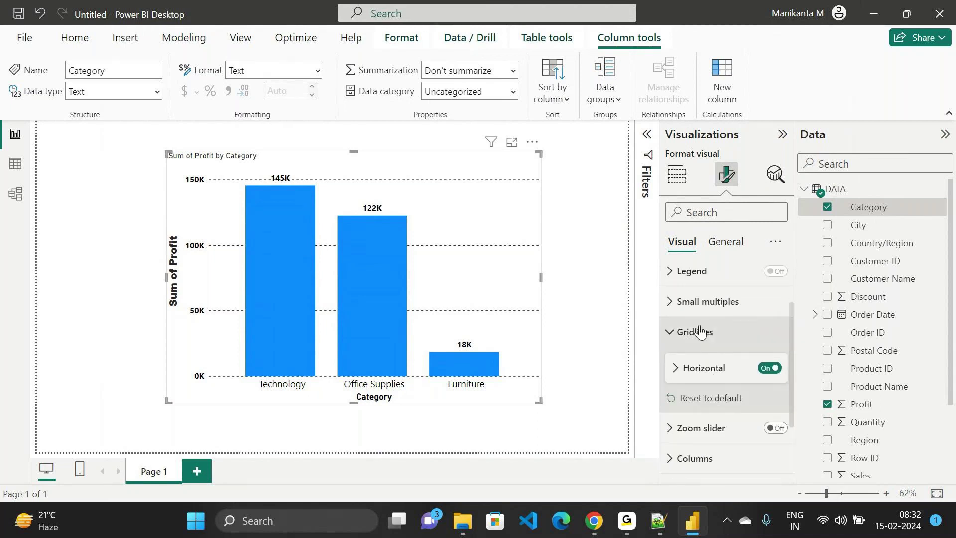
left_click(694, 332)
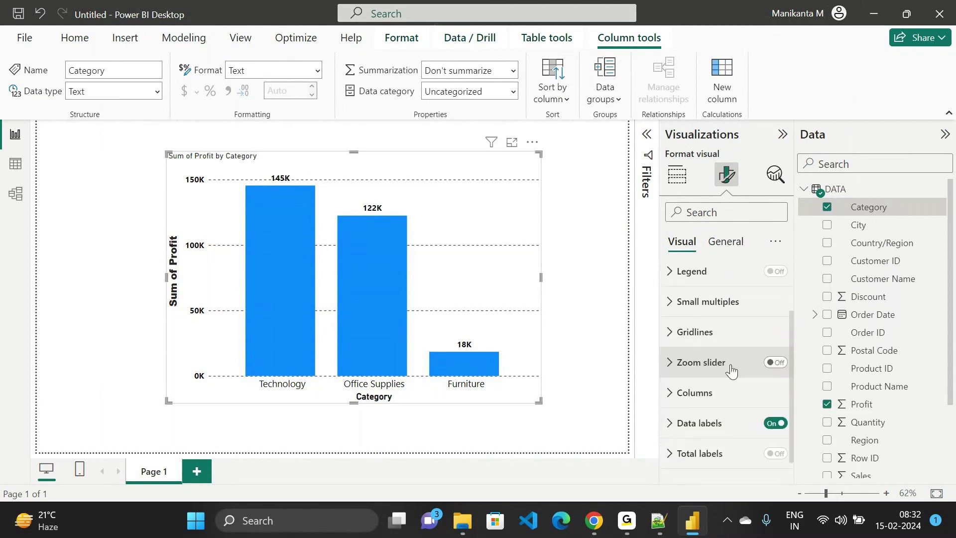
Try out the zoom slider on the chart's vertical axis and turn it off again
left_click(777, 363)
left_click_drag(184, 166, 283, 209)
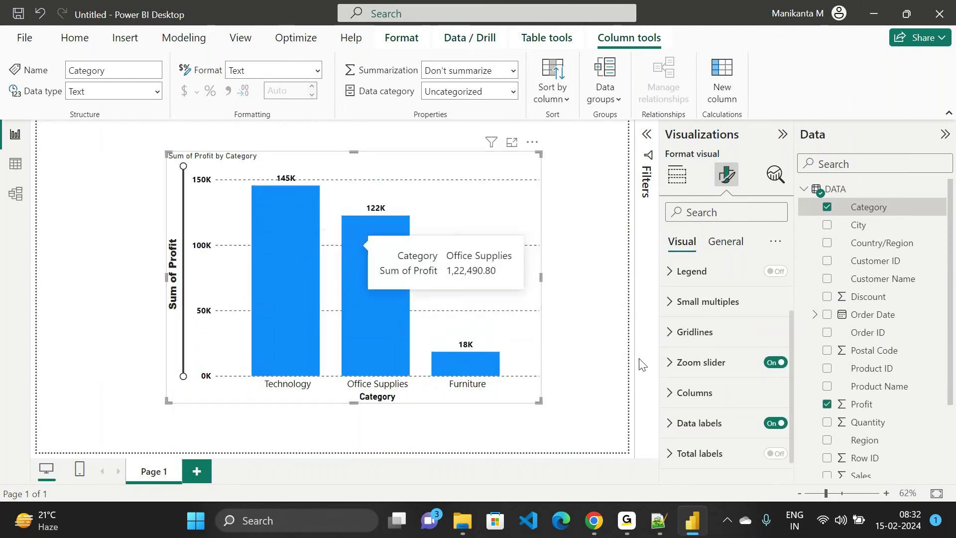
left_click(784, 366)
Try dark blue on all chart columns and settle on the darkest purple theme shade as their color
left_click(700, 393)
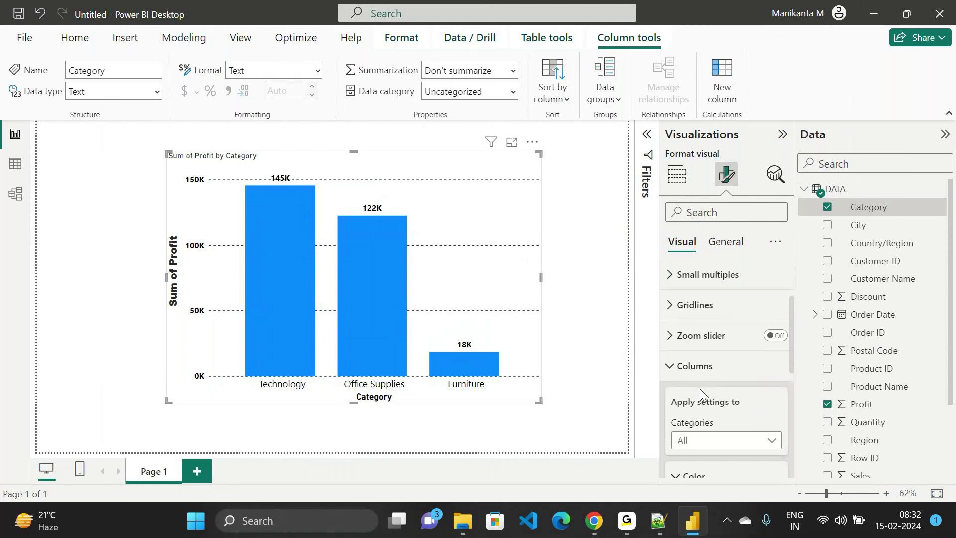
scroll(700, 388, "down", 3)
left_click(701, 388)
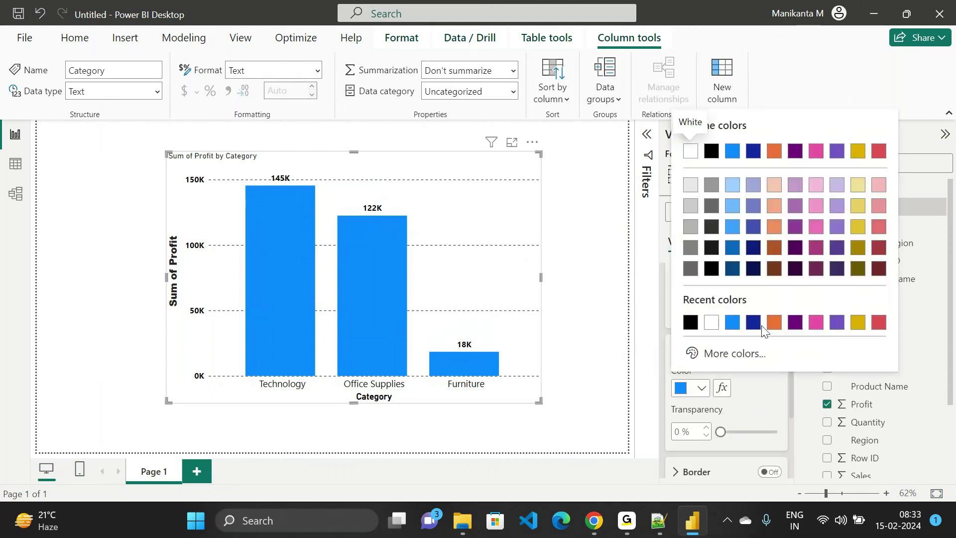
left_click(754, 324)
left_click(702, 388)
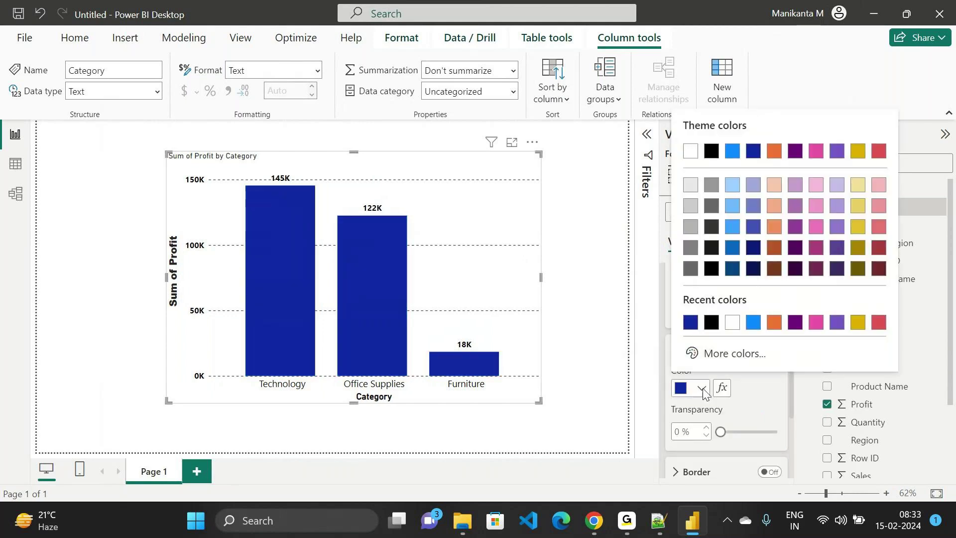
left_click(840, 269)
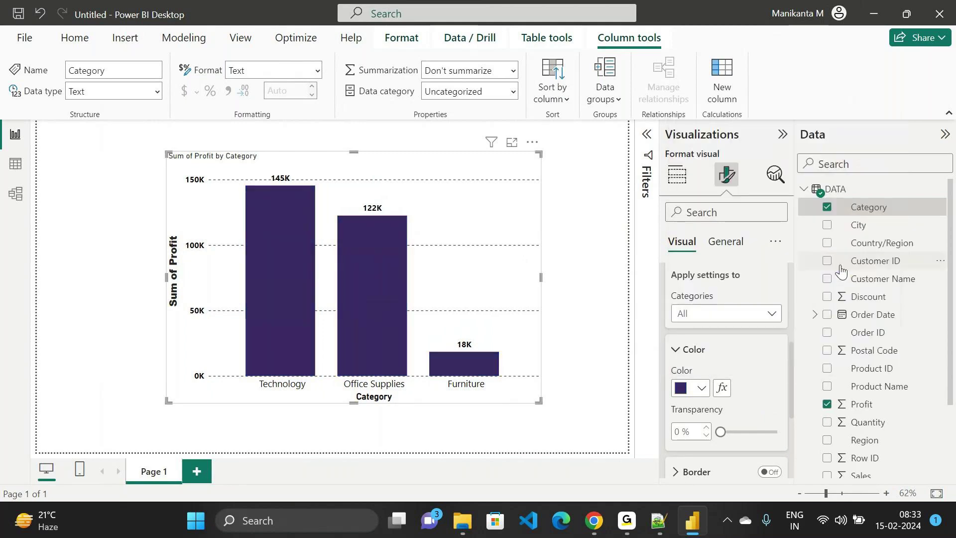
Recolor all chart columns with the medium purple theme color, set their transparency to 21%, and collapse the Columns settings
left_click(702, 388)
left_click(854, 325)
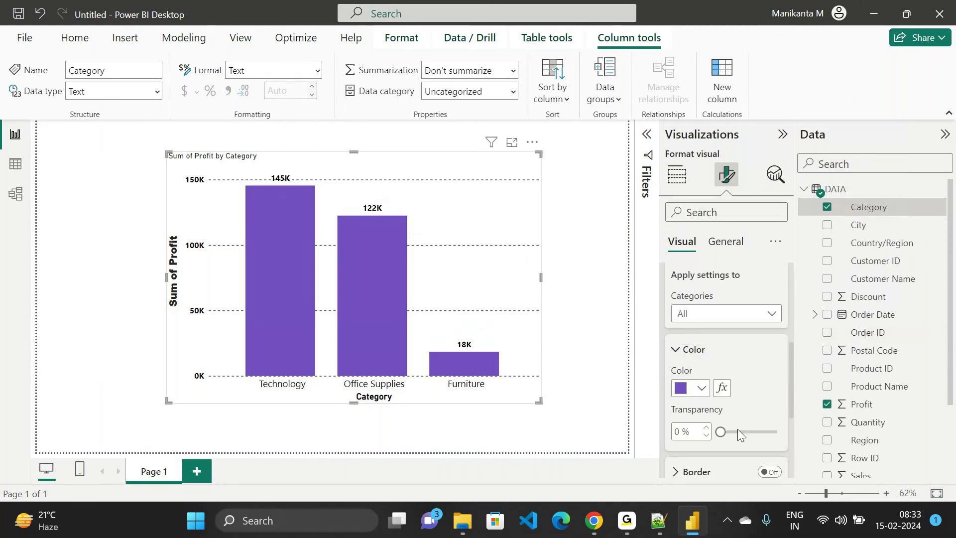
mouse_move(737, 433)
left_mouse_down()
mouse_move(748, 431)
mouse_move(730, 433)
left_mouse_up()
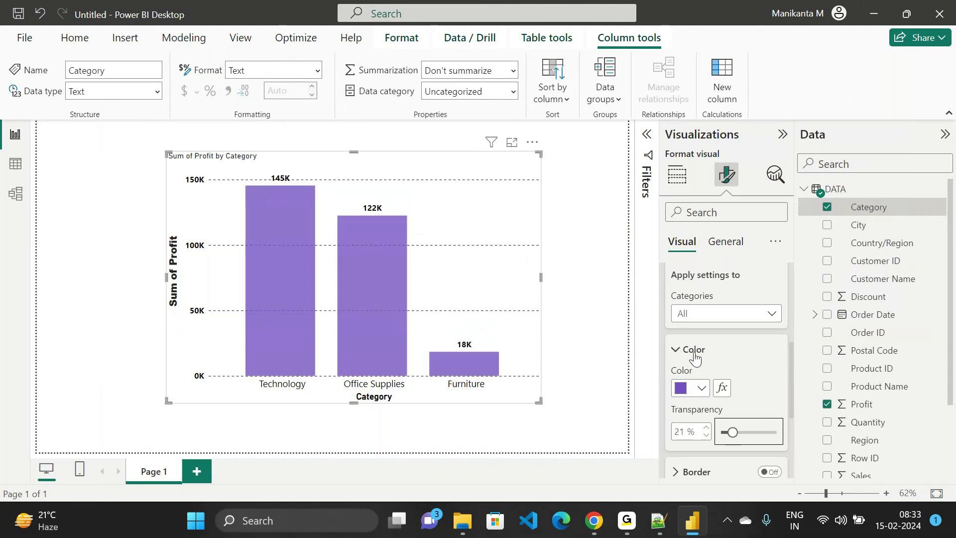
left_click(694, 351)
scroll(695, 357, "up", 2)
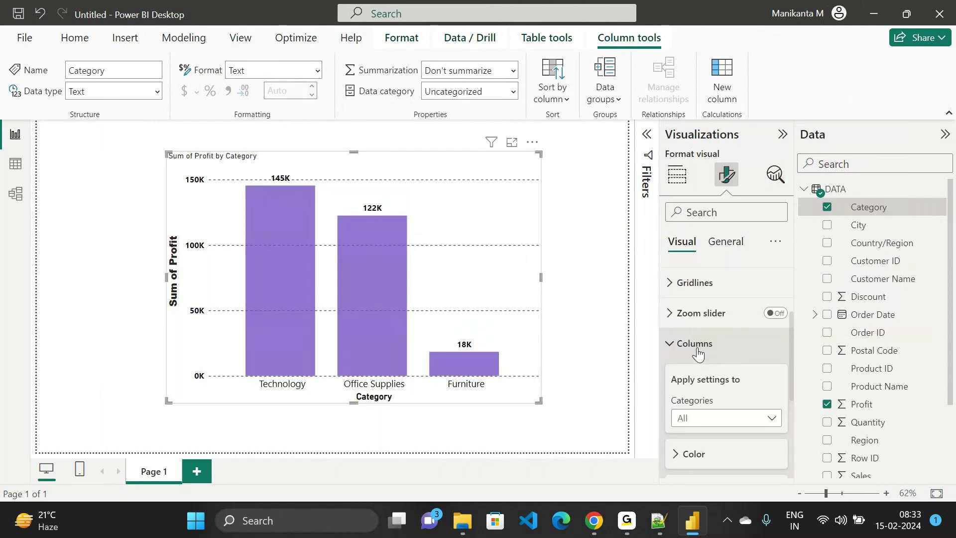
left_click(696, 351)
left_click(703, 350)
left_click(703, 351)
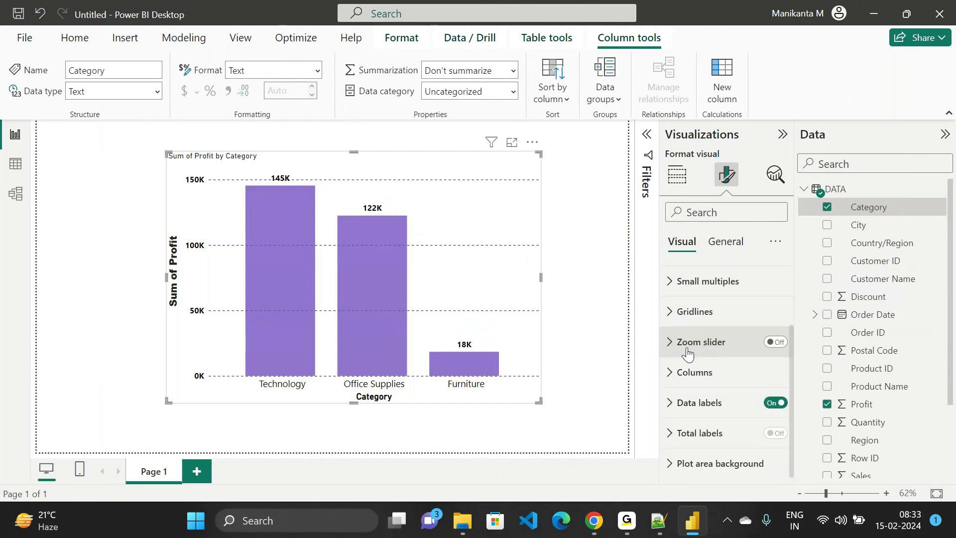
Turn on the border for all chart columns and expand the border settings
left_click(705, 373)
scroll(707, 384, "down", 3)
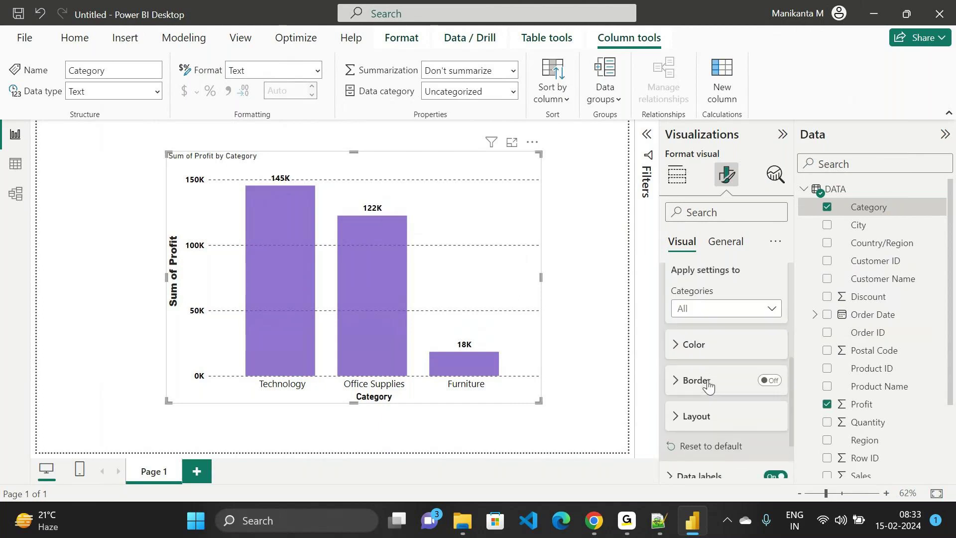
left_click(770, 350)
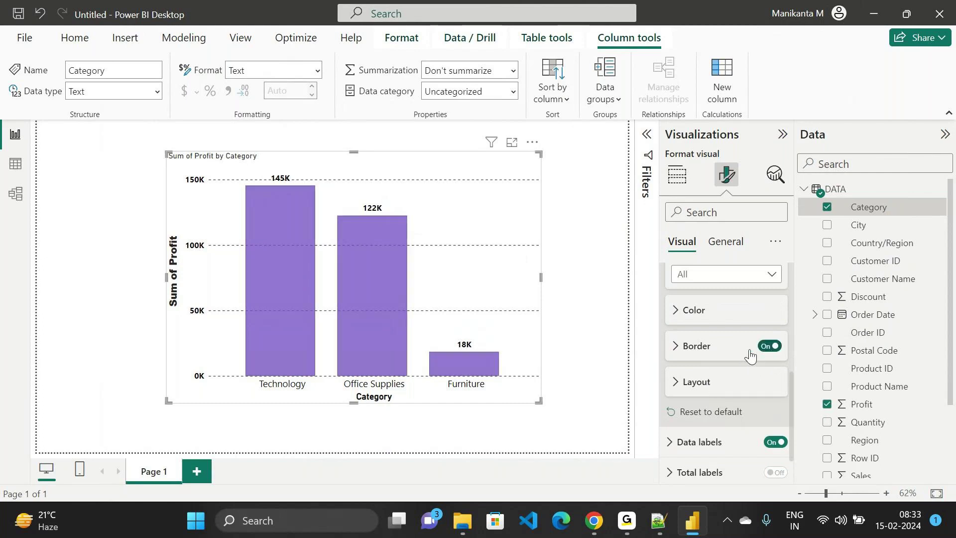
left_click(693, 313)
left_click(693, 311)
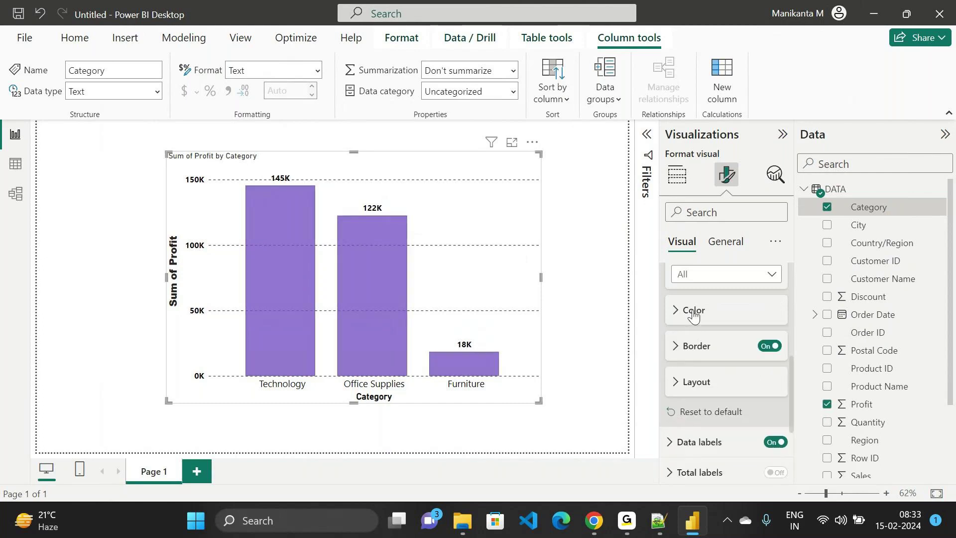
left_click(690, 344)
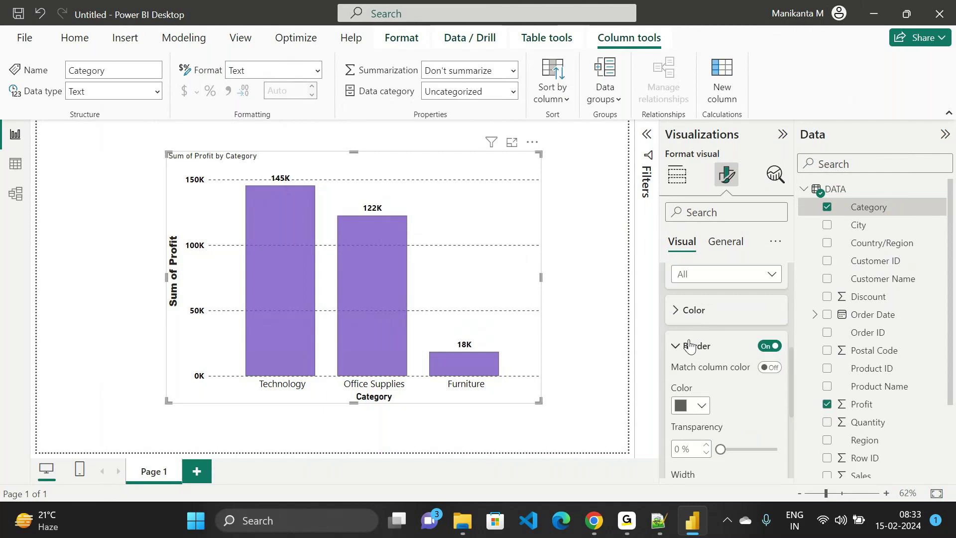
scroll(735, 398, "down", 1)
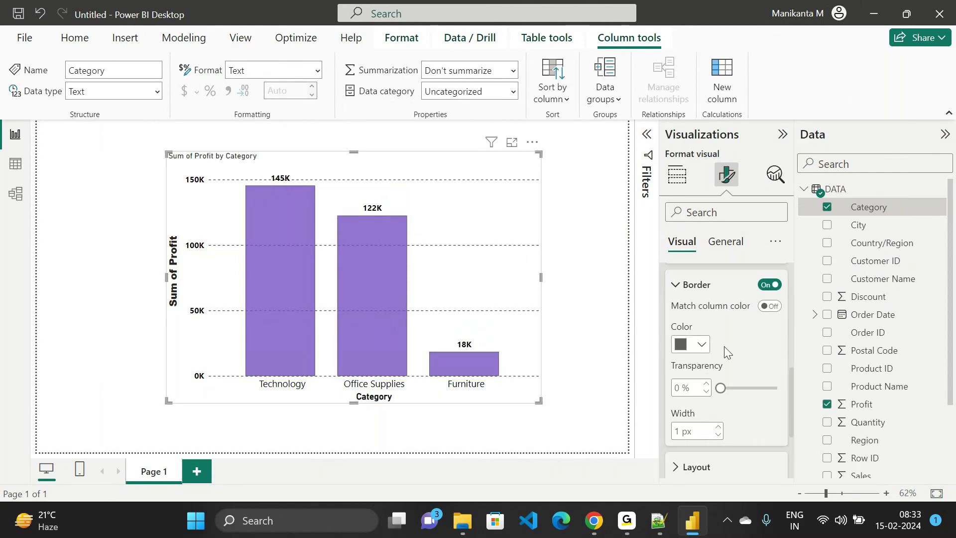
Try matching the border to the column color, turn that off again, and set the border color to black
left_click(770, 307)
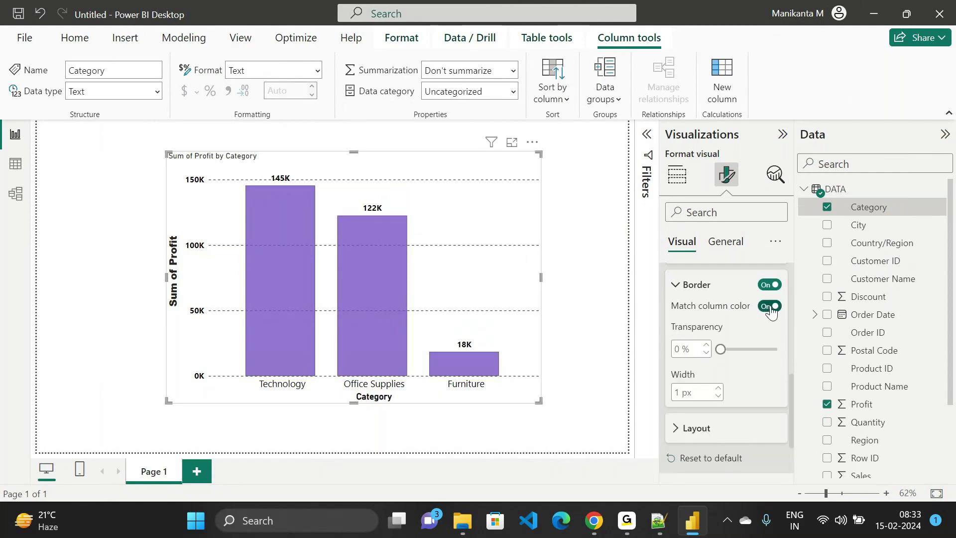
left_click(771, 307)
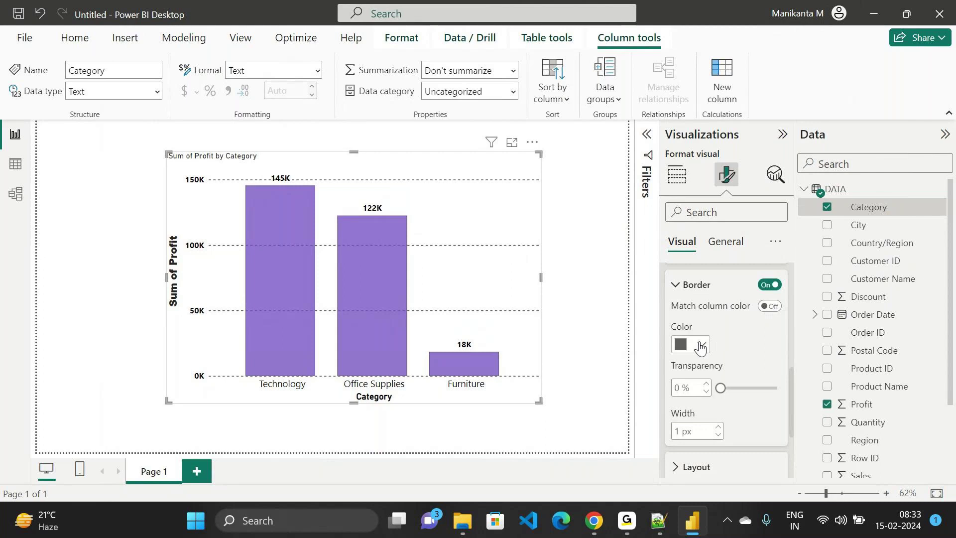
left_click(700, 345)
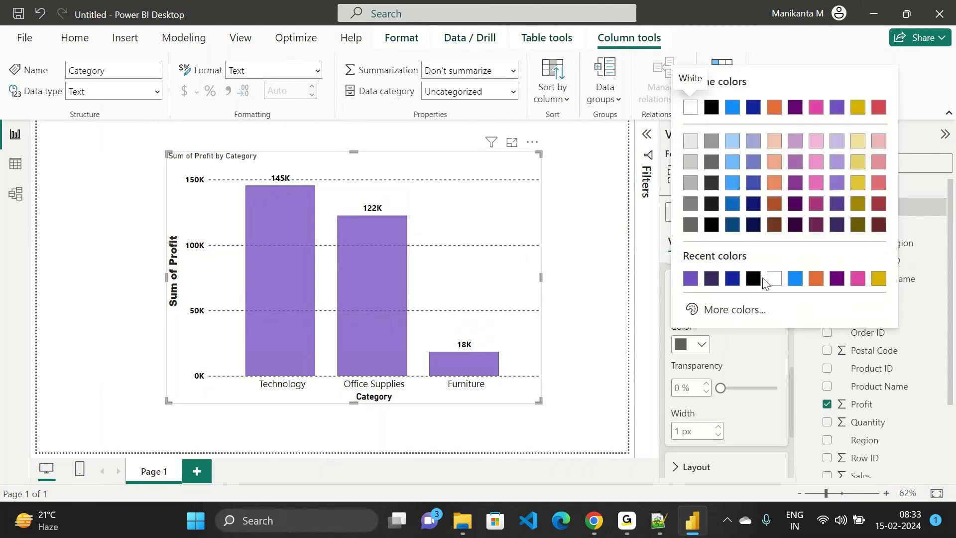
left_click(752, 280)
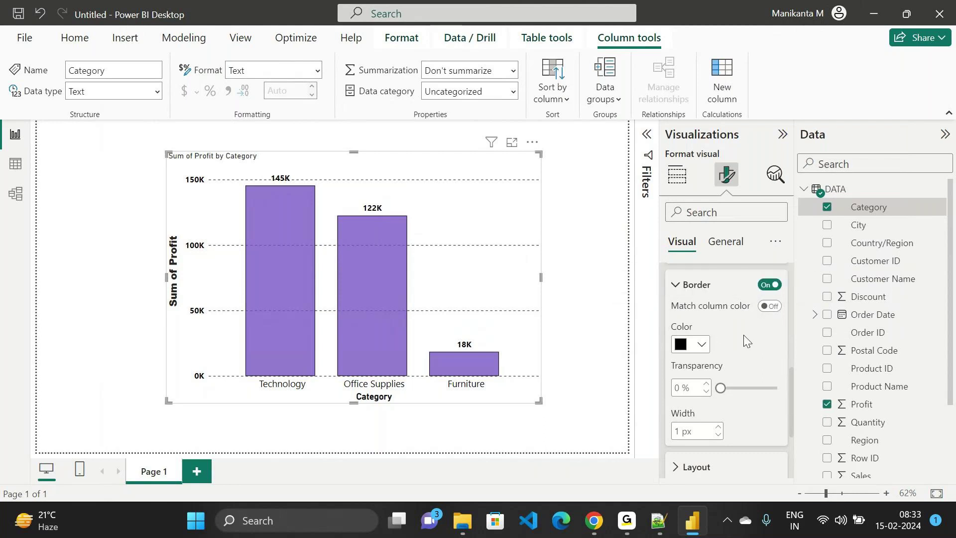
Review the columns' border width and layout spacing settings without changing them, and collapse the Columns section
scroll(744, 335, "down", 2)
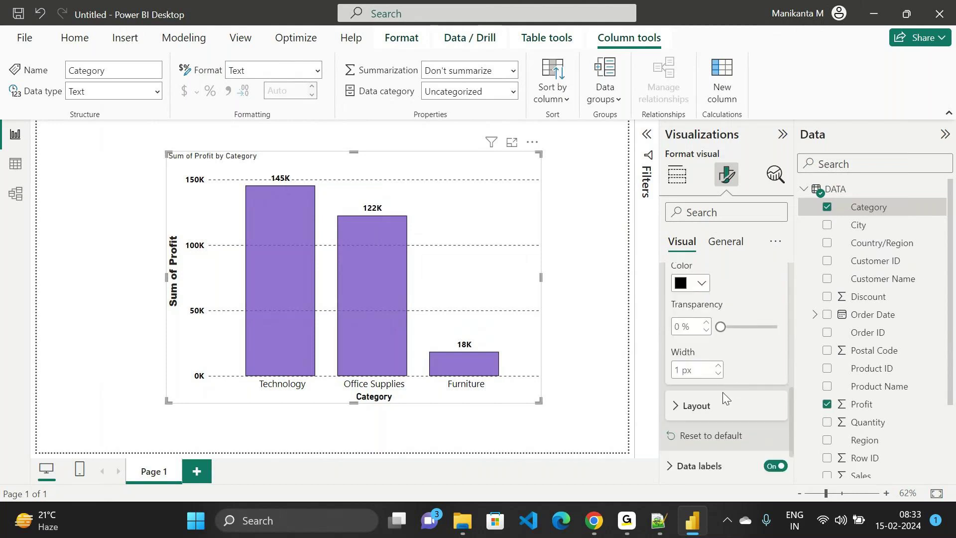
right_click(722, 393)
left_click(719, 413)
scroll(719, 418, "down", 4)
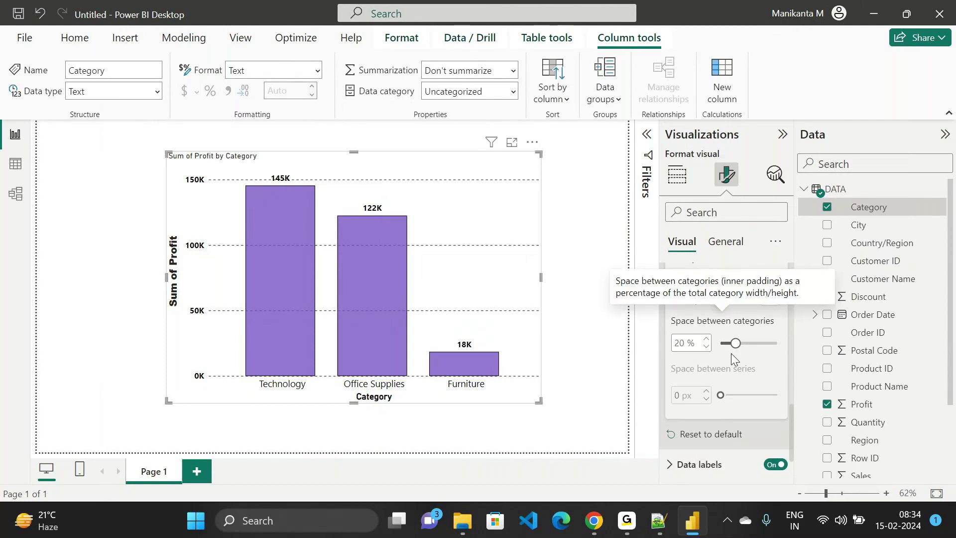
scroll(731, 353, "up", 4)
scroll(705, 399, "up", 3)
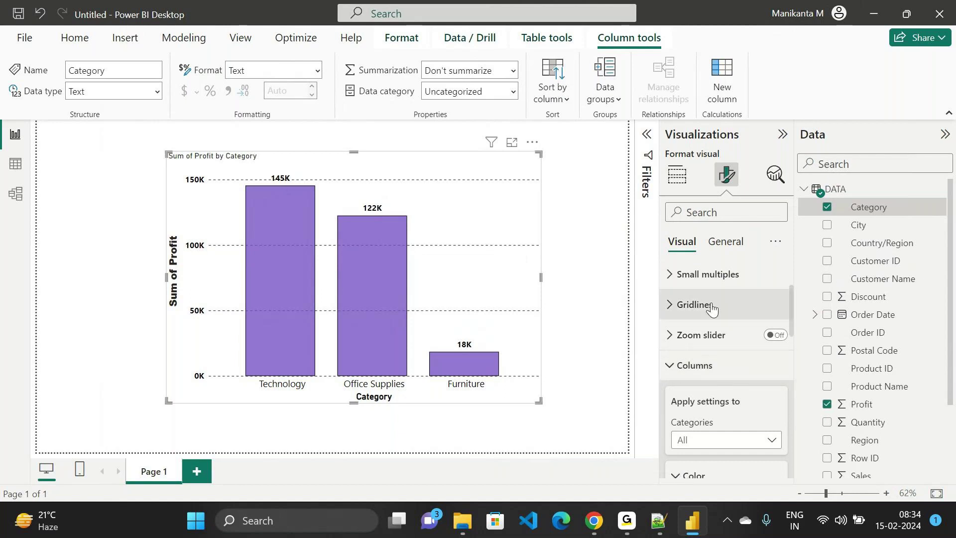
left_click(682, 364)
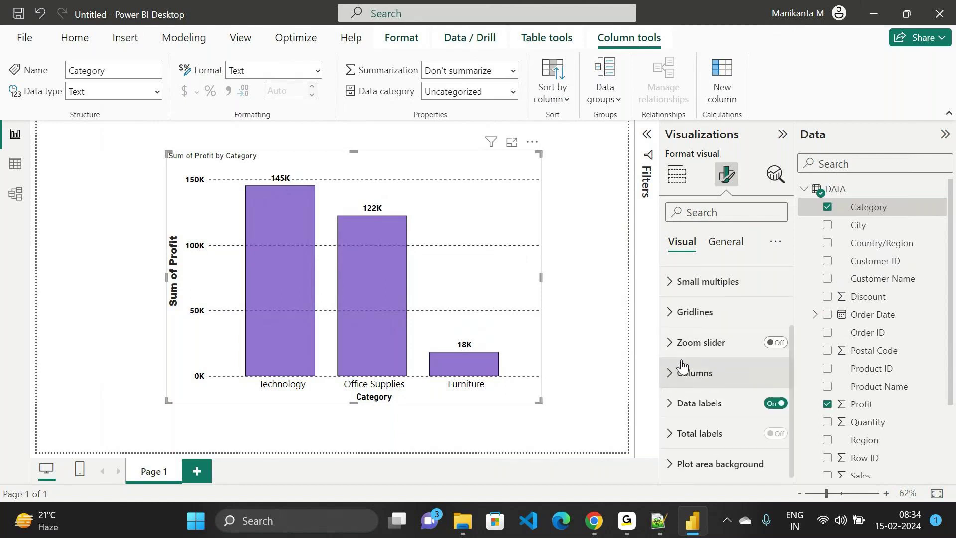
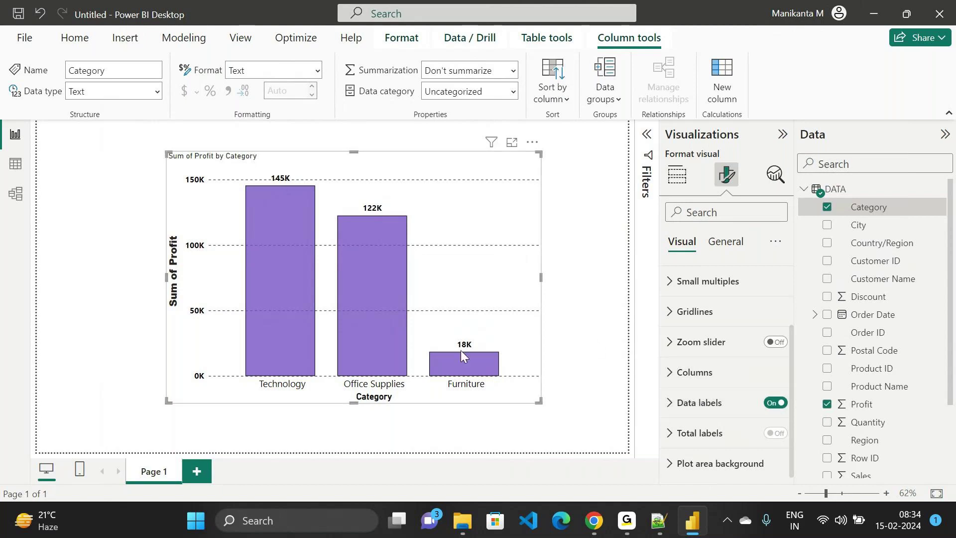
Set the chart title's font to Arial Black at size 16
mouse_move(401, 356)
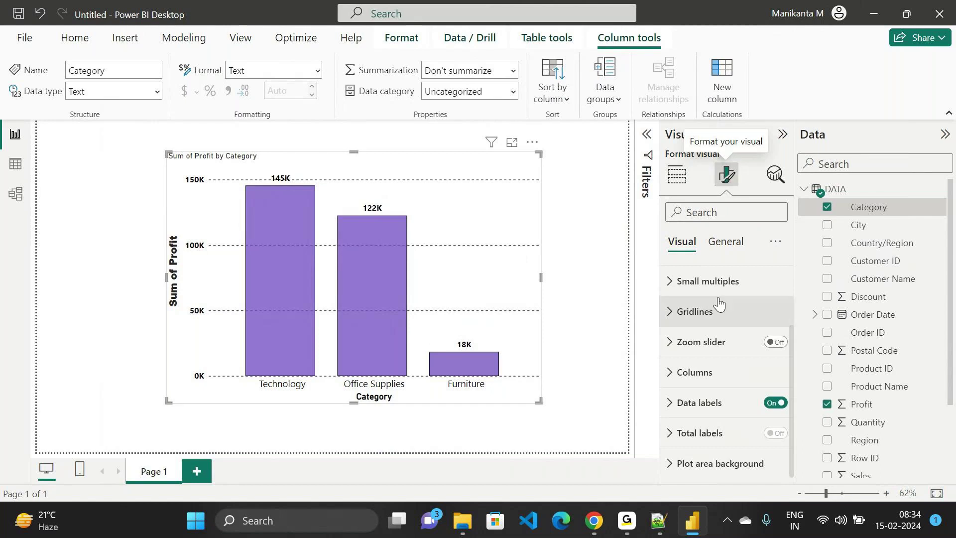
left_click(729, 253)
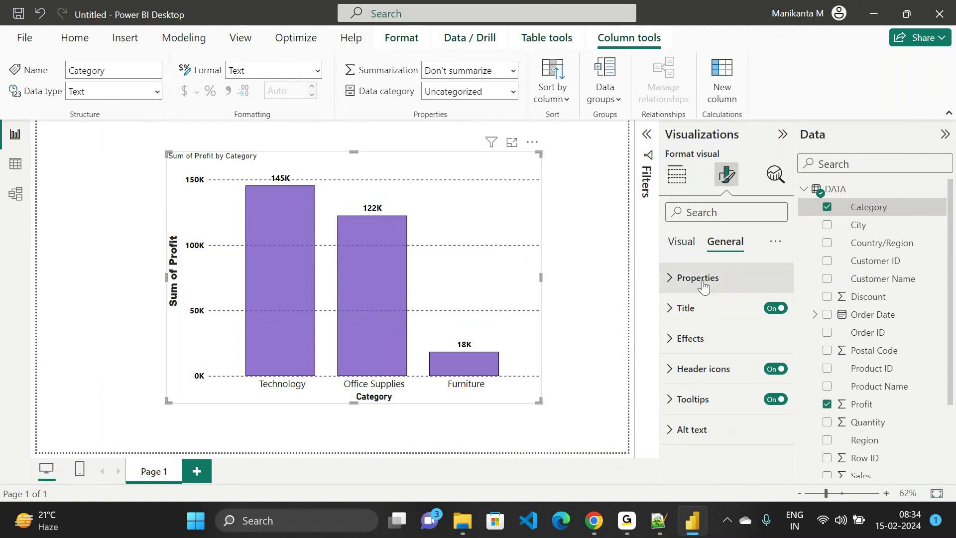
left_click(699, 324)
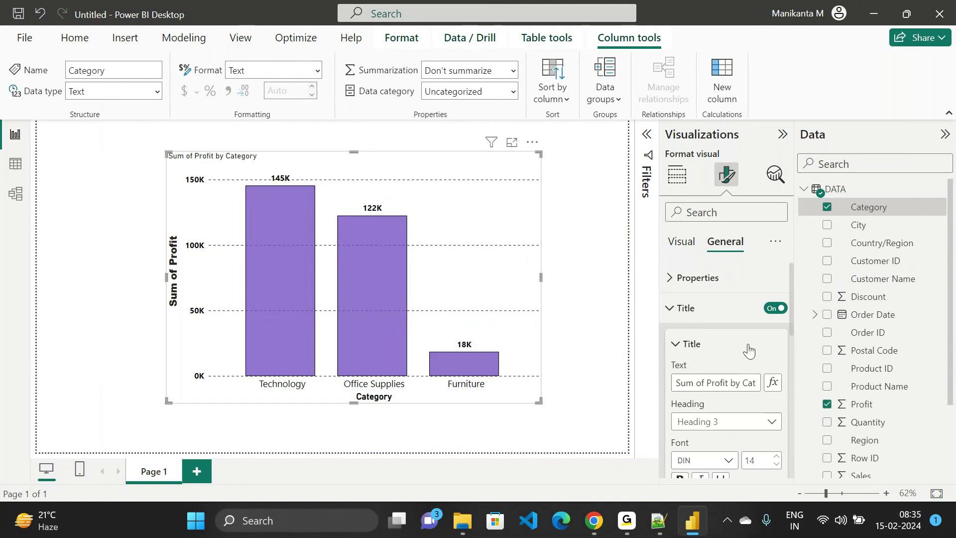
scroll(761, 386, "down", 2)
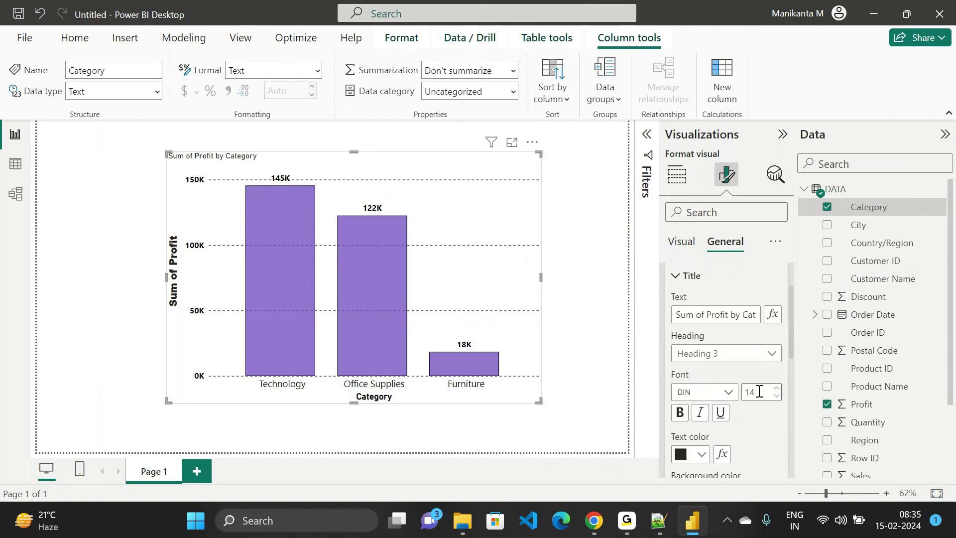
left_click(730, 393)
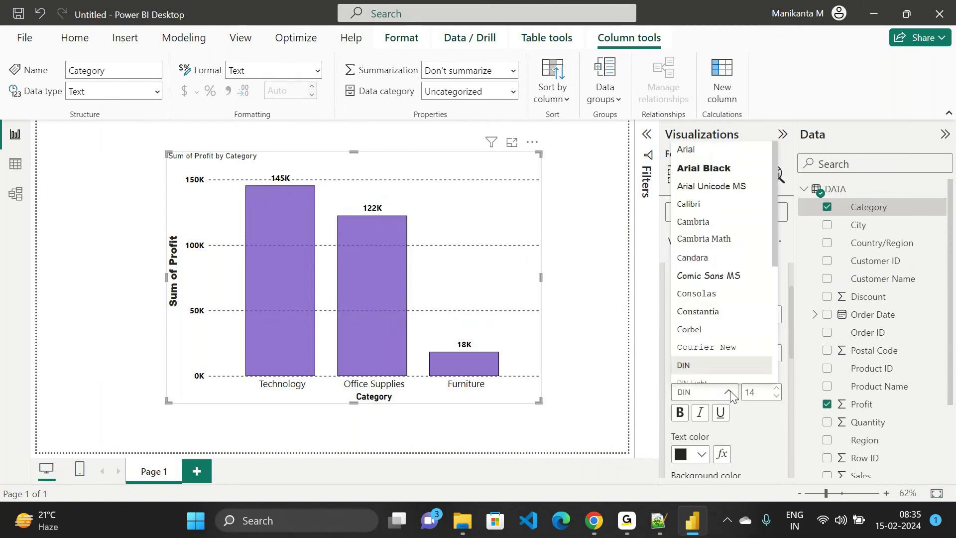
left_click(730, 169)
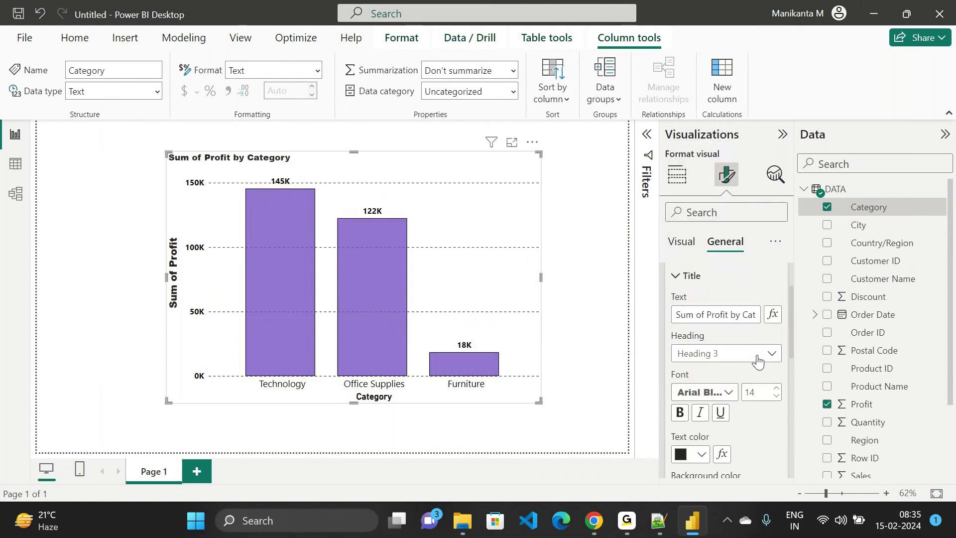
left_click(759, 391)
type("16")
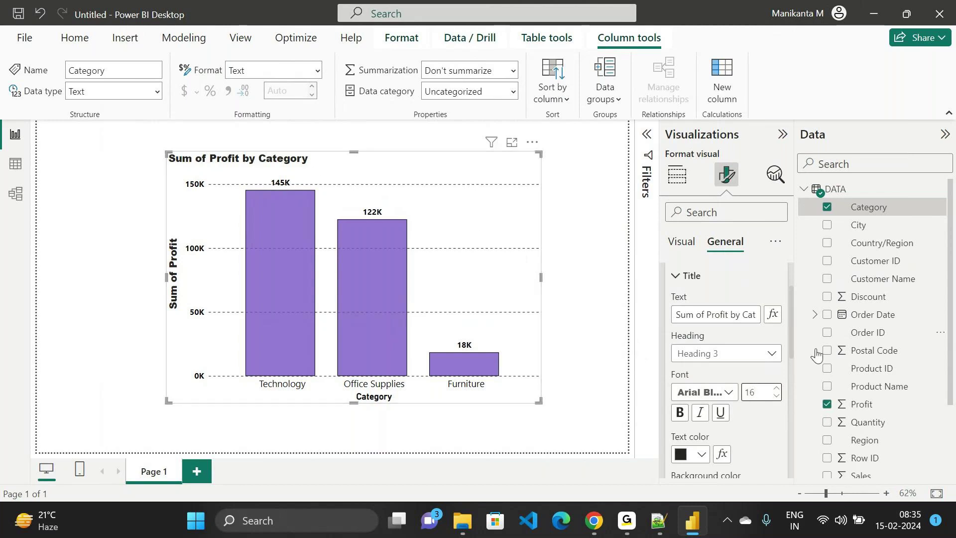
Style the chart title as centered white text on a black background
scroll(727, 389, "down", 1)
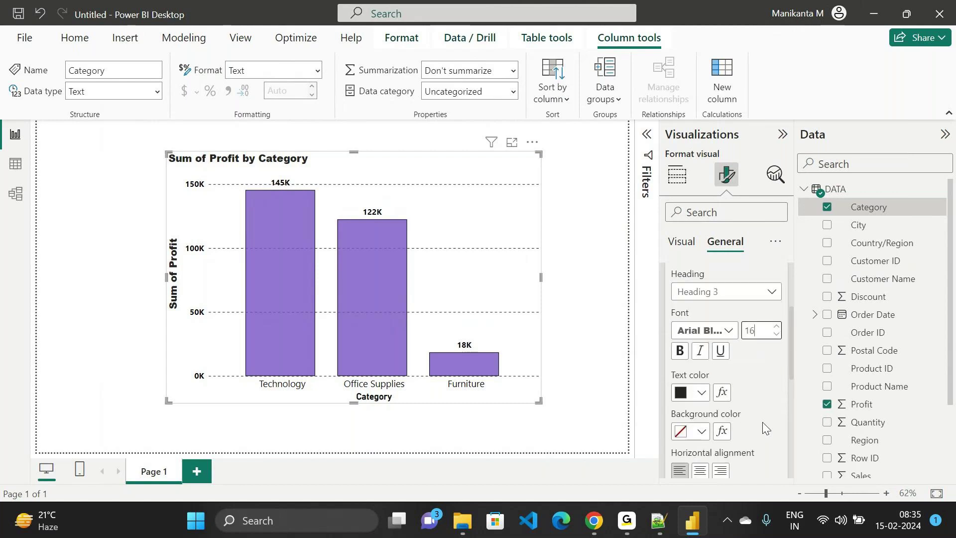
left_click(702, 393)
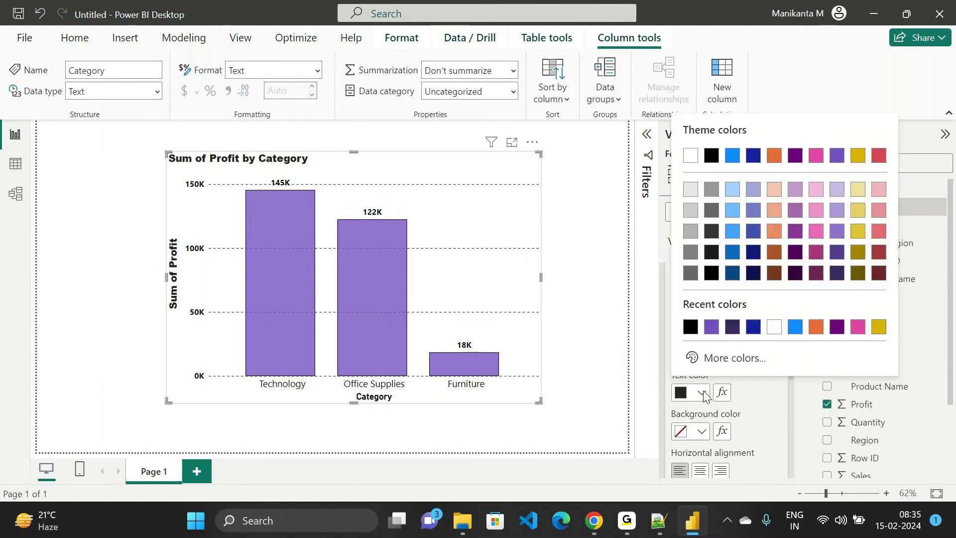
left_click(774, 329)
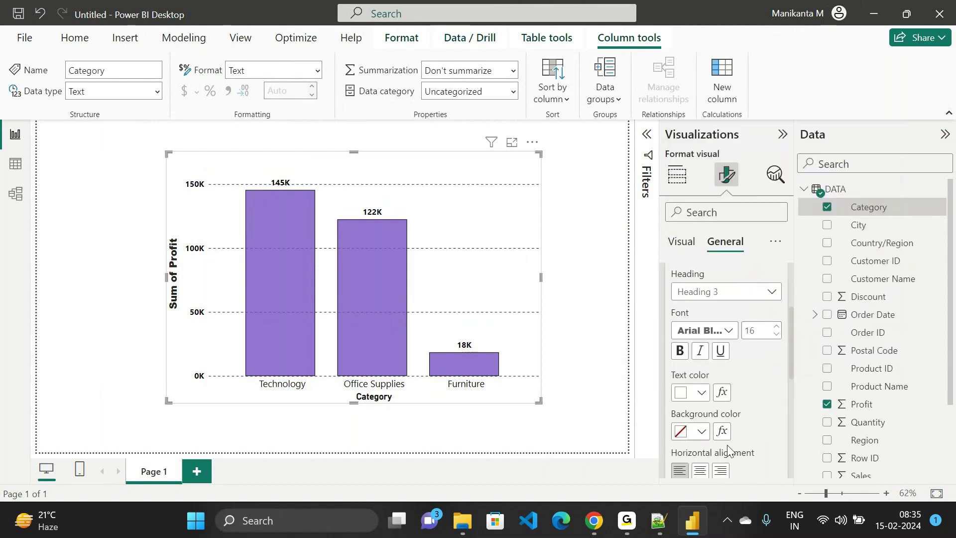
left_click(701, 433)
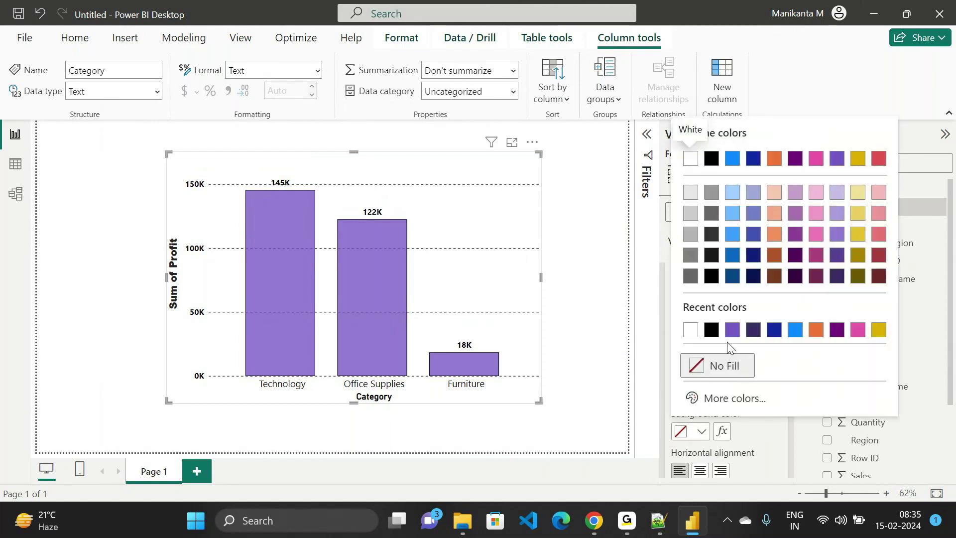
left_click(712, 330)
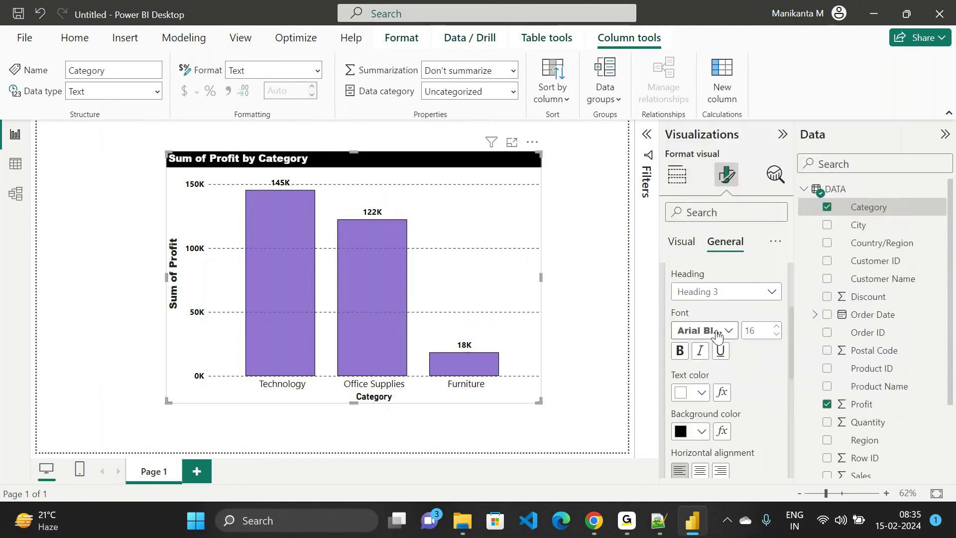
scroll(741, 412, "down", 5)
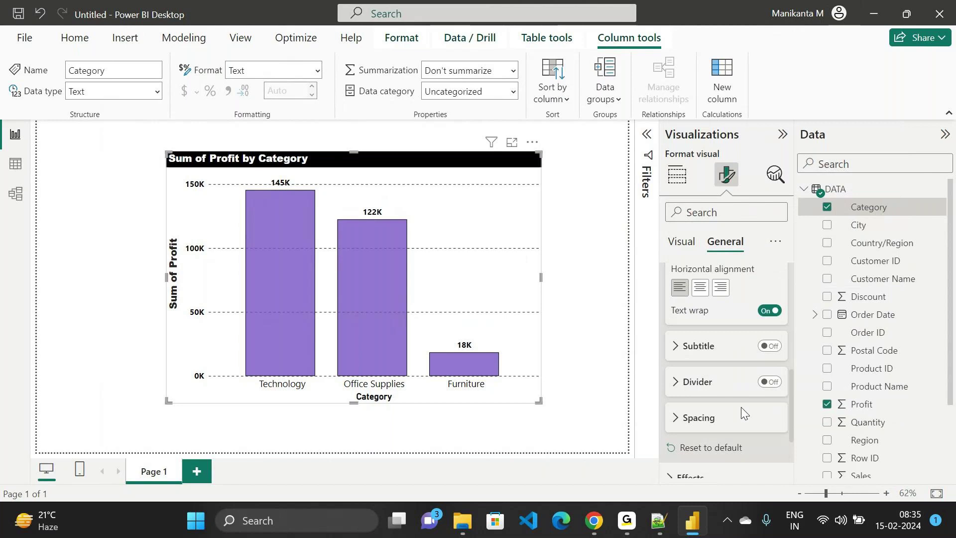
left_click(699, 289)
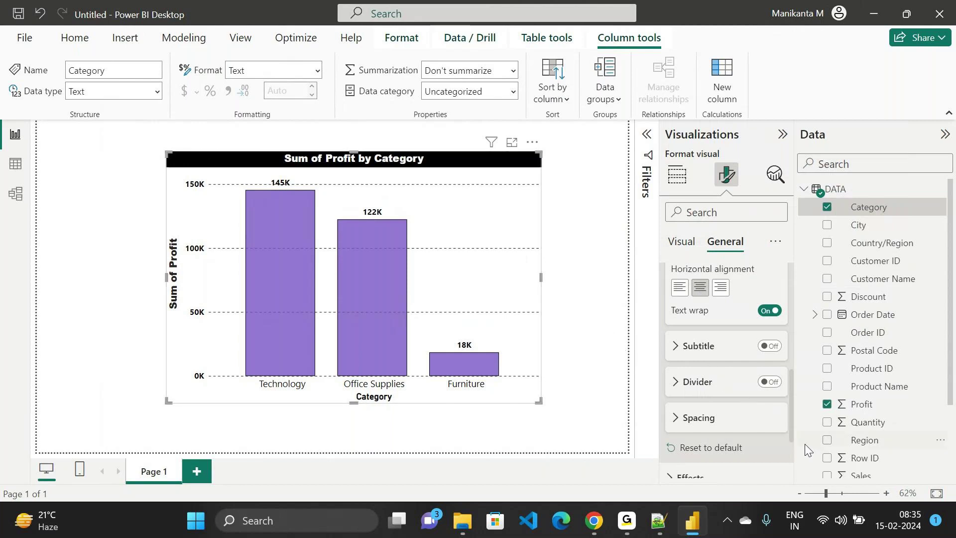
Turn on the divider below the chart title and give it a pink color with a solid line style
left_click(772, 381)
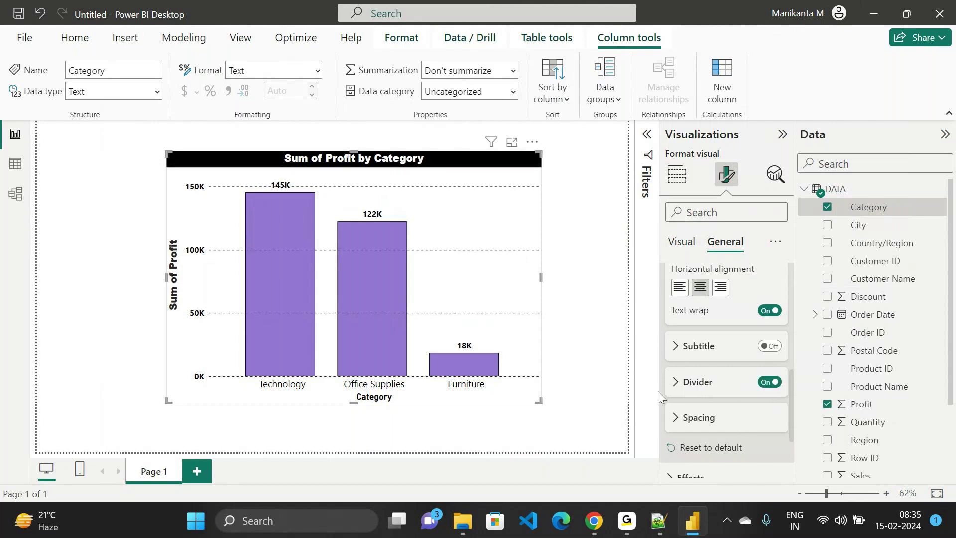
right_click(677, 420)
left_click(662, 418)
left_click(690, 392)
scroll(706, 432, "down", 3)
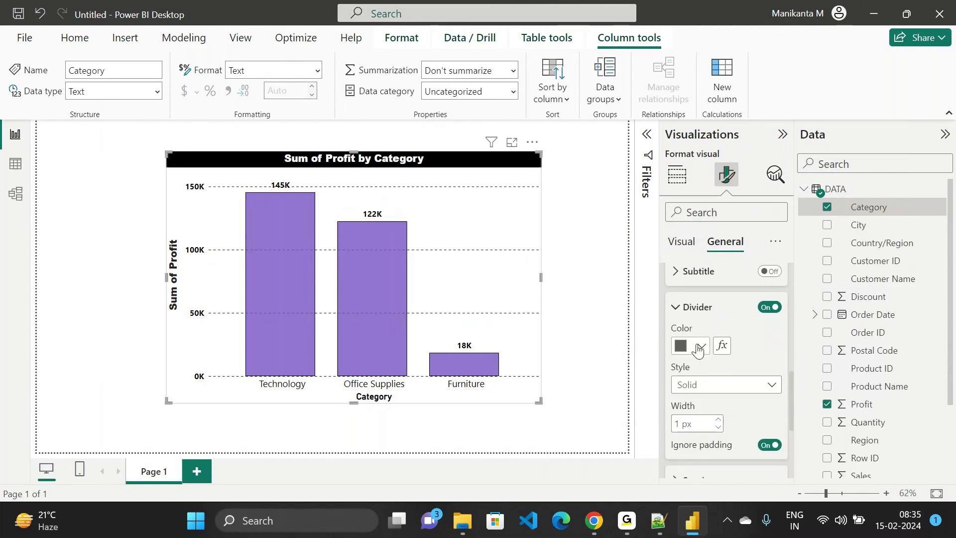
left_click(697, 347)
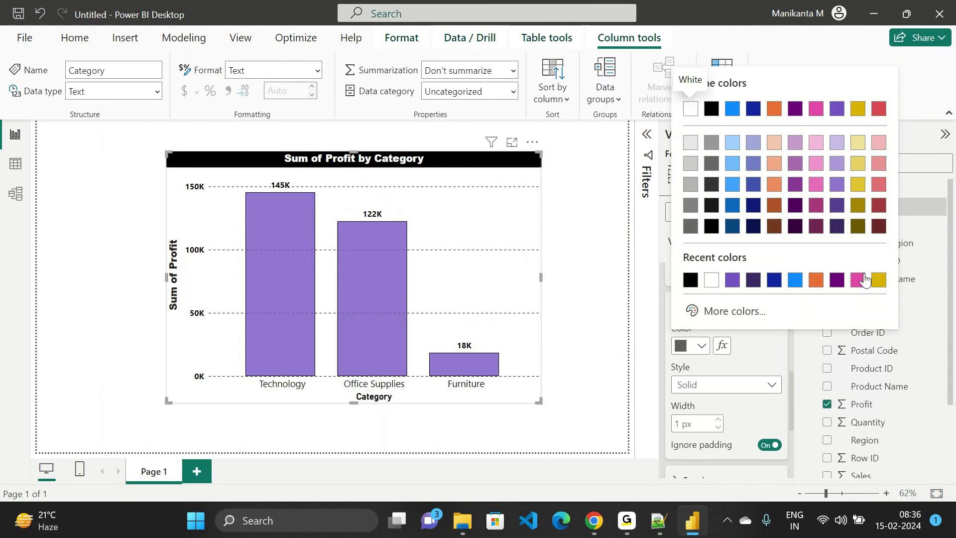
left_click(859, 280)
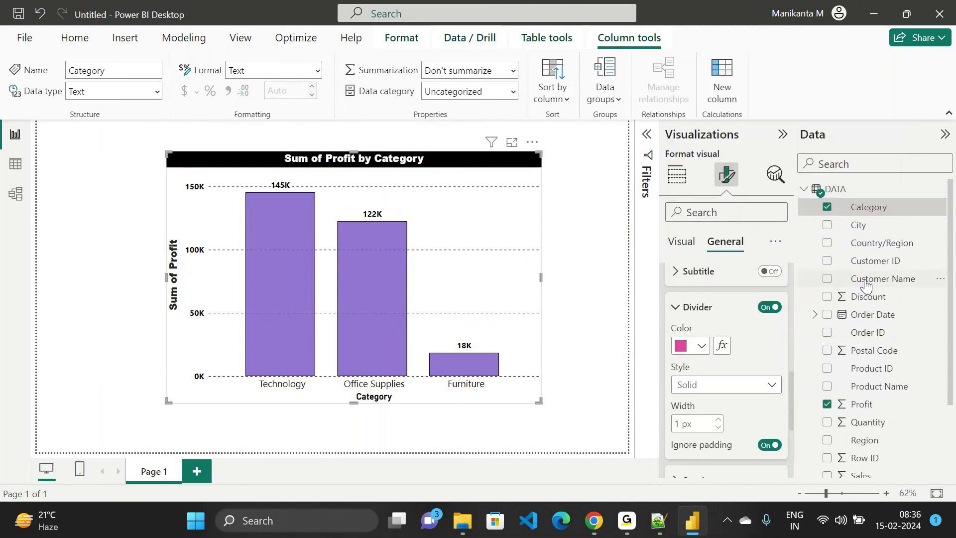
left_click(757, 388)
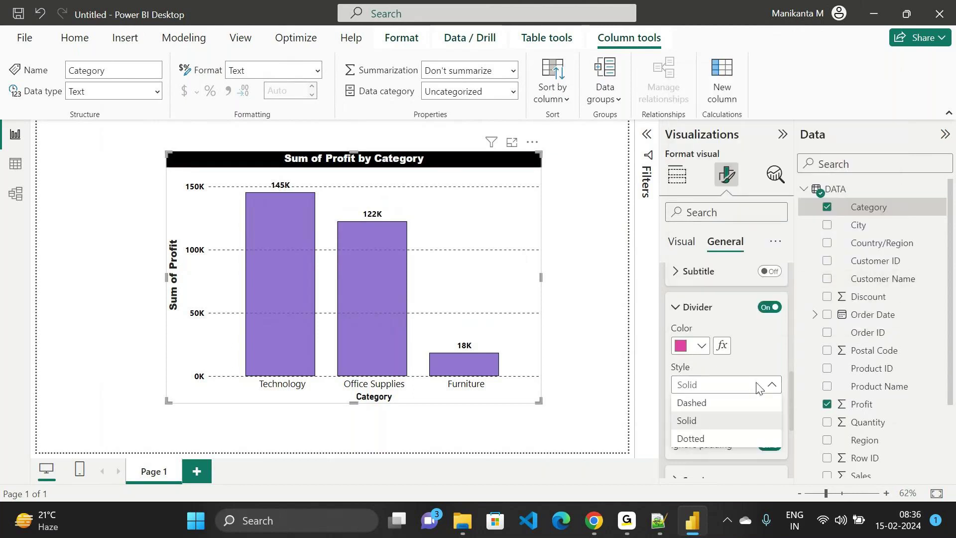
left_click(737, 420)
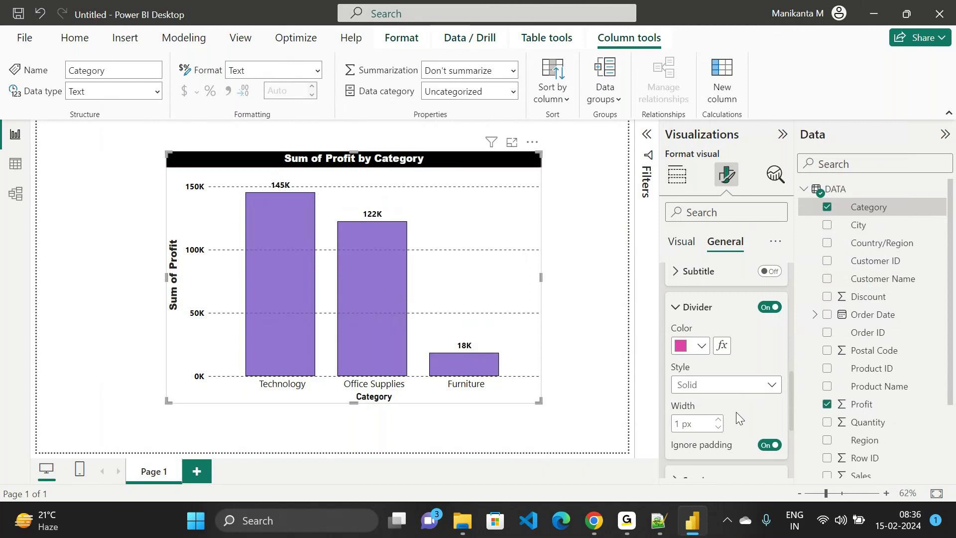
Collapse the divider and title text settings, and close the whole Title section
scroll(736, 412, "down", 3)
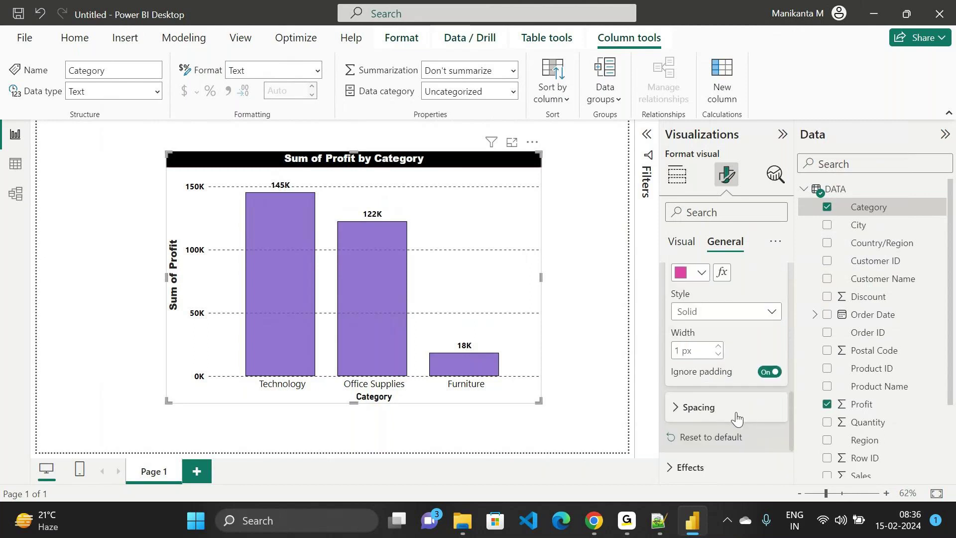
scroll(737, 413, "up", 3)
scroll(736, 411, "up", 1)
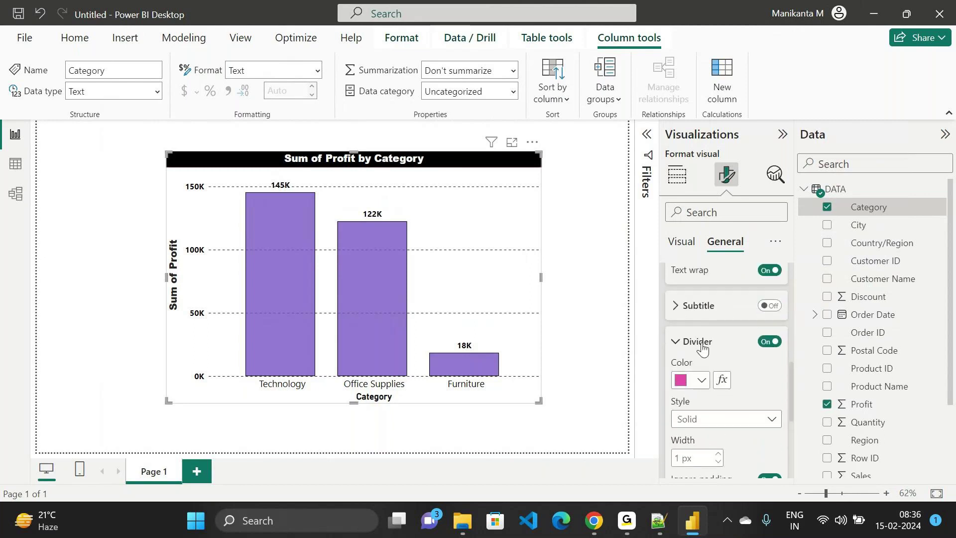
left_click(699, 342)
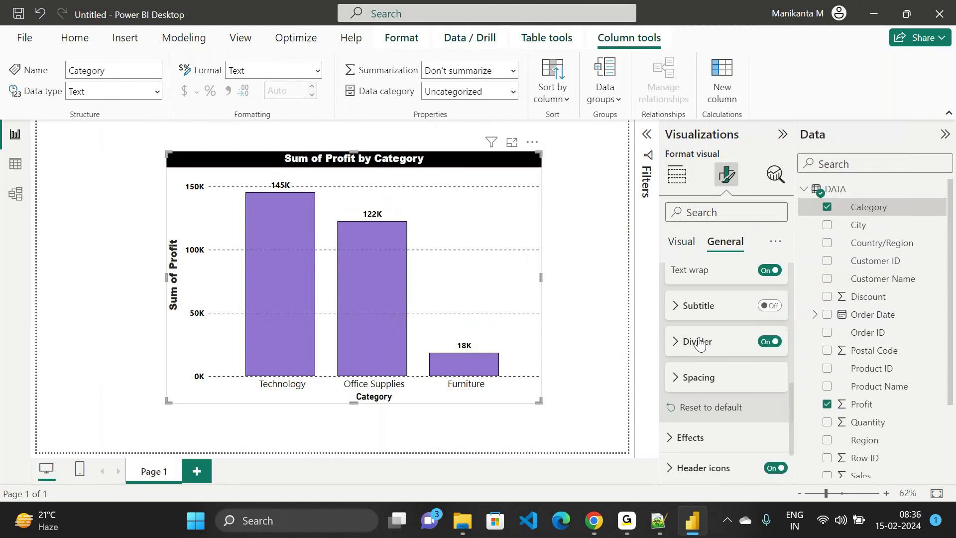
scroll(721, 399, "down", 1)
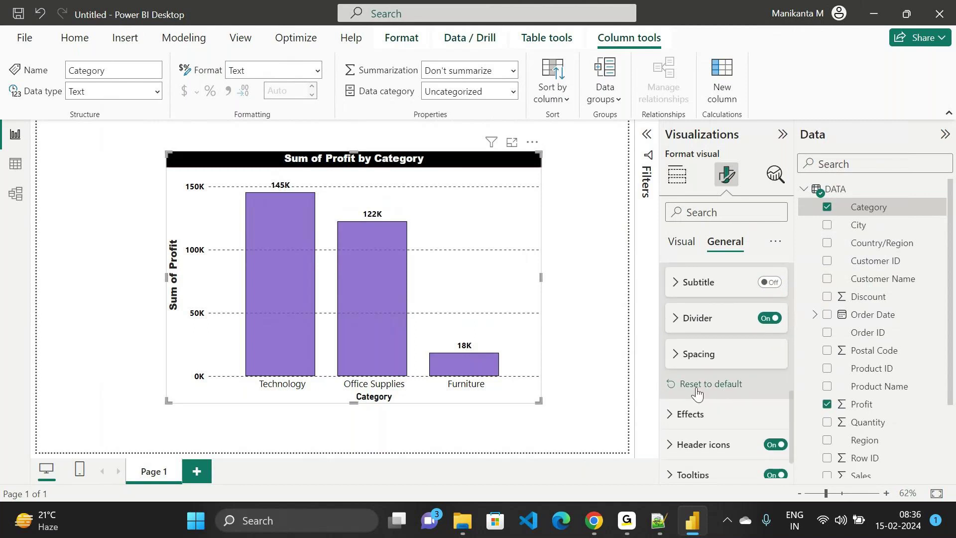
scroll(720, 443, "up", 2)
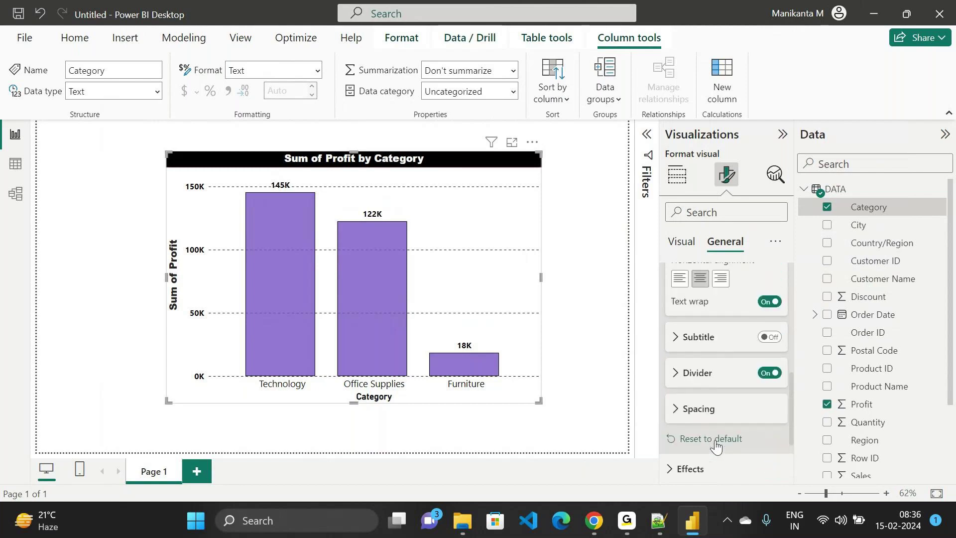
scroll(714, 443, "up", 6)
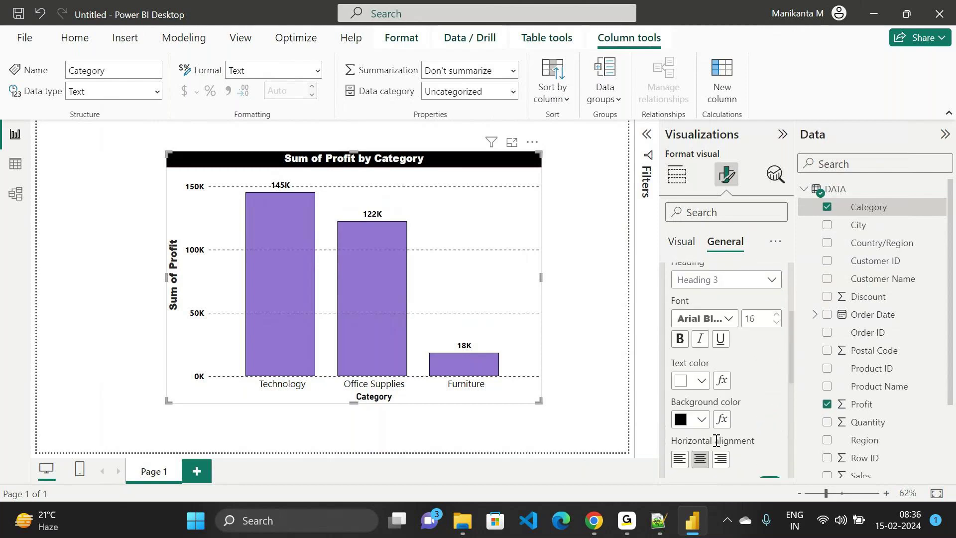
scroll(715, 440, "up", 4)
left_click(679, 344)
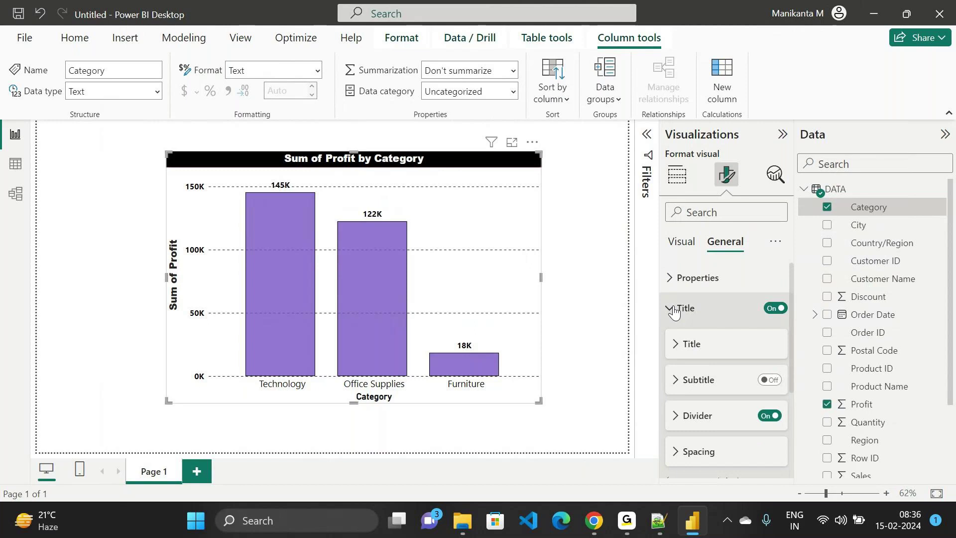
left_click(674, 310)
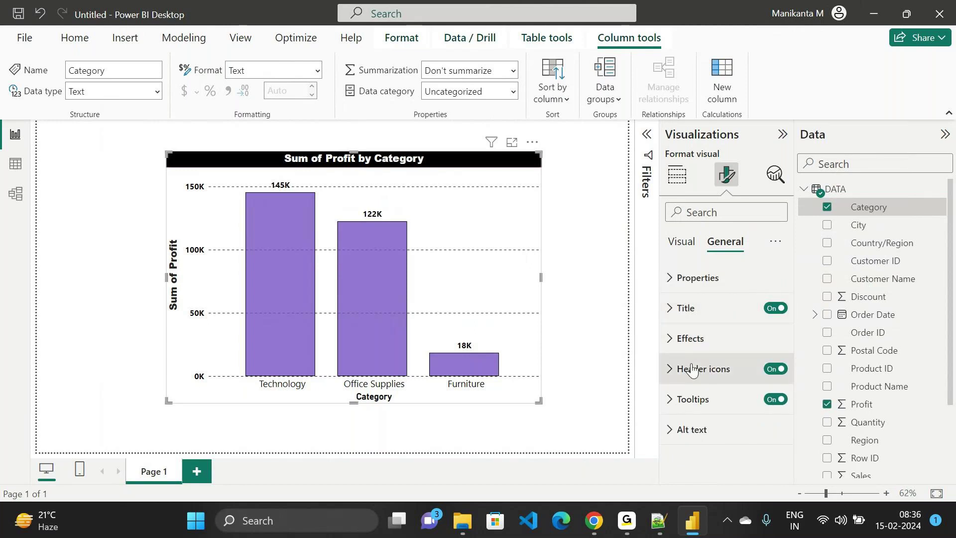
Set the chart's background effect to light purple with 75% transparency
left_click(682, 340)
scroll(698, 371, "down", 2)
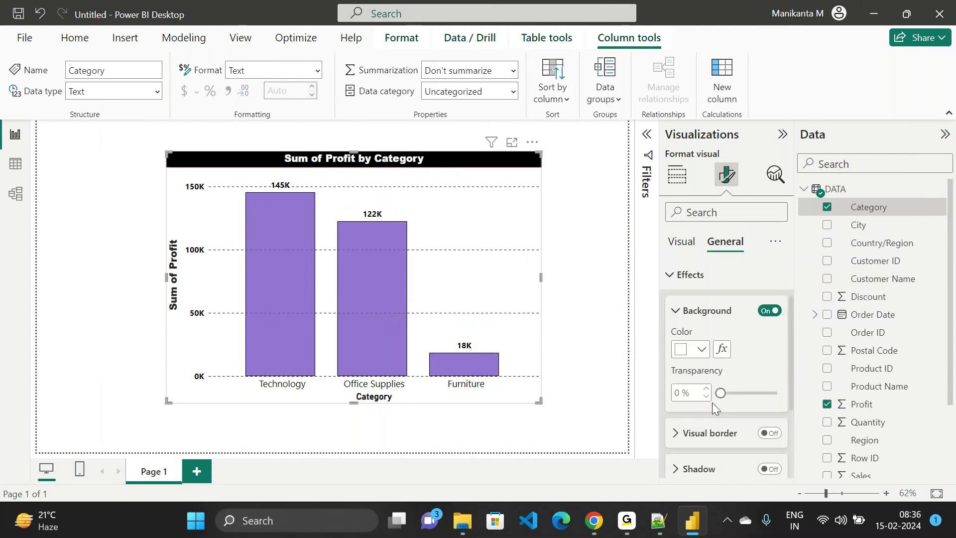
left_click(702, 349)
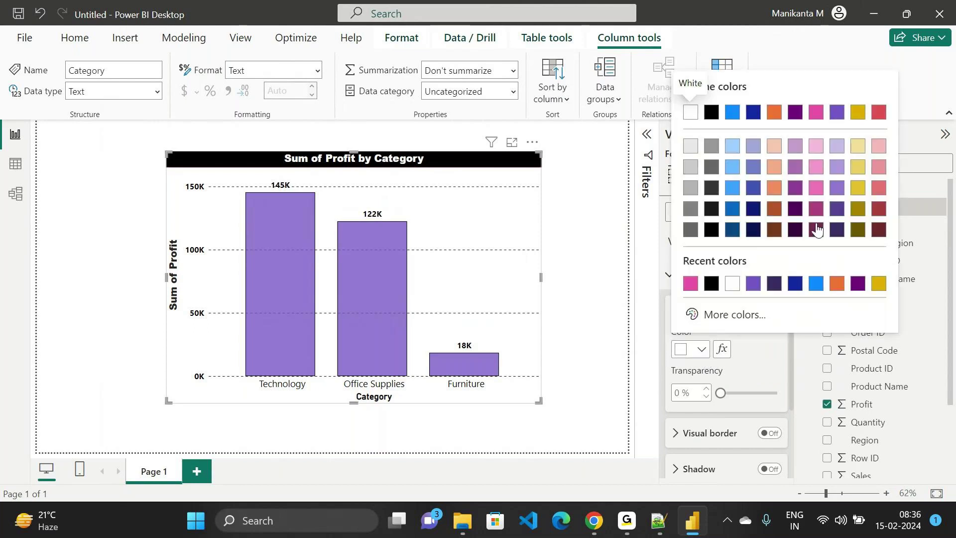
left_click(858, 146)
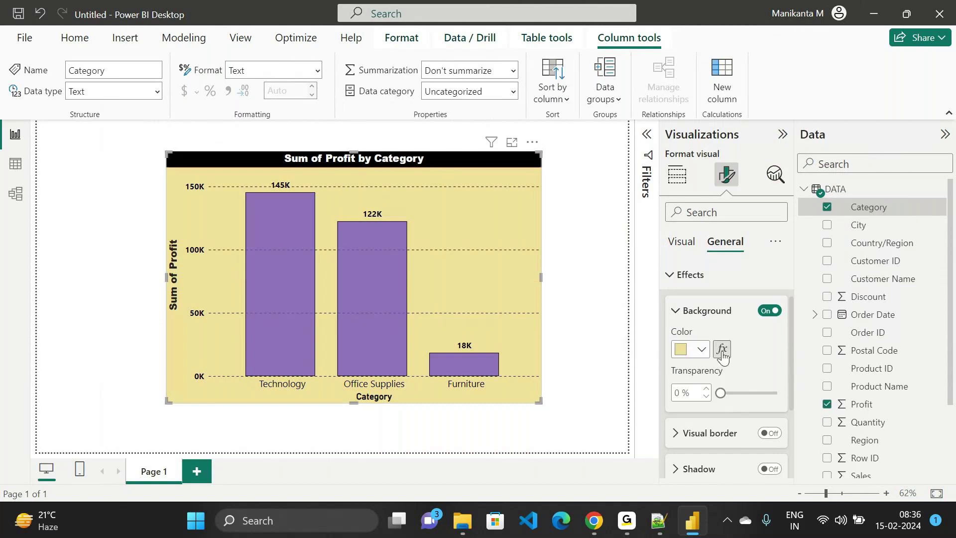
left_click(692, 349)
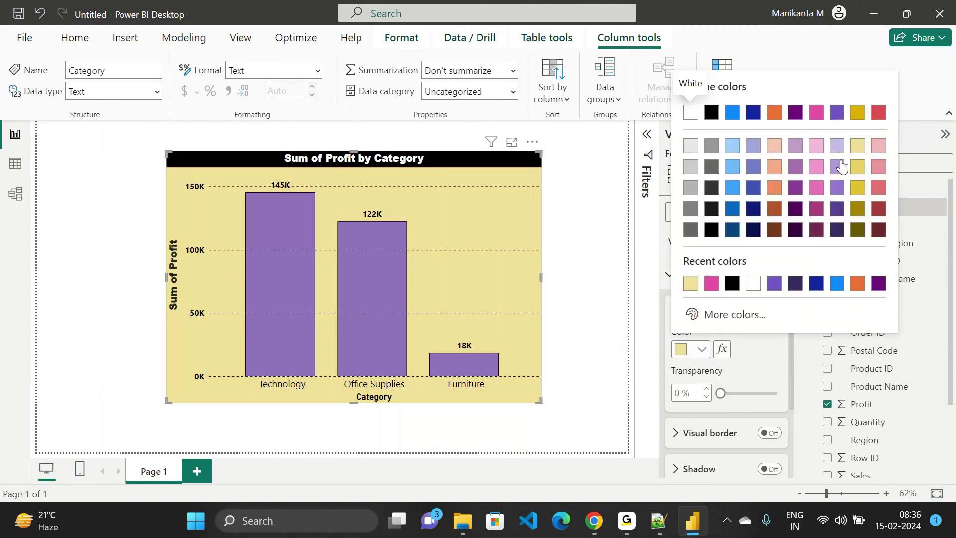
left_click(838, 155)
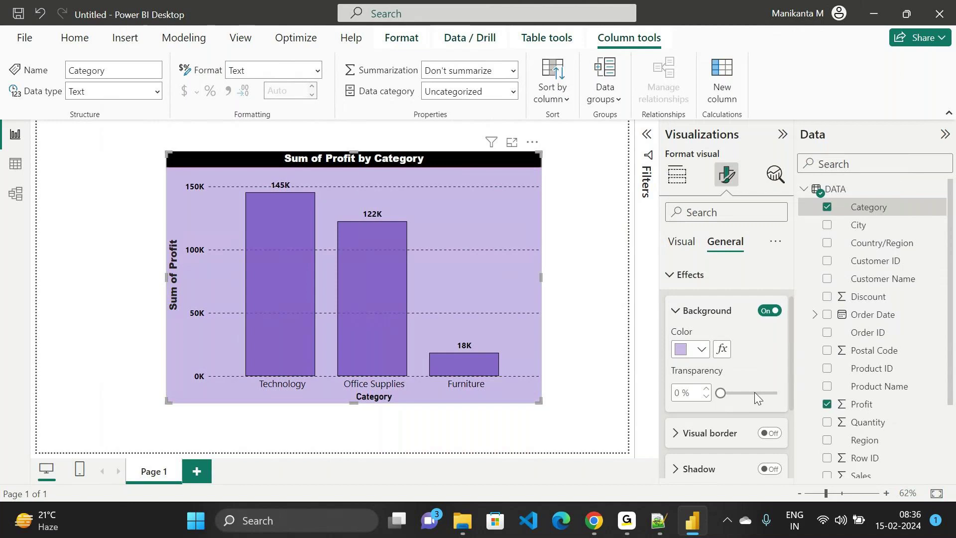
left_click_drag(745, 391, 782, 396)
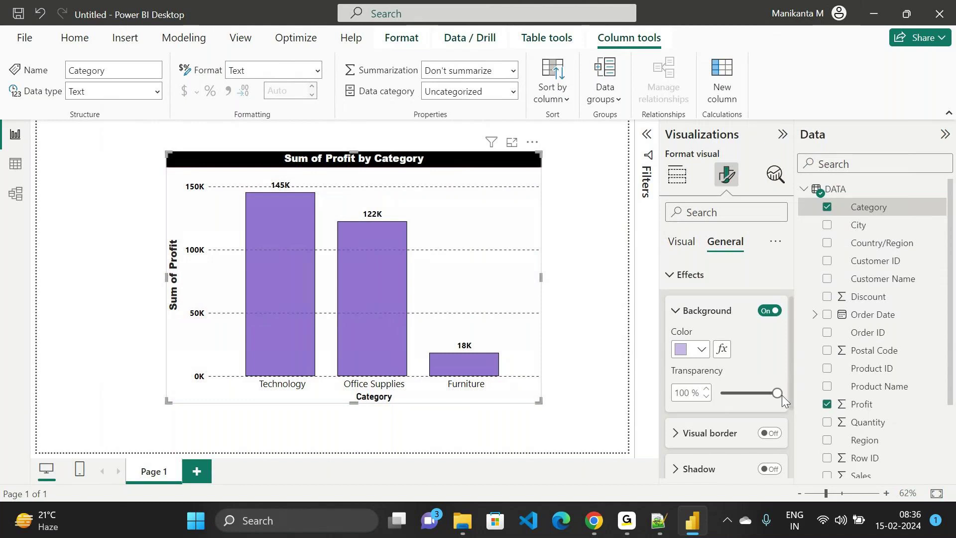
left_click_drag(773, 392, 762, 392)
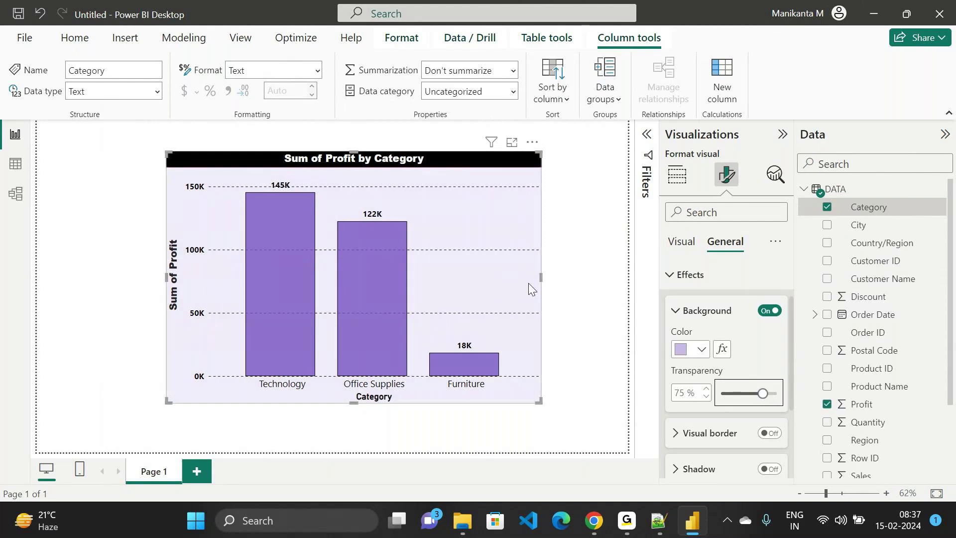
Turn on the chart's visual border and keep its color black
scroll(727, 443, "down", 1)
left_click(770, 363)
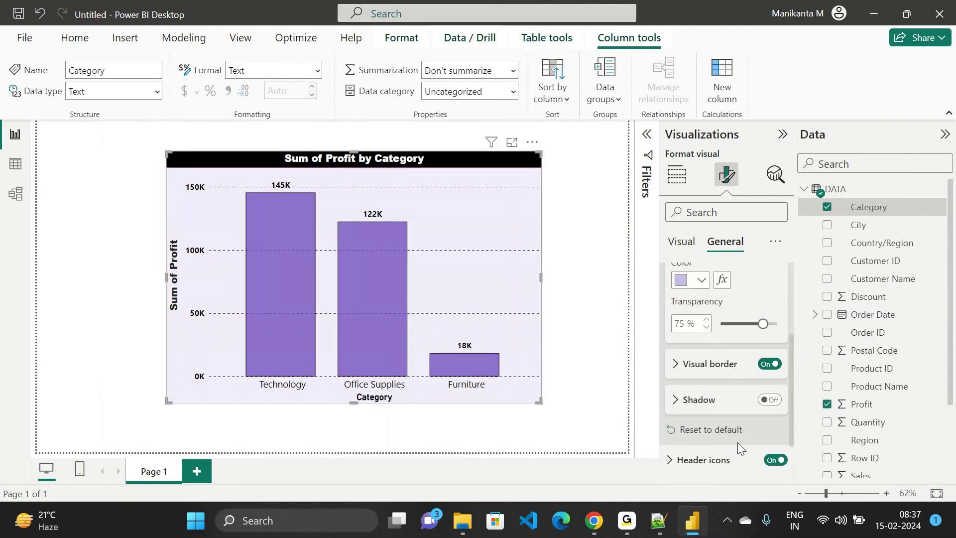
left_click(688, 366)
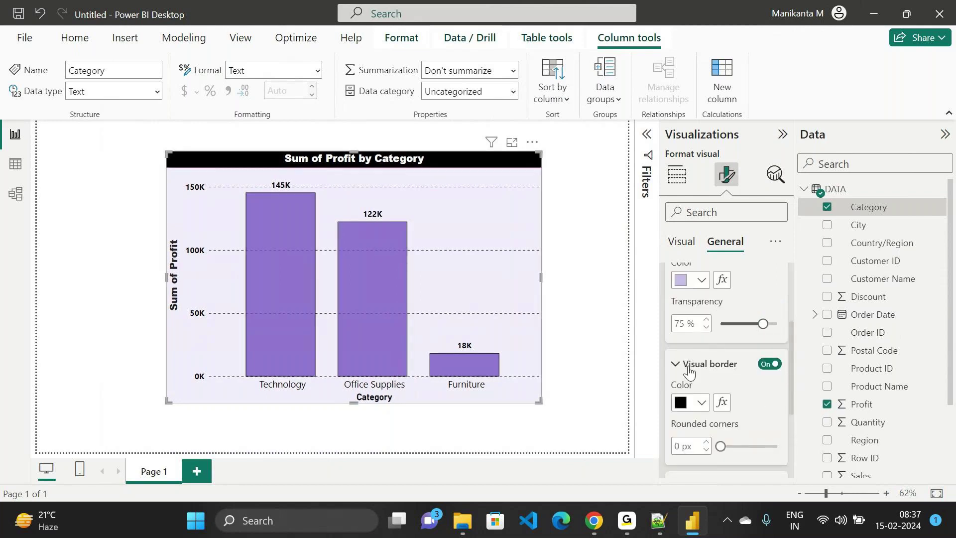
left_click(695, 406)
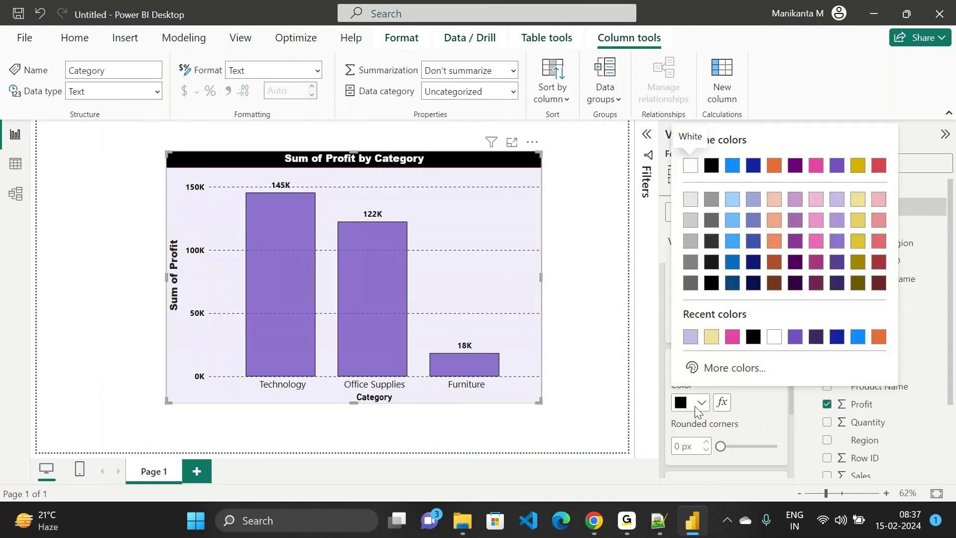
left_click(699, 403)
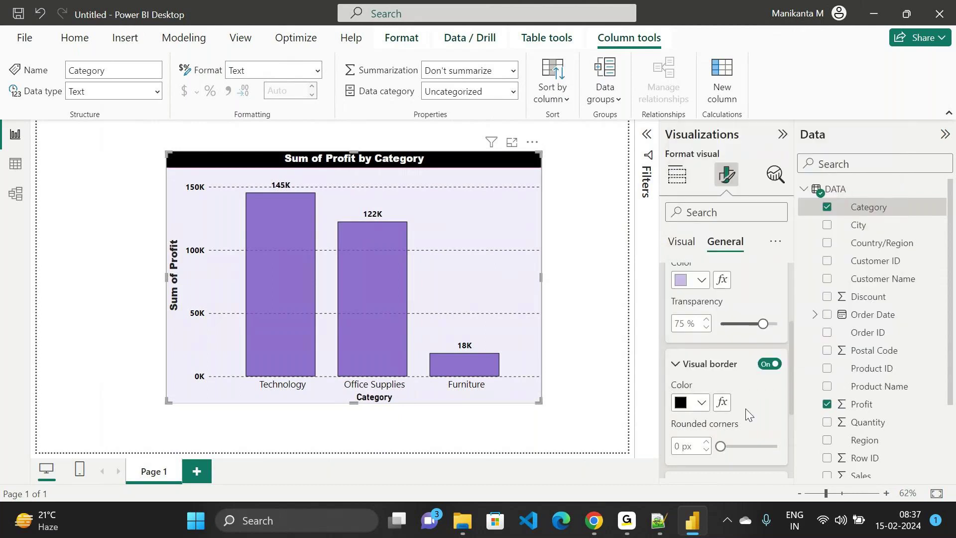
Turn on the chart's shadow with its offset set to Inside and its position set to Center
scroll(752, 427, "down", 2)
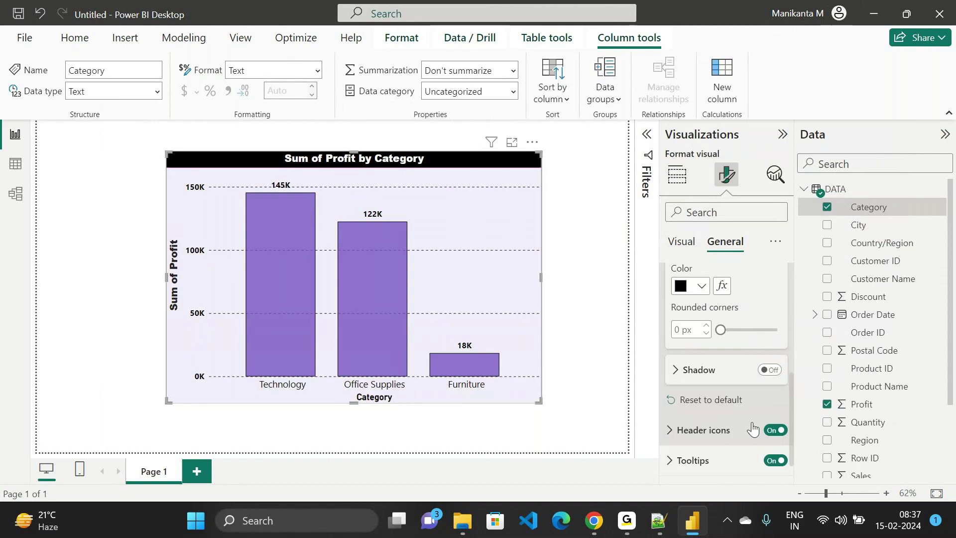
left_click(771, 371)
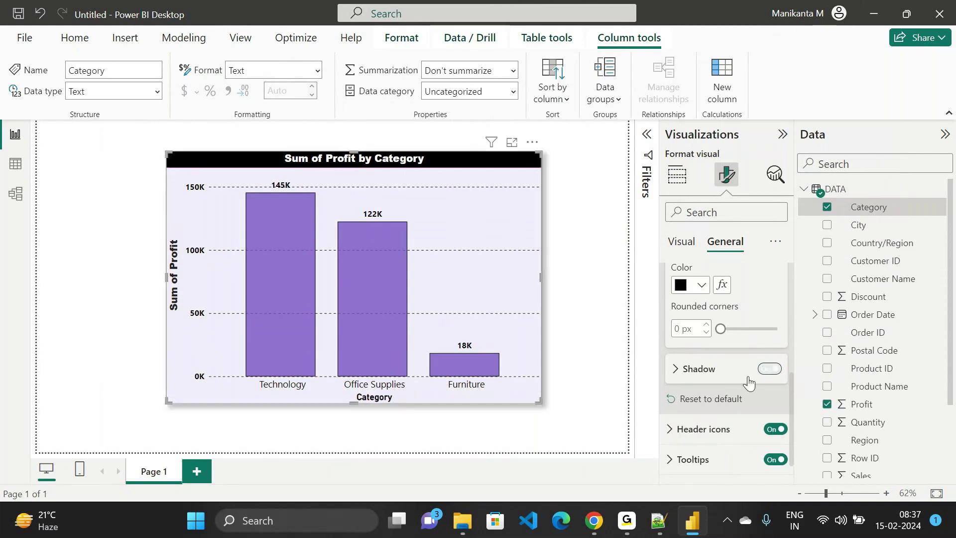
scroll(757, 418, "down", 2)
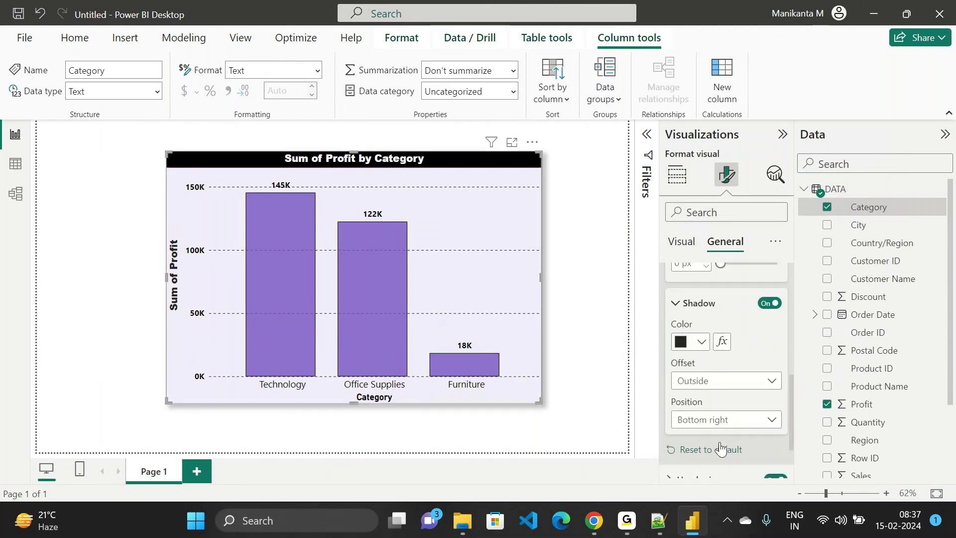
left_click(739, 385)
left_click(737, 381)
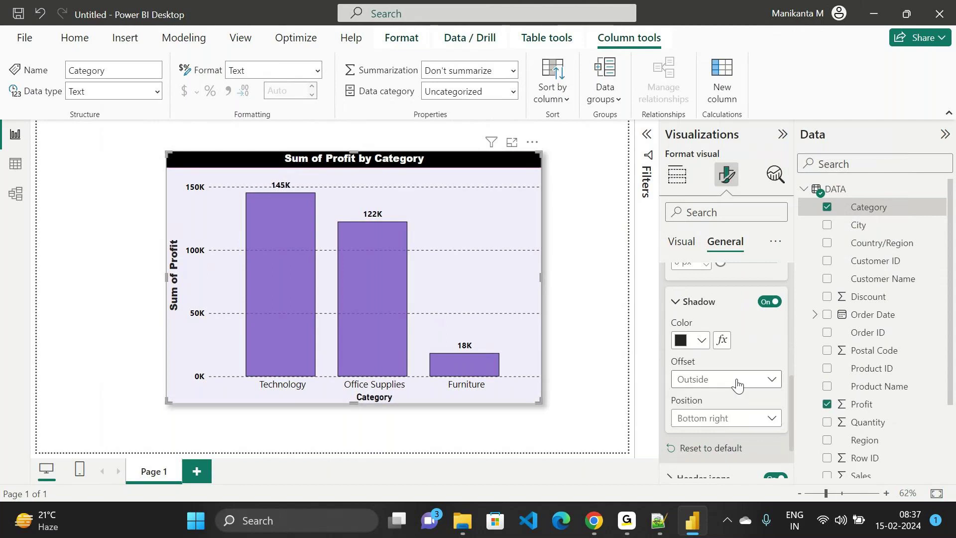
left_click(736, 384)
left_click(714, 413)
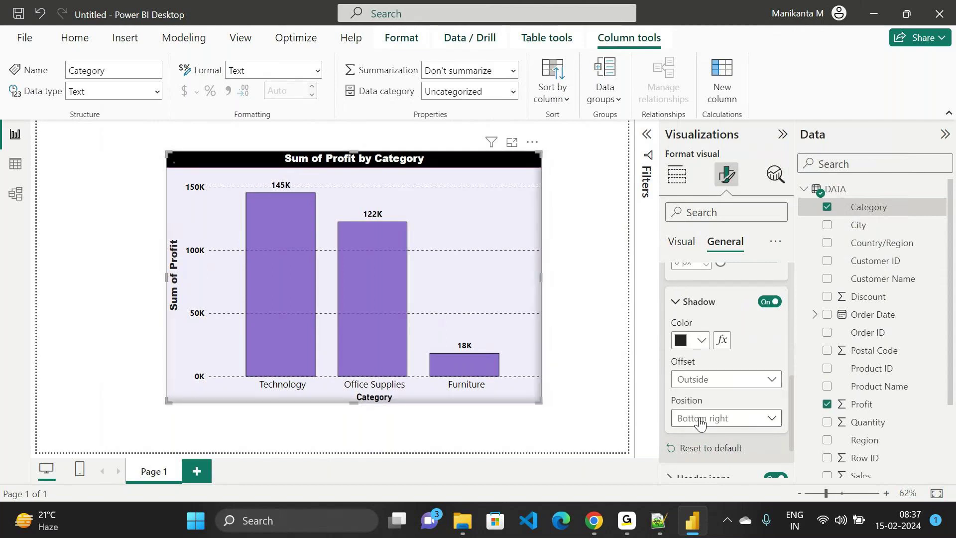
left_click(735, 422)
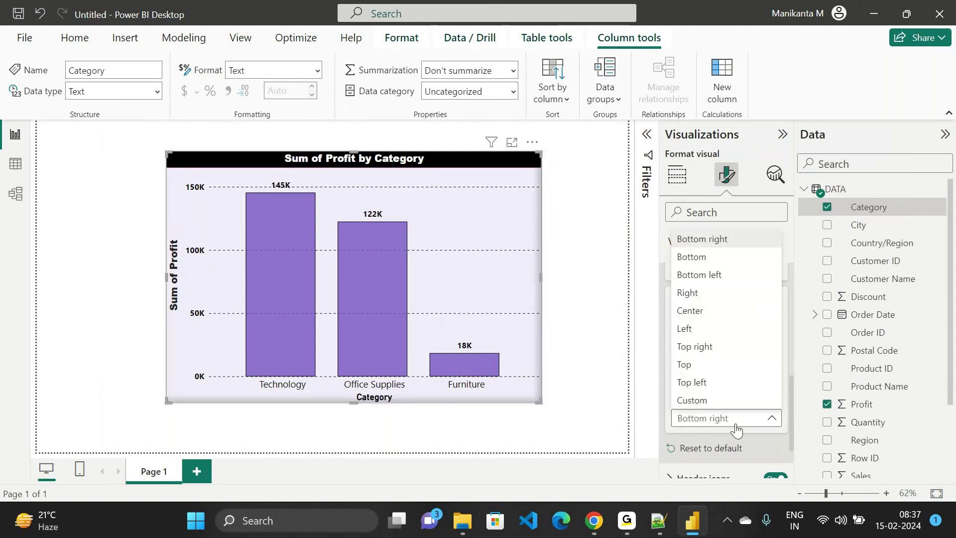
left_click(709, 312)
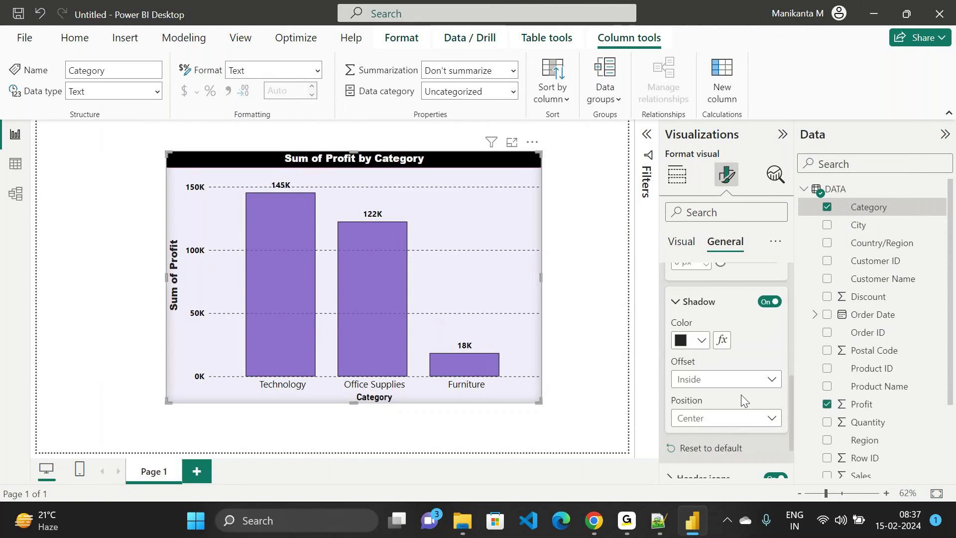
Collapse the Background and Visual border settings within the chart's effects
scroll(740, 394, "down", 2)
scroll(741, 394, "up", 6)
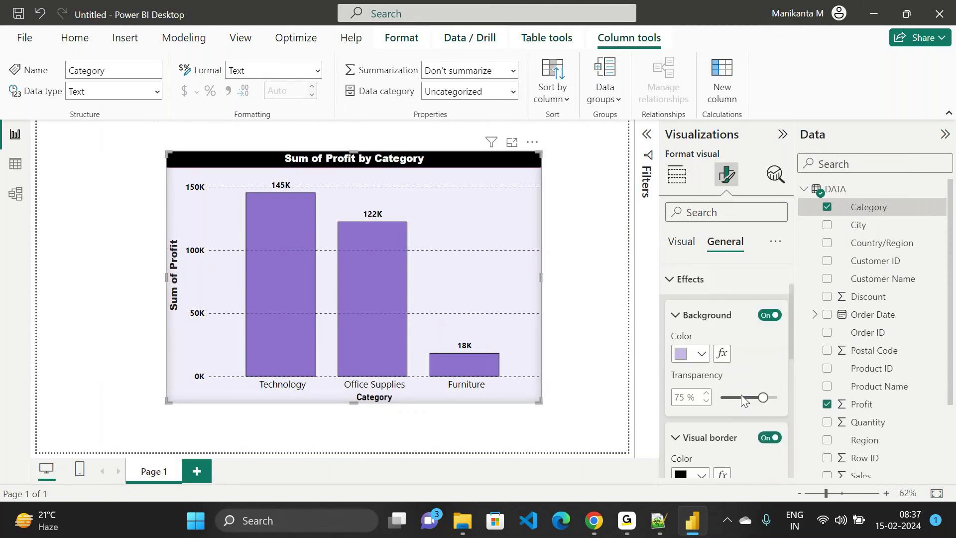
left_click(697, 326)
left_click(692, 353)
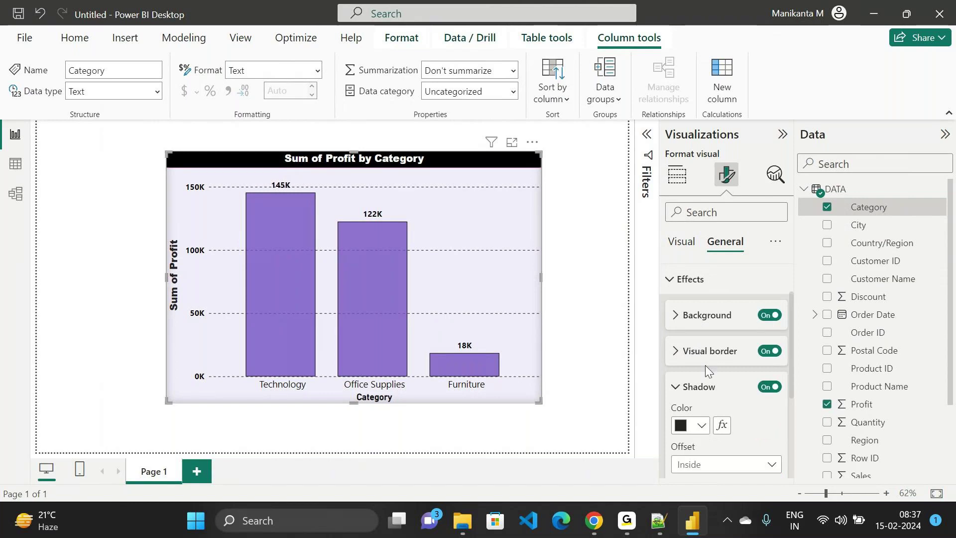
scroll(705, 365, "up", 2)
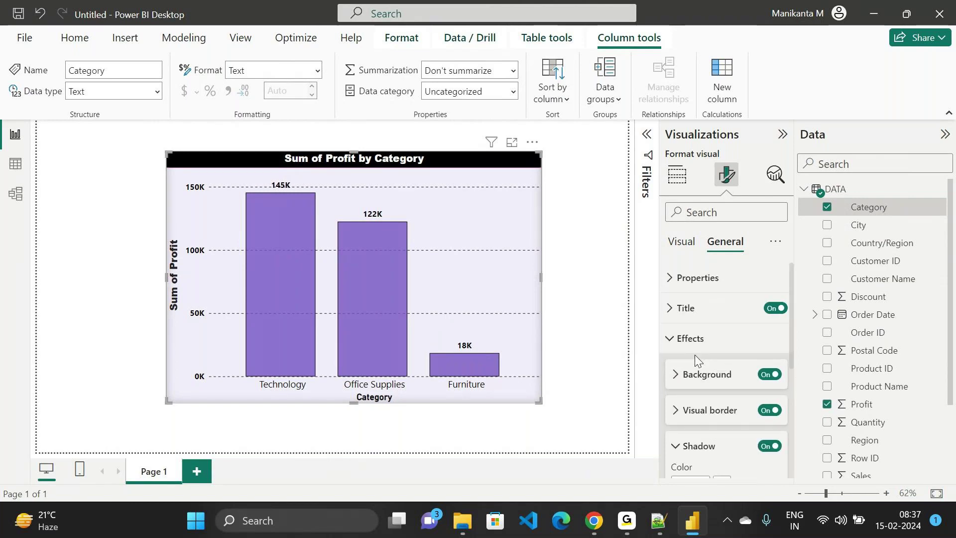
Make the Sum of Profit by Category chart narrower and taller, and move it to the right edge of the page
left_click(688, 350)
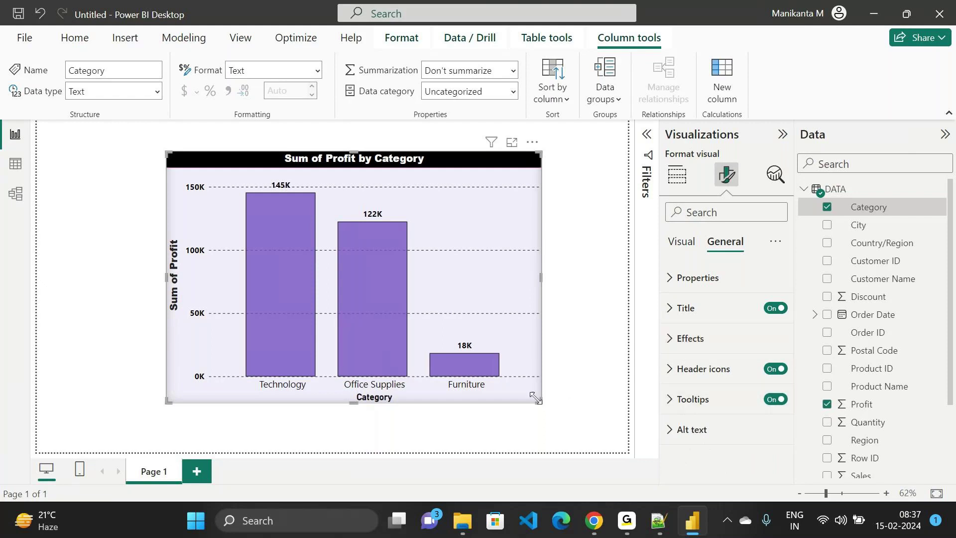
left_click_drag(536, 398, 428, 422)
left_click_drag(398, 345, 684, 326)
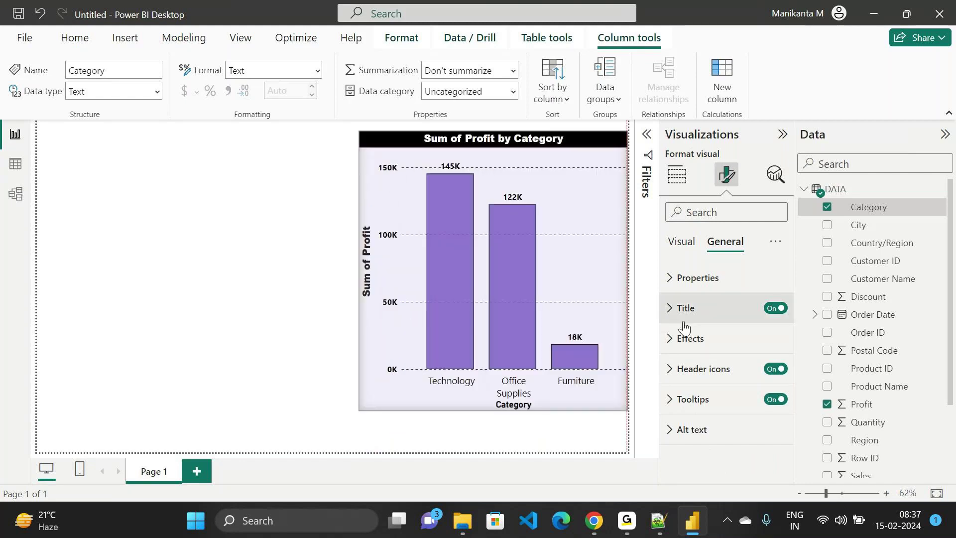
Add a second stacked column chart in the page's free left area with Category on the X-axis and Profit on the Y-axis
left_click(295, 298)
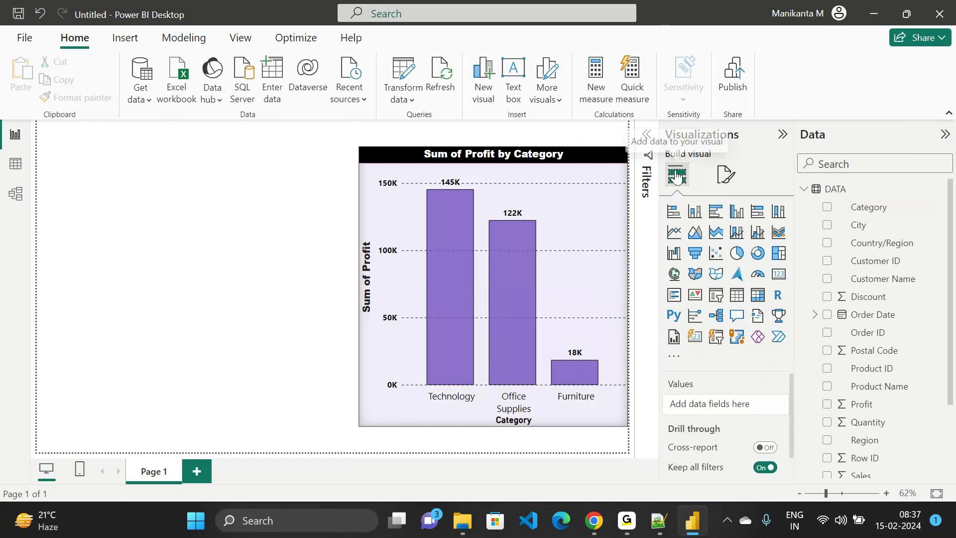
left_click(695, 211)
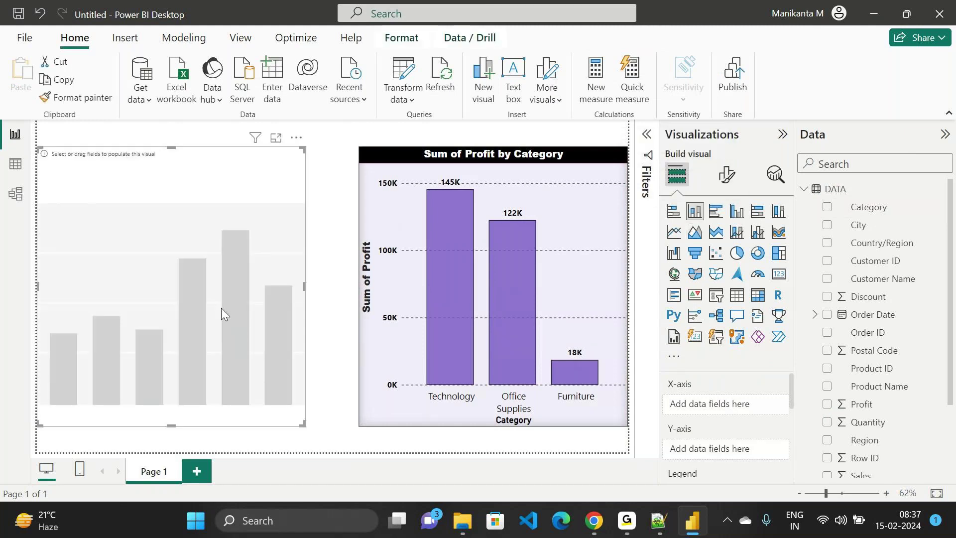
left_click_drag(221, 308, 240, 306)
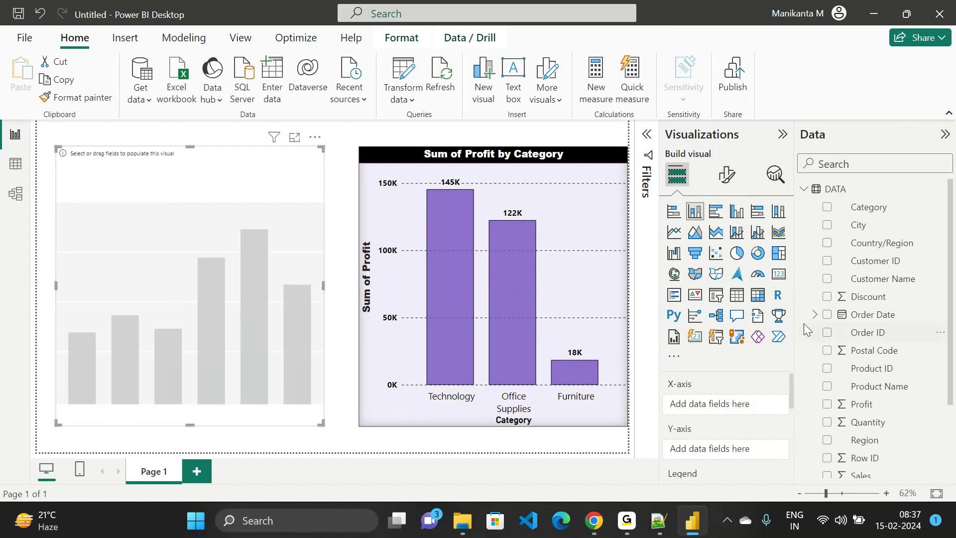
left_click_drag(869, 208, 233, 331)
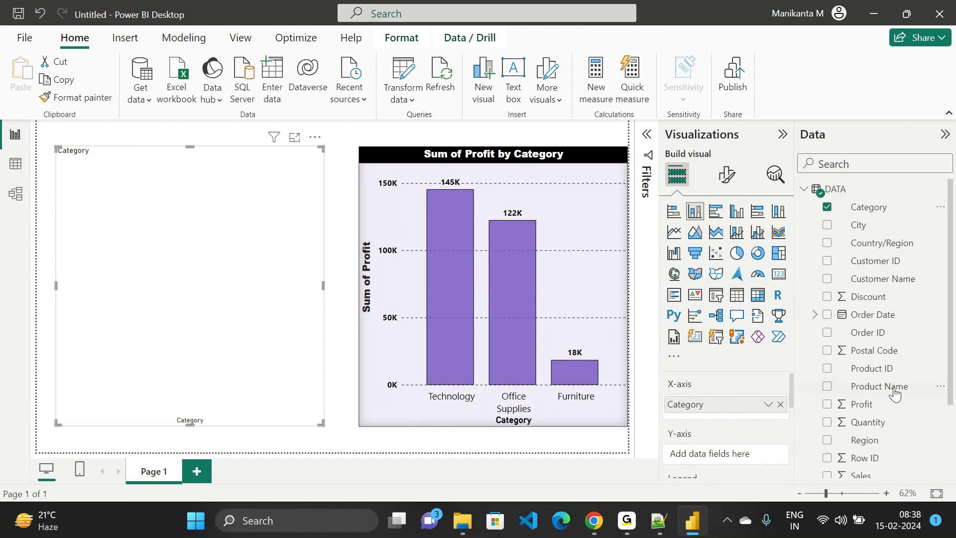
left_click_drag(887, 404, 196, 245)
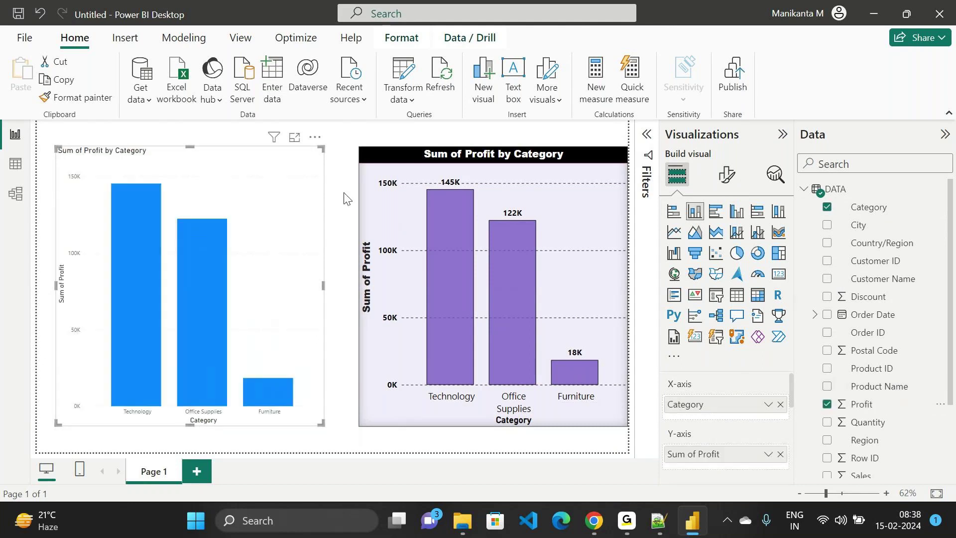
left_click(349, 147)
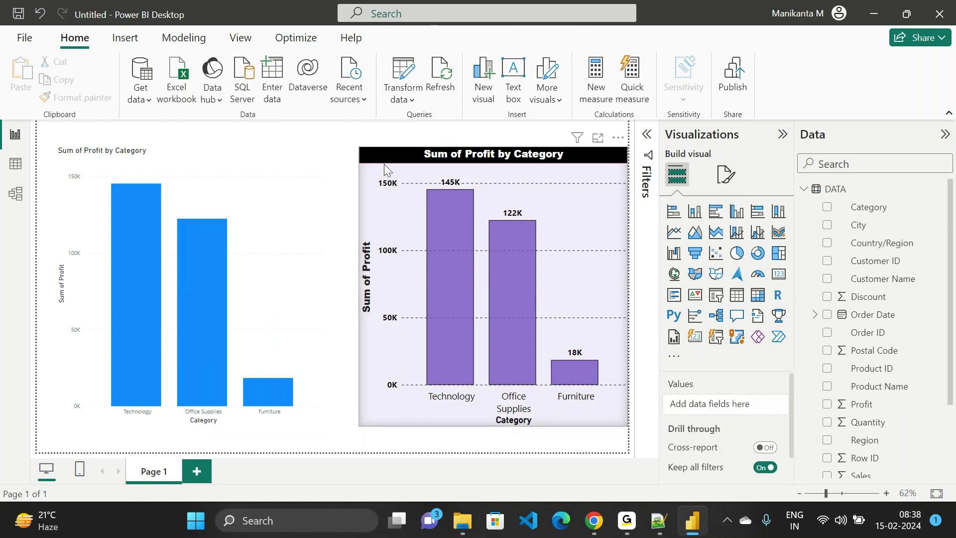
left_click(209, 172)
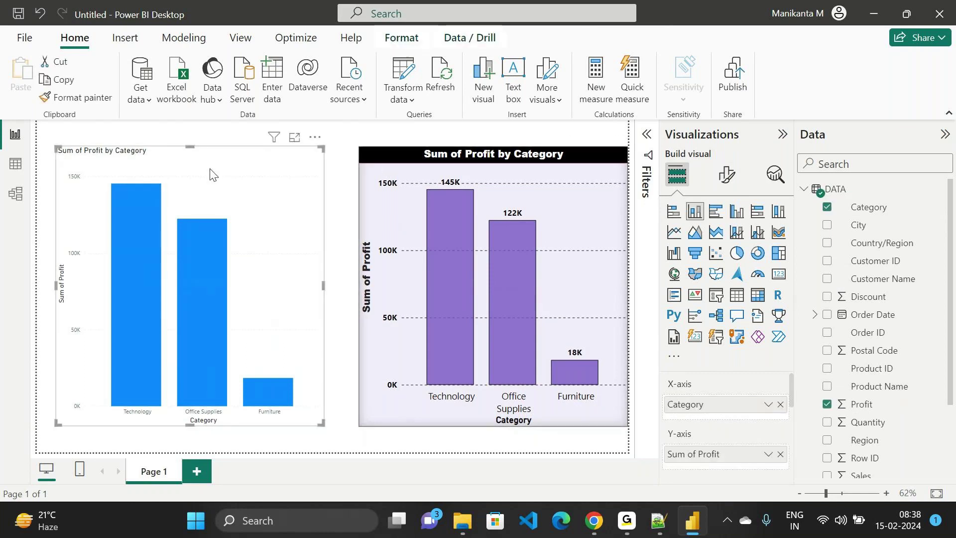
left_click(352, 189)
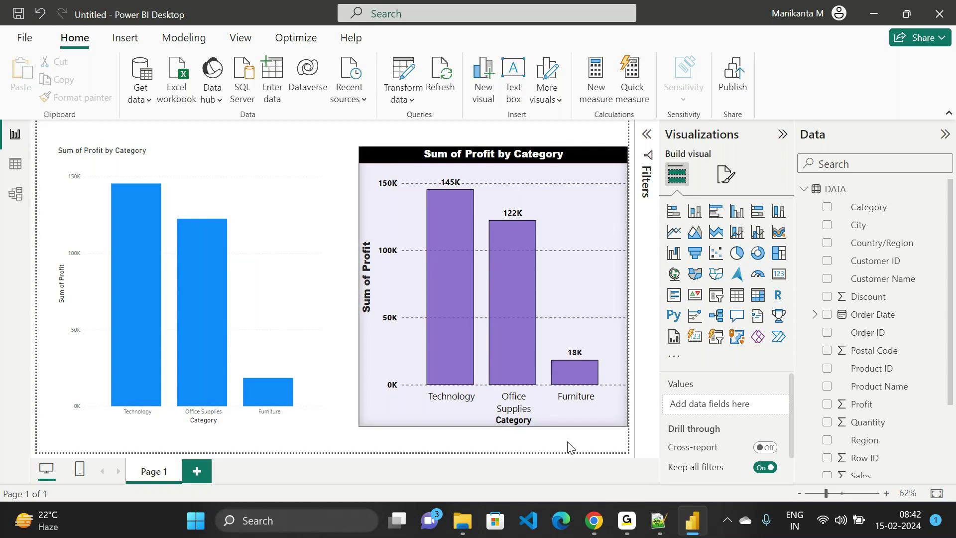
mouse_move(627, 521)
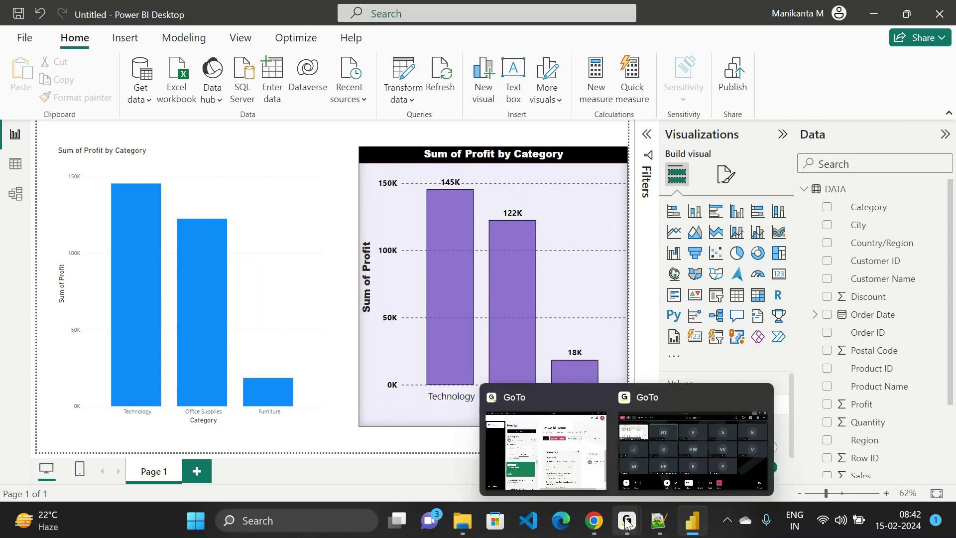
left_click(723, 456)
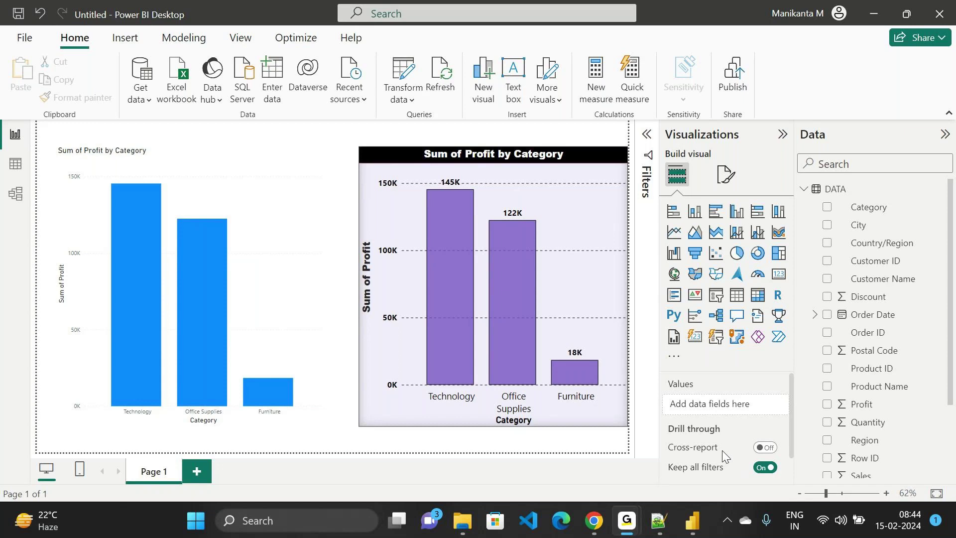
left_click(689, 531)
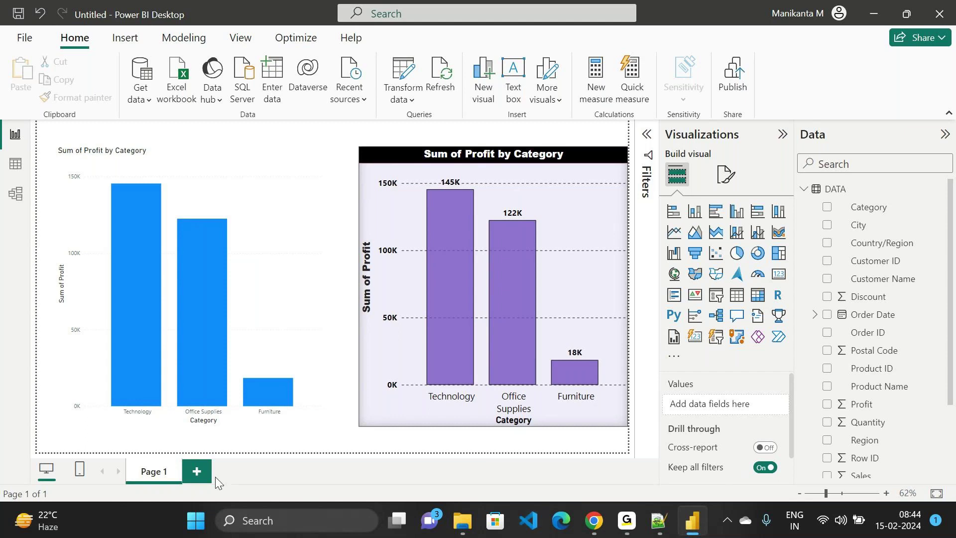
Add a new report page and place an enlarged stacked column chart near its middle
left_click(201, 472)
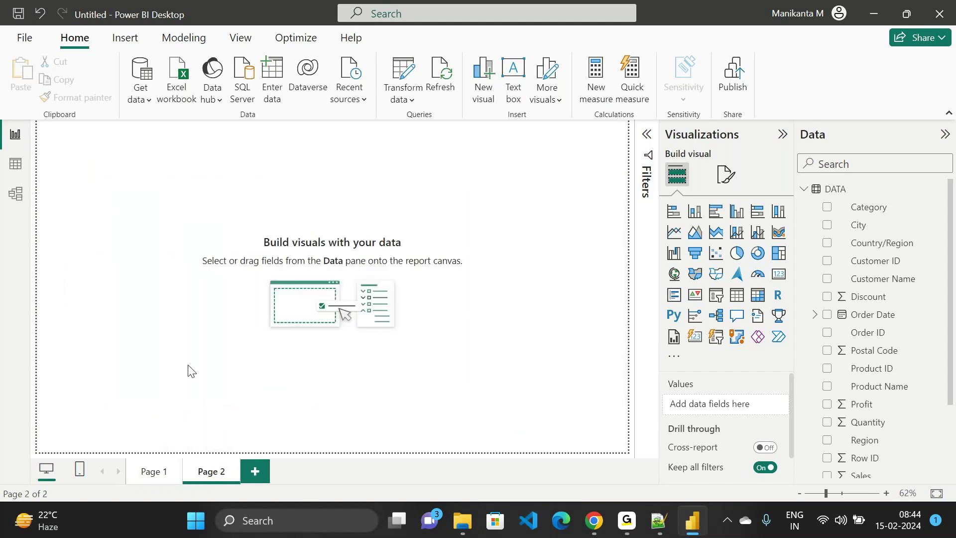
left_click(696, 212)
left_click_drag(118, 228, 222, 295)
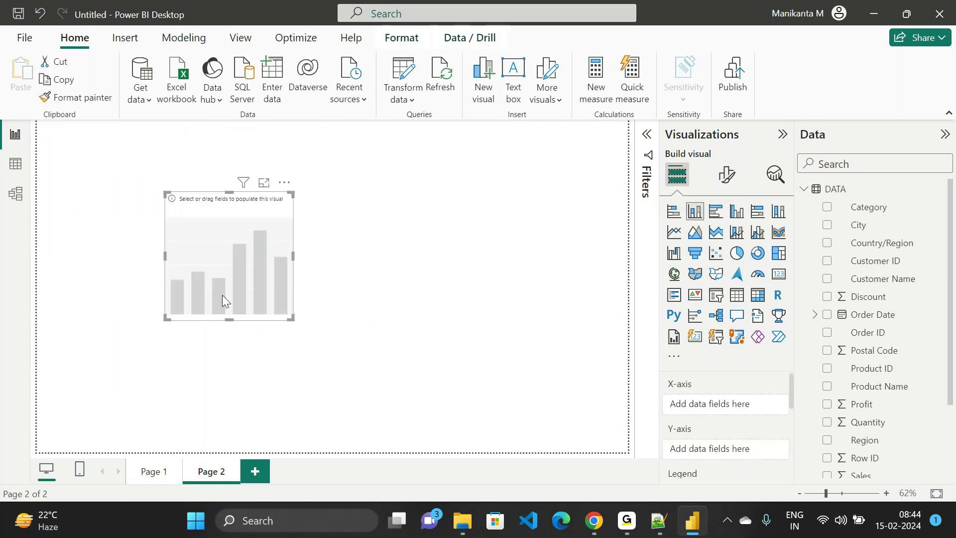
left_click_drag(291, 317, 616, 412)
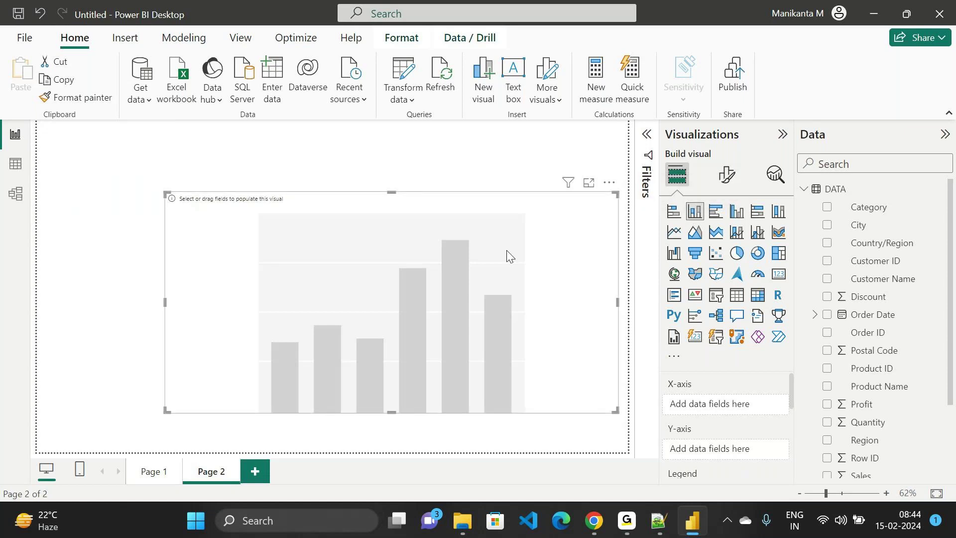
left_click_drag(507, 254, 453, 224)
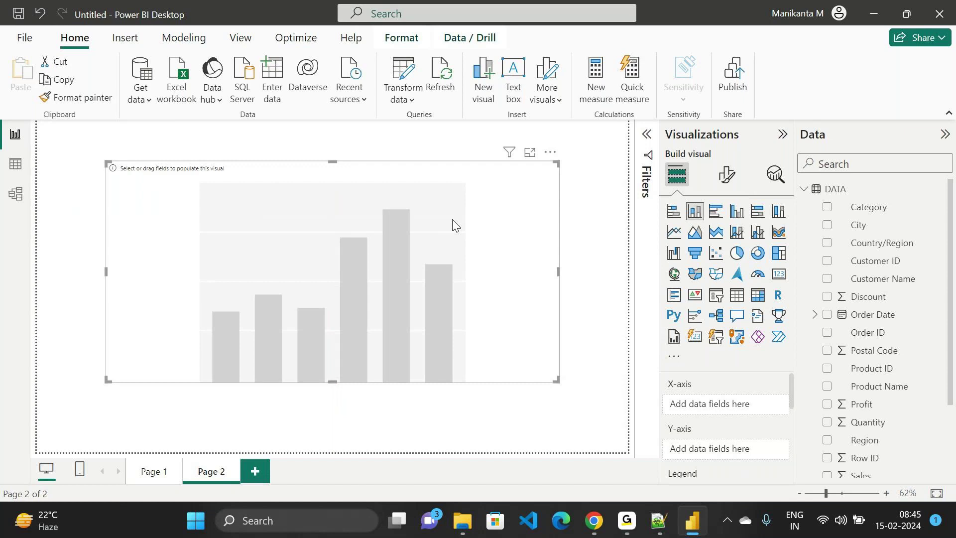
left_click_drag(391, 254, 399, 255)
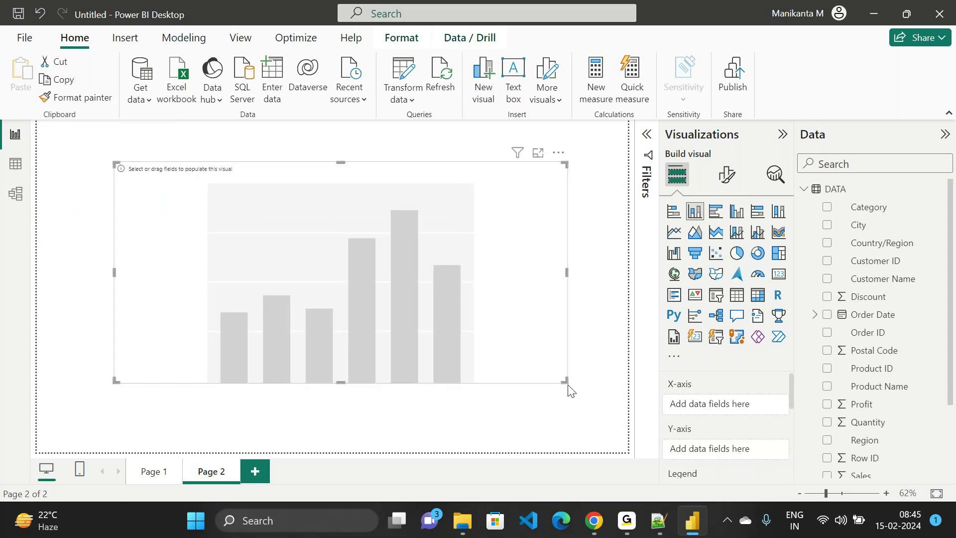
left_click_drag(566, 381, 560, 432)
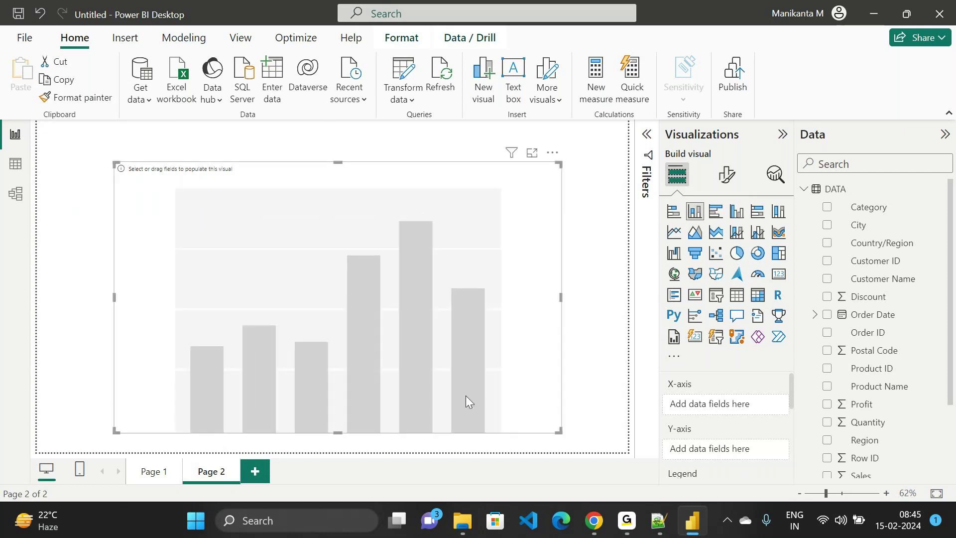
left_click_drag(465, 395, 500, 369)
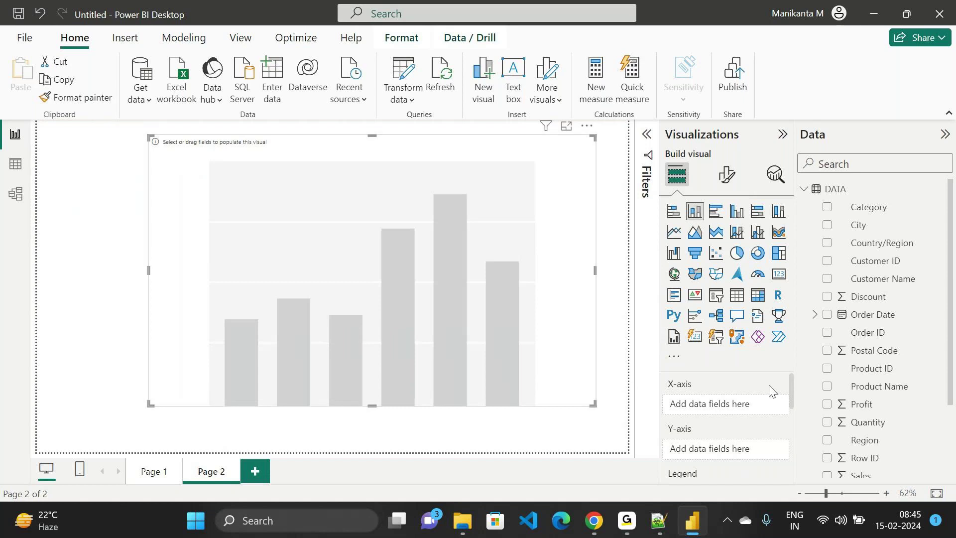
Populate the empty column chart with Sub-Category on the X-axis and Sales on the Y-axis, and show its format settings
scroll(847, 418, "down", 2)
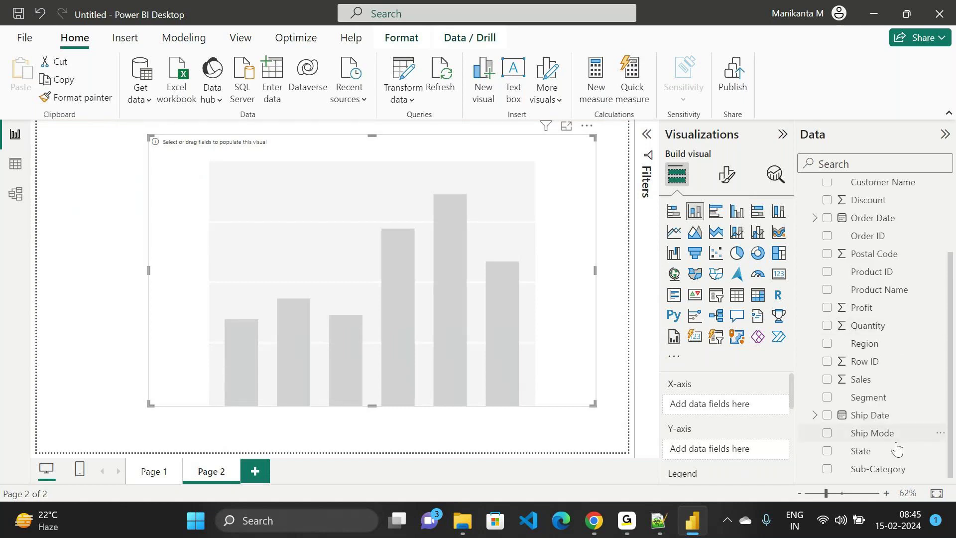
left_click(893, 473)
left_click_drag(893, 478, 393, 386)
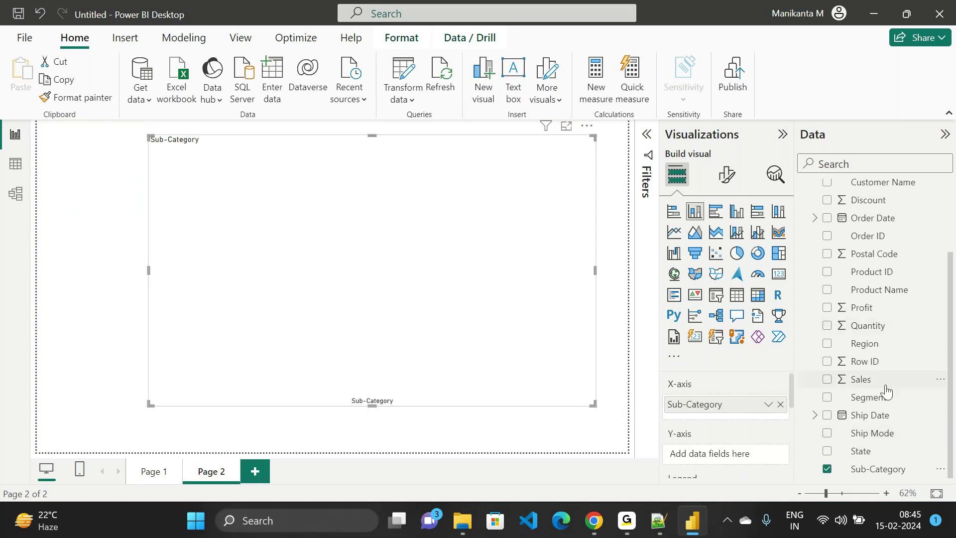
left_click_drag(887, 385, 747, 468)
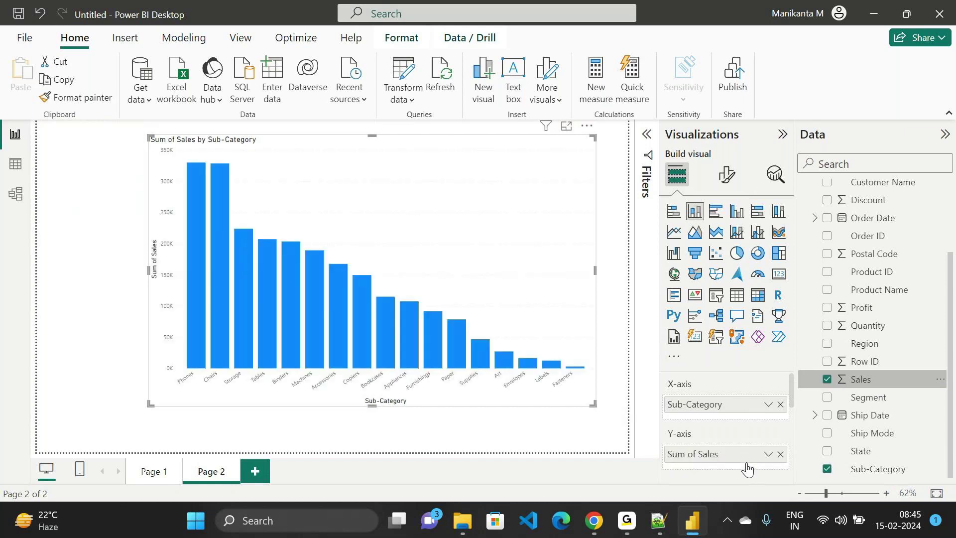
left_click(727, 174)
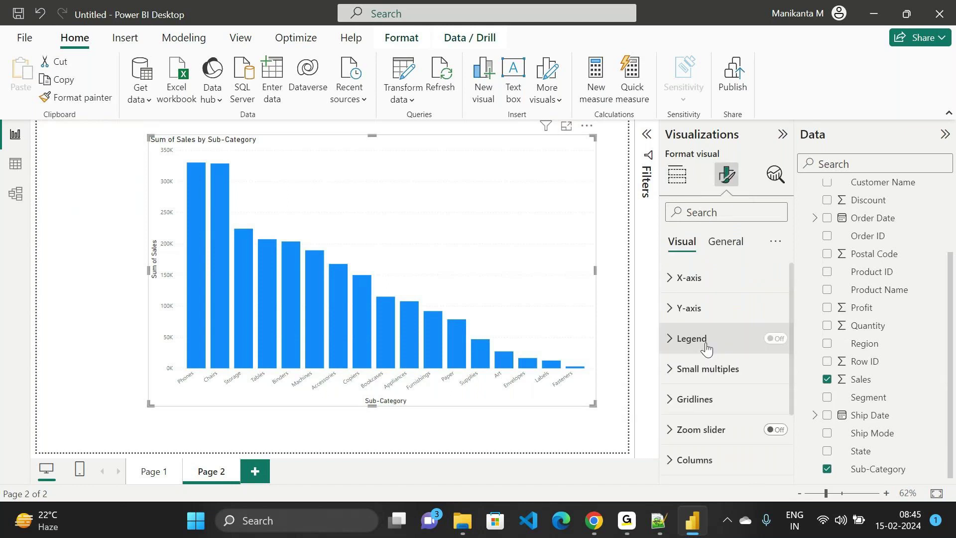
left_click(149, 471)
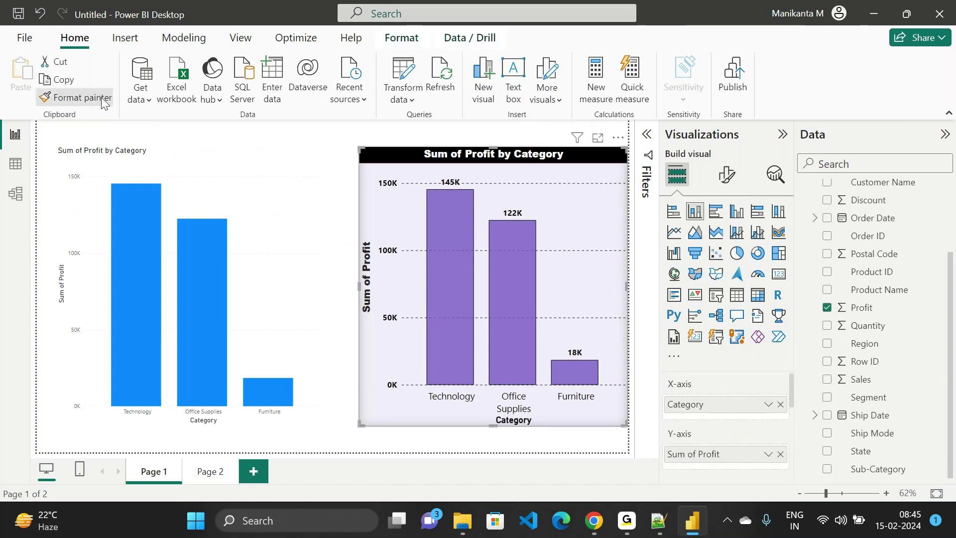
left_click(102, 98)
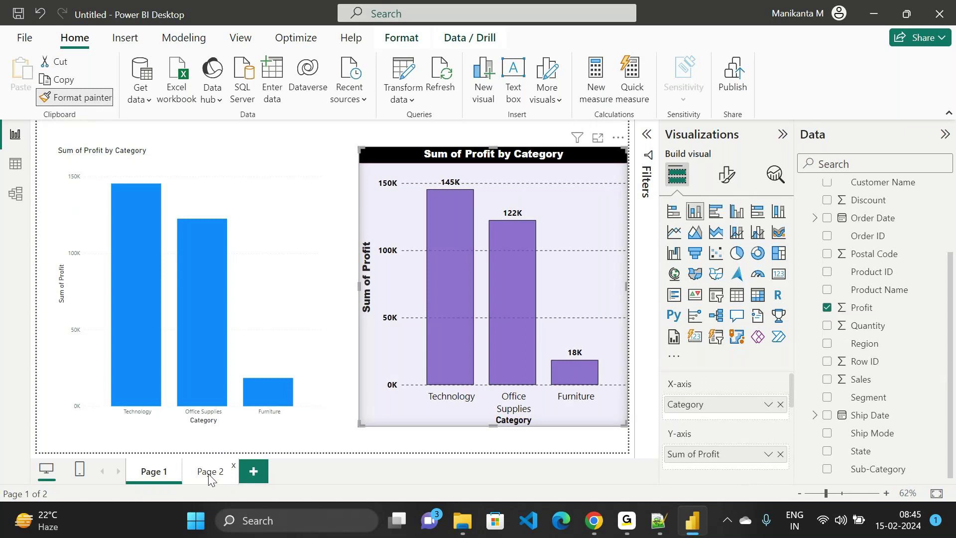
left_click(209, 478)
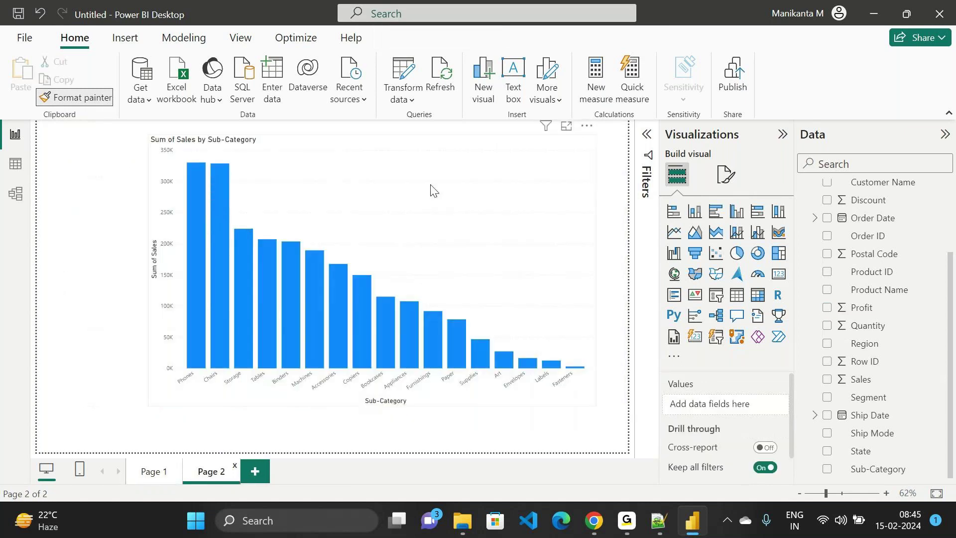
Copy the formatting of the purple Sum of Profit by Category chart on Page 1 onto the Page 2 chart with Format painter
left_click(165, 472)
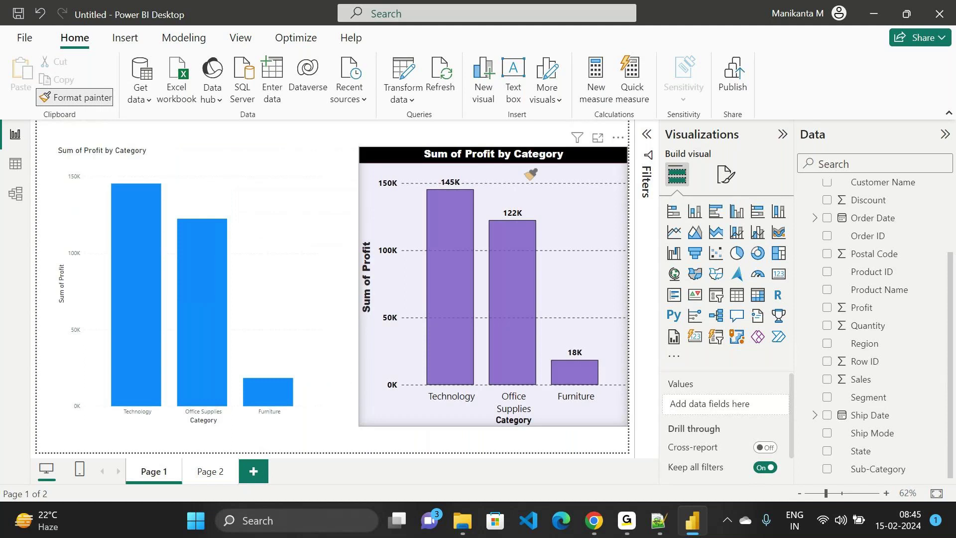
left_click(487, 167)
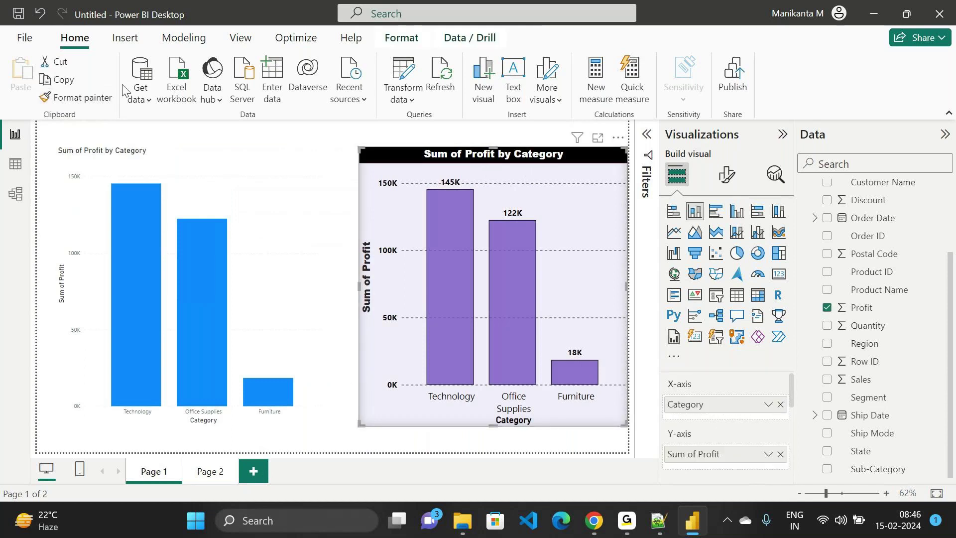
left_click(76, 97)
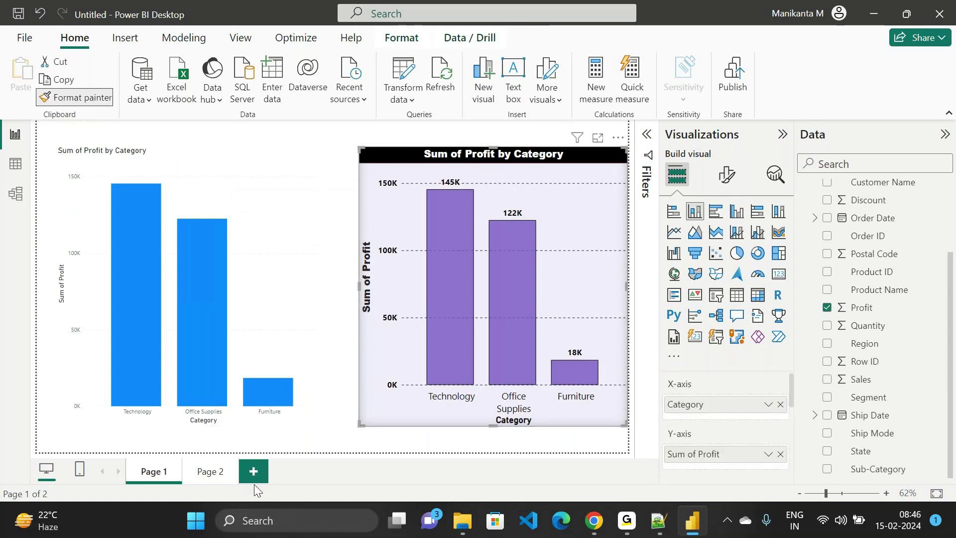
left_click(197, 471)
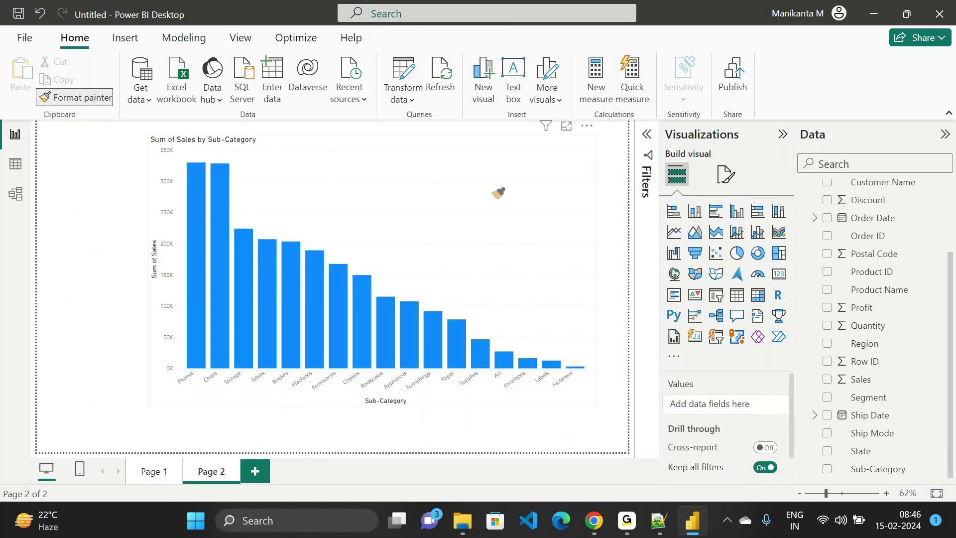
left_click(498, 193)
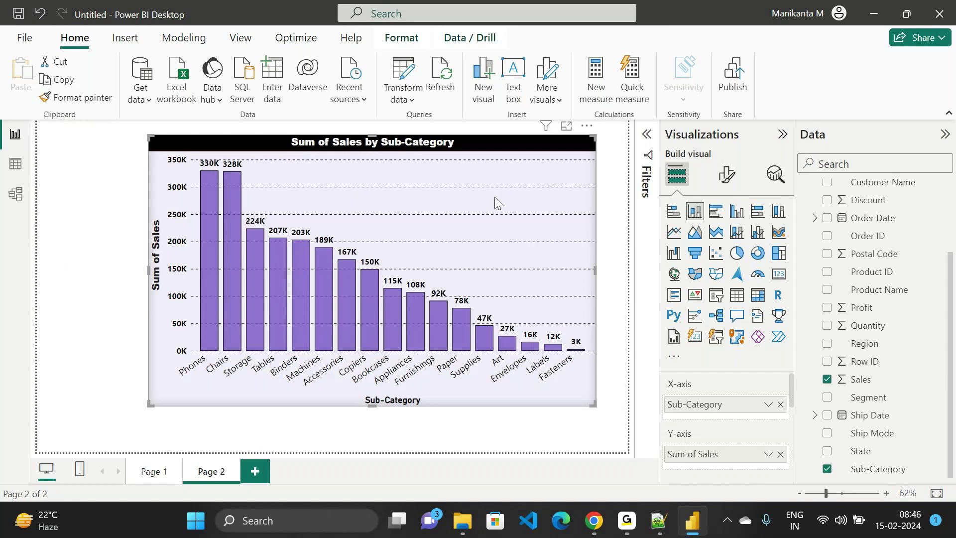
Move the Sum of Sales by Sub-Category chart to the upper-left corner of the page
left_click_drag(494, 196, 385, 190)
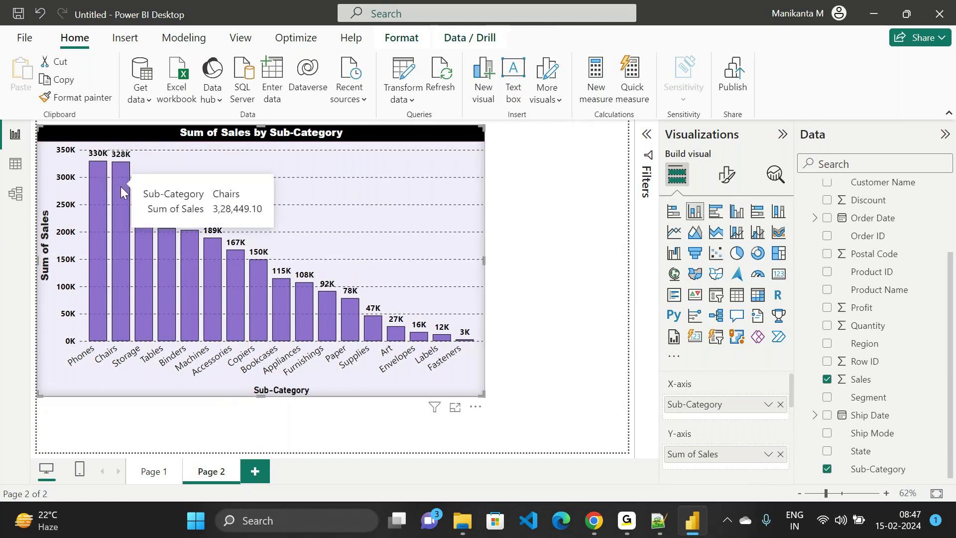
mouse_move(146, 229)
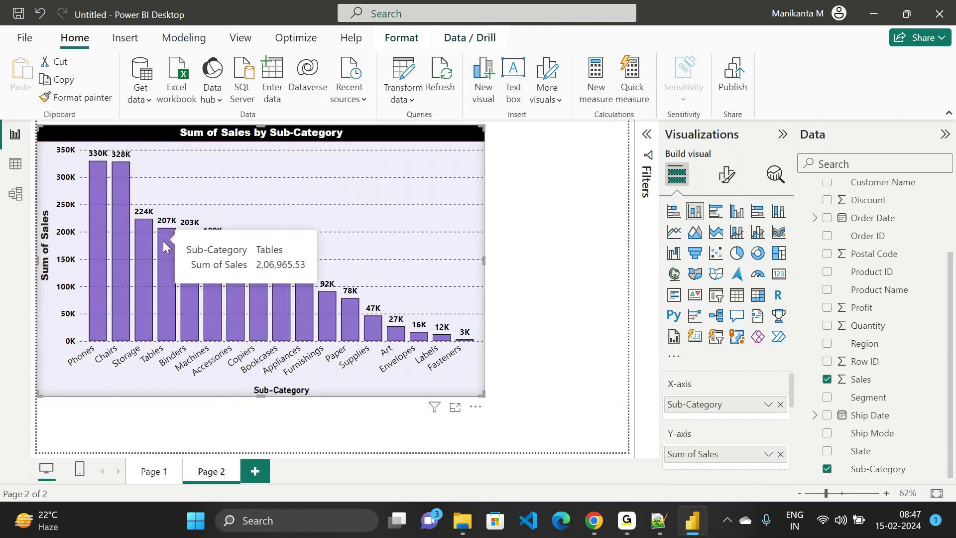
mouse_move(184, 252)
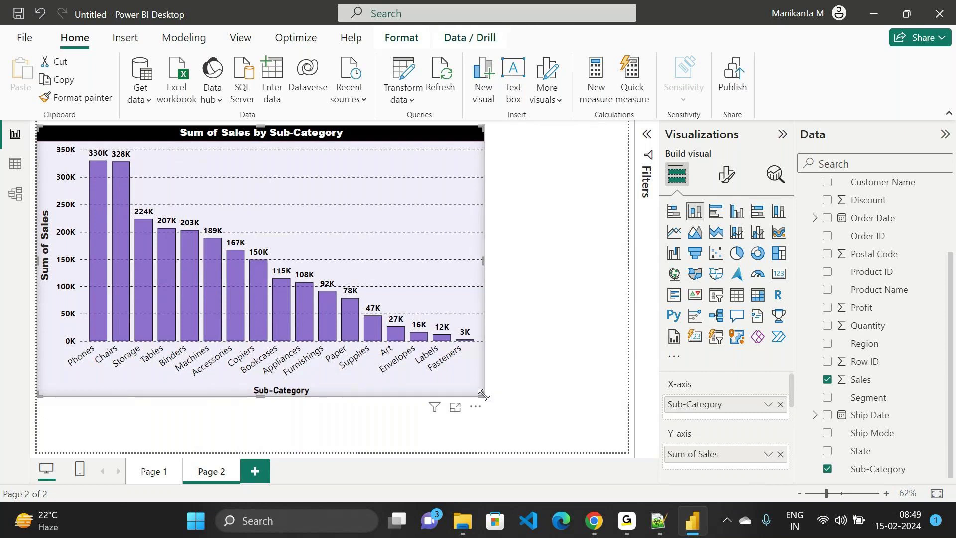
Shrink the Sum of Sales by Sub-Category chart and place it in the page's upper-left corner
left_click_drag(482, 394, 371, 365)
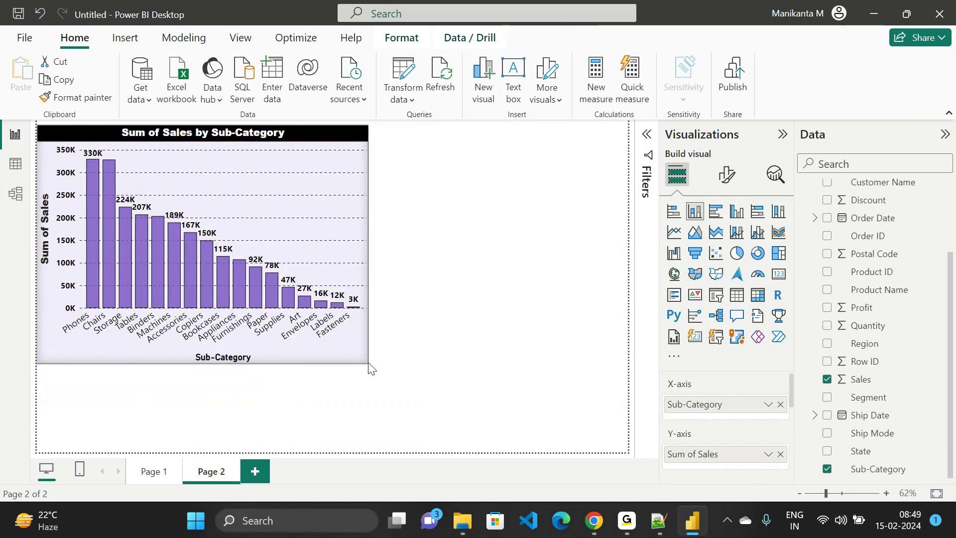
left_click_drag(371, 368, 343, 342)
left_click_drag(303, 232, 456, 286)
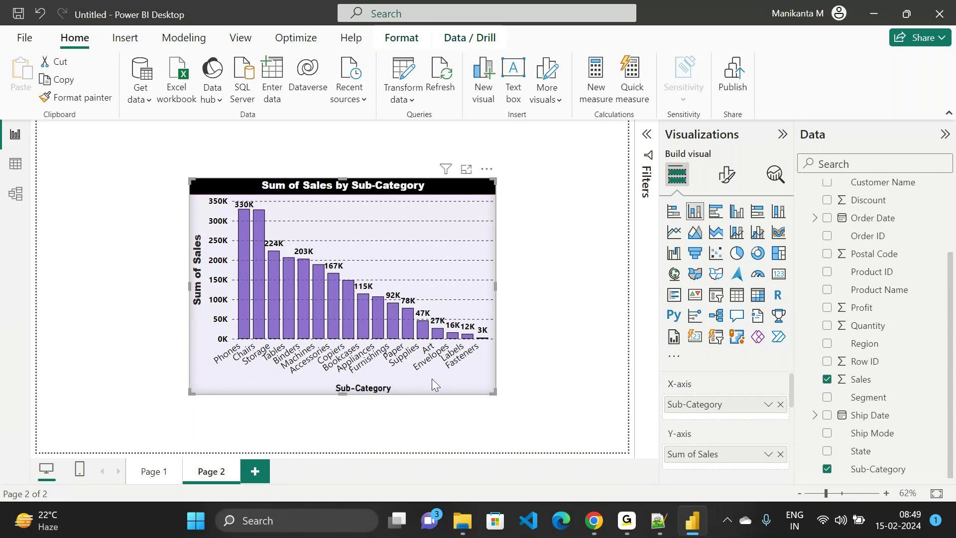
left_click_drag(432, 378, 398, 352)
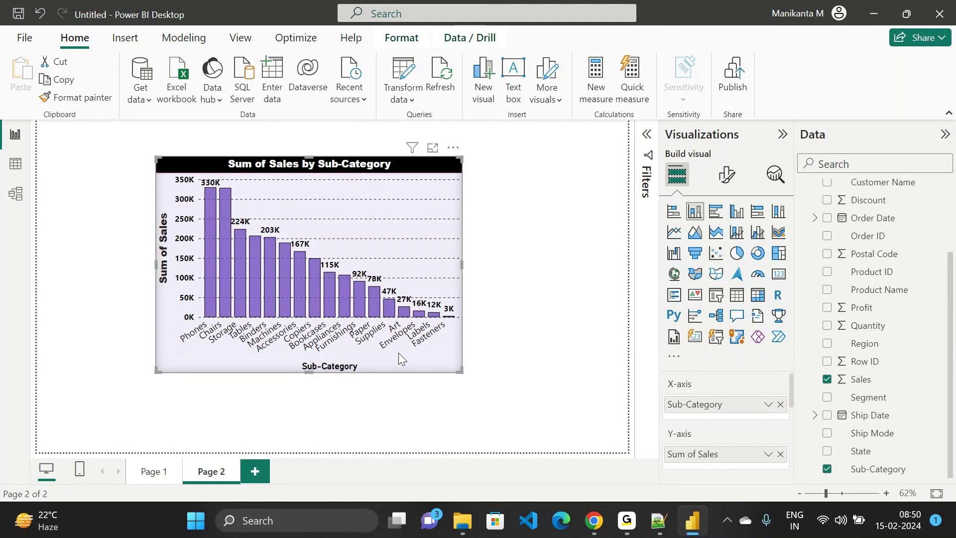
left_click_drag(425, 351, 299, 314)
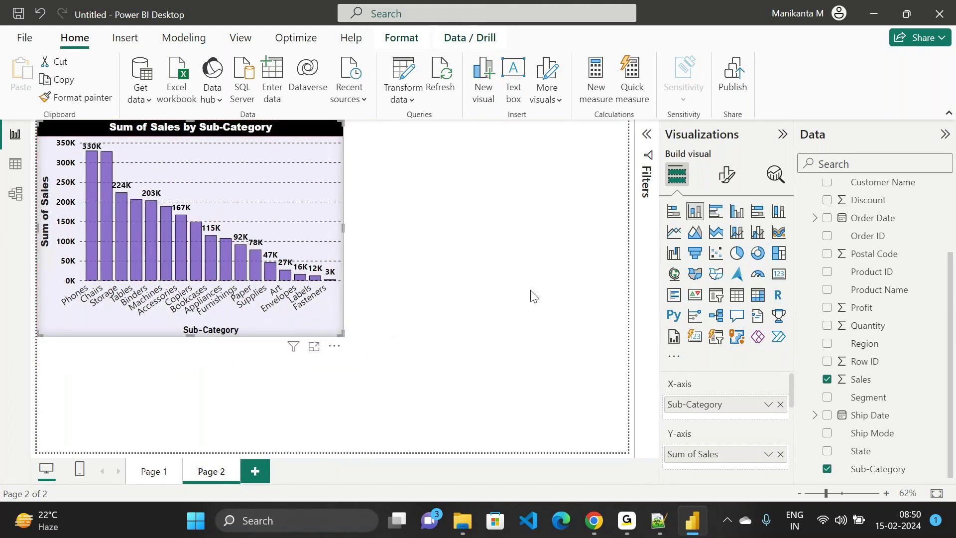
left_click(532, 297)
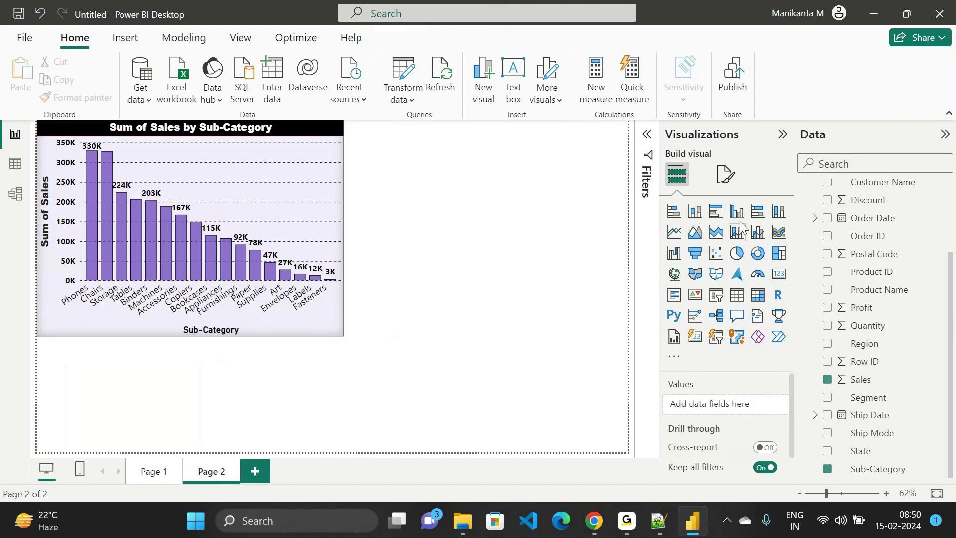
left_click(566, 307)
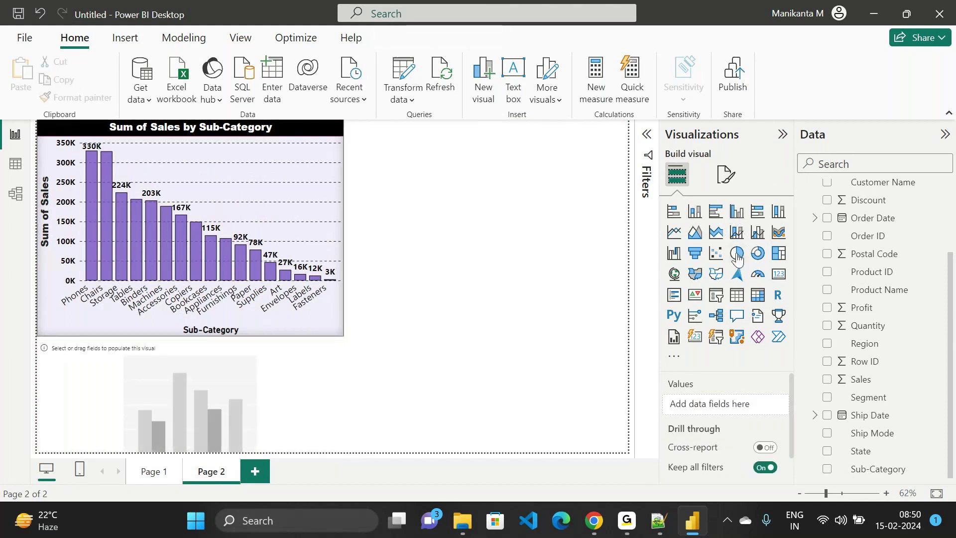
left_click(737, 253)
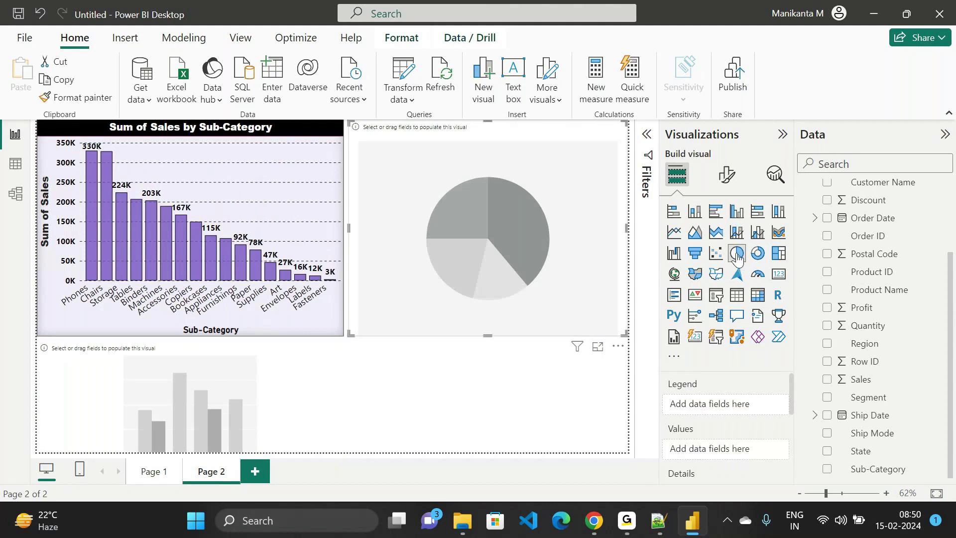
key("Delete")
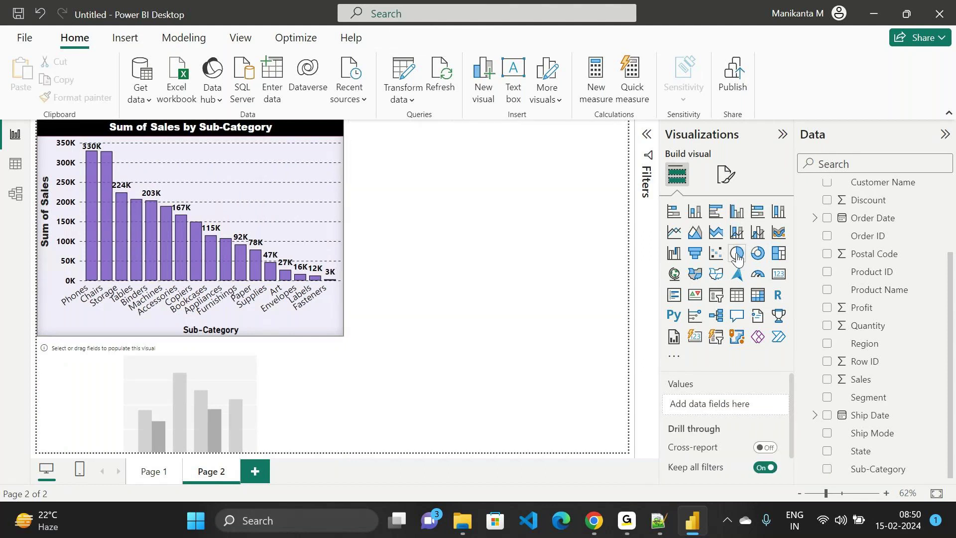
left_click(237, 403)
key("Delete")
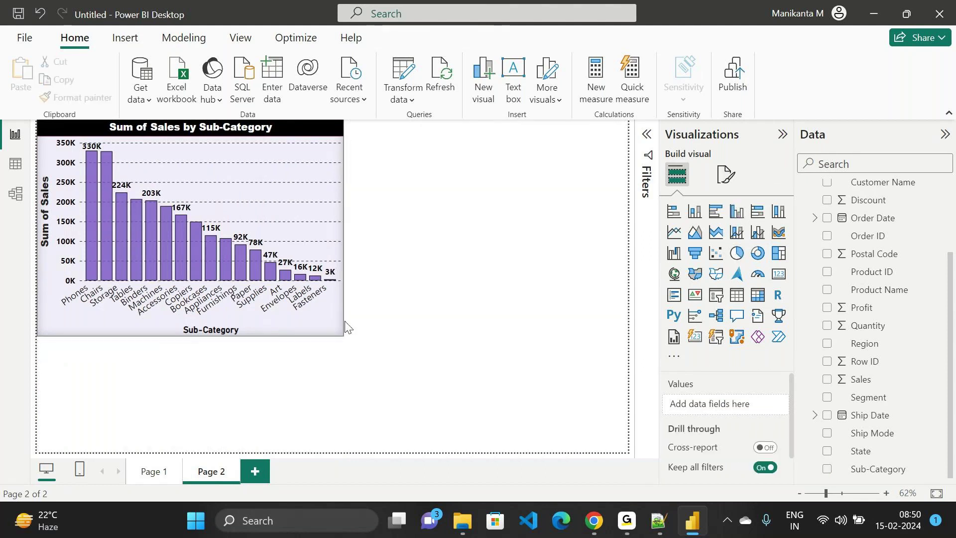
Enlarge the Sum of Sales by Sub-Category chart, convert it to a stacked bar chart and shift it slightly inward from the page corner
left_click_drag(342, 337, 424, 355)
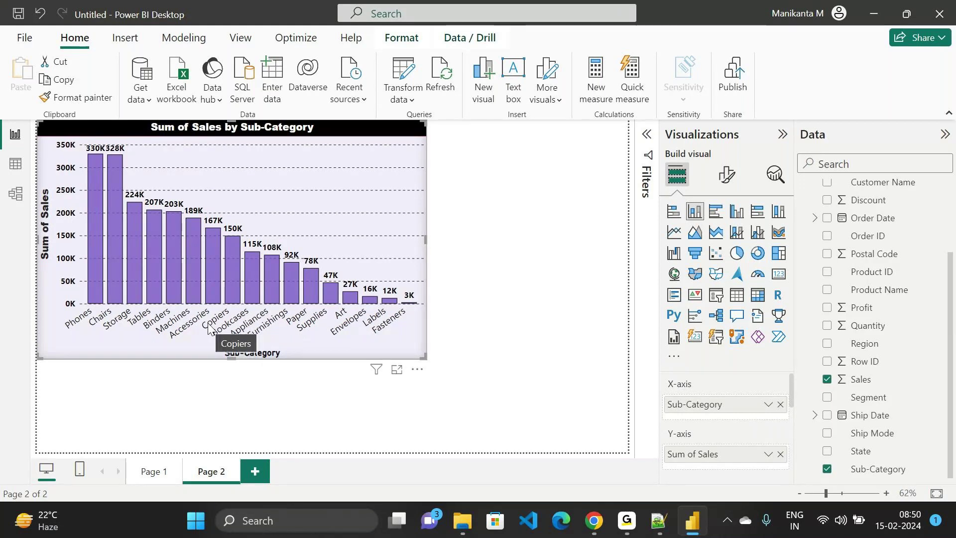
left_click_drag(231, 358, 234, 378)
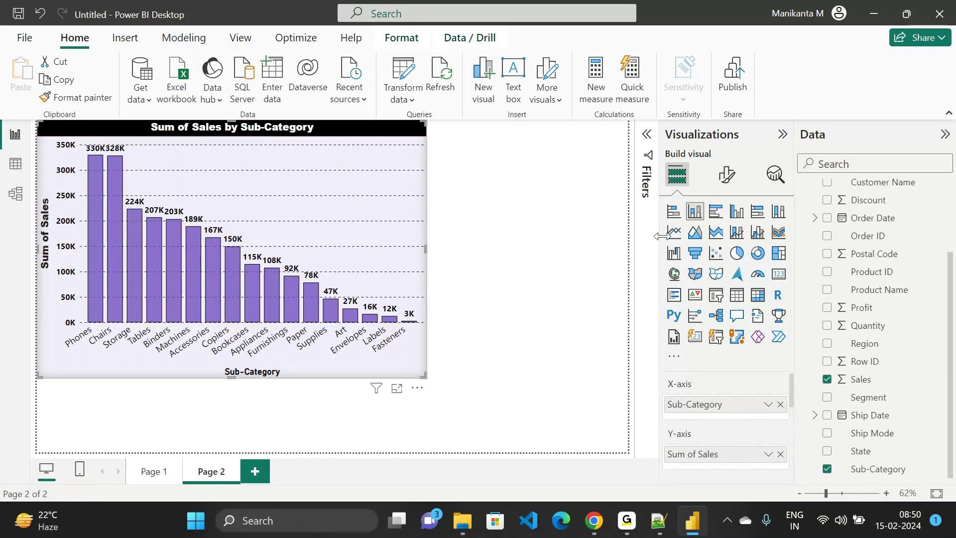
left_click(673, 212)
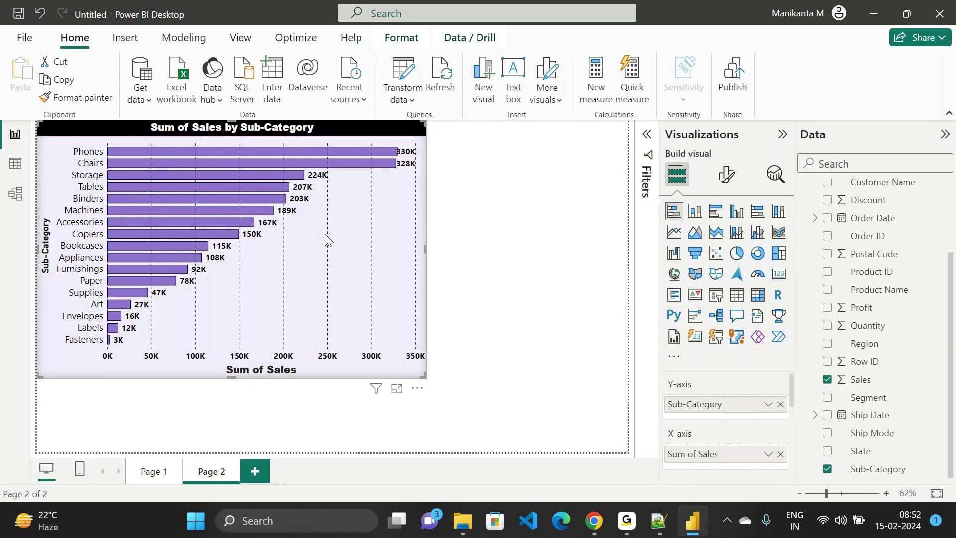
left_click_drag(324, 233, 334, 243)
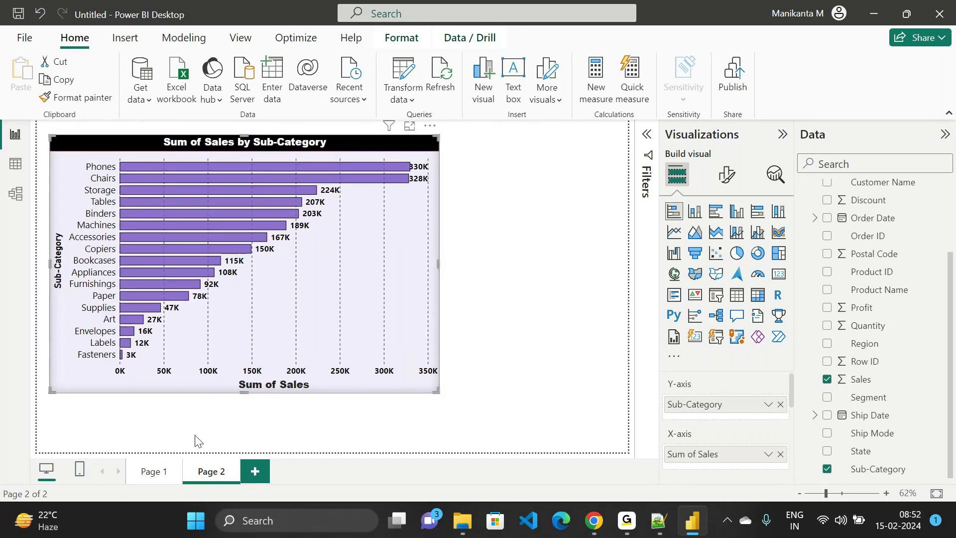
Try Profit on the X-axis and Category on the Y-axis of Page 1's purple chart, and restore the original field placement
left_click(153, 471)
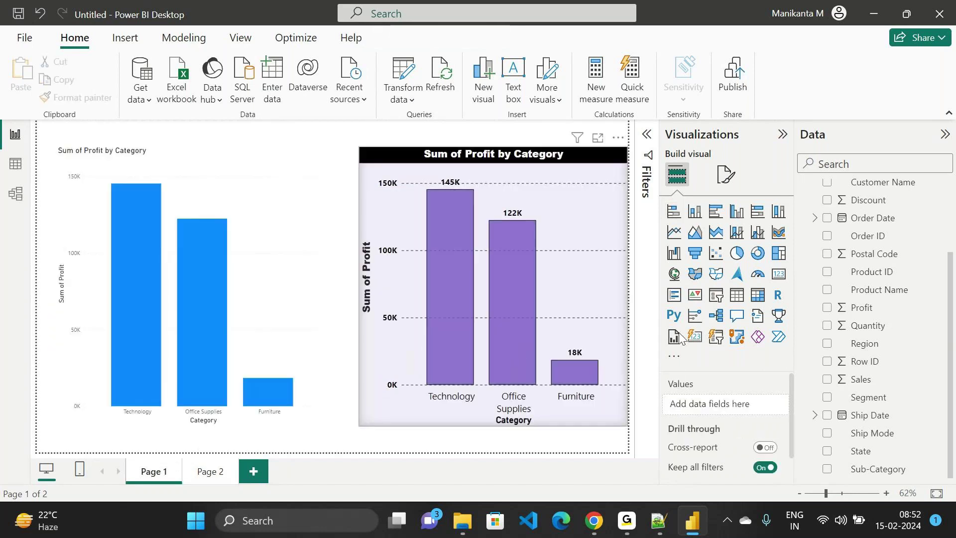
left_click(579, 312)
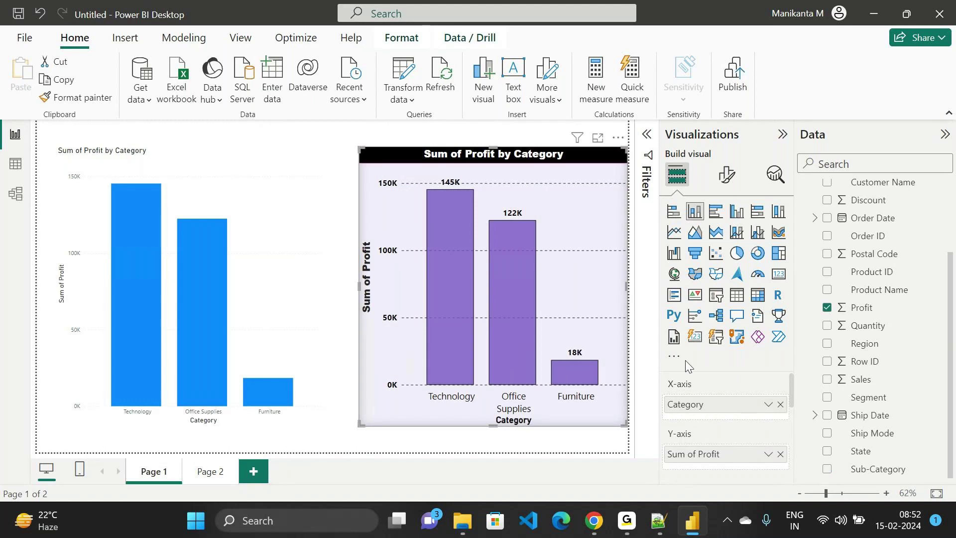
scroll(686, 365, "down", 2)
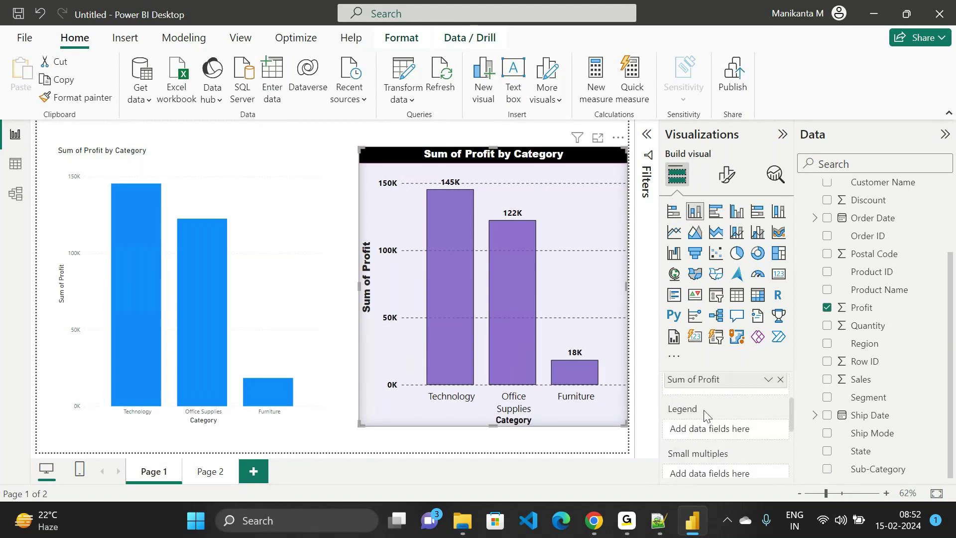
scroll(703, 411, "down", 1)
scroll(704, 410, "up", 3)
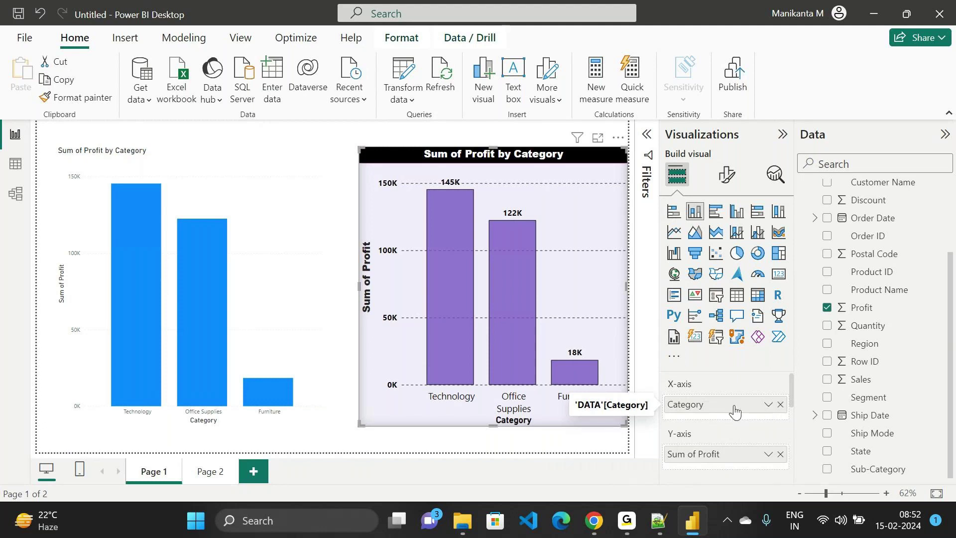
mouse_move(734, 412)
left_mouse_down()
mouse_move(736, 473)
mouse_move(724, 409)
left_mouse_up()
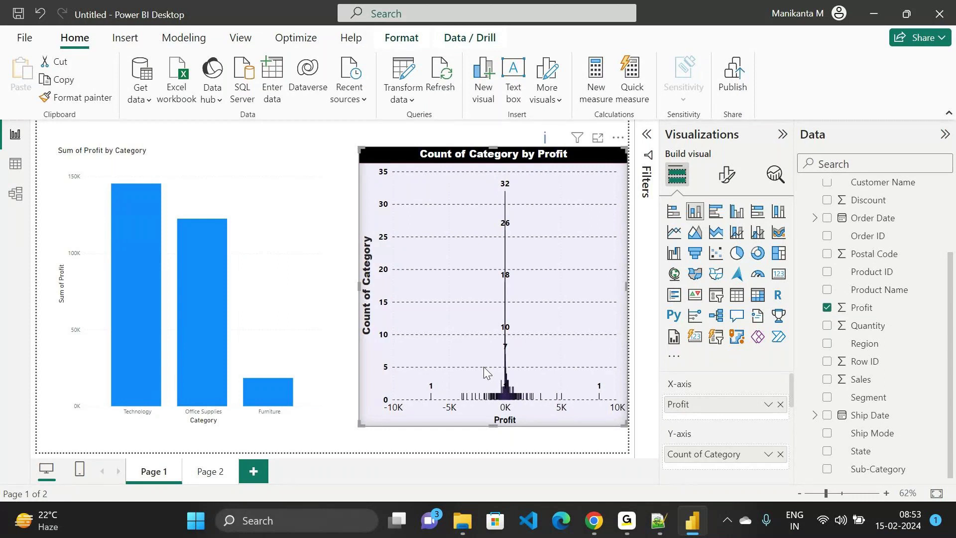
left_click_drag(739, 417, 720, 405)
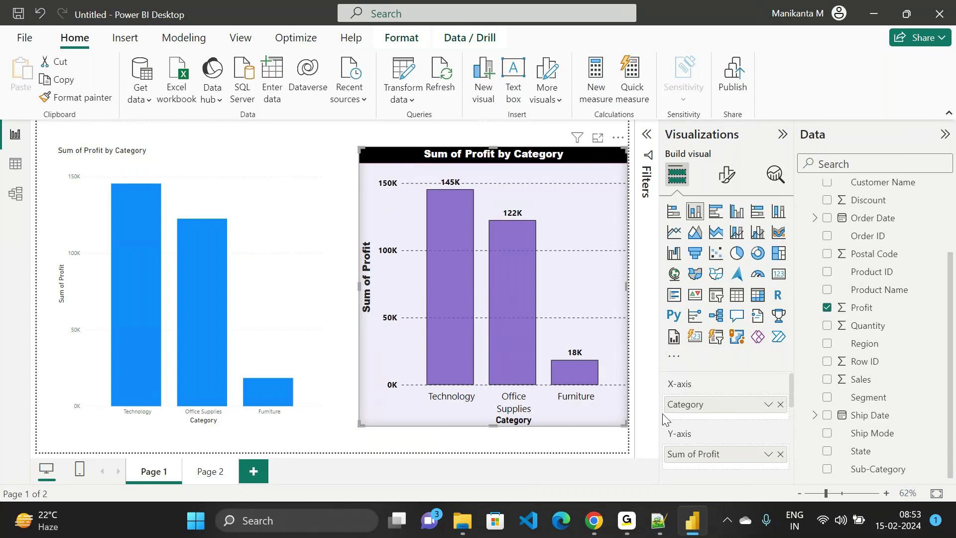
Switch to the Notepad++ notes and add the heading BASIC VISUALS/ADVANCED, underlined with equals signs, below REQUIREMENTS?
key("alt+Tab")
scroll(202, 419, "down", 3)
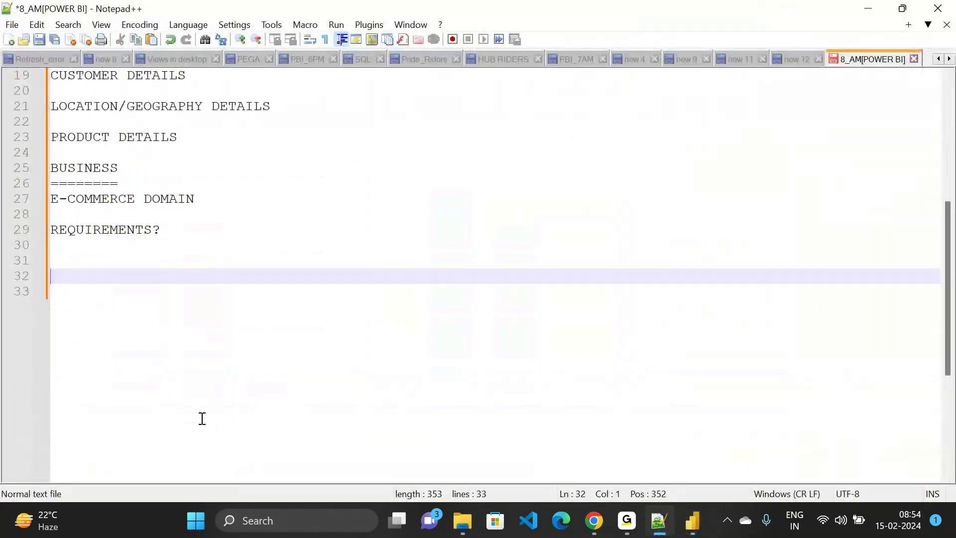
type("BAS")
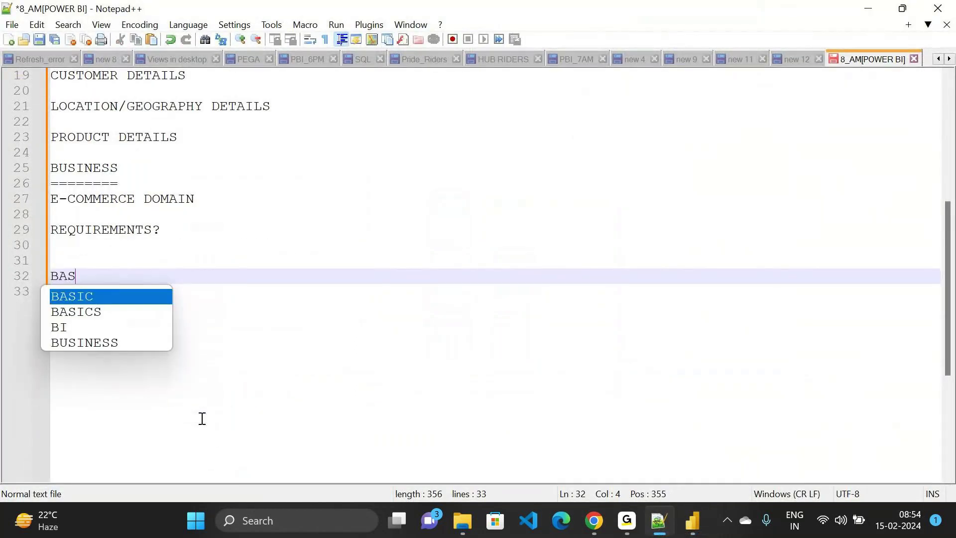
type("IC VISUAL")
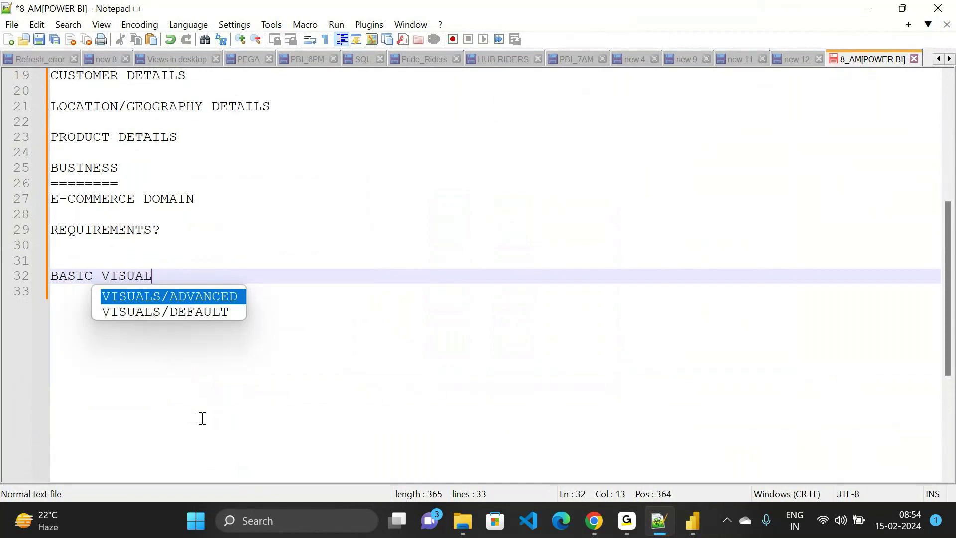
type("S")
key("Return")
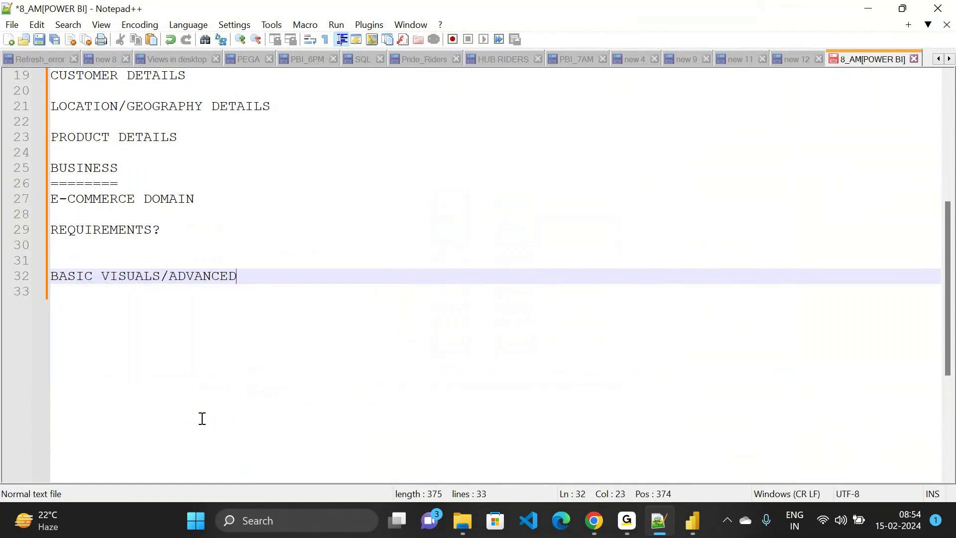
key("Return")
type("========")
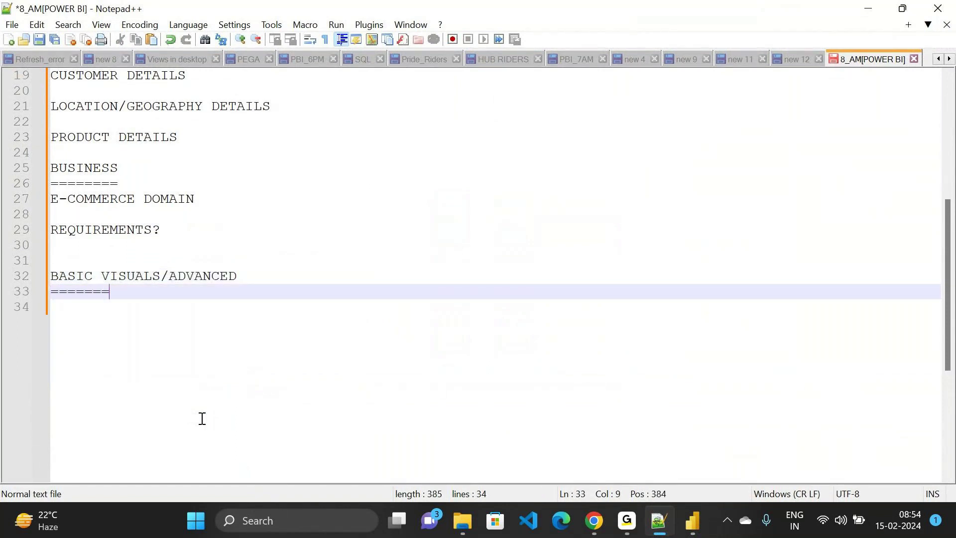
type("===============")
key("BackSpace")
key("Return")
Add the line "1.COLUMN CHART=========>X-CATEGERICAL DATA" under the BASIC VISUALS/ADVANCED heading
type("1")
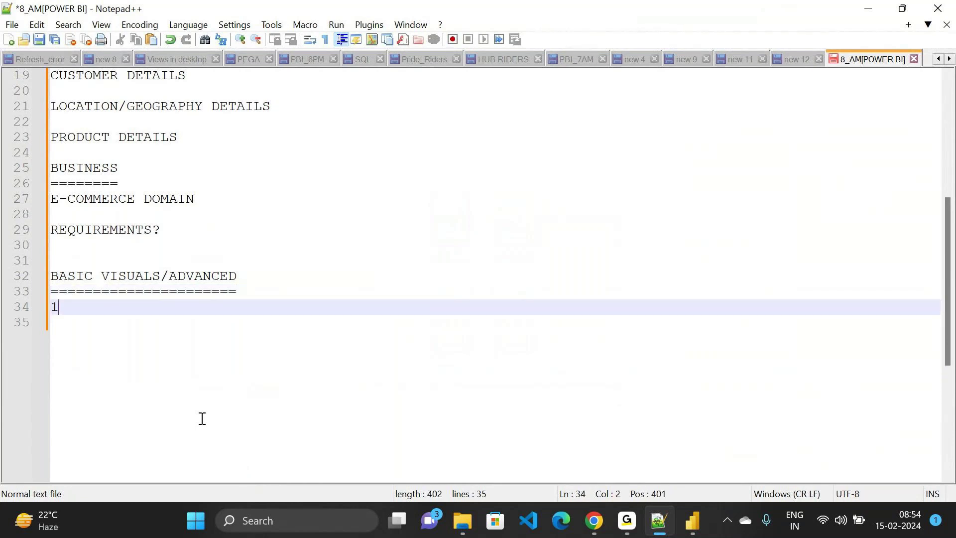
type(".CP")
key("BackSpace")
type("OLUMN ")
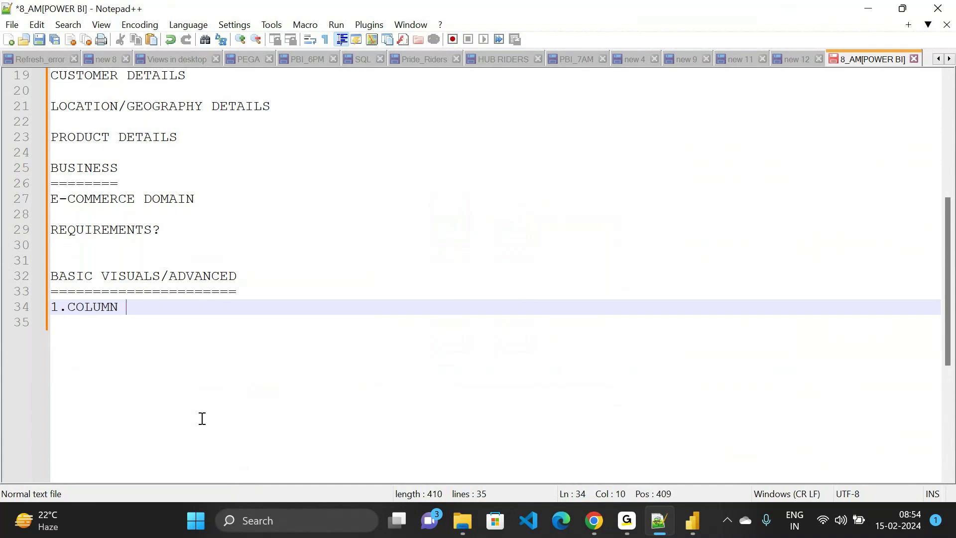
type("CHART=========>")
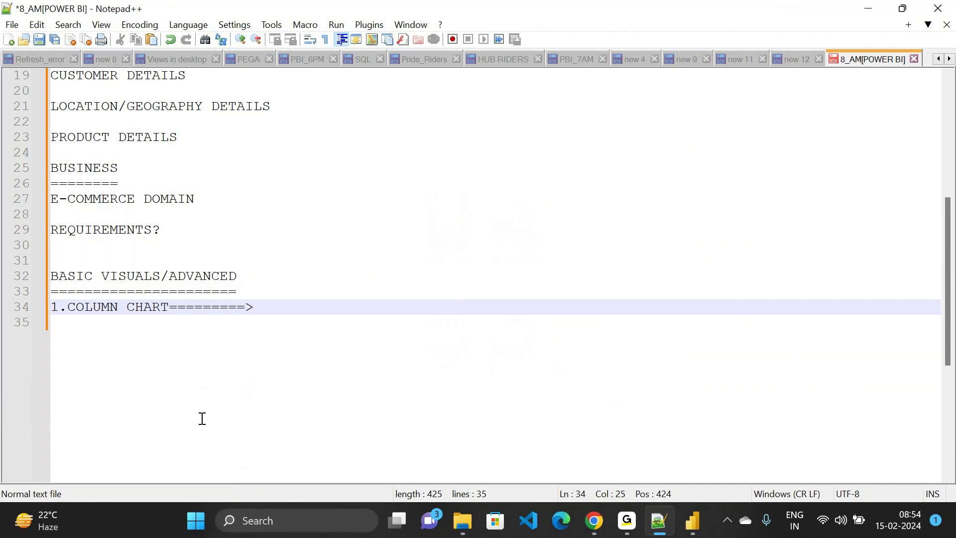
type("X-CATEGERICAK DATA")
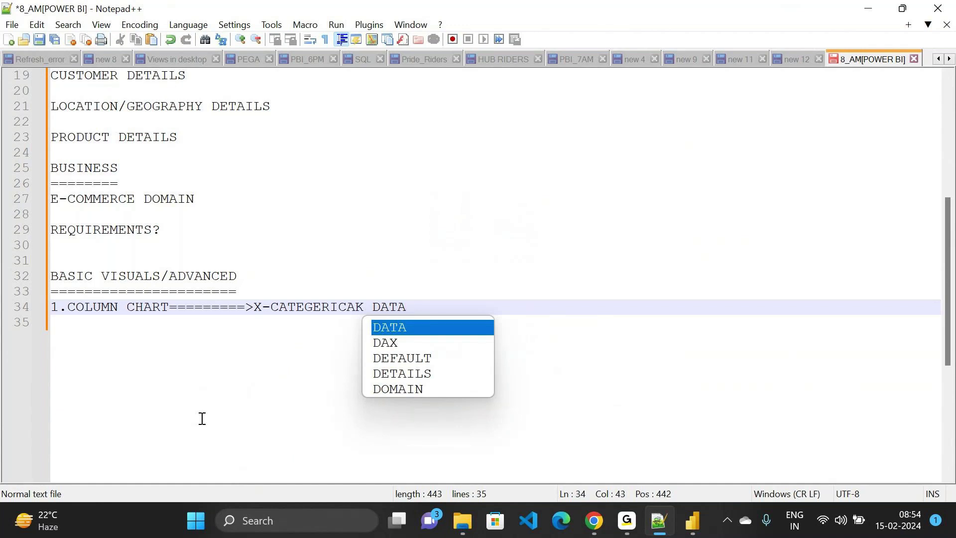
left_click(366, 309)
key("BackSpace")
type("L")
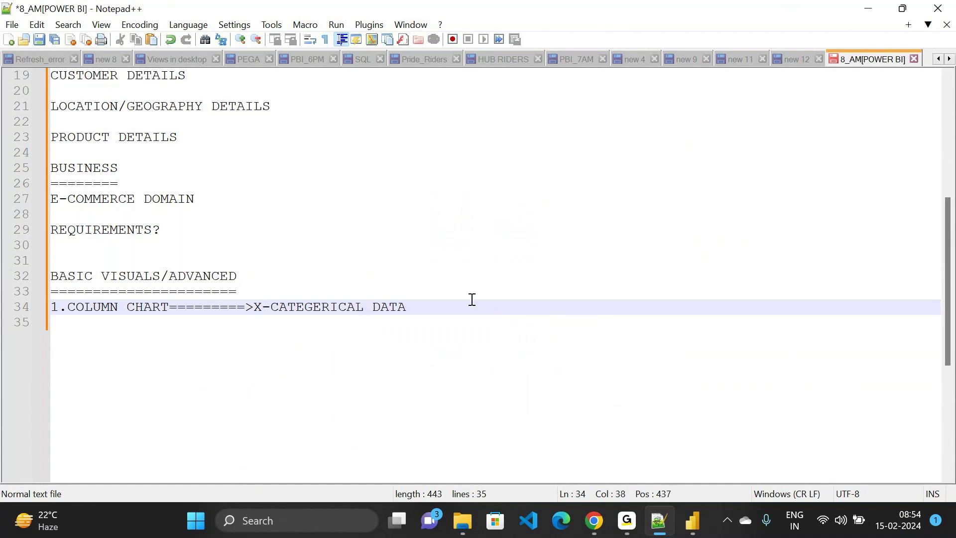
Shorten the column chart note's axis description to "[X-C Y-V]", enclosed in square brackets
key("Up")
left_click_drag(413, 305, 280, 307)
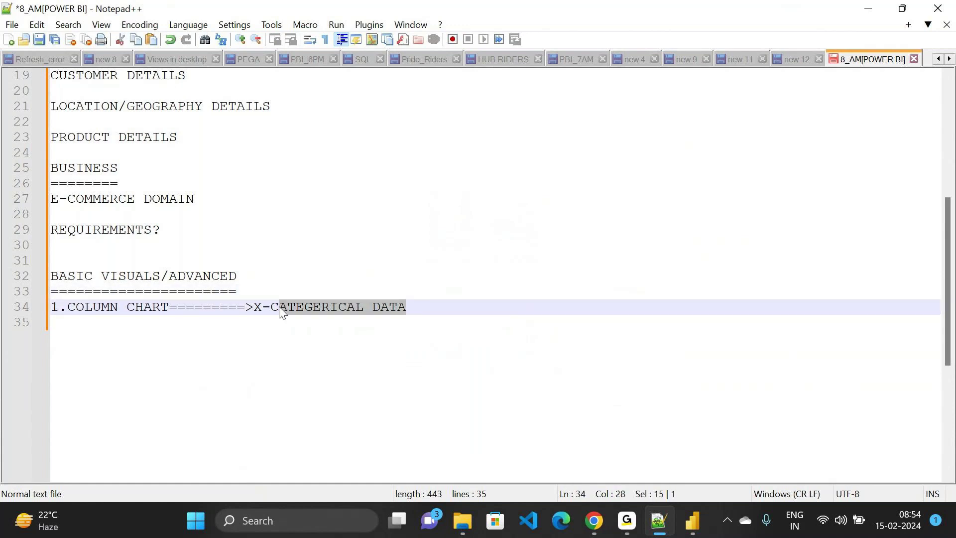
key("BackSpace")
left_click(256, 305)
type("(")
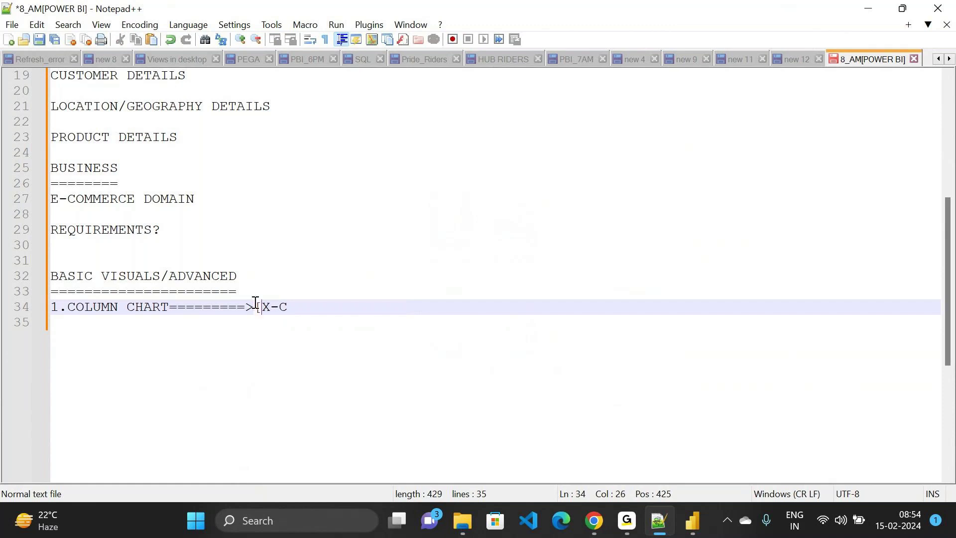
key("End")
key("Tab")
type("Y-")
type("V")
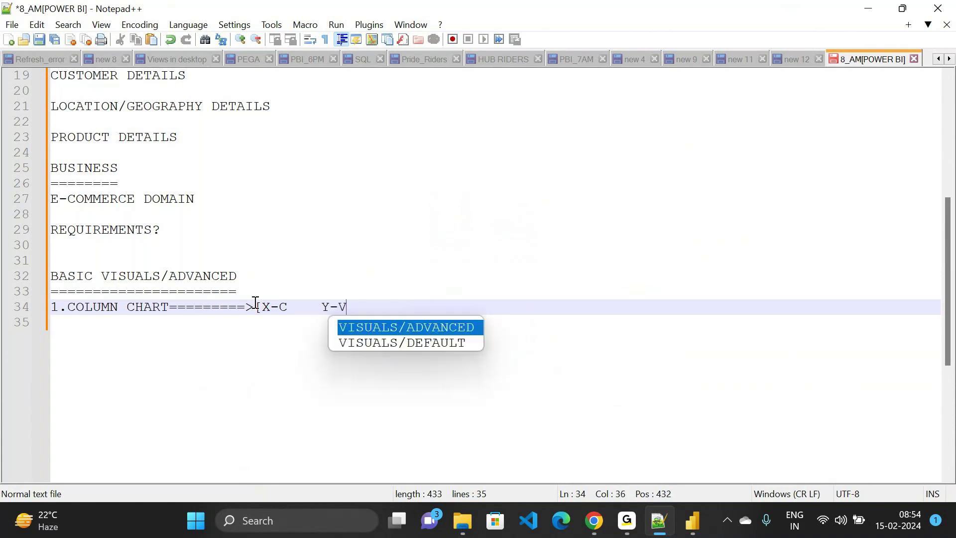
left_click(387, 313)
type("]")
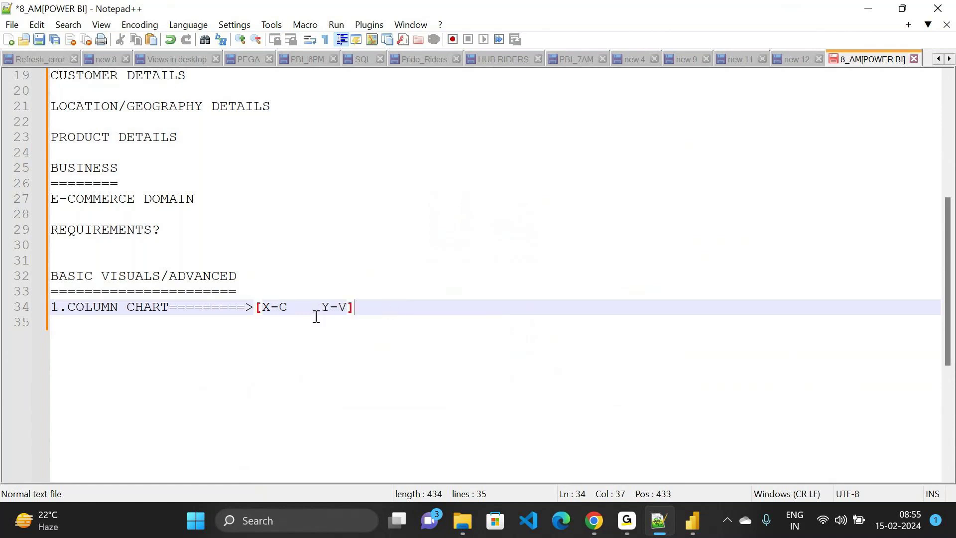
left_click(292, 285)
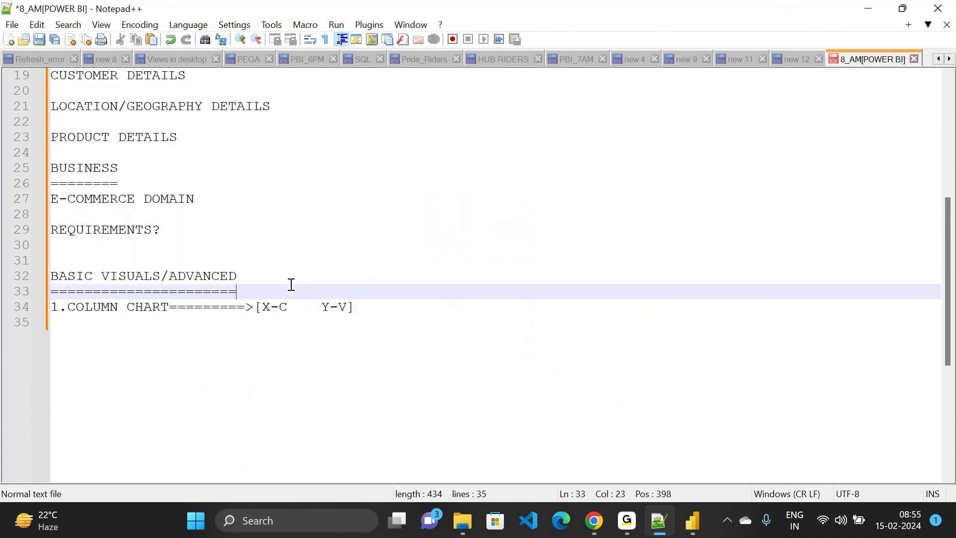
left_click(395, 306)
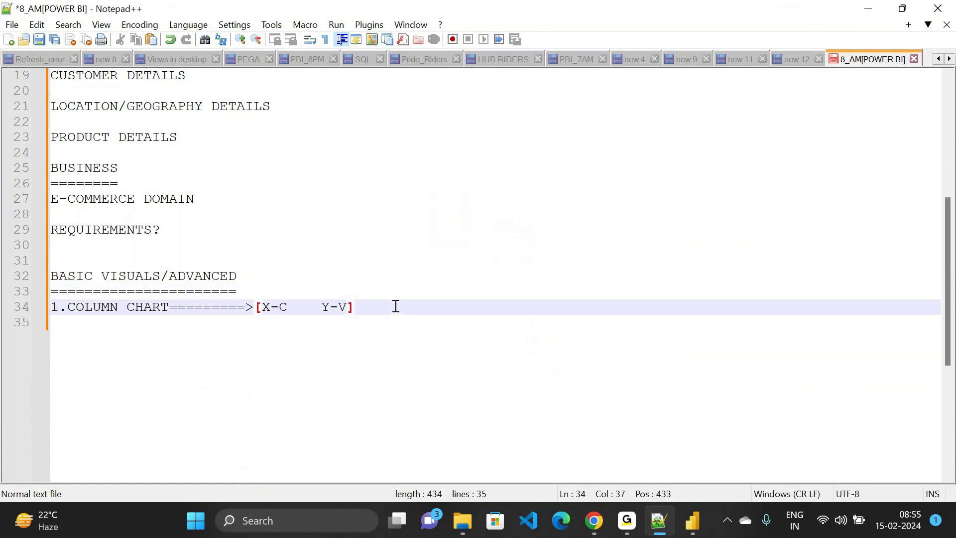
Add a second bracketed axis option, "[X-N Y-C]", to the end of the column chart note
key("Tab")
key("Tab")
type("[]")
key("Left")
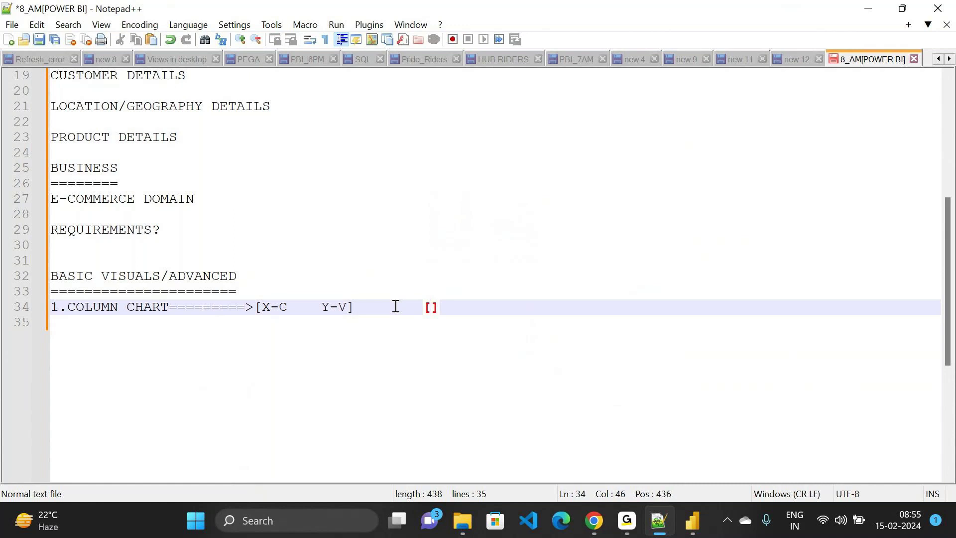
type("X-")
key("BackSpace")
type("-N Y-C")
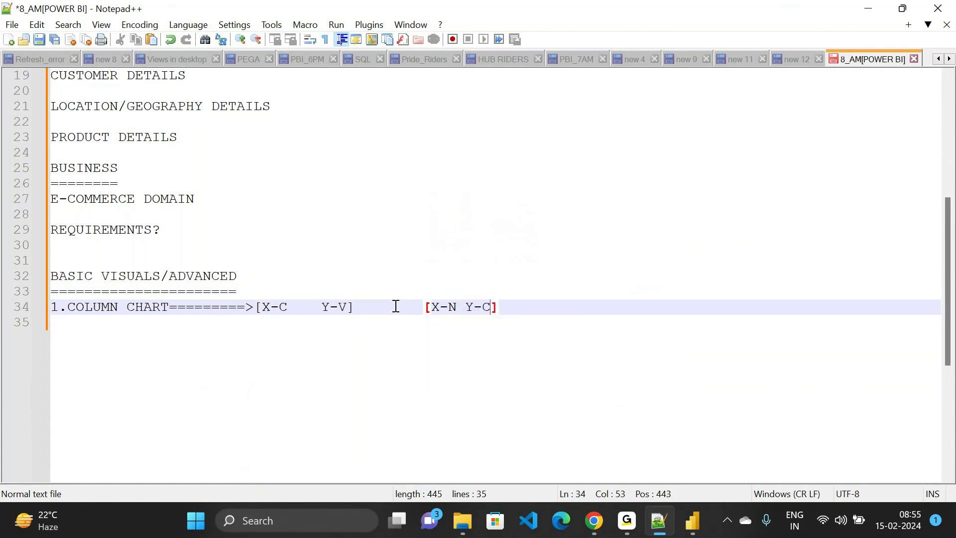
key("Right")
left_click(301, 289)
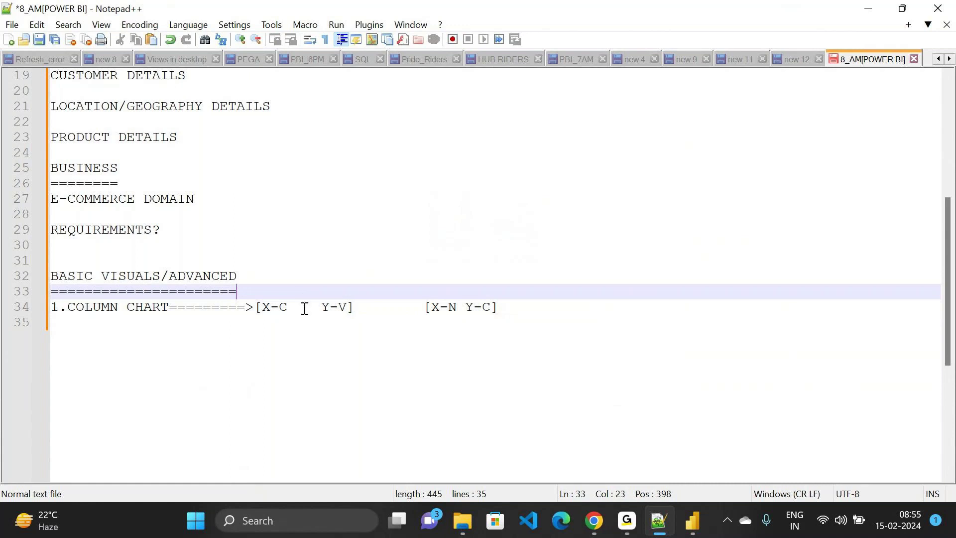
left_click(305, 308)
left_click(420, 309)
left_click(519, 303)
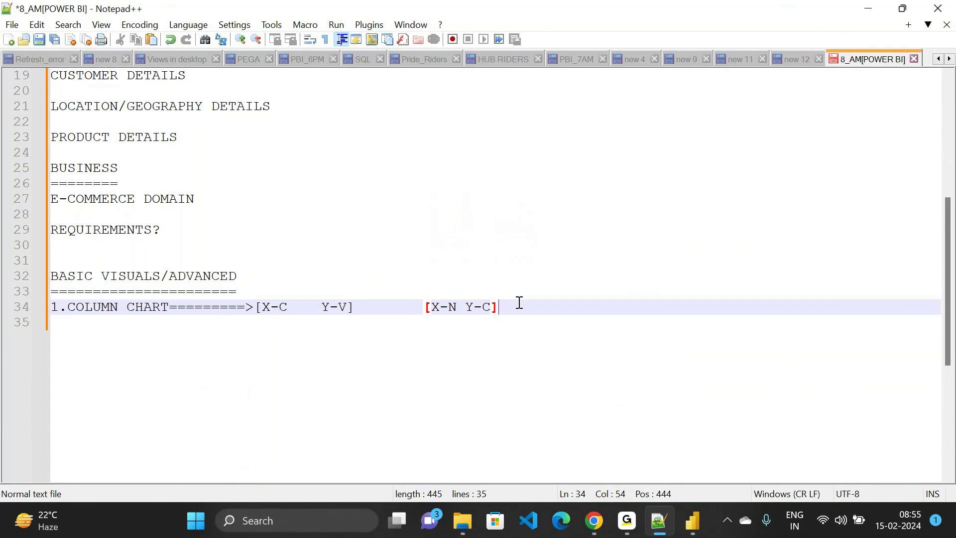
Switch to Power BI Desktop and move Page 2's Sub-Category sales bar chart toward the middle of the canvas
left_click(694, 521)
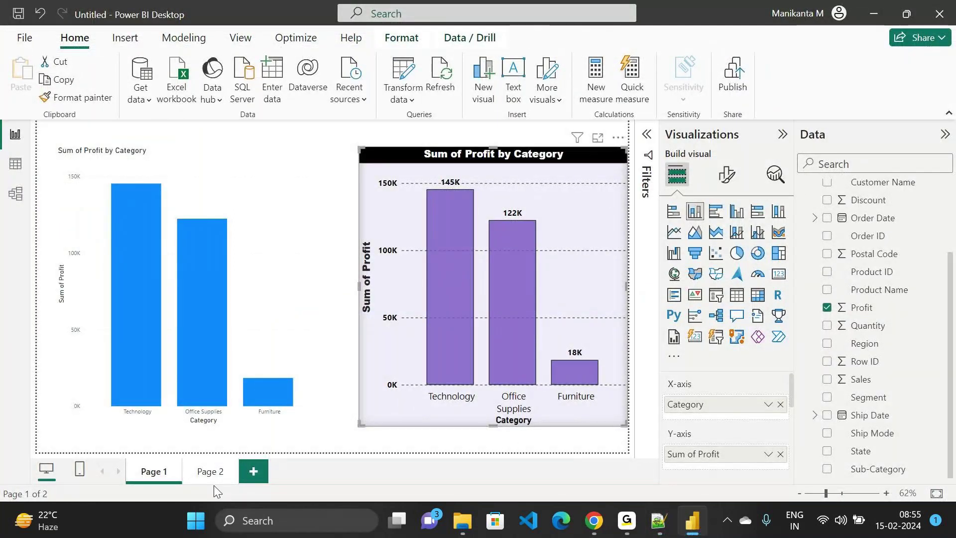
left_click(210, 472)
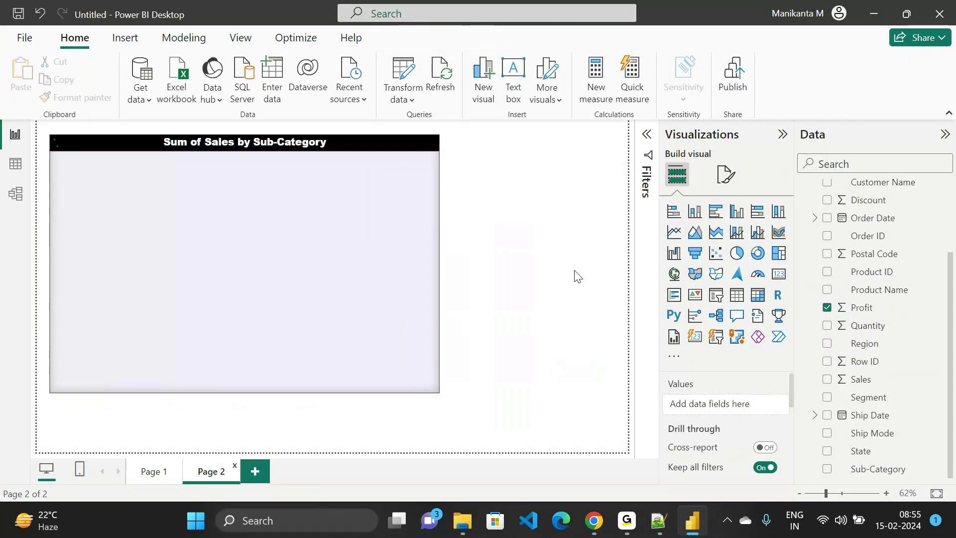
mouse_move(420, 272)
left_mouse_down()
mouse_move(459, 273)
mouse_move(403, 270)
left_mouse_up()
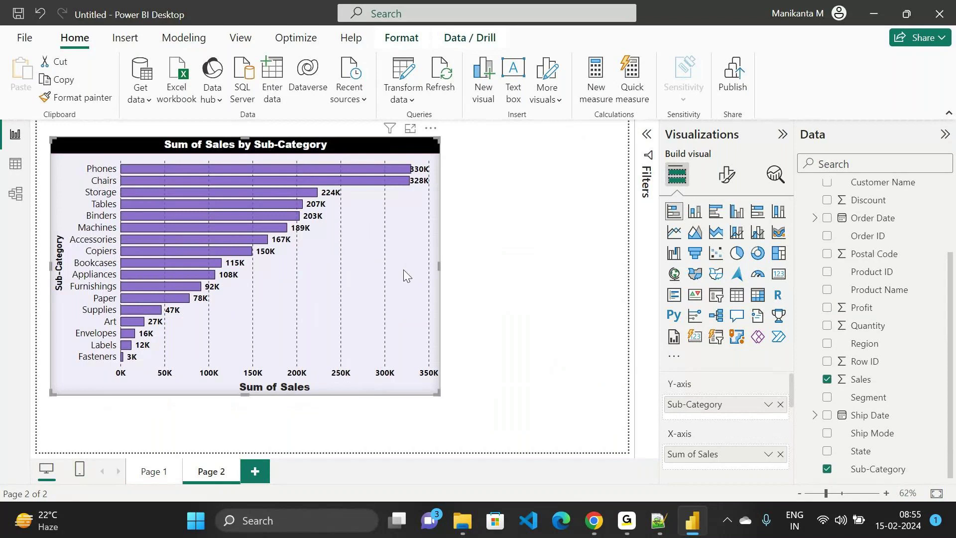
left_click_drag(404, 270, 429, 272)
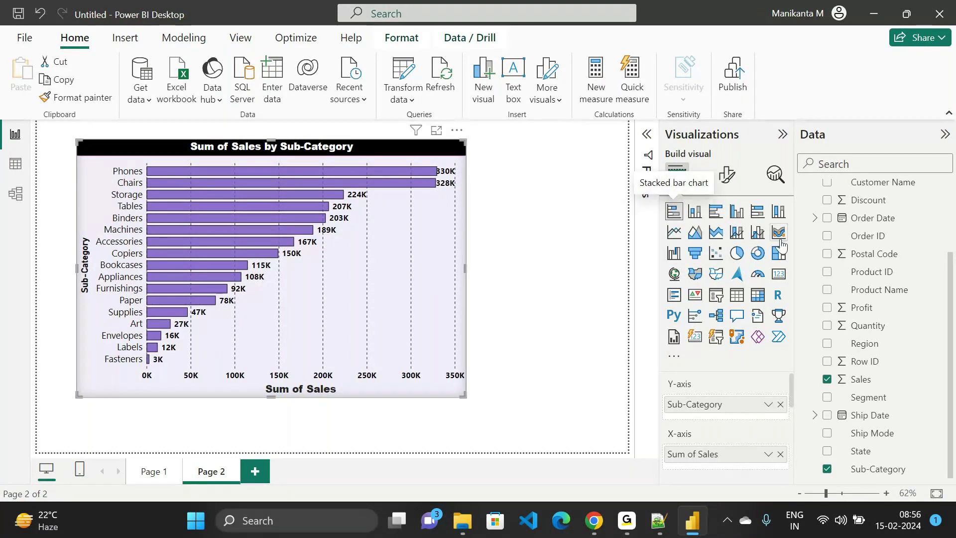
scroll(888, 216, "up", 3)
left_click_drag(868, 208, 482, 268)
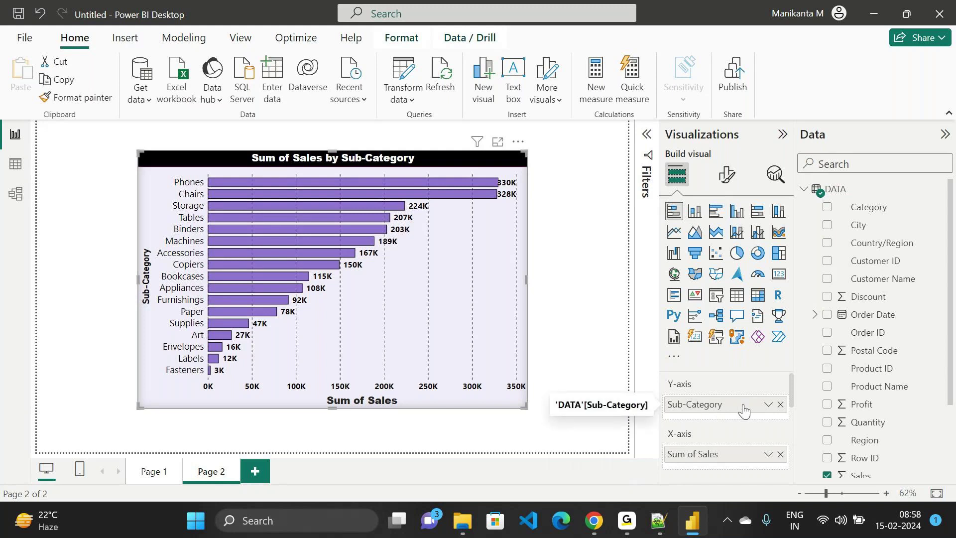
scroll(739, 418, "down", 2)
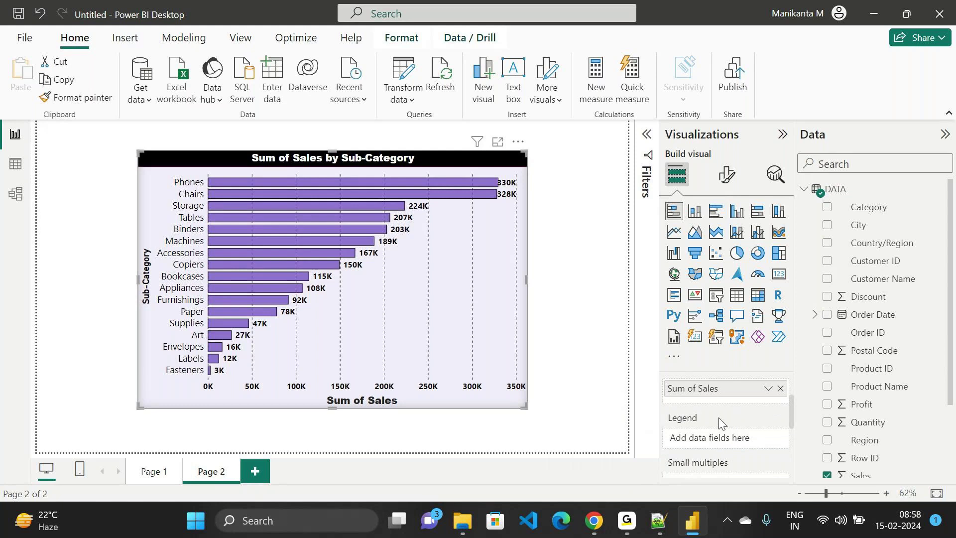
scroll(718, 422, "up", 1)
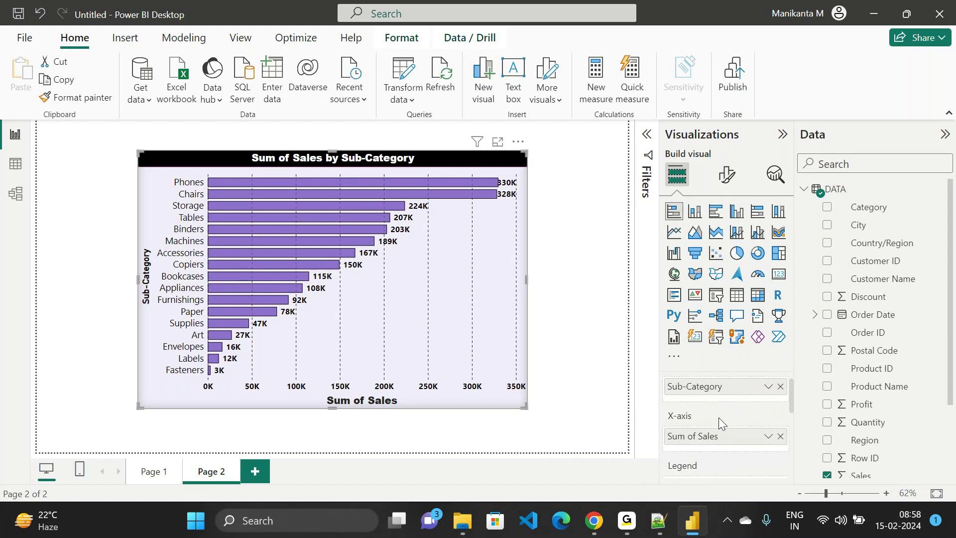
Switch to the Notepad++ notes and add the line "2.BAR CHART============>" below the column chart note
left_click(661, 504)
mouse_move(627, 520)
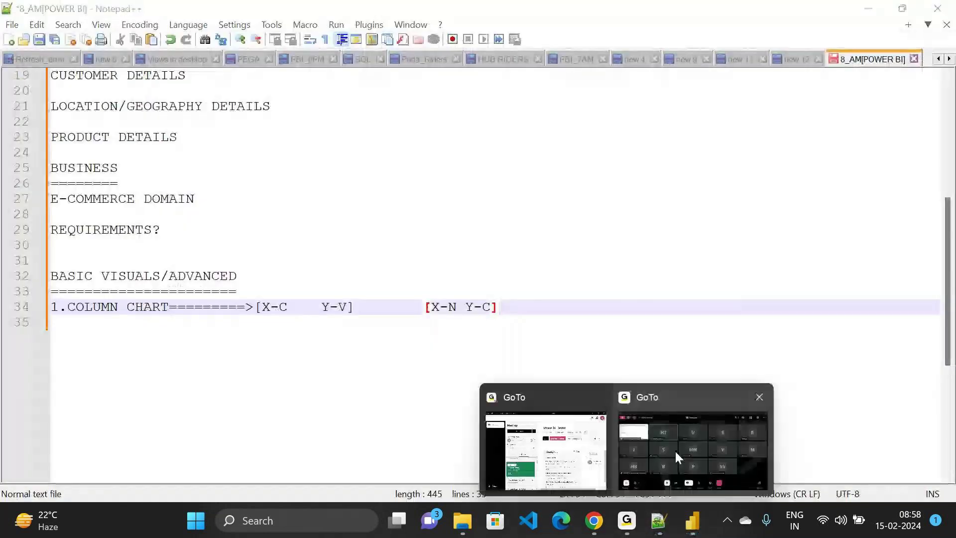
left_click(677, 448)
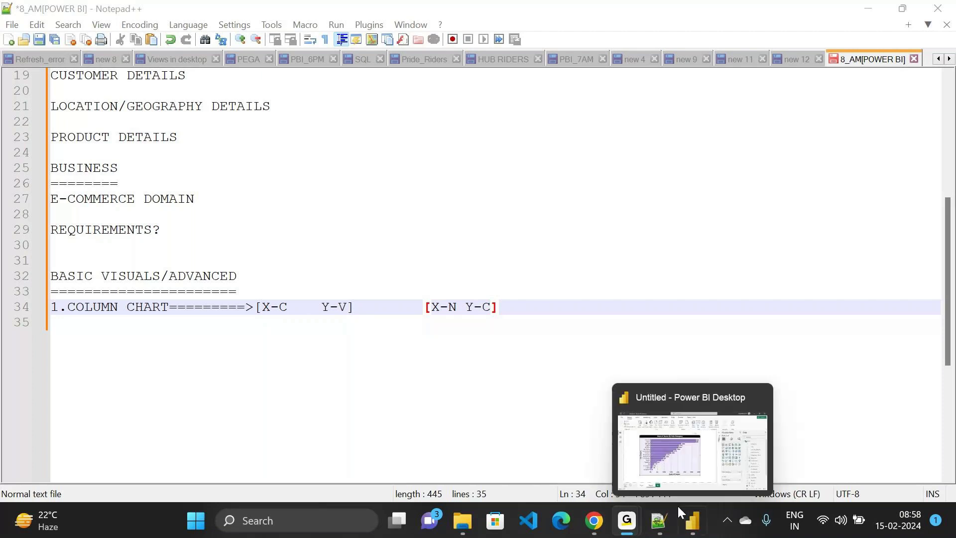
left_click(661, 524)
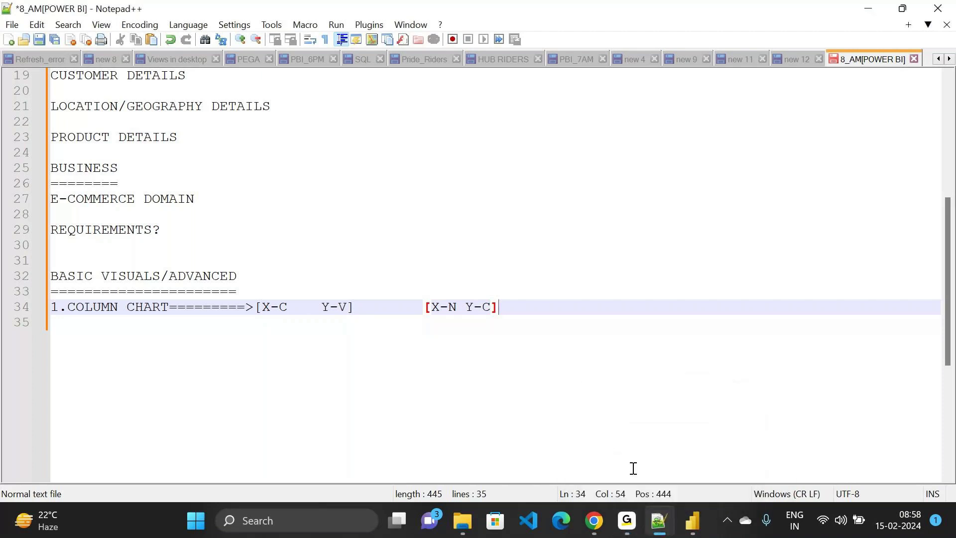
left_click(529, 319)
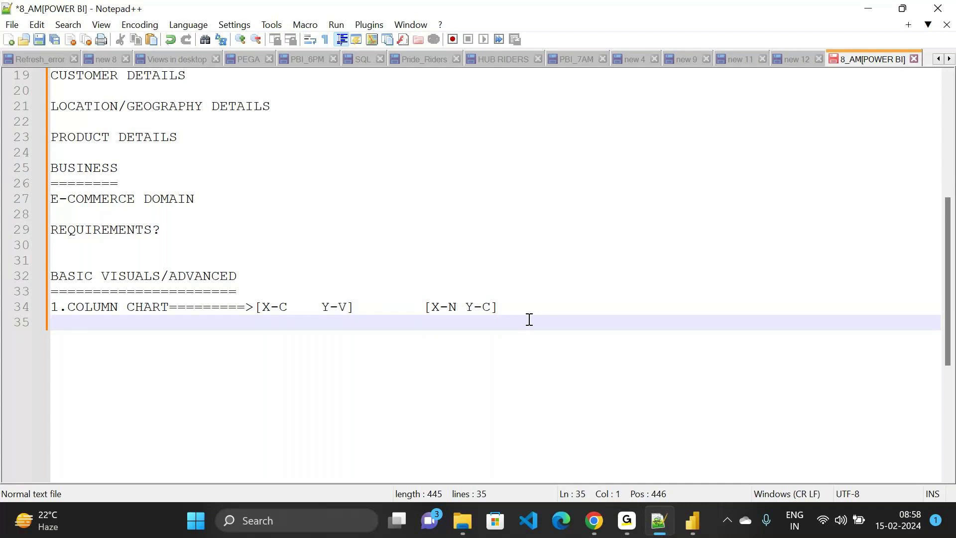
type("2.BAR CHART")
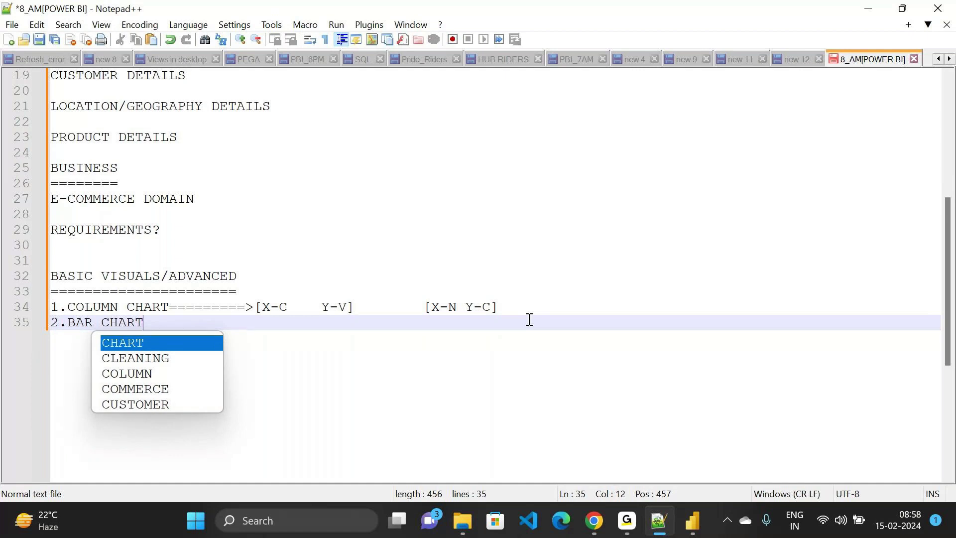
type("=============")
key("BackSpace")
type(">")
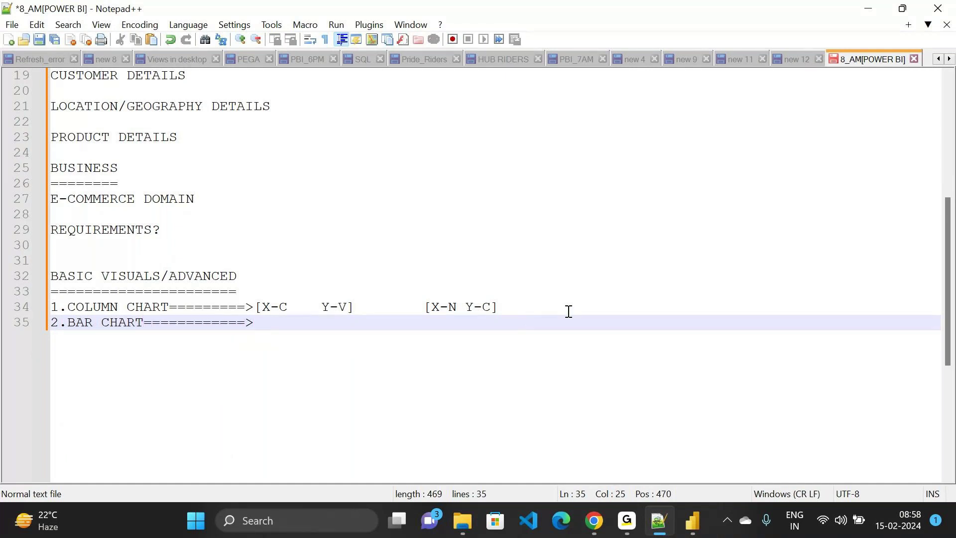
Copy "Y-V]" from the column chart note to the end of the bar chart line
left_click_drag(321, 307, 365, 301)
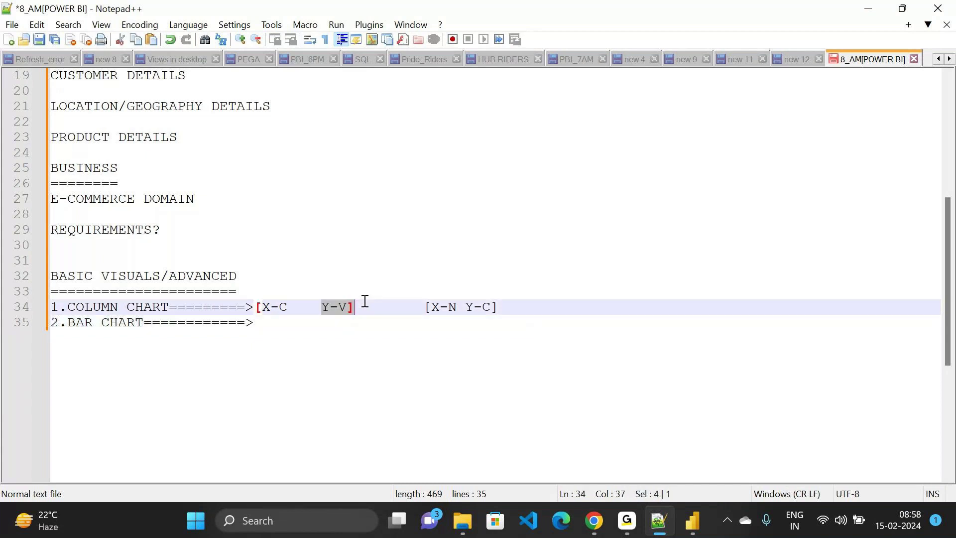
key("BackSpace")
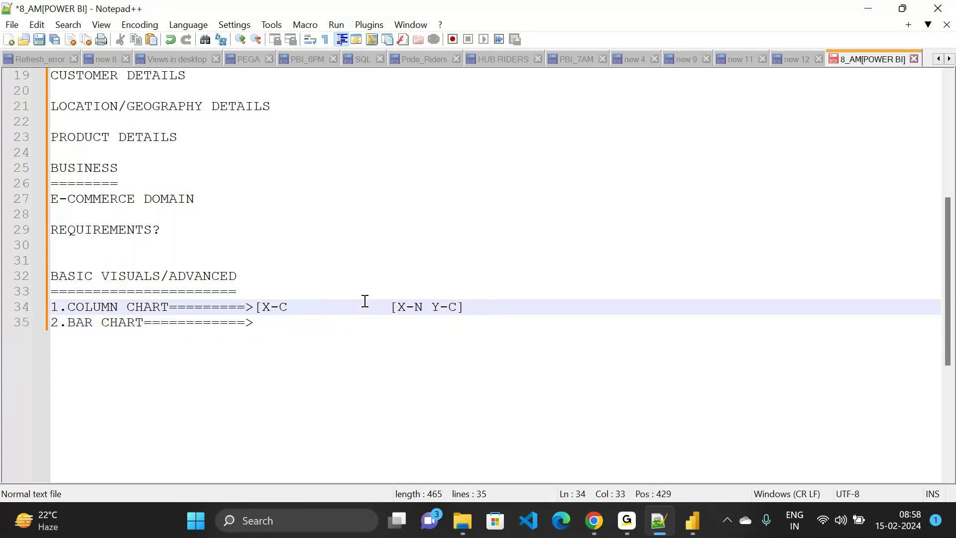
key("ctrl+z")
key("shift+Left")
key("shift+Left")
key("shift+Left")
key("shift+Left")
key("ctrl+c")
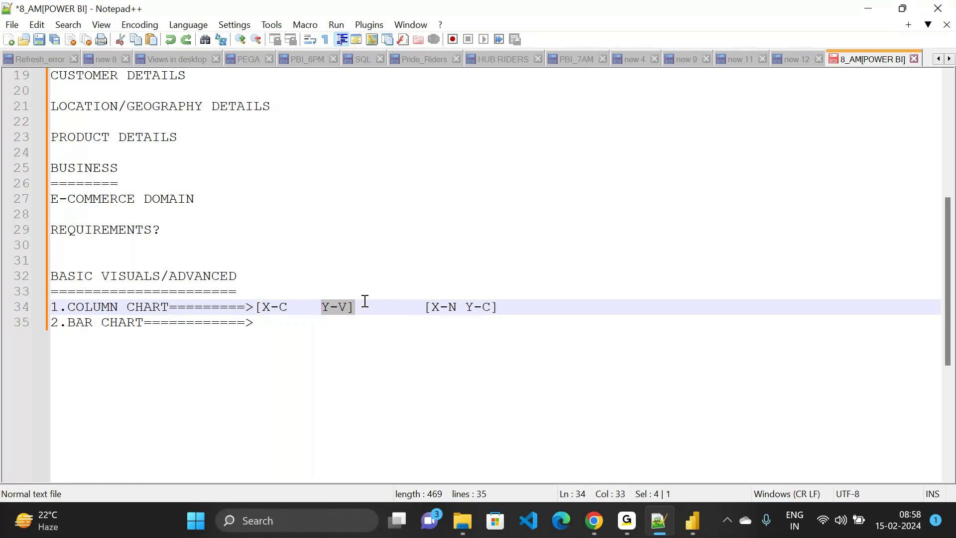
left_click(273, 324)
key("ctrl+v")
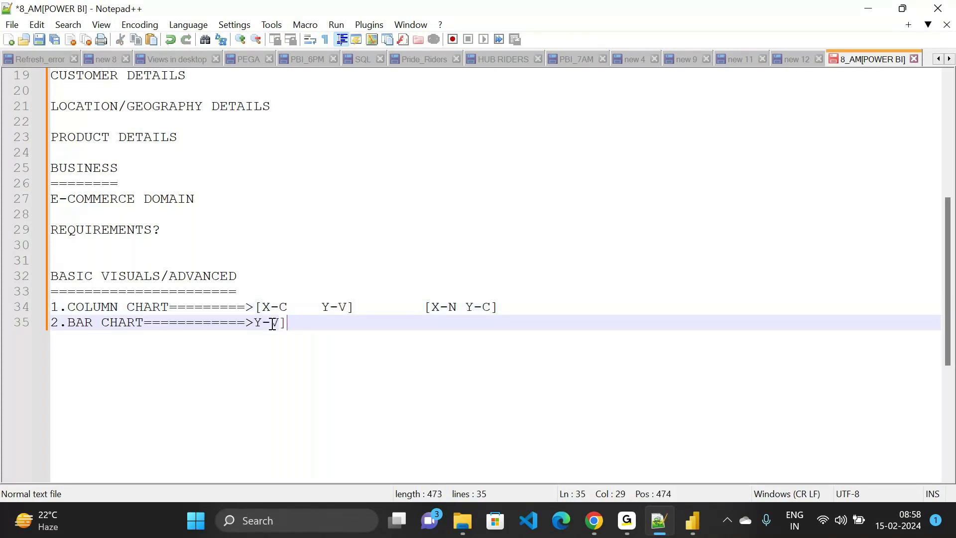
Insert "X-C" between "Y-V" and the closing bracket in the bar chart note
left_click(278, 323)
left_click_drag(309, 309, 259, 309)
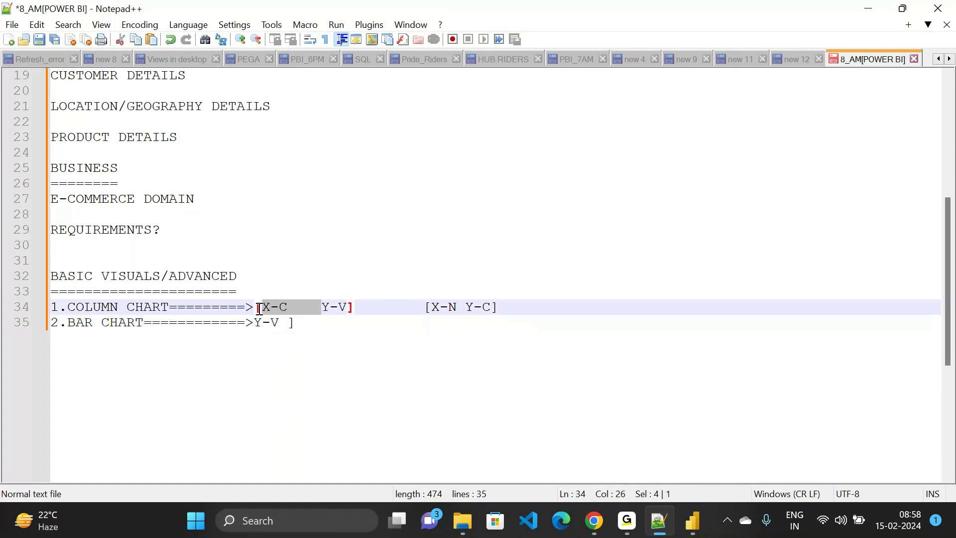
left_click(283, 318)
key("Tab")
type("X-C")
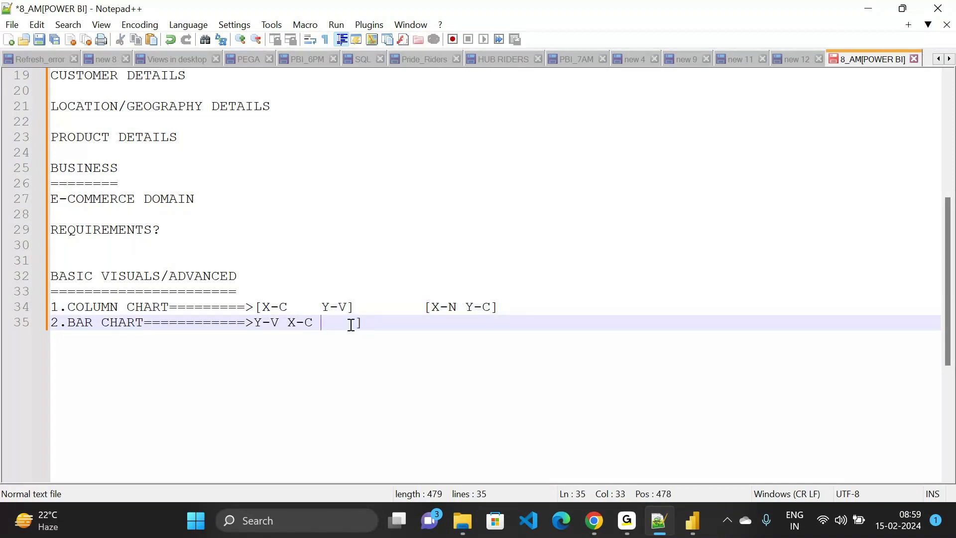
Add the opening bracket and adjust the spacing so the bar chart note reads "[Y-V X-C]", aligned with the line above
key("Right")
key("BackSpace")
key("BackSpace")
left_click(283, 323)
key("Tab")
key("Tab")
key("Tab")
key("BackSpace")
left_click(255, 322)
type("[")
left_click(408, 323)
left_click(363, 322)
key("BackSpace")
key("BackSpace")
left_click(363, 323)
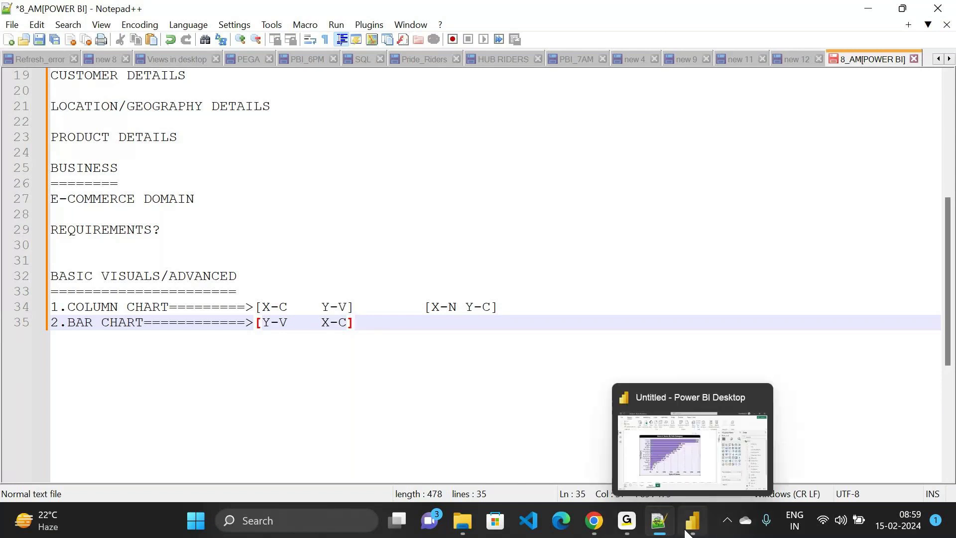
mouse_move(628, 528)
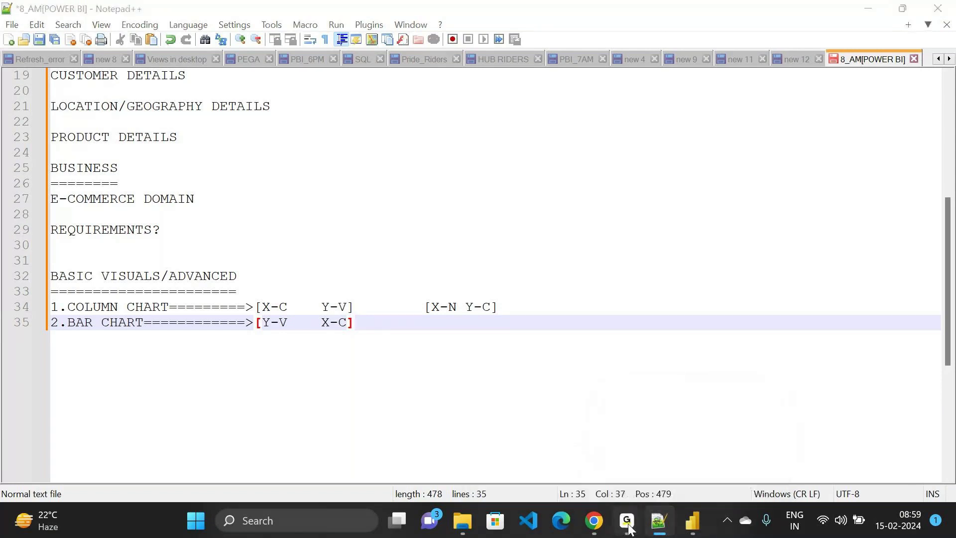
left_click(722, 448)
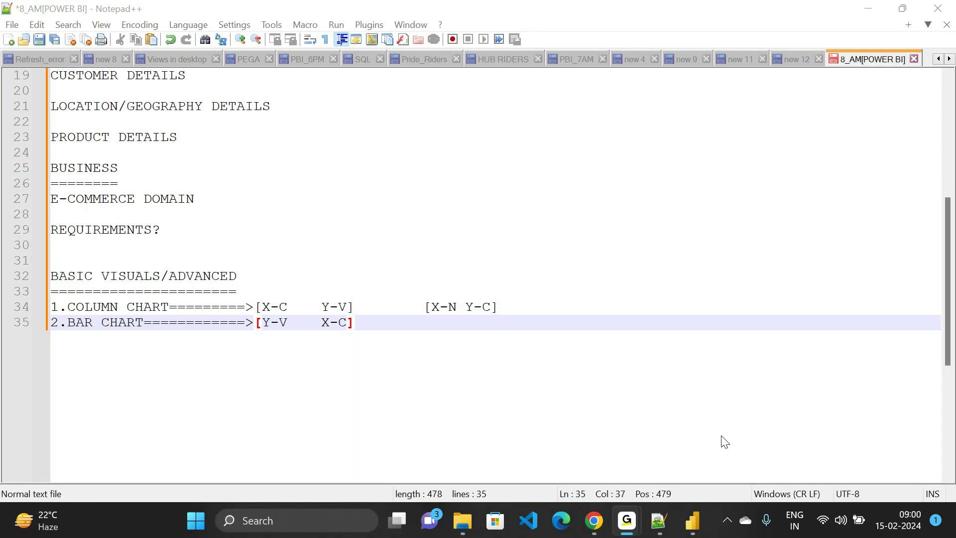
left_click(659, 520)
key("alt+Tab")
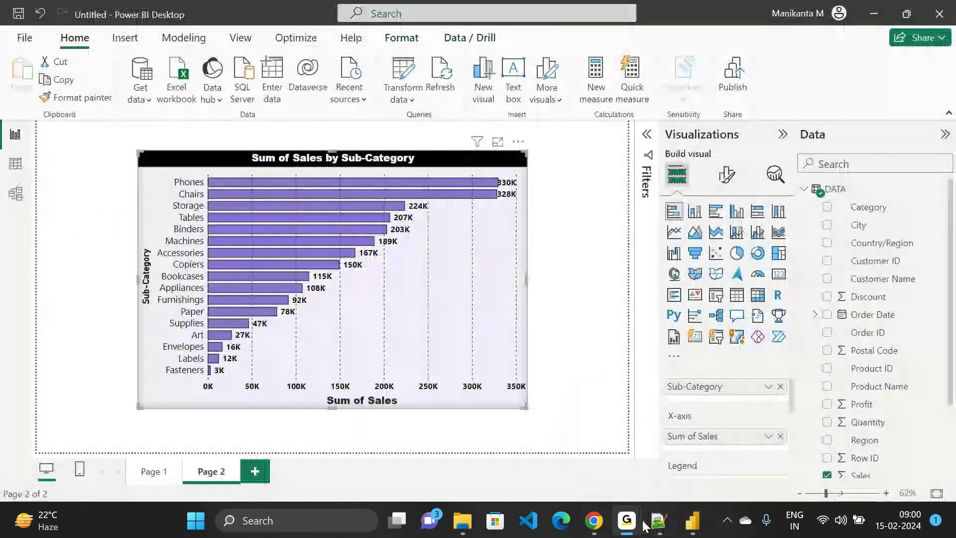
key("alt+Tab")
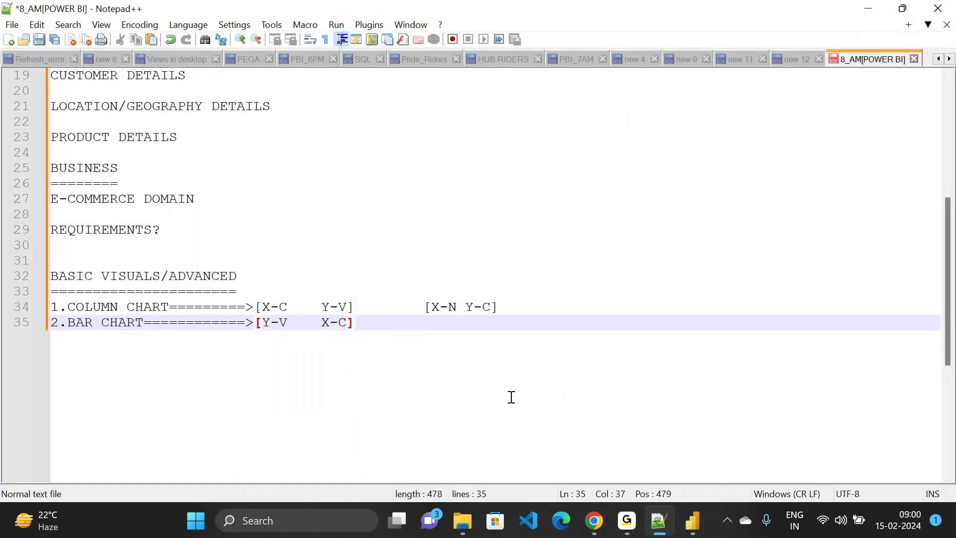
Replace the V with N in the column chart note's first bracket, making it "[X-C Y-N]"
left_click(459, 307)
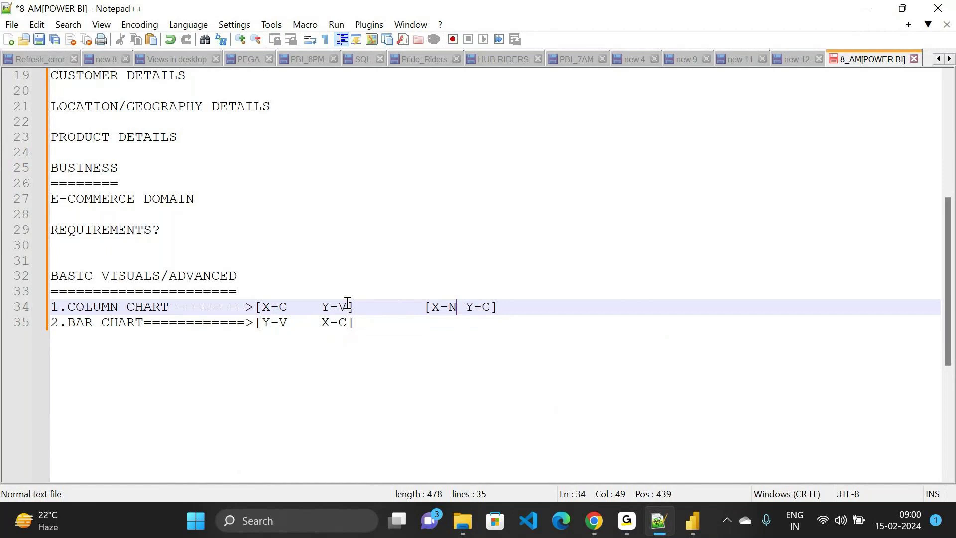
left_click(348, 303)
key("BackSpace")
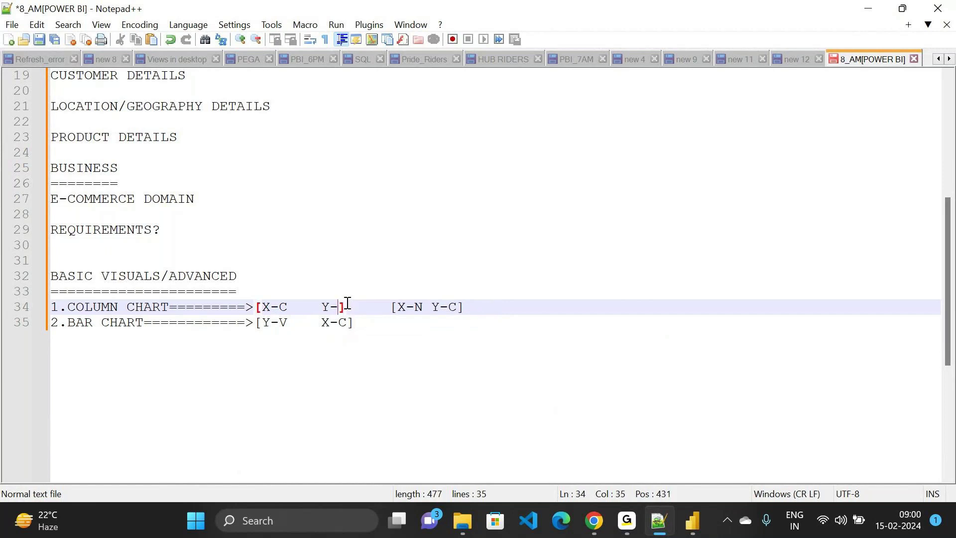
type("N")
left_click(448, 307)
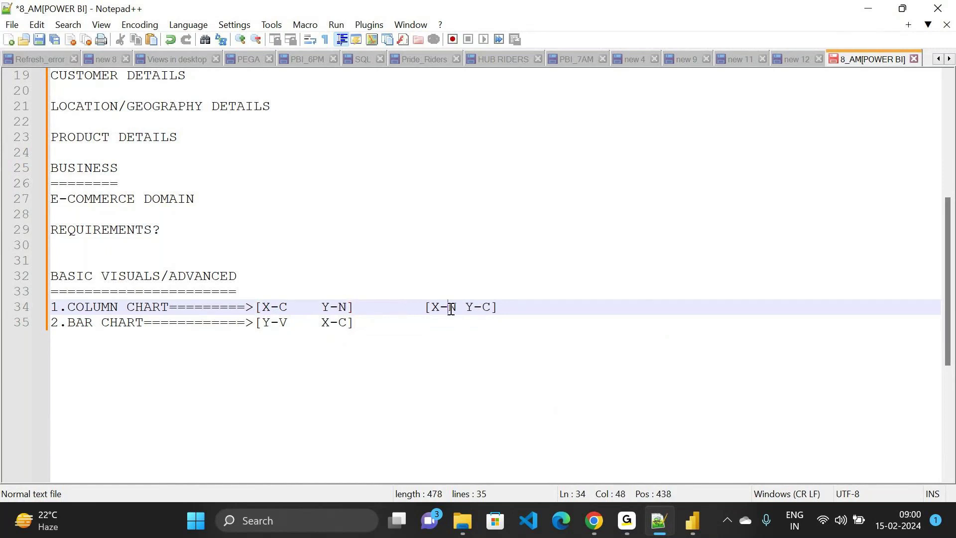
left_click(490, 309)
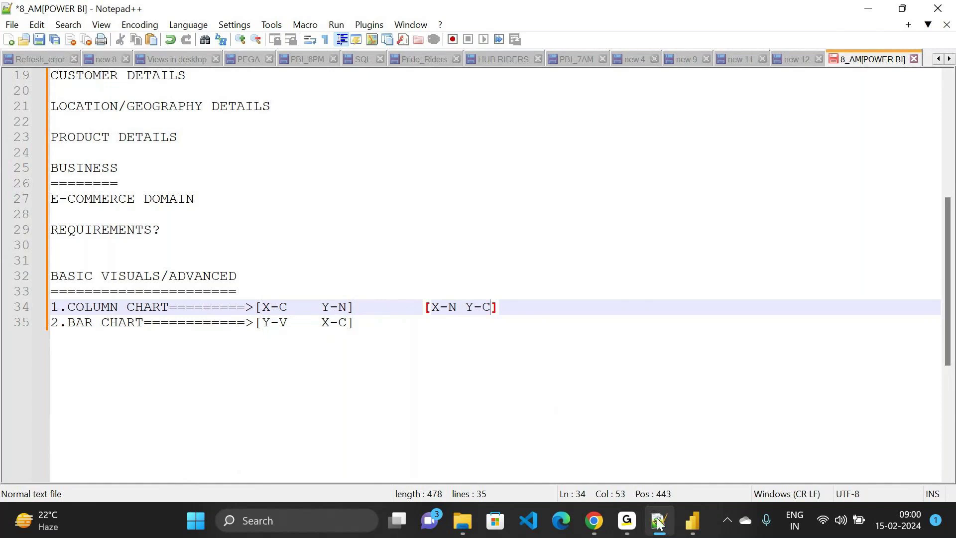
Switch to Power BI Desktop and look through the fields of the DATA table
left_click(692, 521)
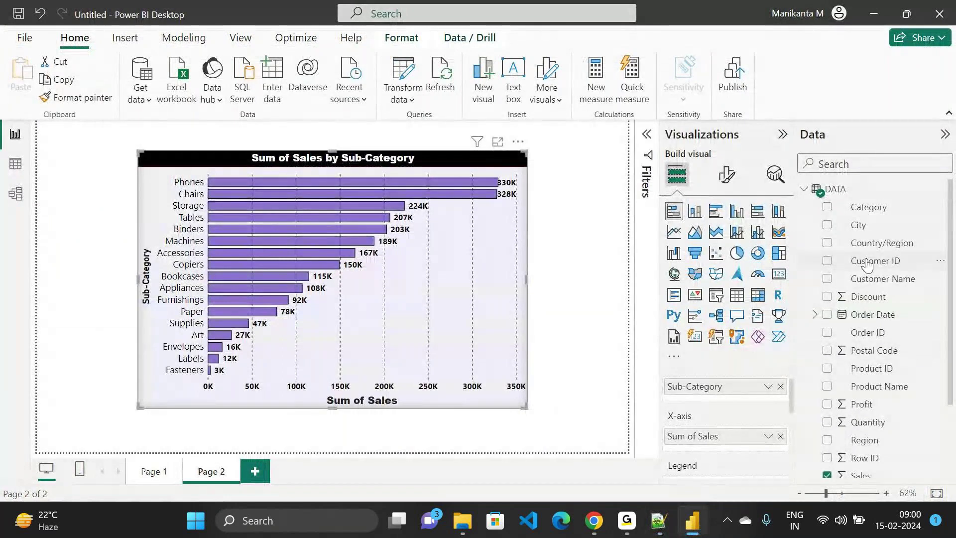
scroll(863, 351, "down", 3)
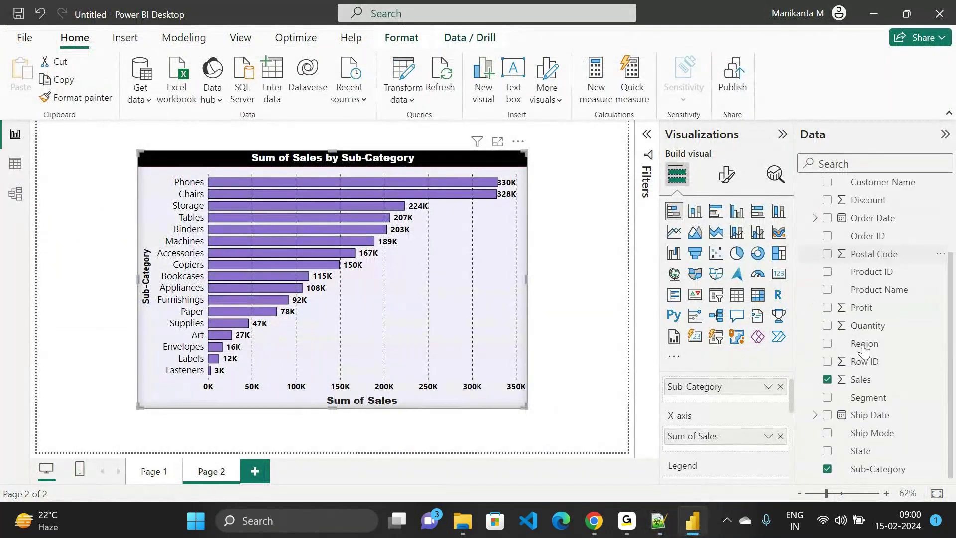
scroll(864, 351, "up", 3)
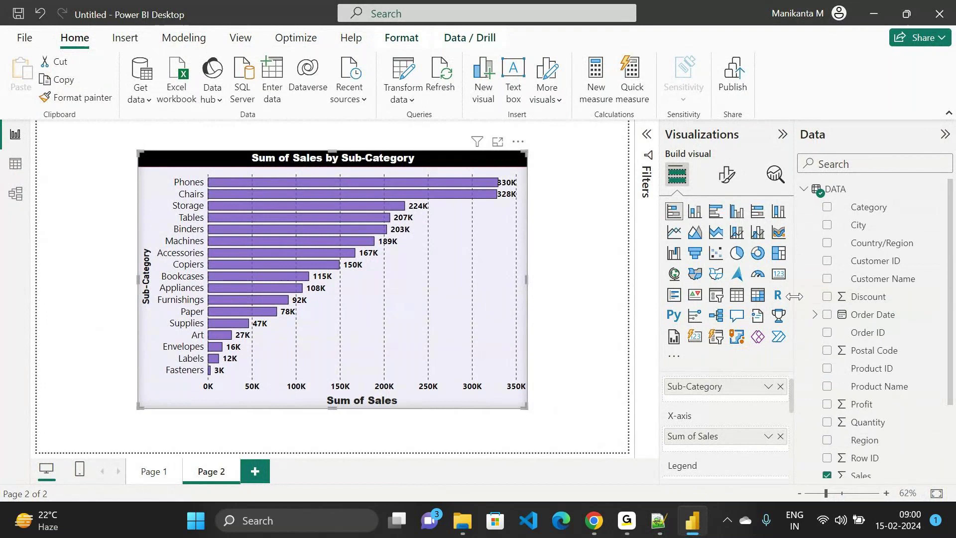
Widen the Data pane and select the formatted Sum of Profit by Category chart on Page 1 to view its axis fields
left_click_drag(794, 296, 764, 299)
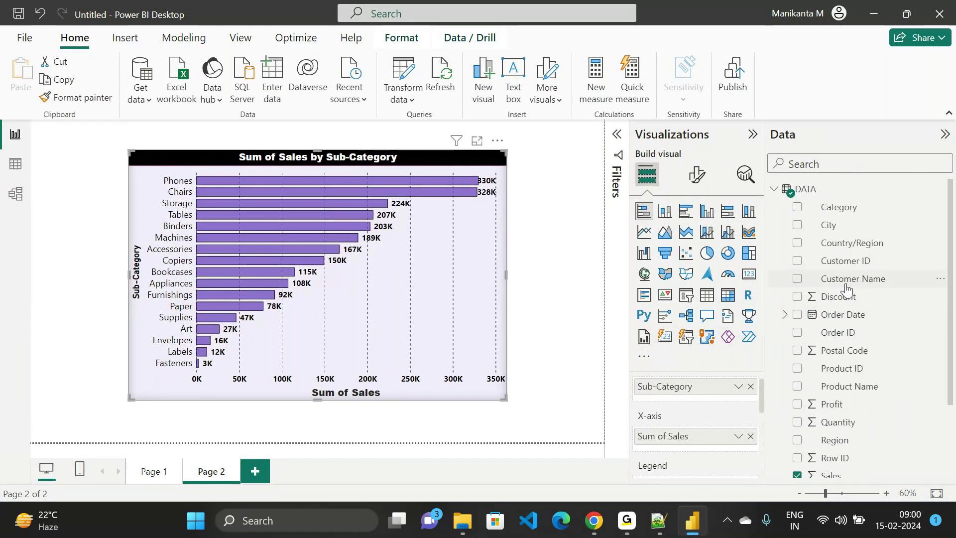
scroll(691, 393, "up", 1)
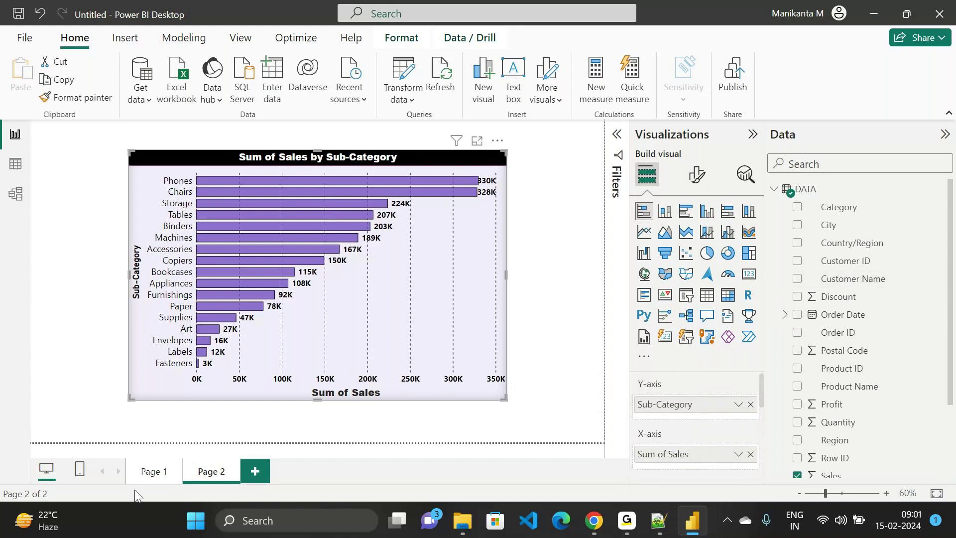
left_click(141, 477)
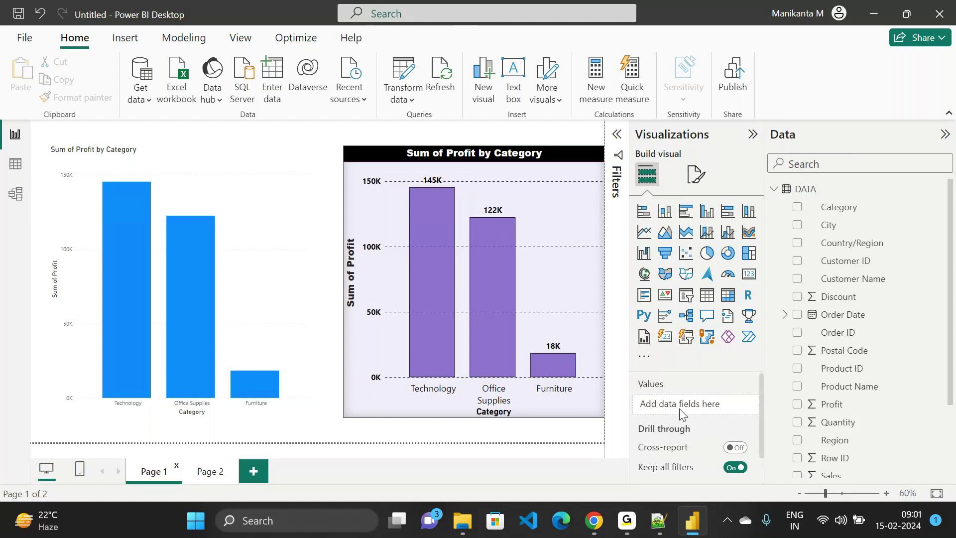
left_click(557, 249)
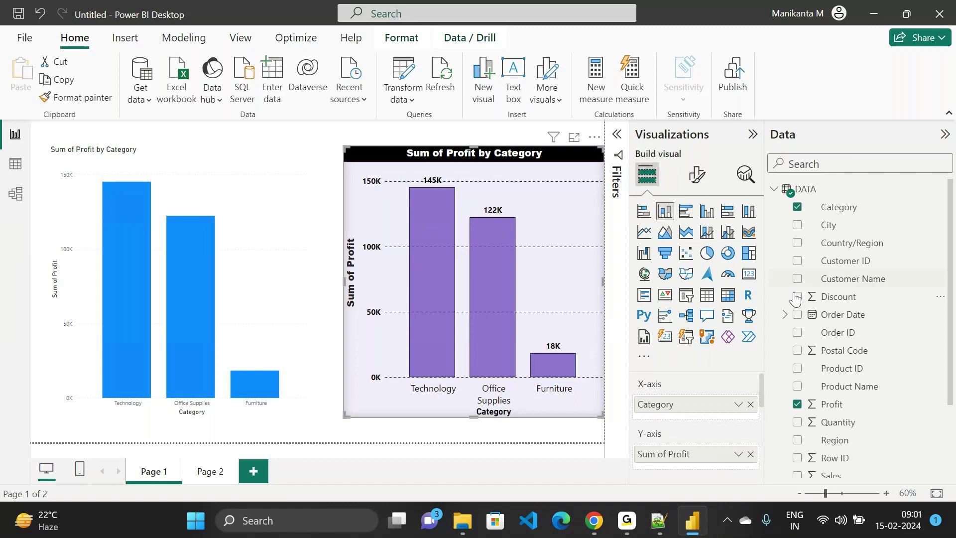
Examine the numeric fields of the DATA table, including Discount, Postal Code, Profit, Quantity, Row ID and Sales
scroll(849, 383, "down", 3)
scroll(848, 384, "up", 3)
left_click(838, 298)
left_click(832, 355)
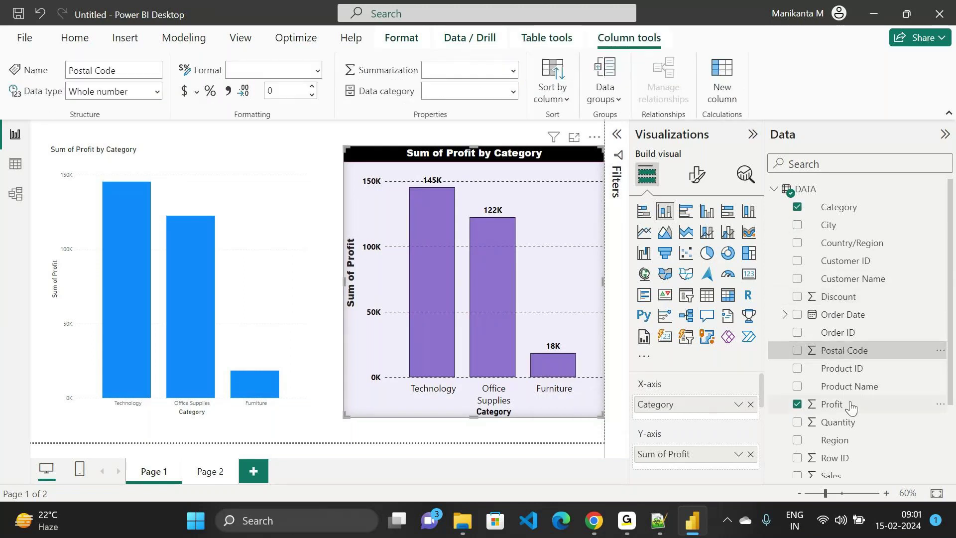
left_click(849, 404)
scroll(850, 408, "down", 2)
left_click(832, 325)
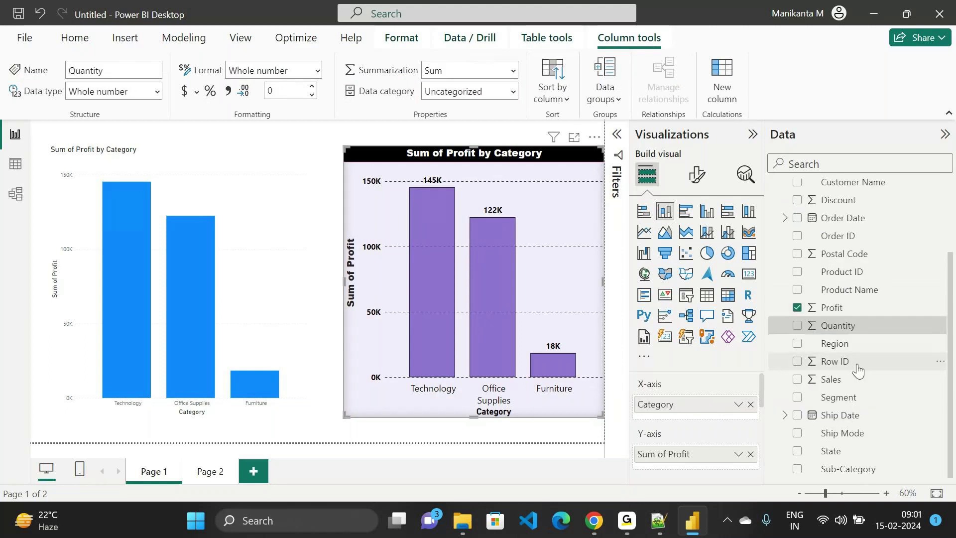
left_click(835, 362)
left_click(831, 380)
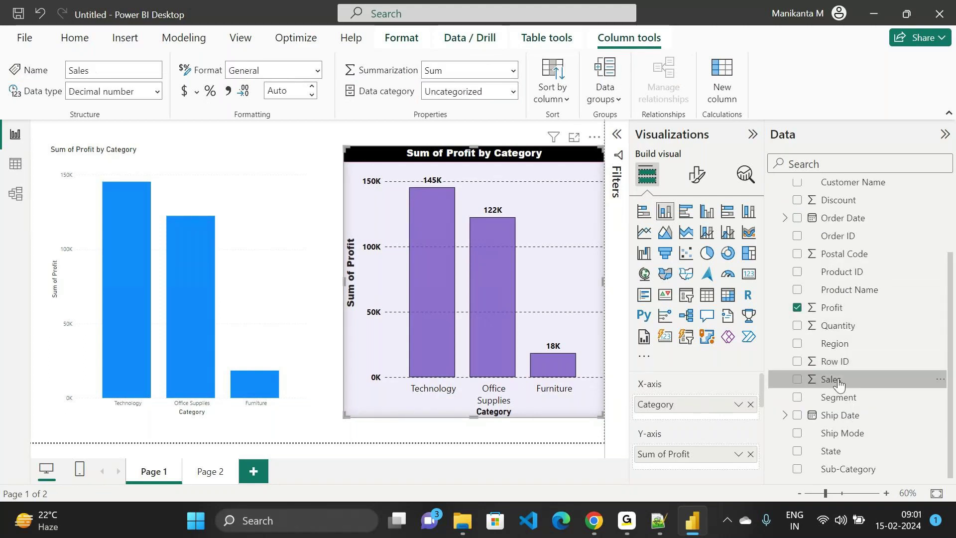
scroll(839, 382, "up", 2)
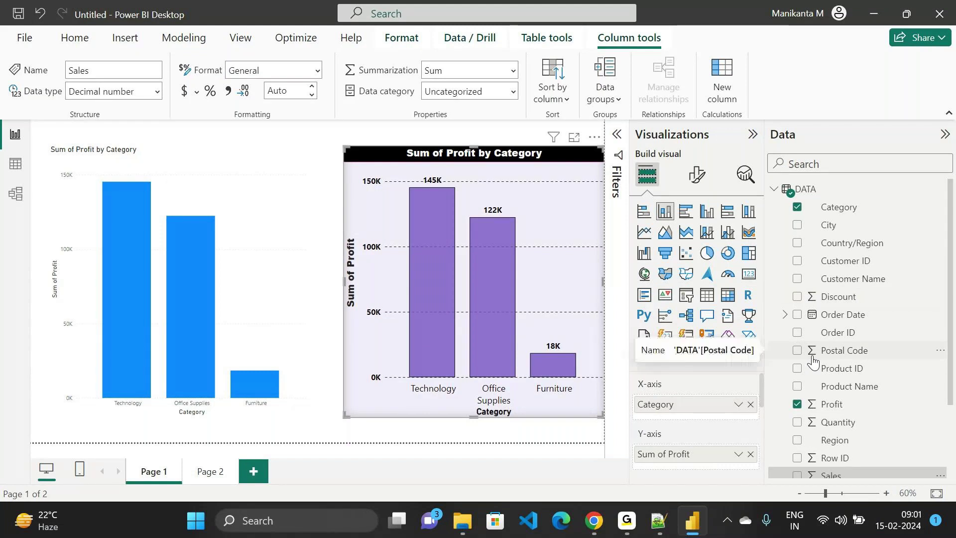
Review the data type choices offered for the Discount field, leaving its type as it is
scroll(817, 373, "down", 1)
scroll(820, 389, "down", 1)
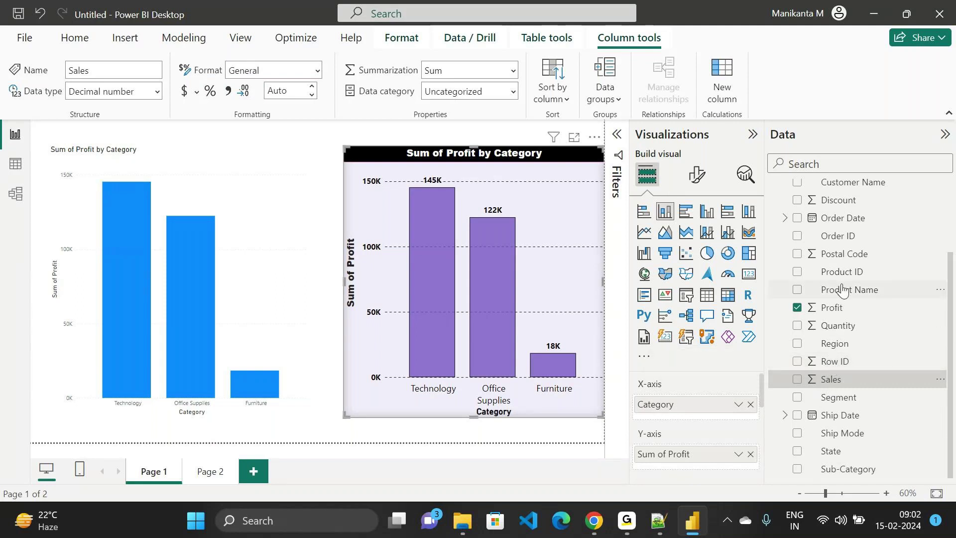
scroll(839, 279, "up", 3)
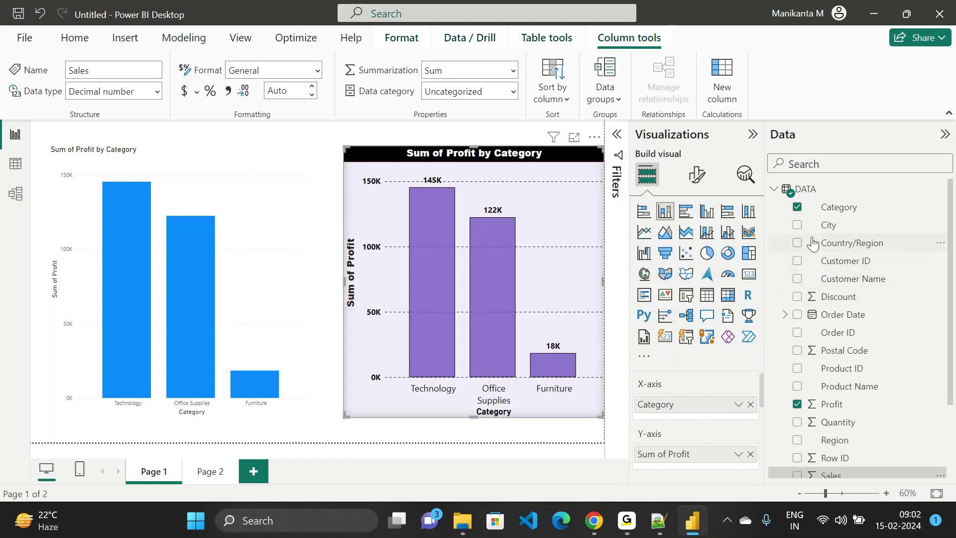
left_click(814, 298)
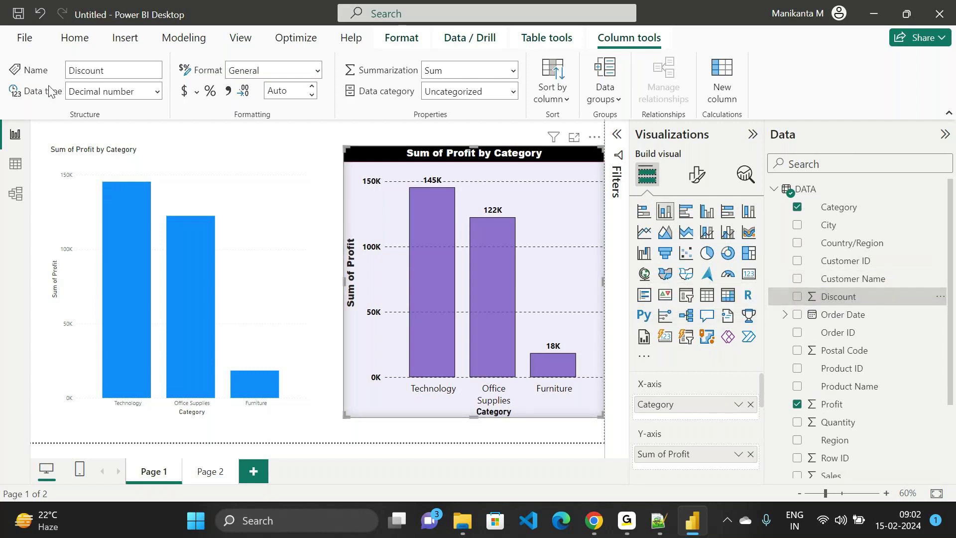
left_click(156, 92)
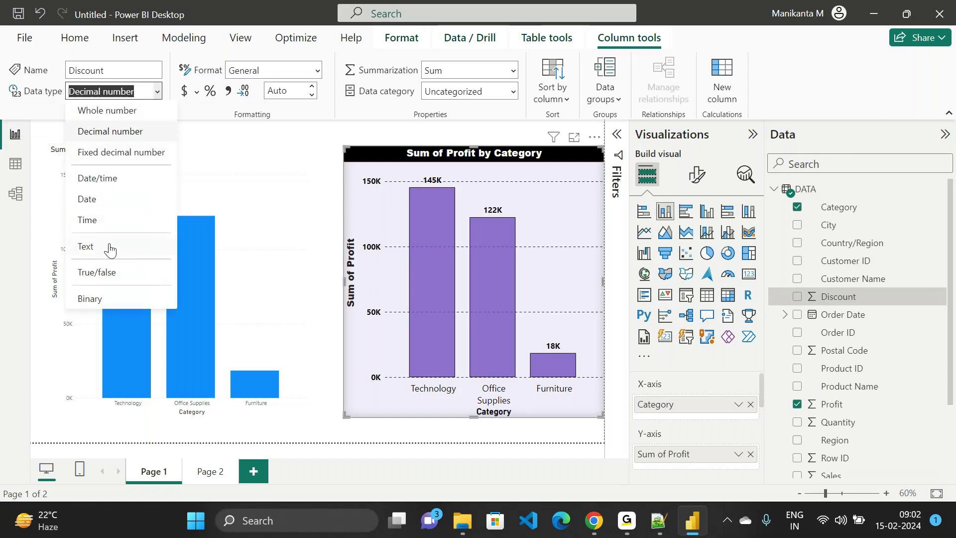
left_click(255, 181)
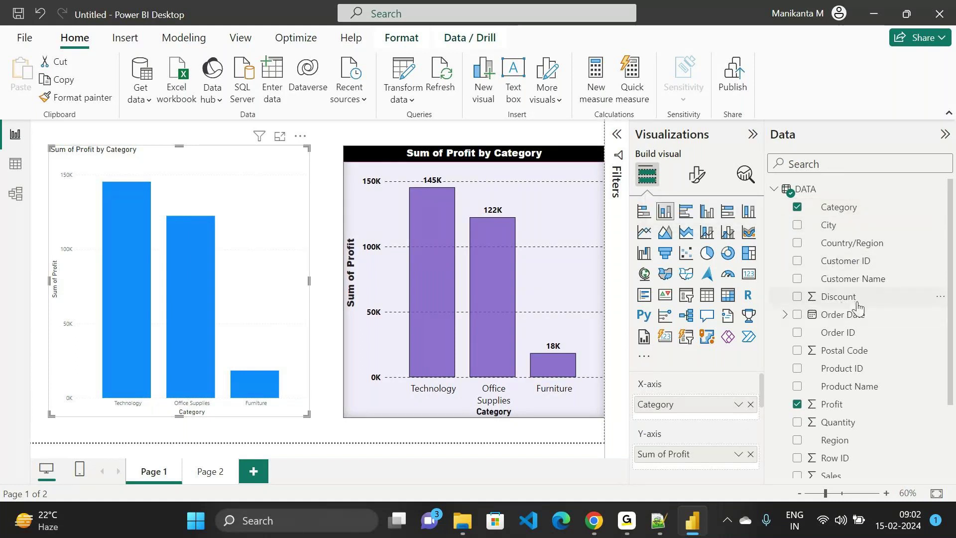
scroll(841, 317, "down", 3)
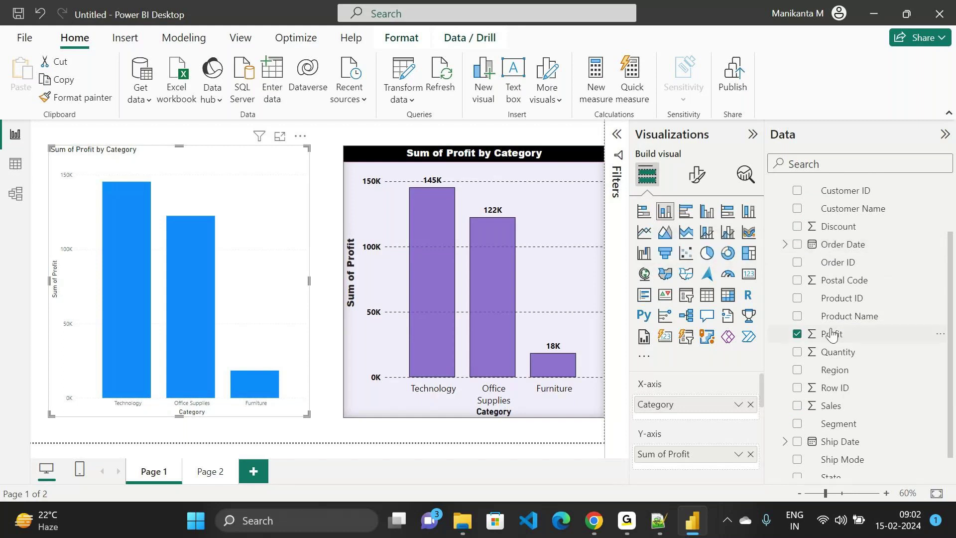
scroll(830, 334, "down", 1)
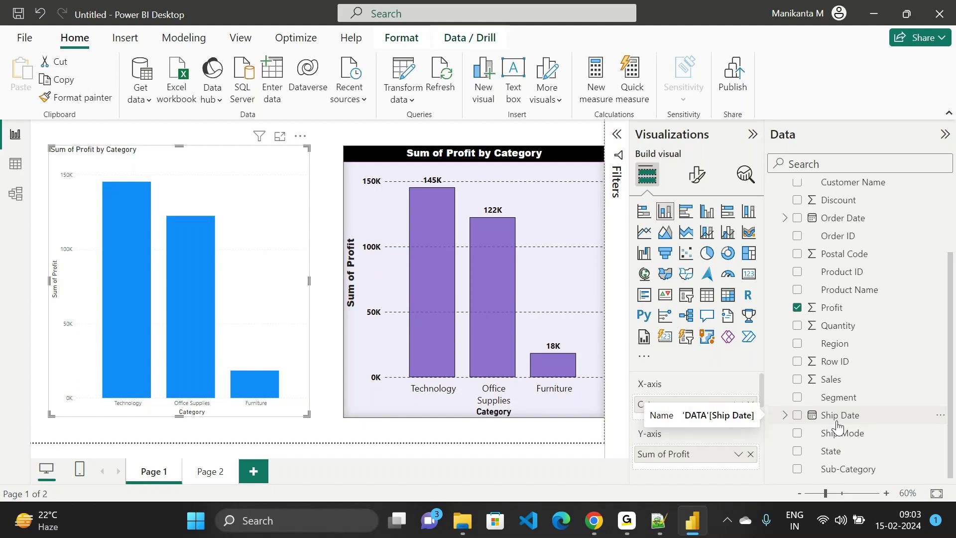
mouse_move(627, 520)
left_click(726, 421)
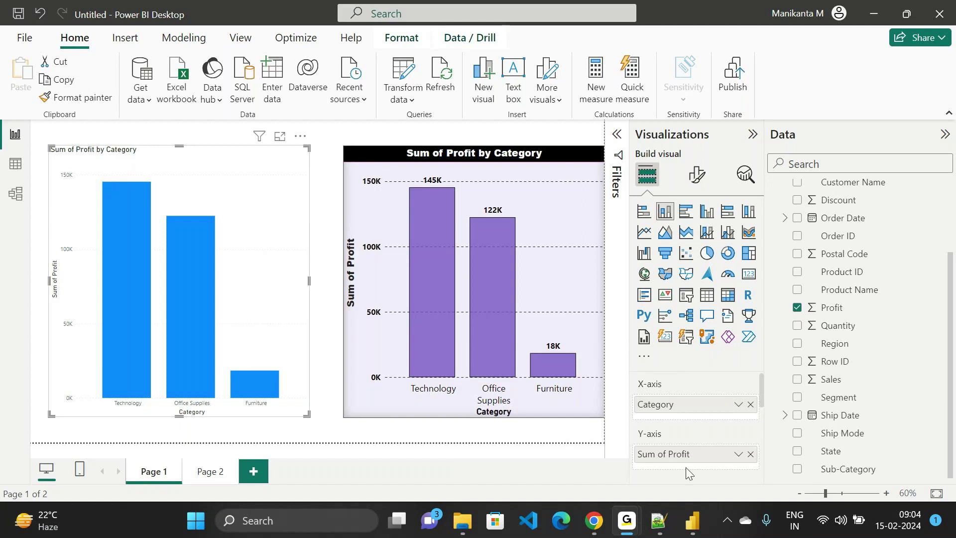
mouse_move(692, 520)
left_click(698, 470)
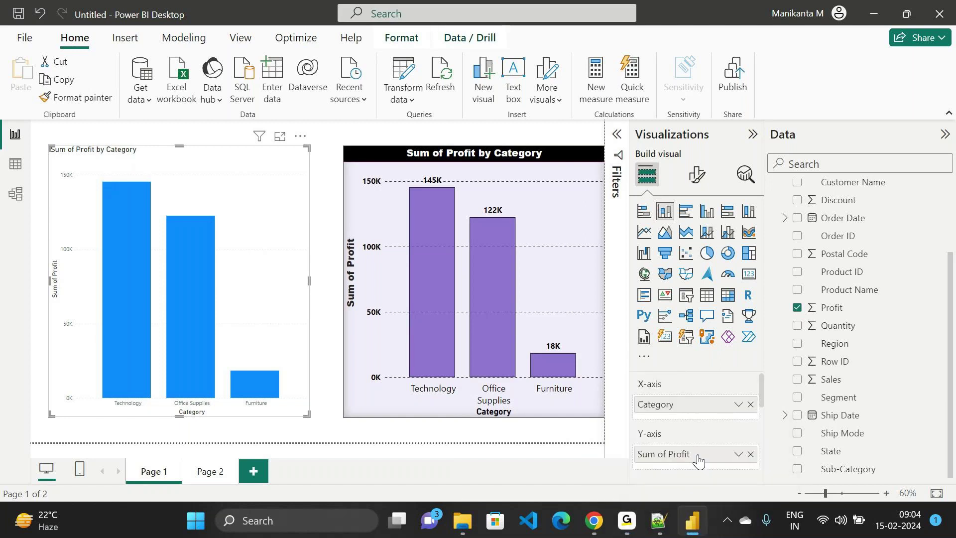
Move the formatted Sum of Profit by Category chart slightly up and toward the unformatted chart on Page 1
left_click(565, 313)
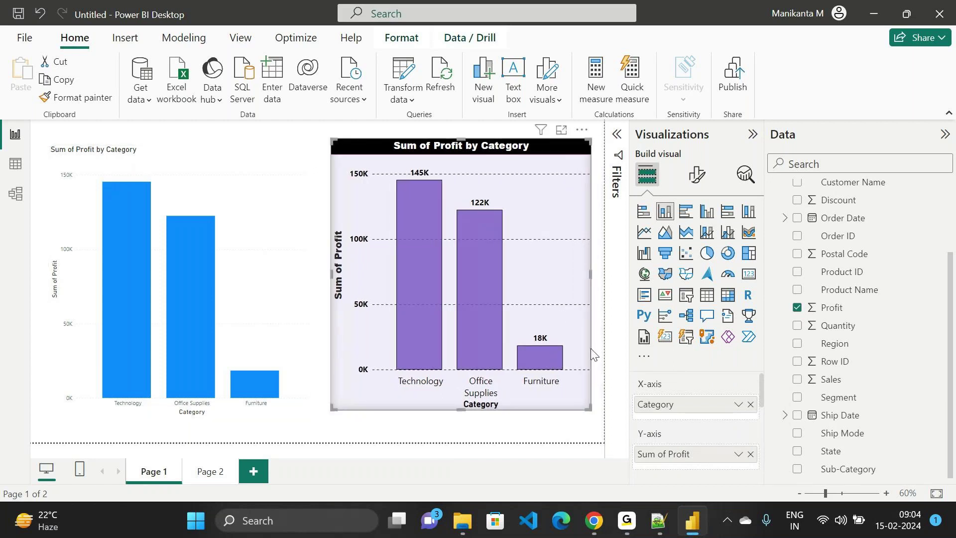